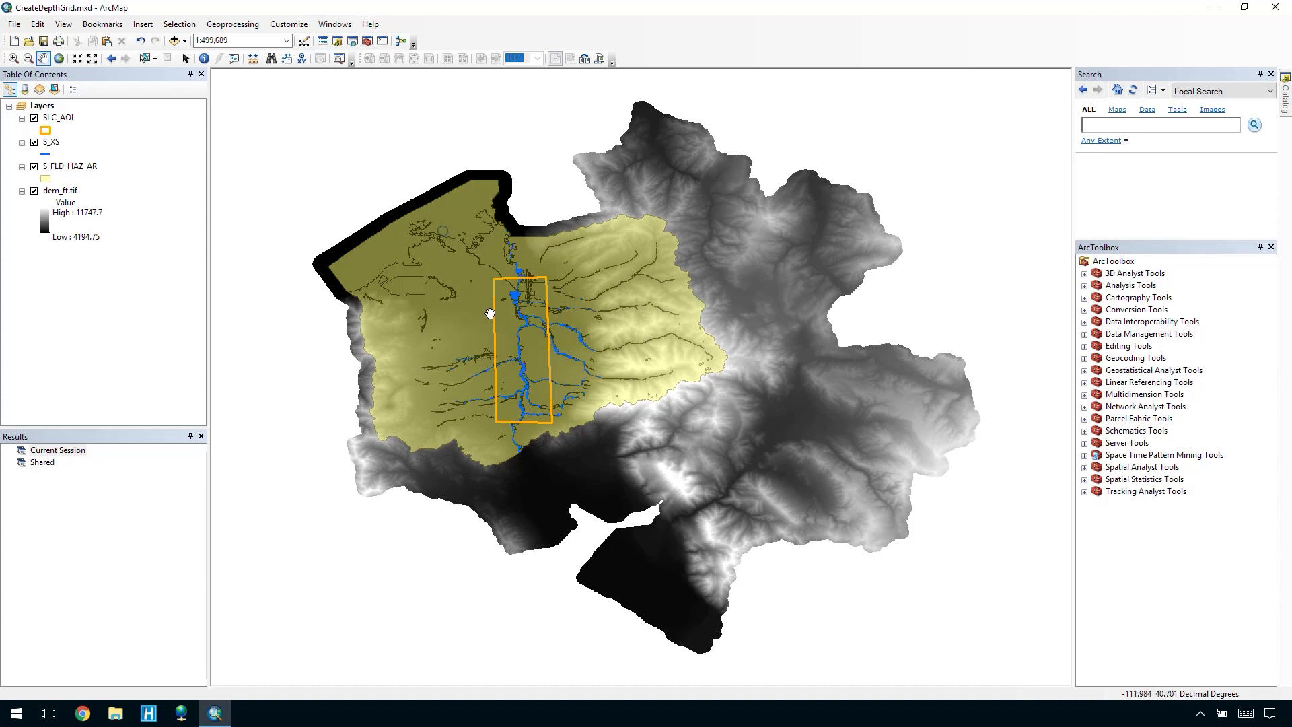
# Step: Check the XY coordinate system of the S_FLD_HAZ_AR.shp shapefile in the DFIRM 49035C_20171002 folder
pyautogui.scroll(3, 591, 449)
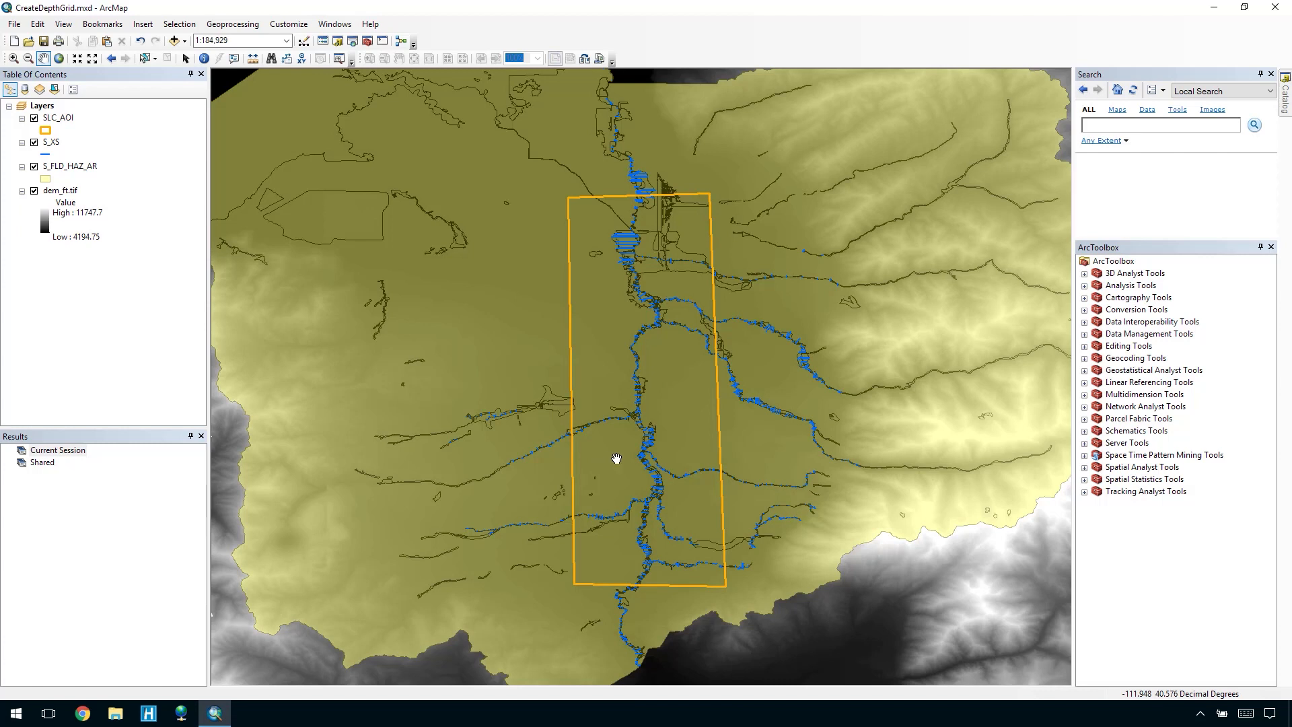
pyautogui.click(1284, 98)
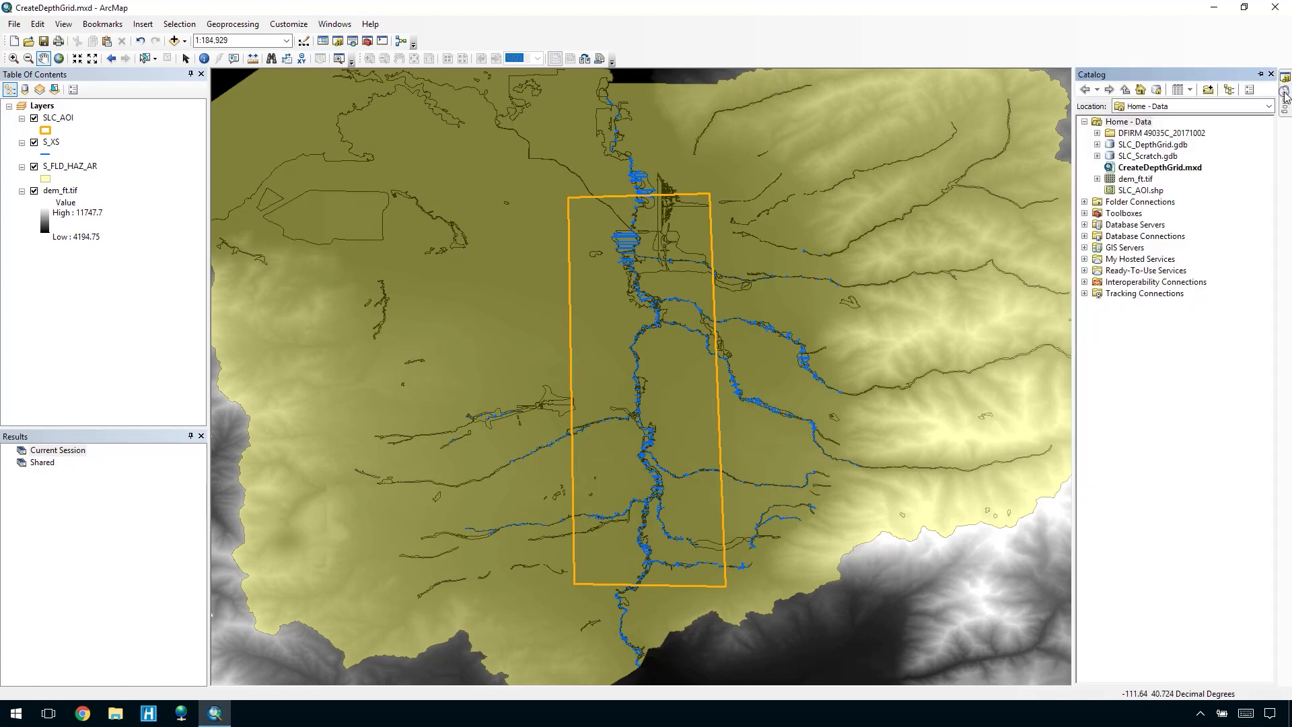
pyautogui.click(1098, 134)
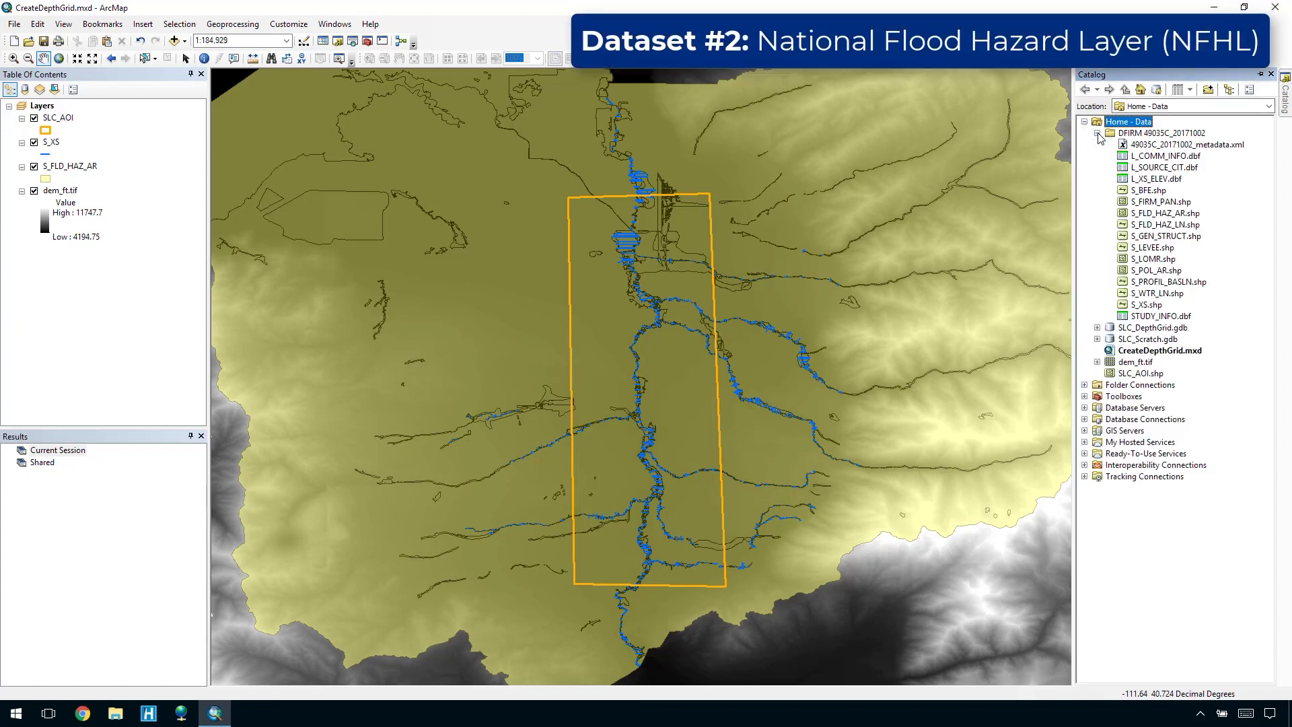
pyautogui.rightClick(1130, 214)
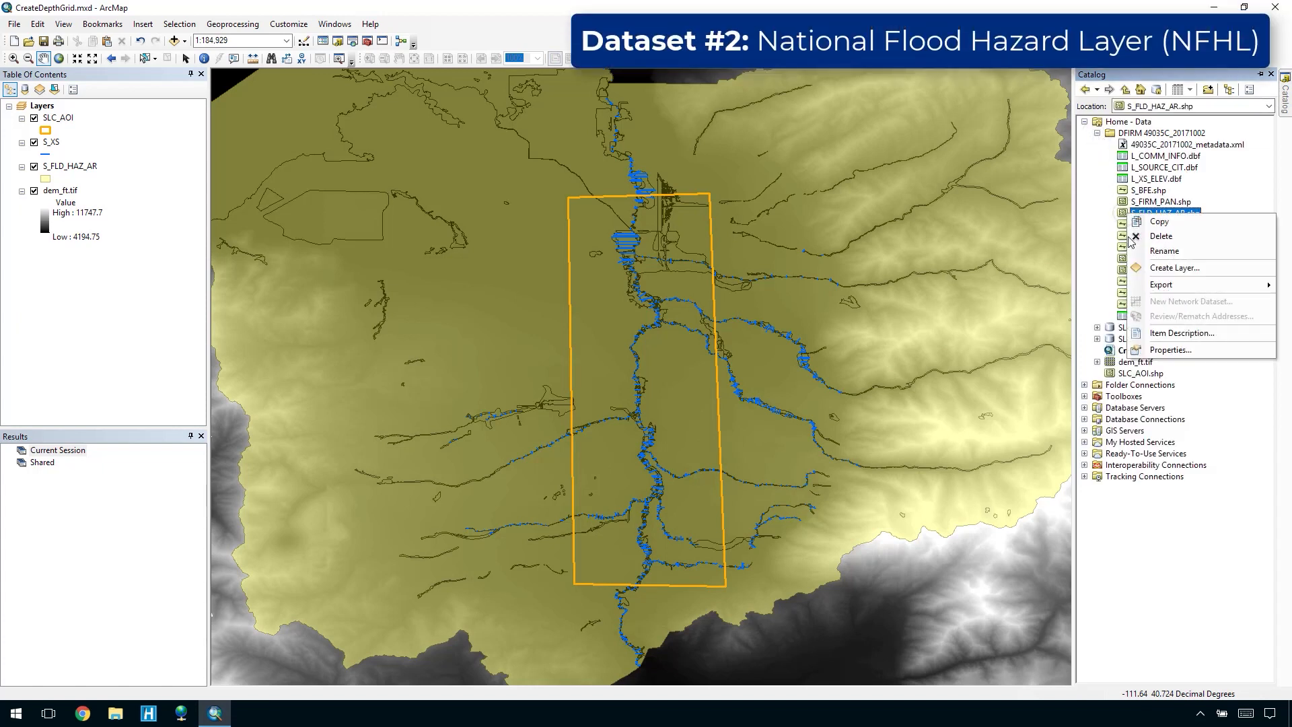
pyautogui.click(1136, 356)
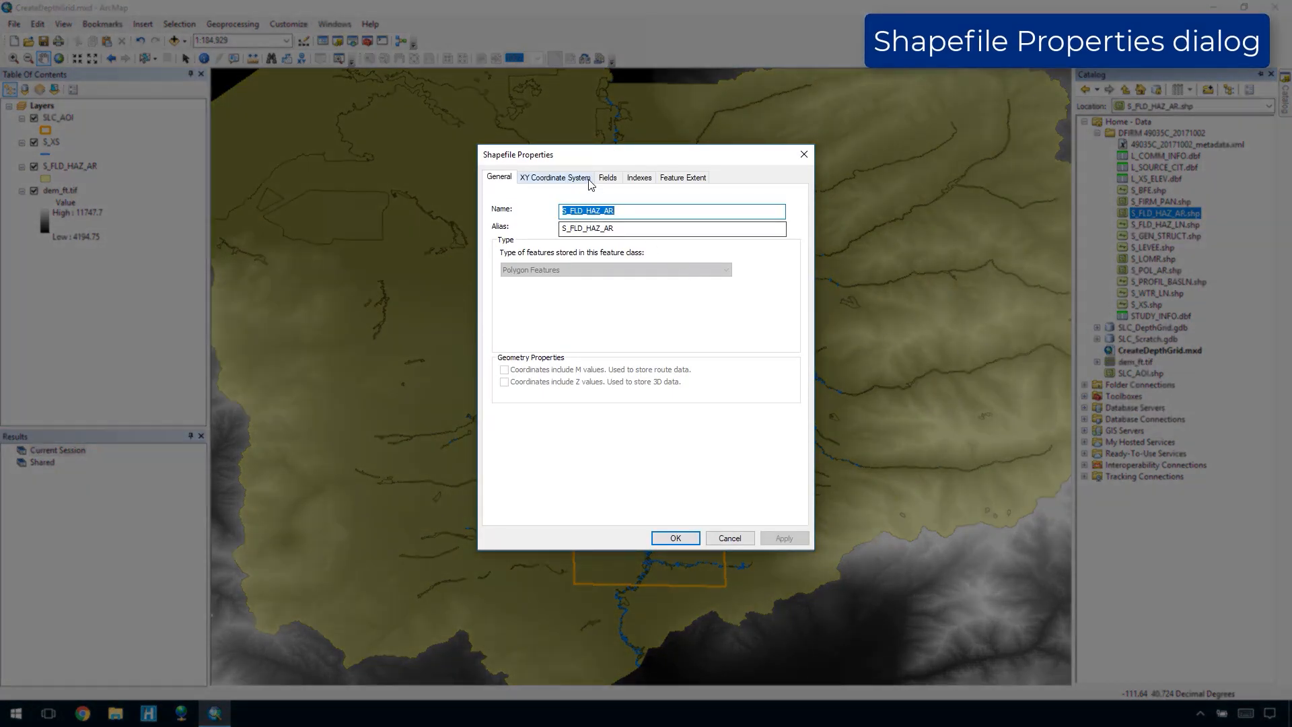
pyautogui.click(590, 178)
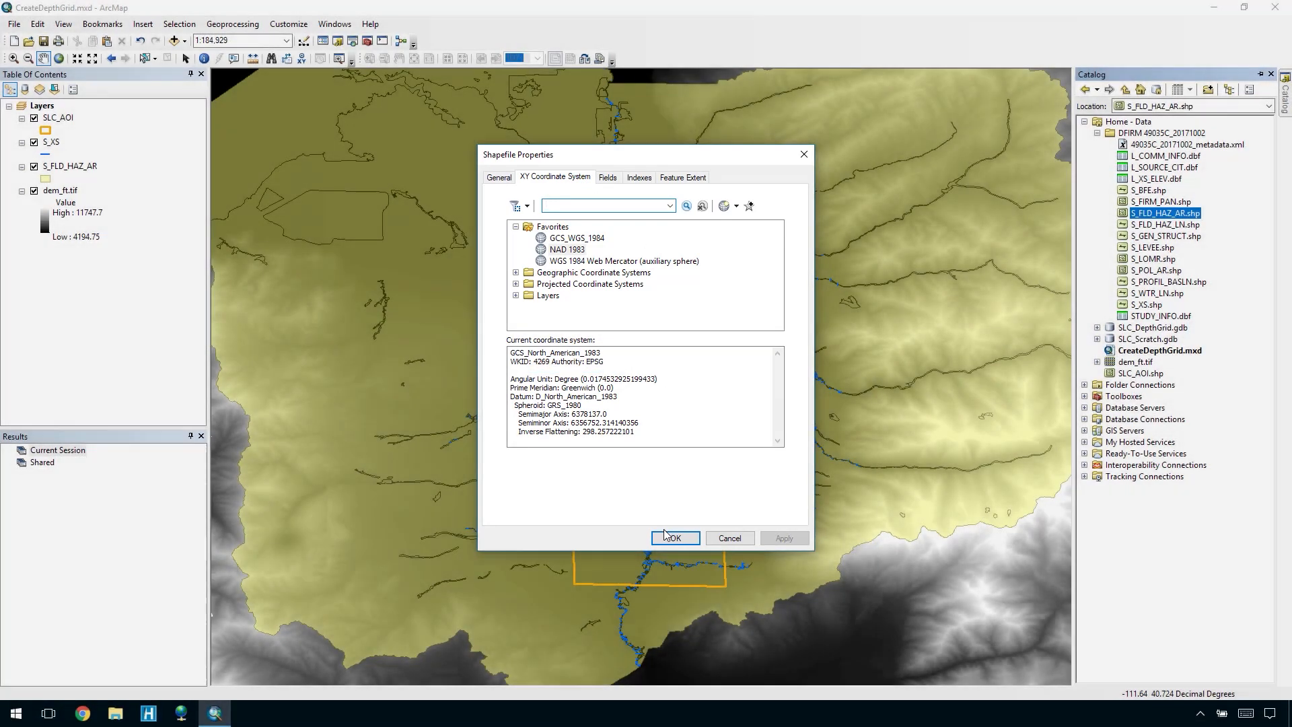
pyautogui.click(666, 538)
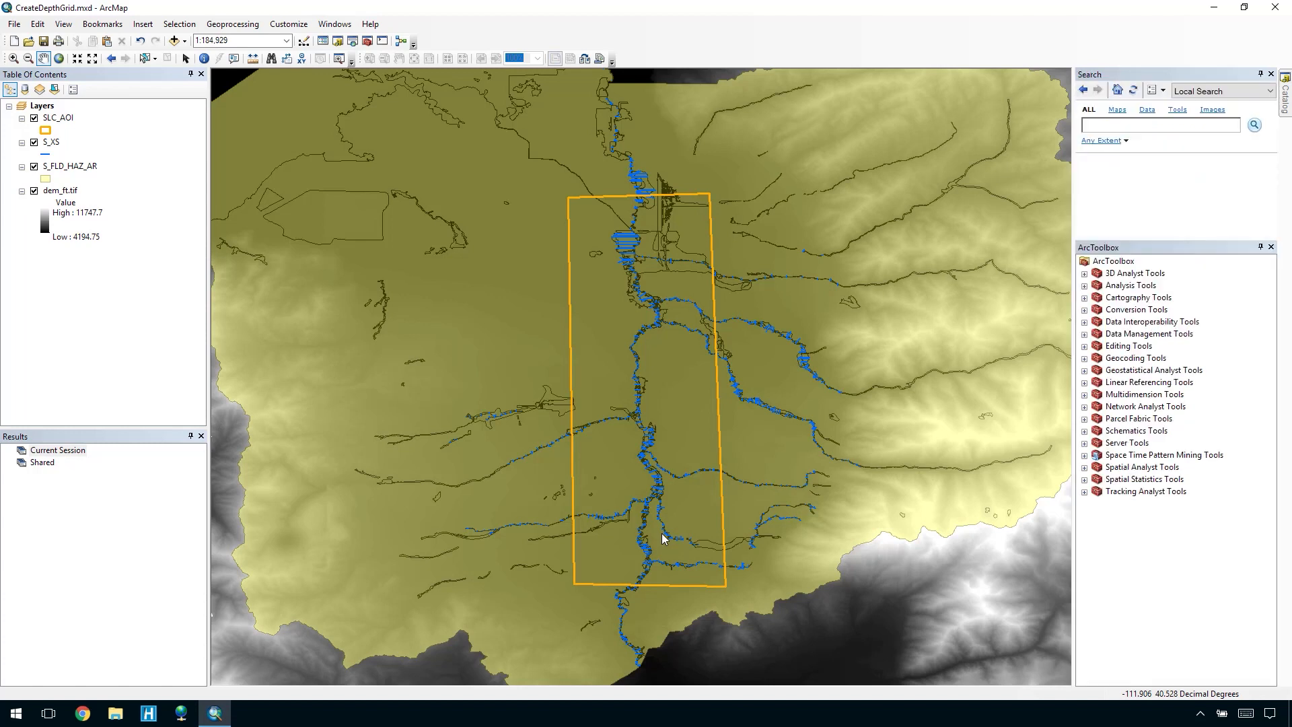
# Step: Start the Clip geoprocessing tool with S_FLD_HAZ_AR.shp from the DFIRM 49035C_20171002 folder as the input features
pyautogui.click(61, 61)
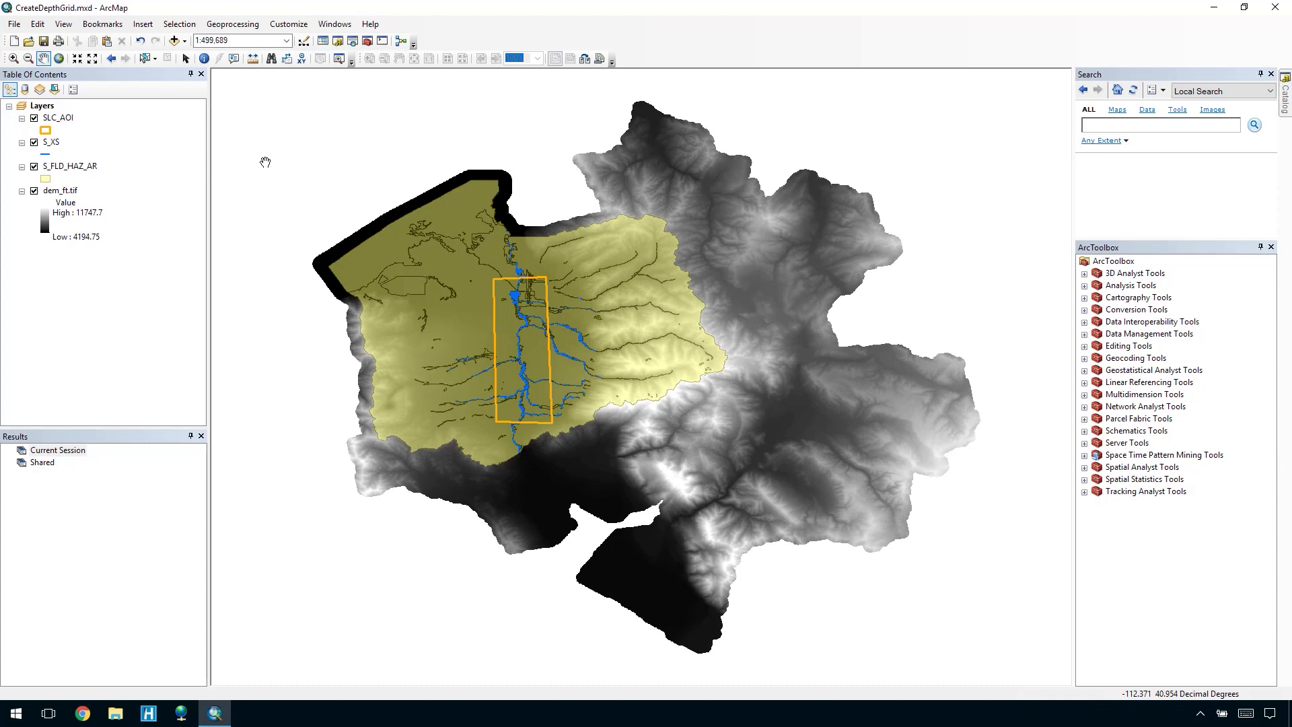
pyautogui.click(210, 25)
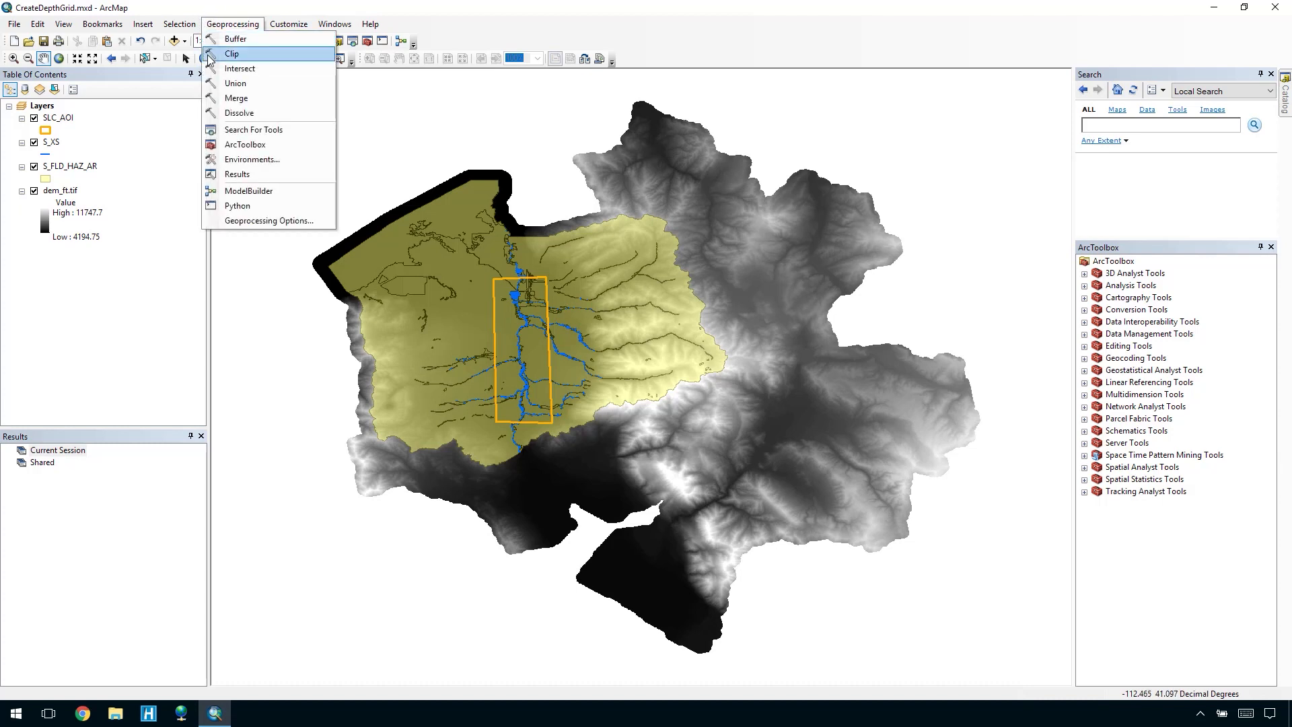
pyautogui.click(231, 54)
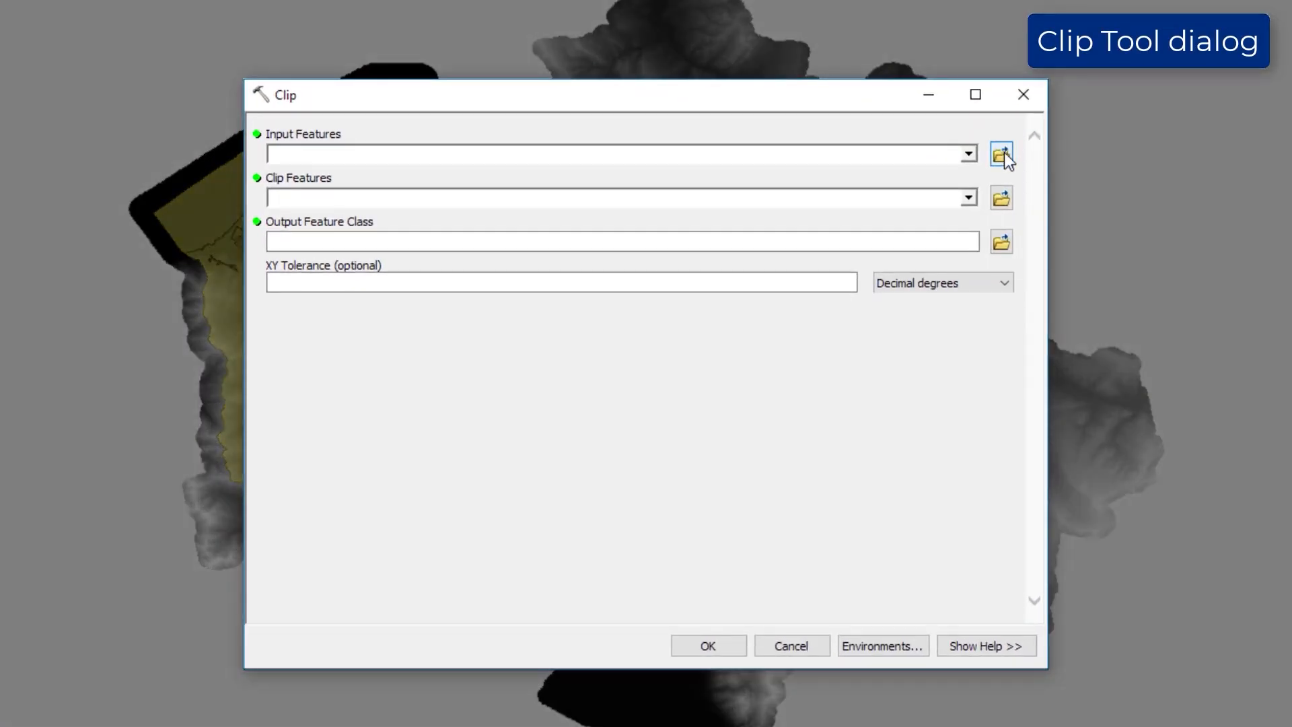
pyautogui.click(1002, 154)
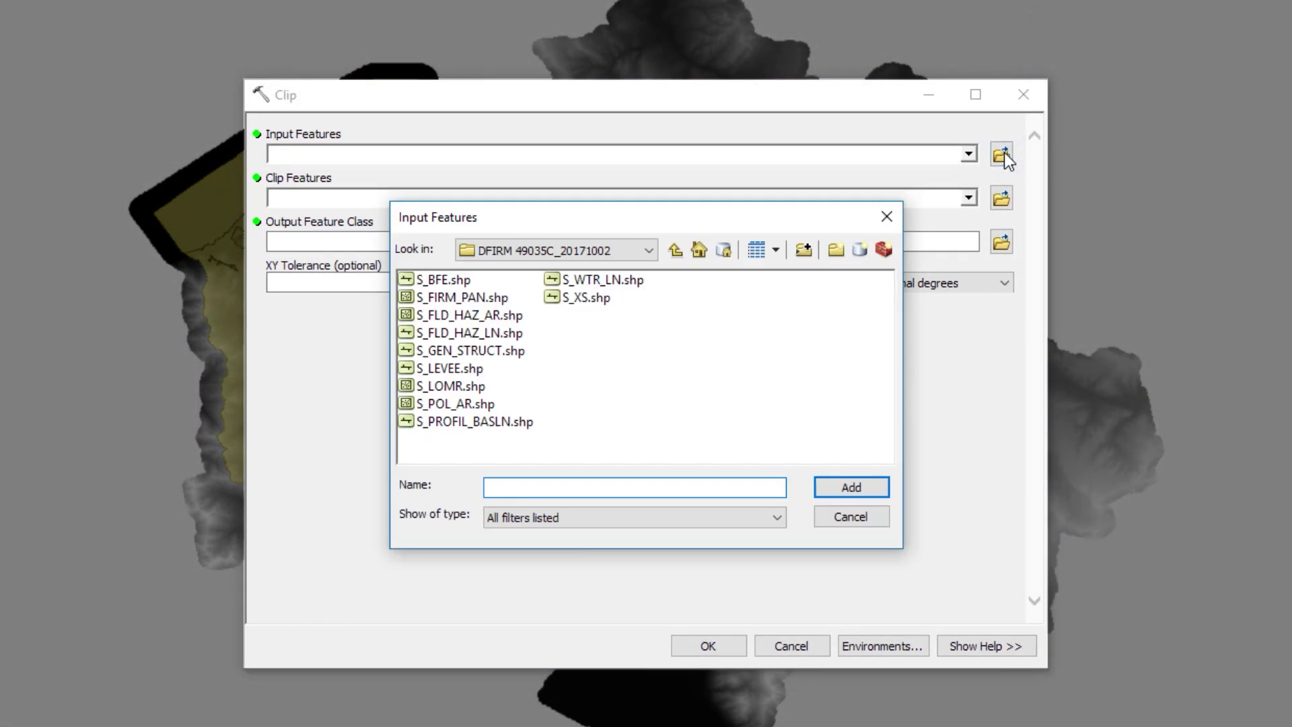
pyautogui.click(509, 319)
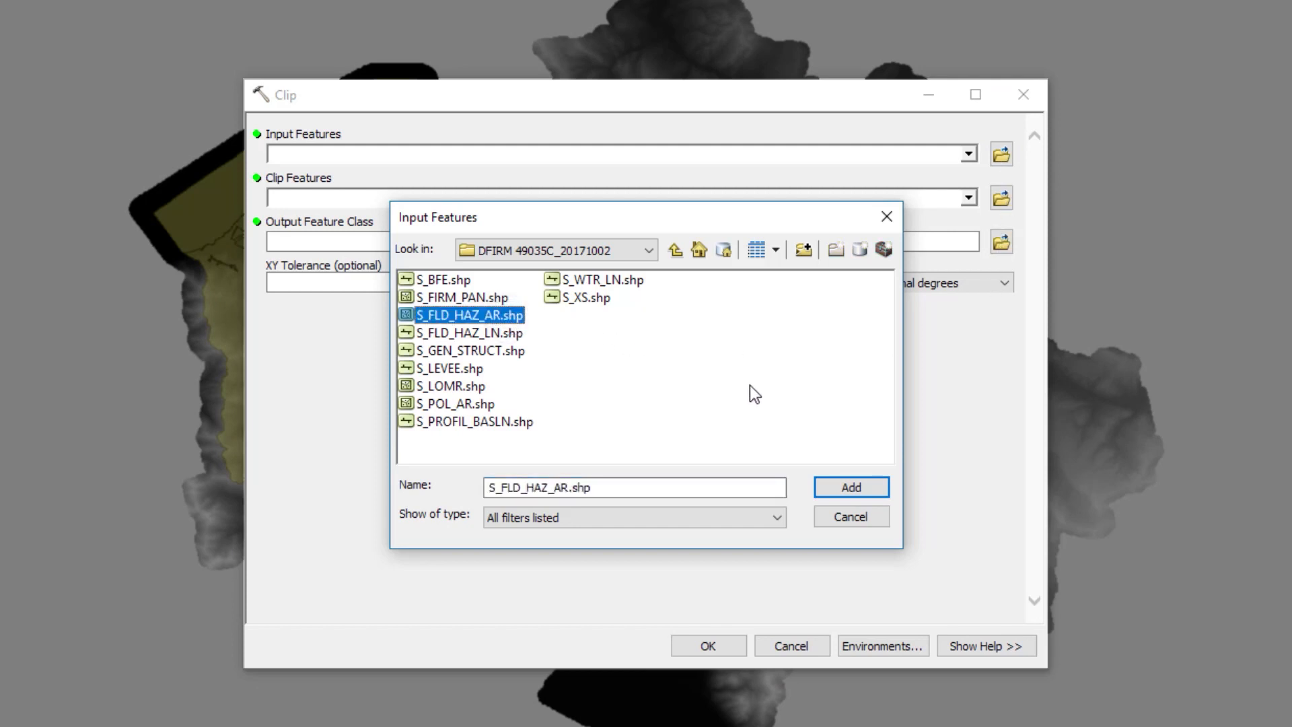
pyautogui.click(821, 479)
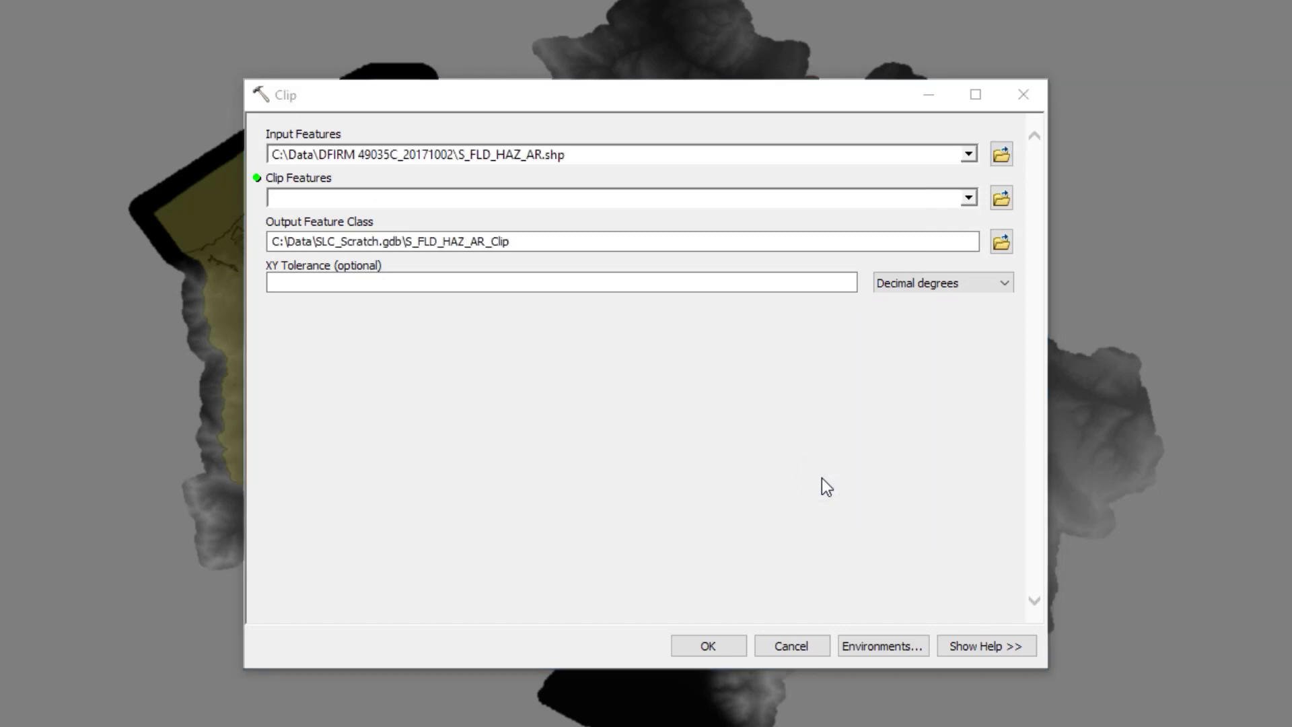
# Step: Set the clip features to SLC_AOI.shp from the Home - Data folder
pyautogui.click(1002, 198)
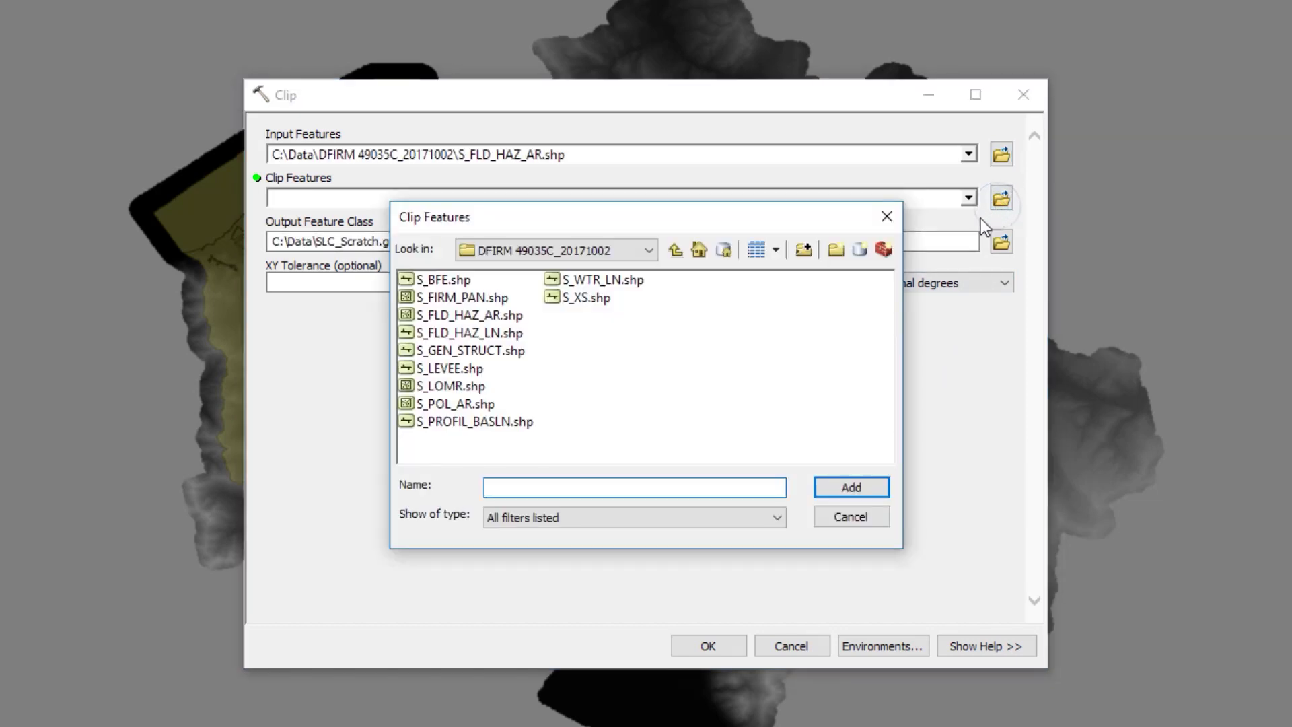
pyautogui.click(676, 250)
pyautogui.click(471, 336)
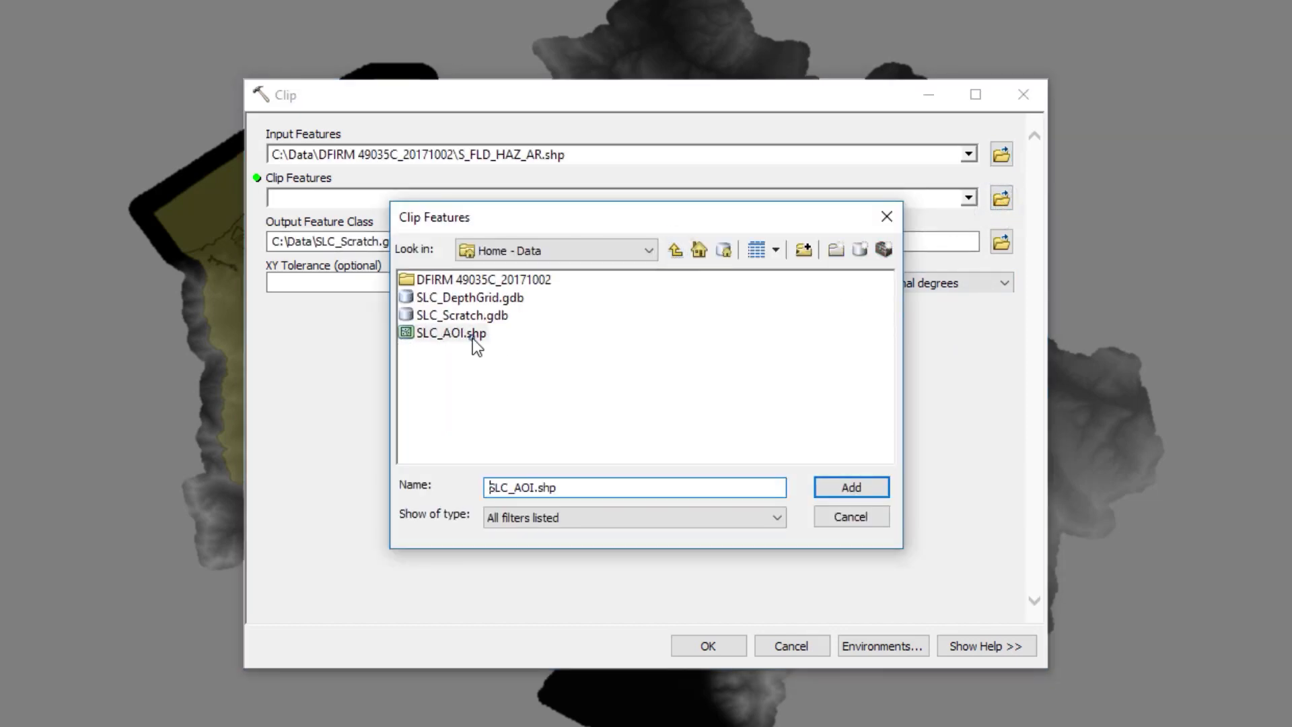
pyautogui.click(833, 487)
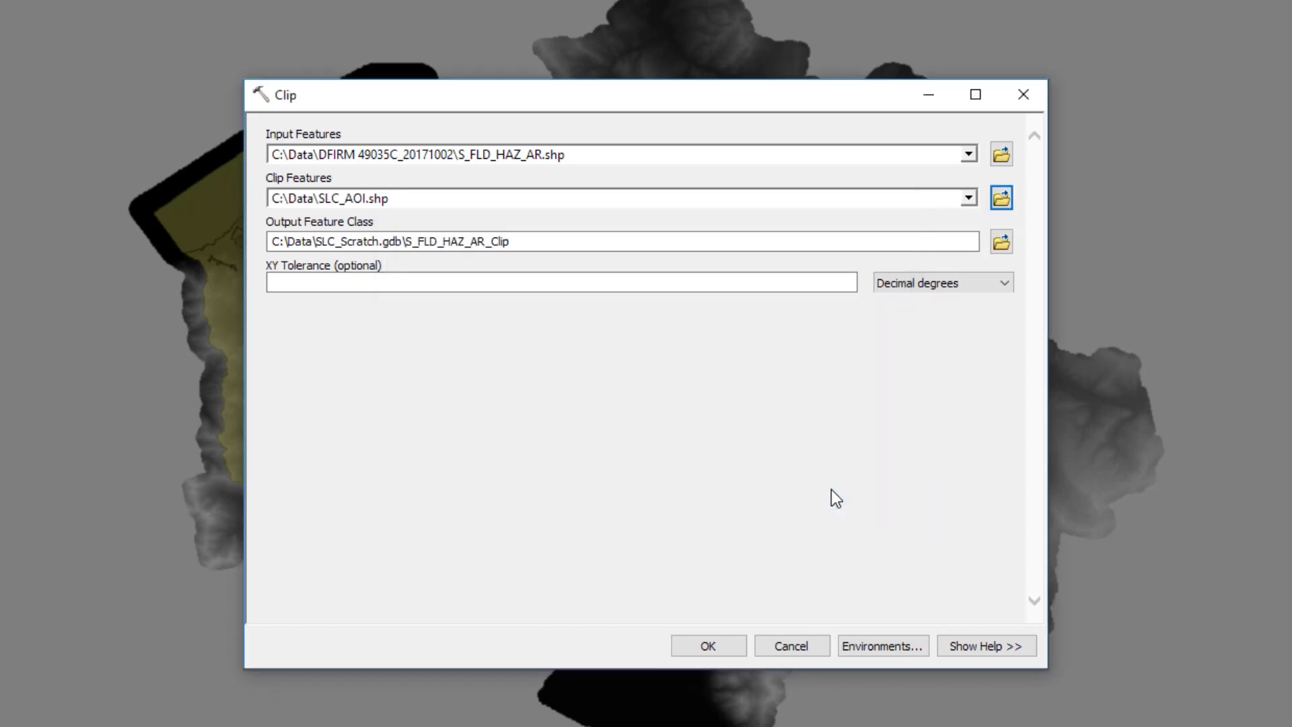
# Step: Name the clip output AOI_CLIP inside SLC_Scratch.gdb and run the tool
pyautogui.click(1002, 241)
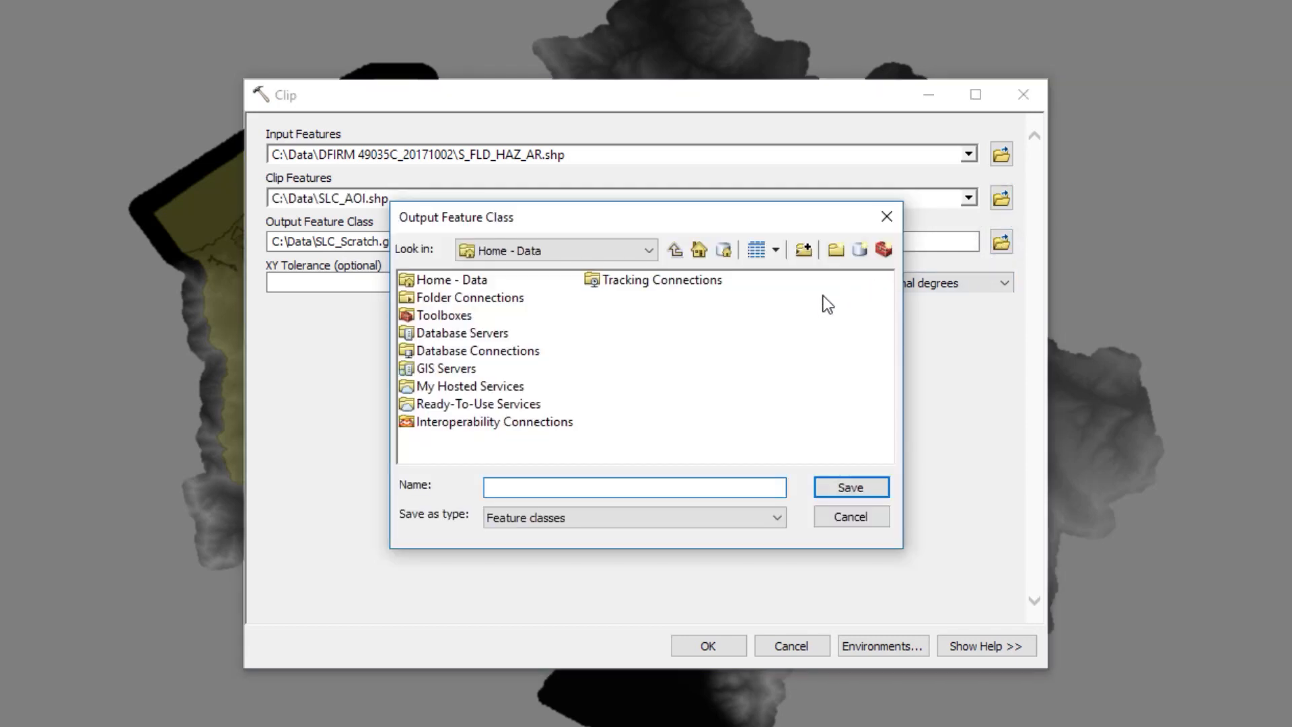
pyautogui.doubleClick(486, 282)
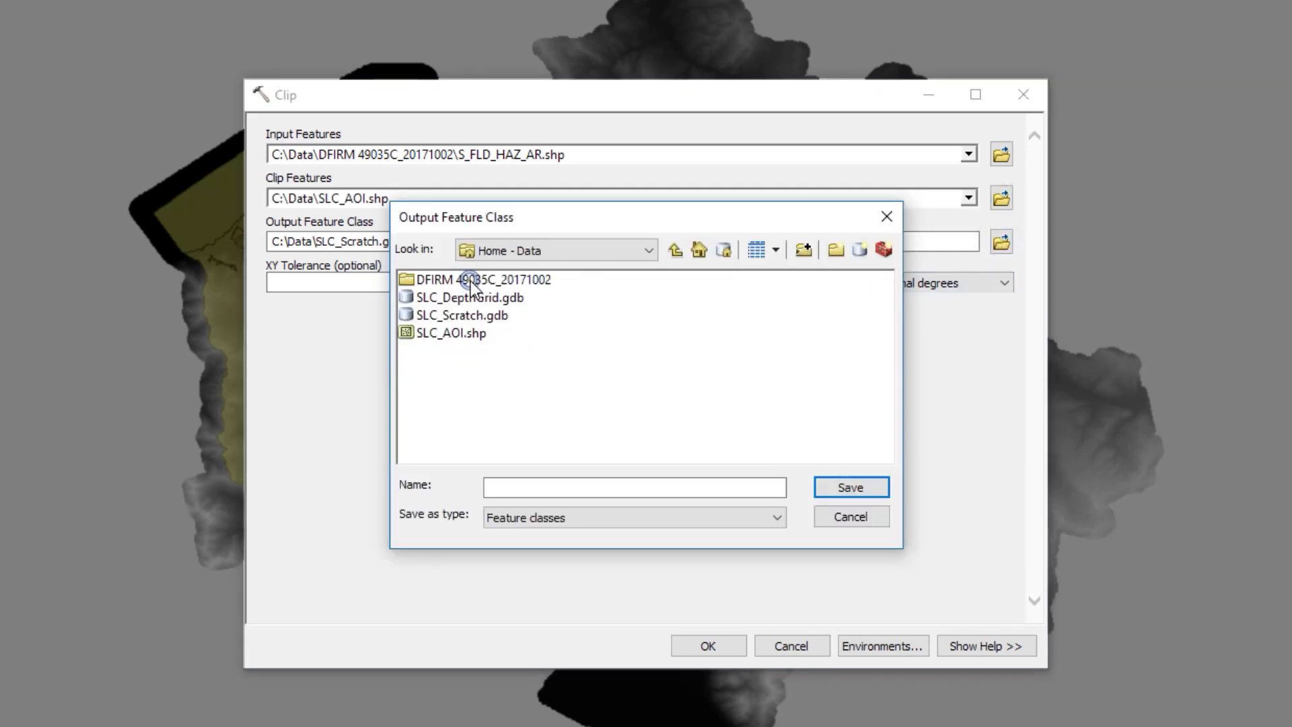
pyautogui.doubleClick(446, 315)
pyautogui.click(529, 481)
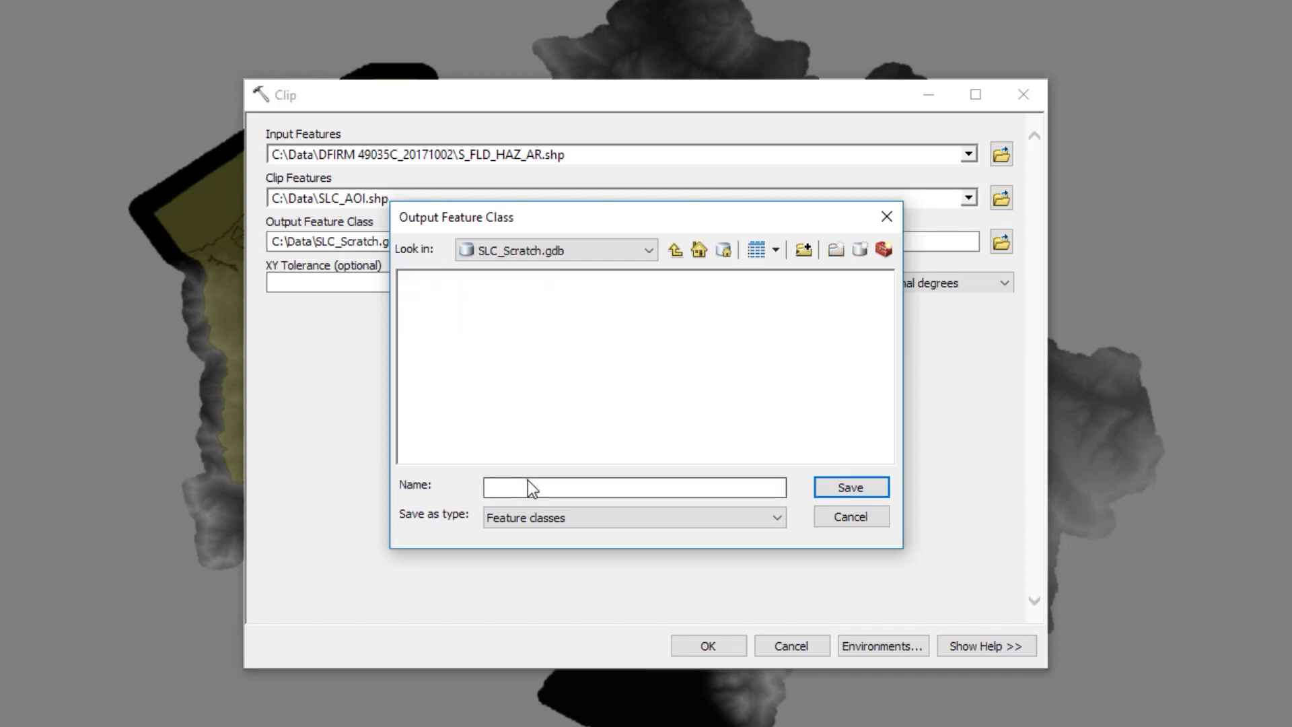
pyautogui.write('AOI_CLIP')
pyautogui.click(825, 486)
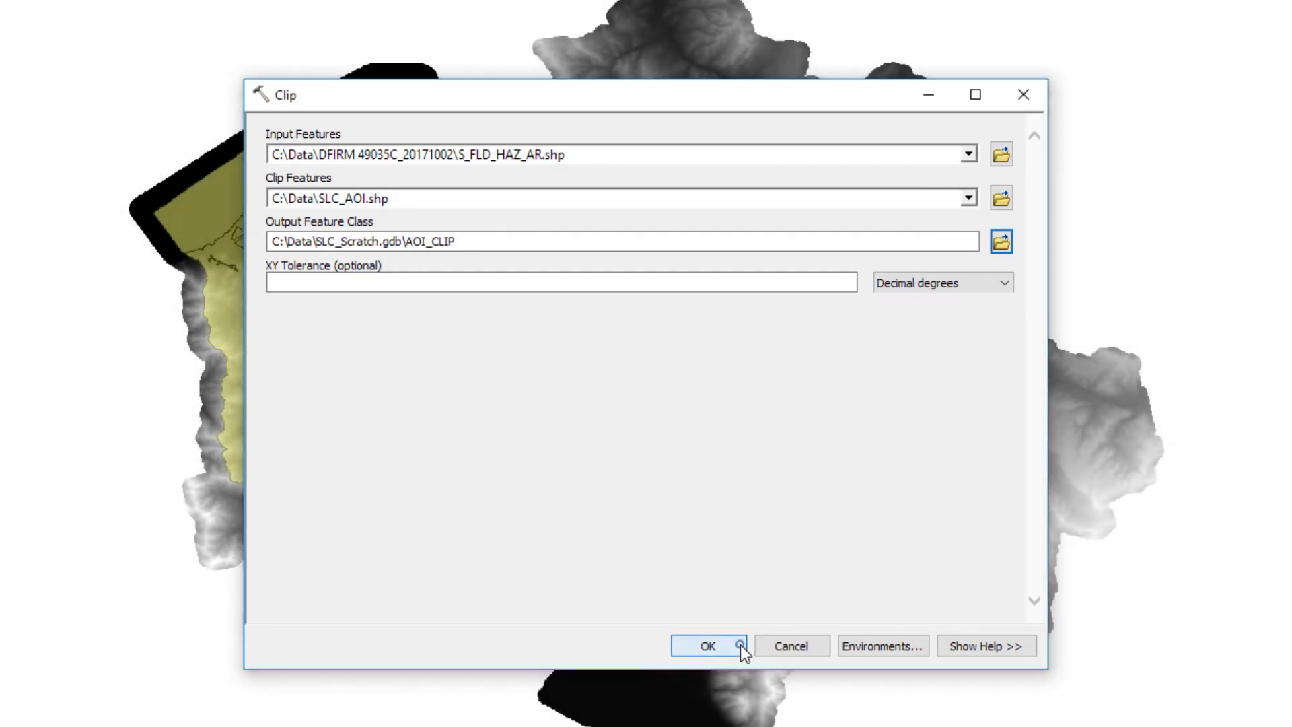
pyautogui.click(741, 645)
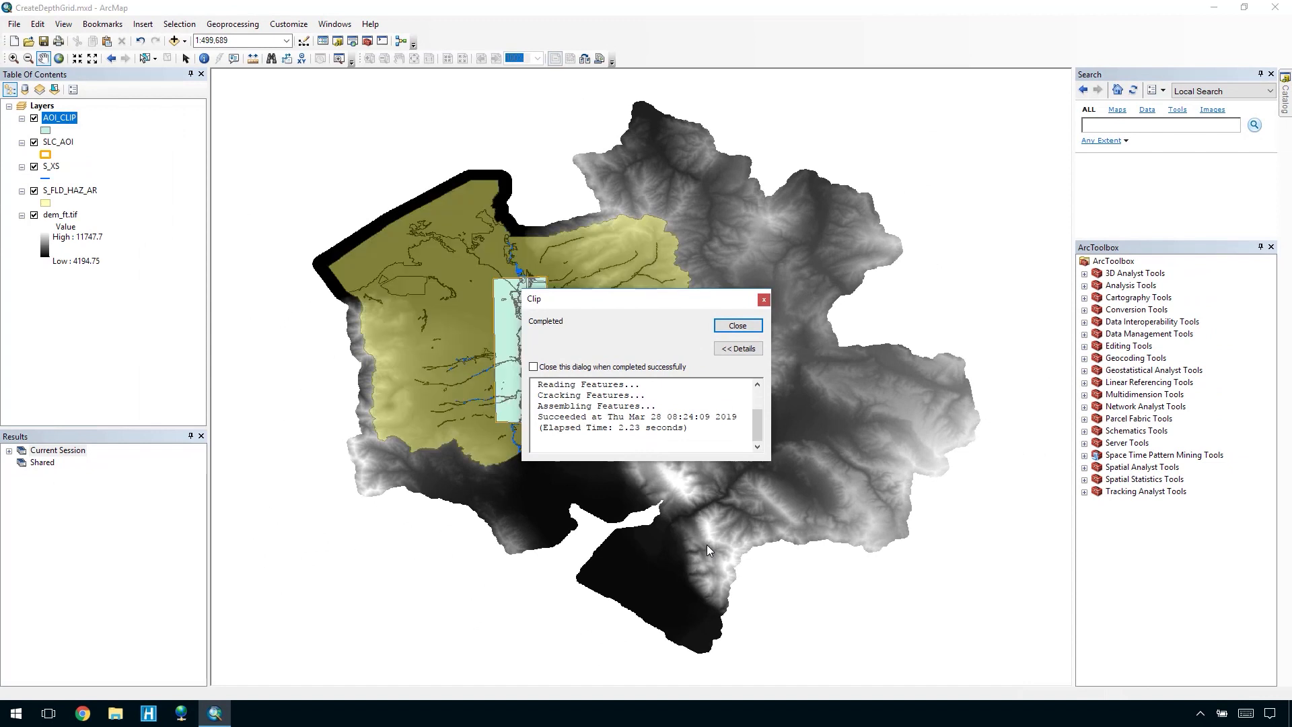
pyautogui.click(718, 322)
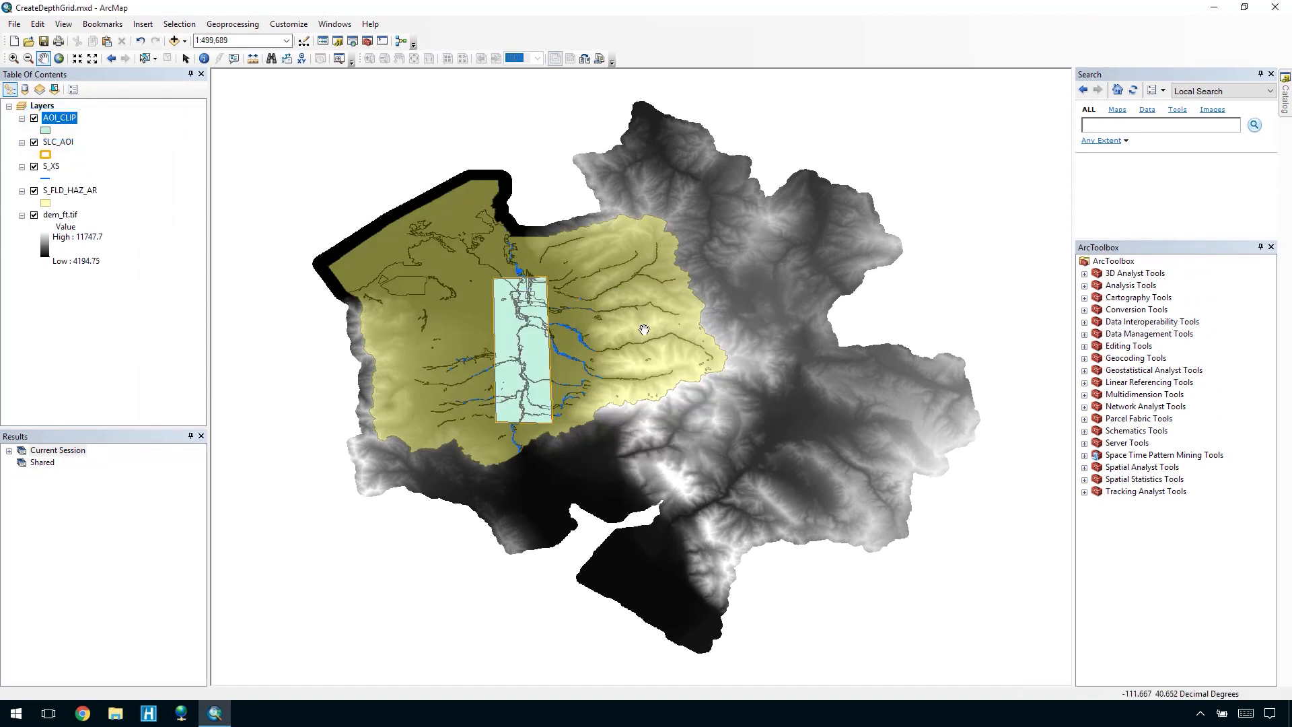
# Step: Remove the original S_FLD_HAZ_AR layer from the map
pyautogui.click(90, 192)
pyautogui.rightClick(90, 191)
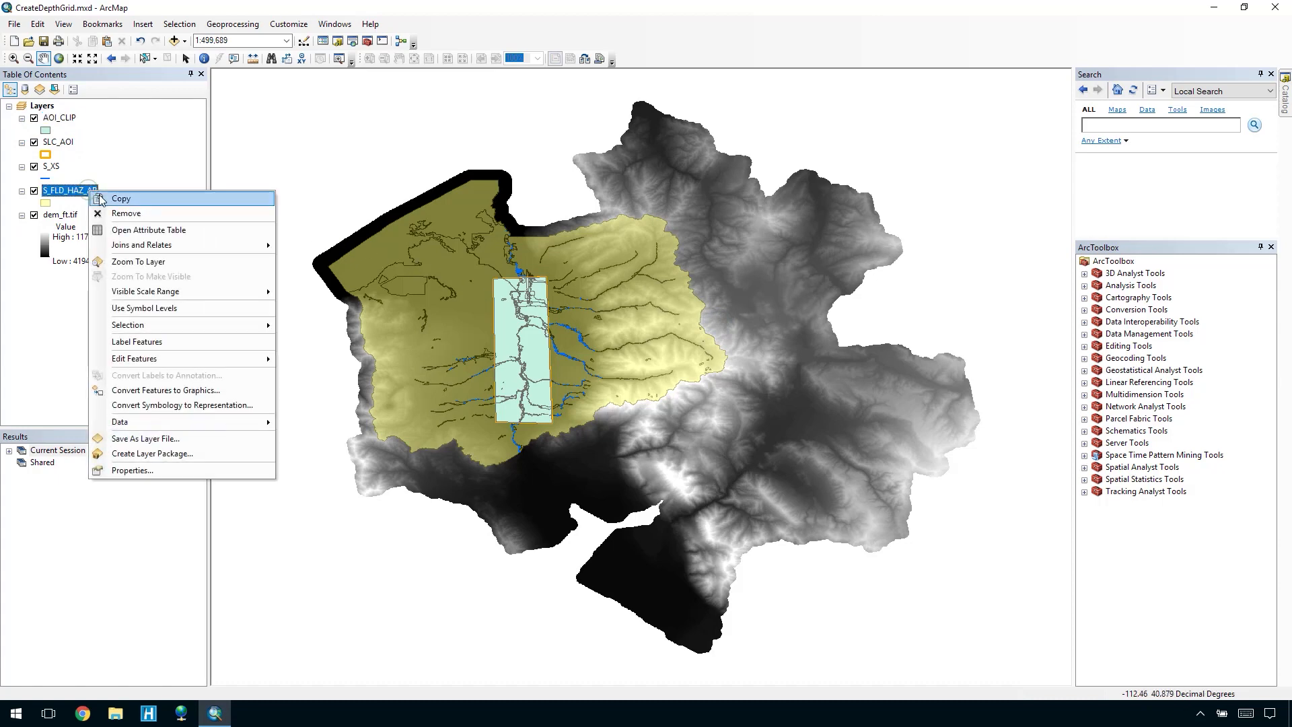
pyautogui.click(111, 211)
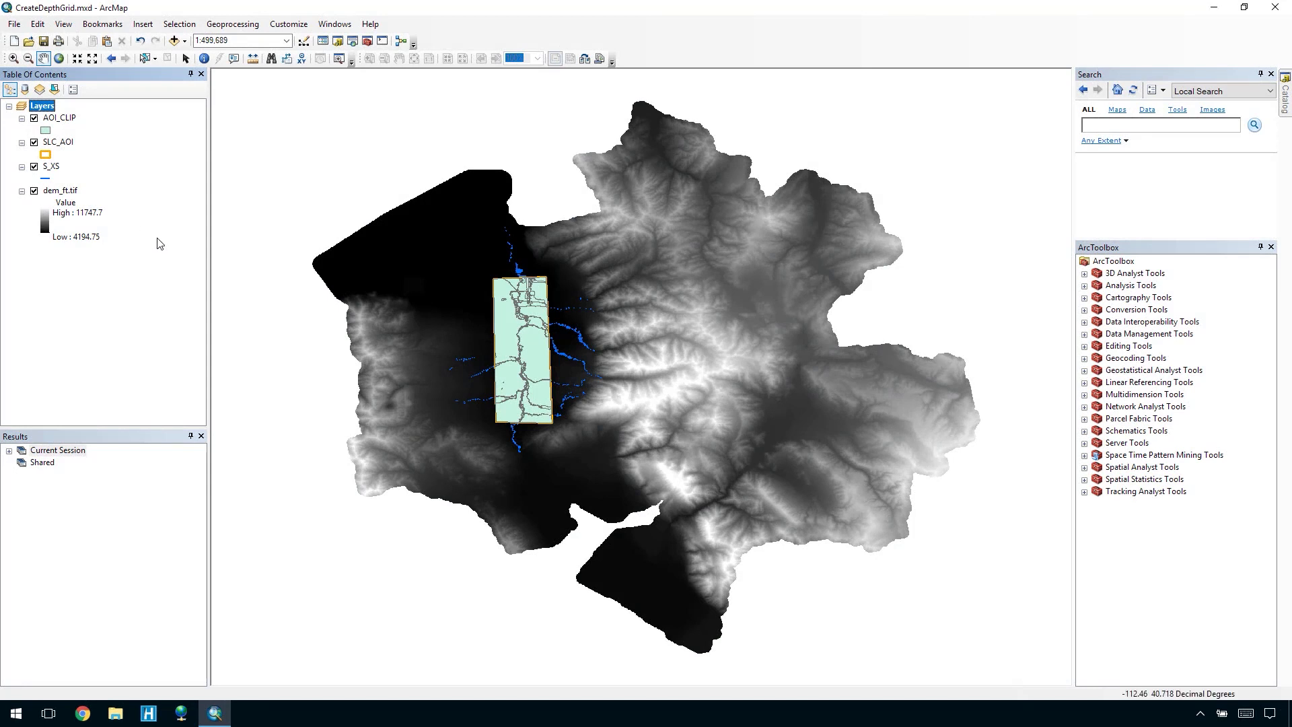
# Step: Select the AOI_CLIP features by attributes with the expression FLD_ZONE = 'AE'
pyautogui.moveTo(480, 254); pyautogui.dragTo(563, 440)
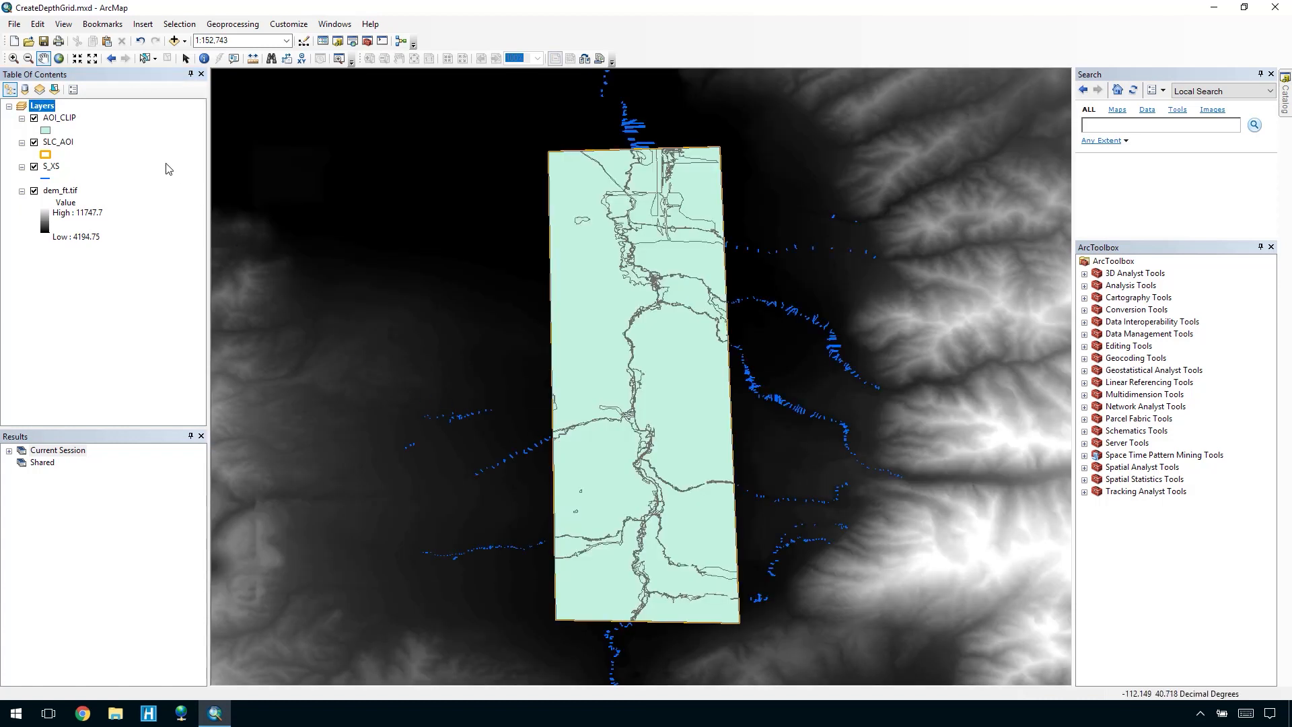
pyautogui.click(72, 121)
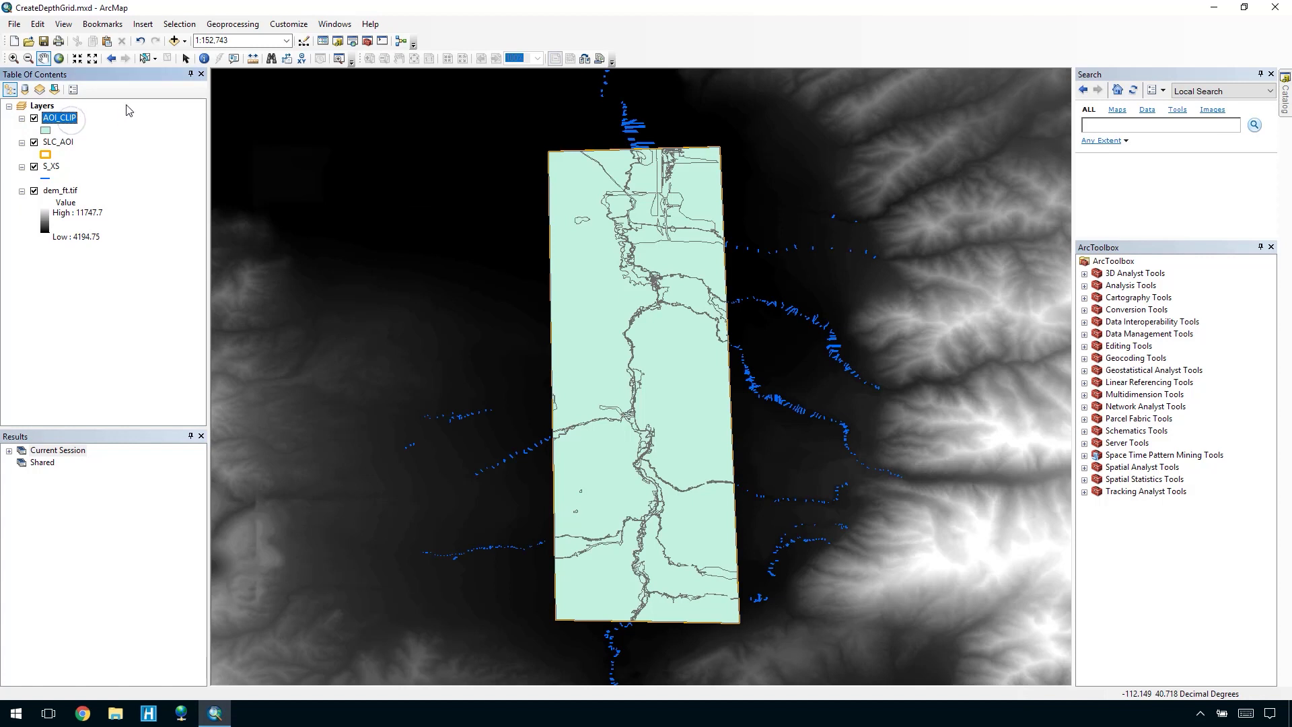
pyautogui.click(172, 25)
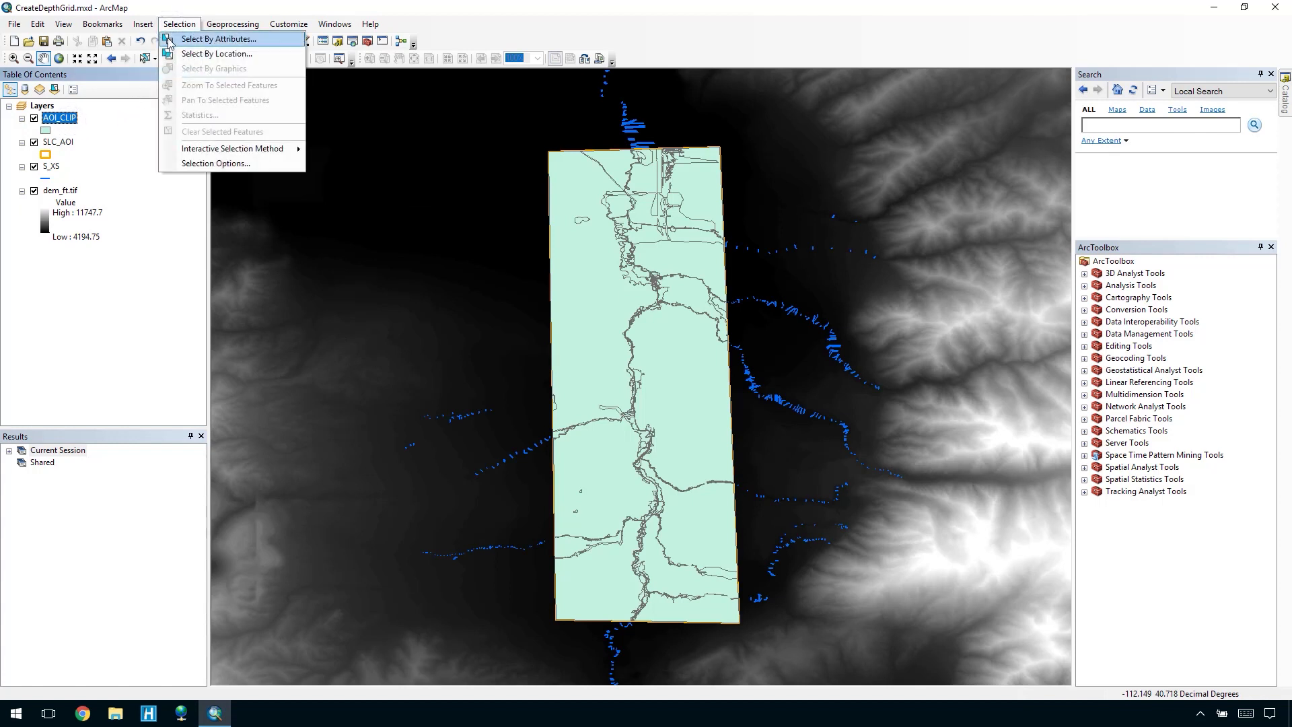
pyautogui.click(170, 40)
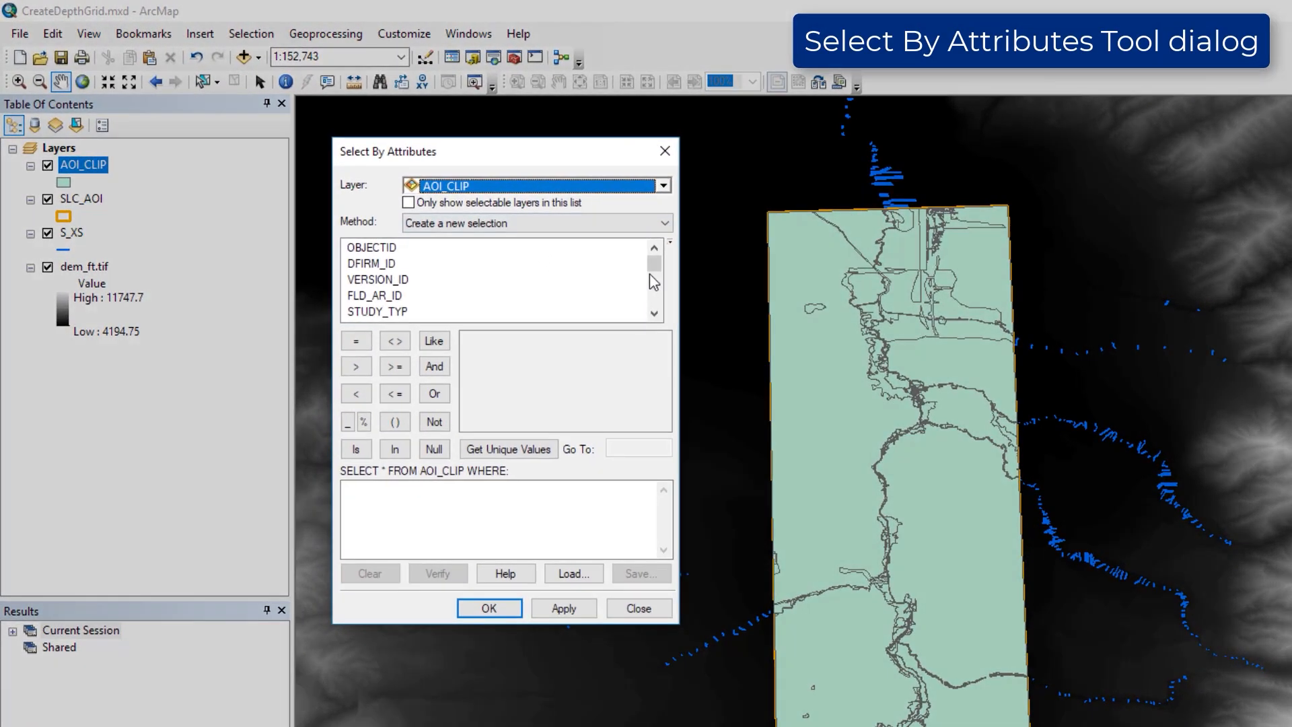
pyautogui.moveTo(653, 264); pyautogui.dragTo(654, 265)
pyautogui.moveTo(654, 269); pyautogui.dragTo(657, 274)
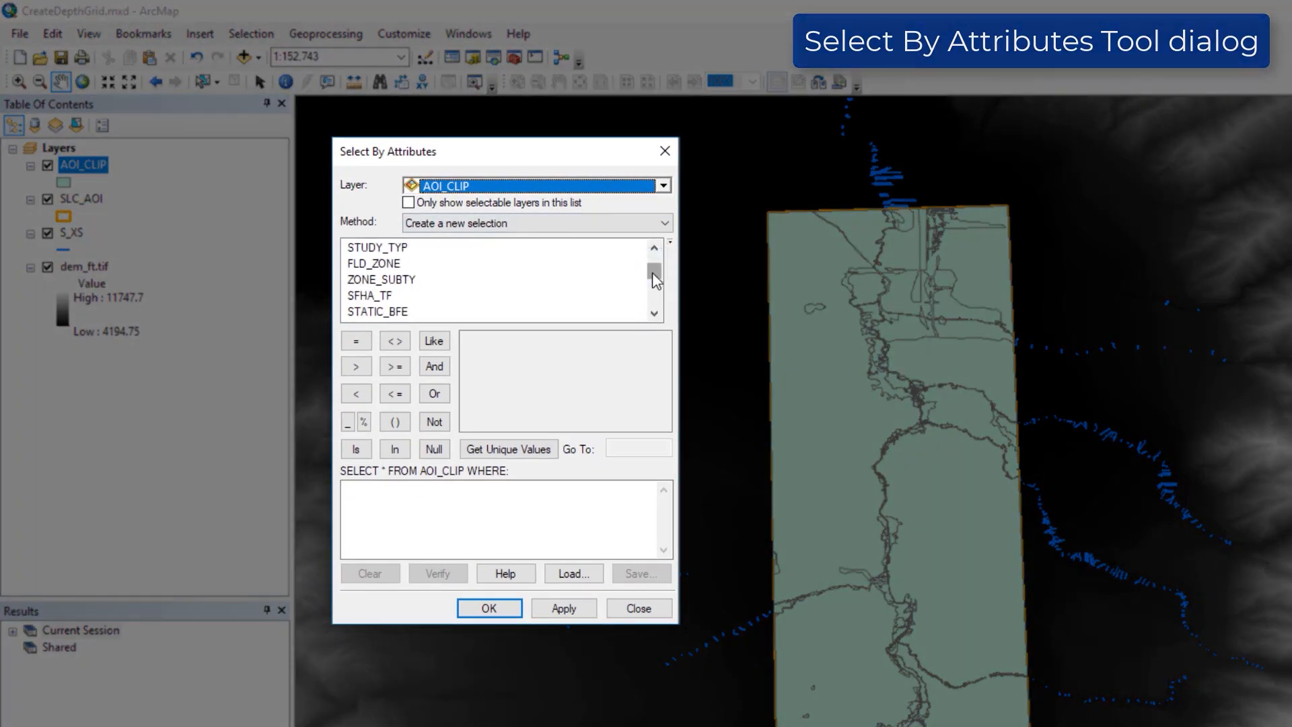
pyautogui.doubleClick(396, 264)
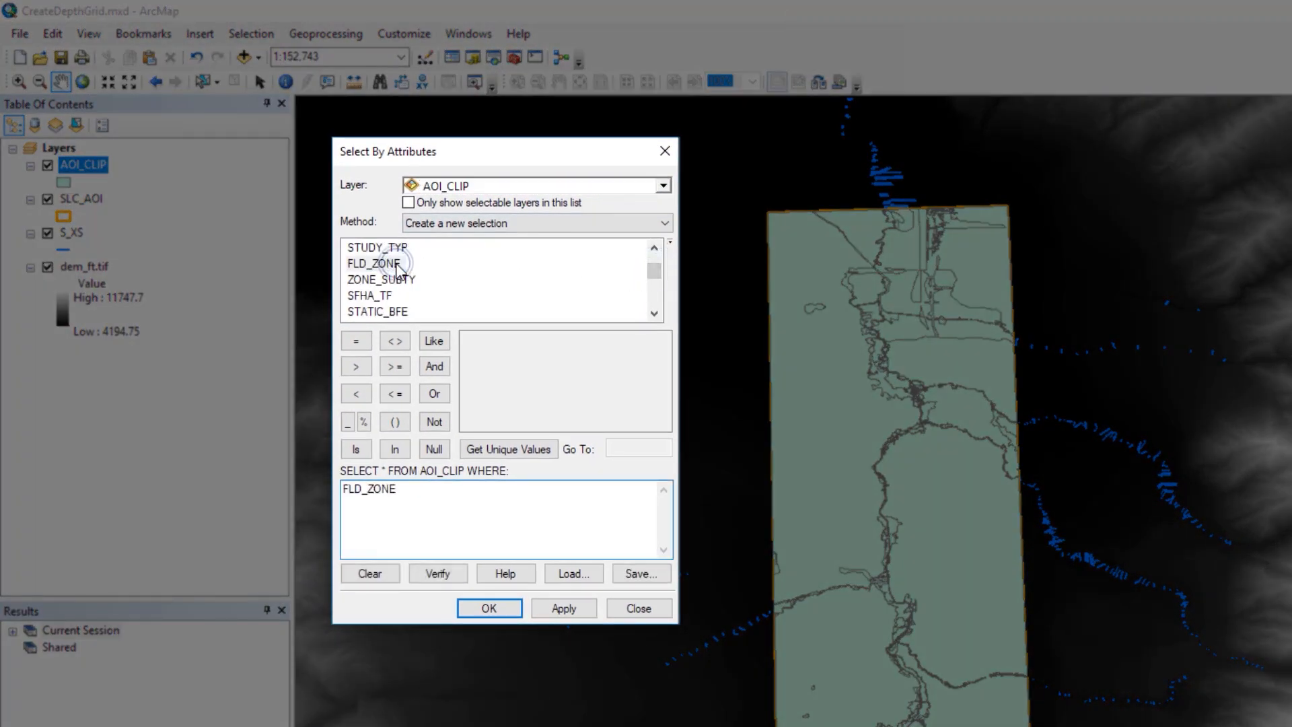
pyautogui.click(363, 341)
pyautogui.click(477, 441)
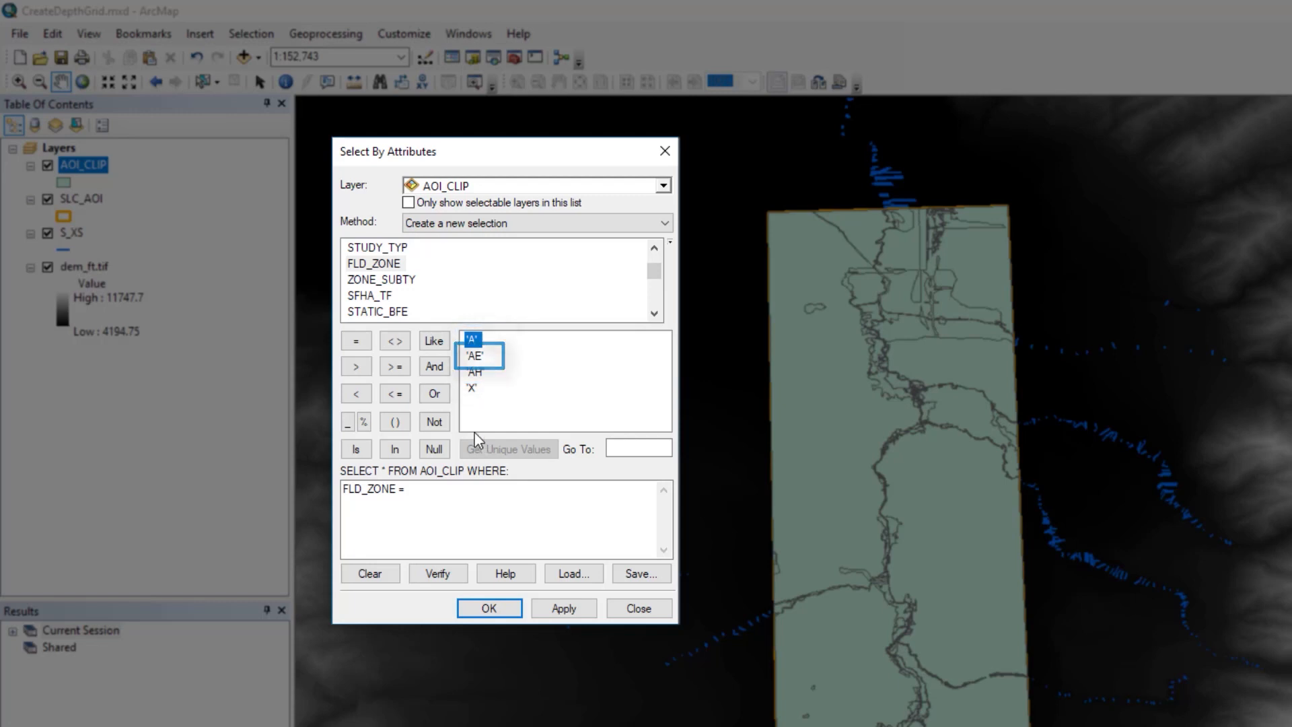
pyautogui.doubleClick(475, 356)
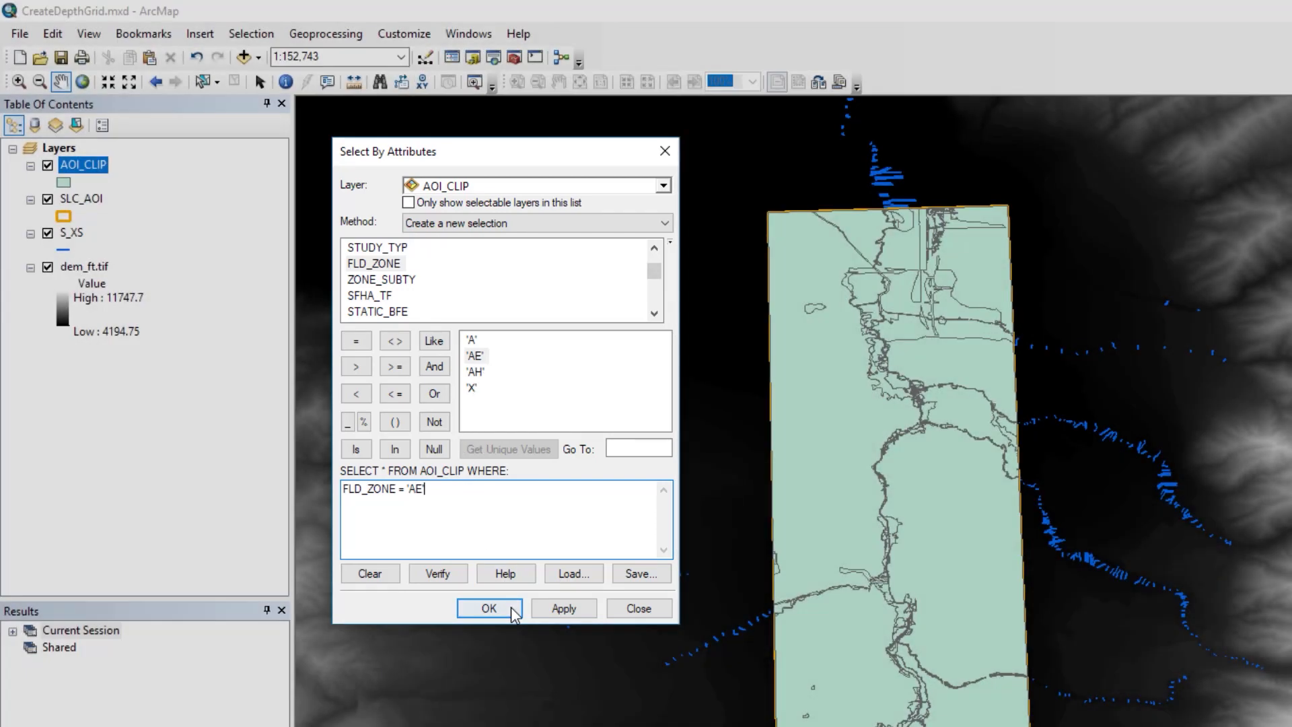
pyautogui.click(489, 608)
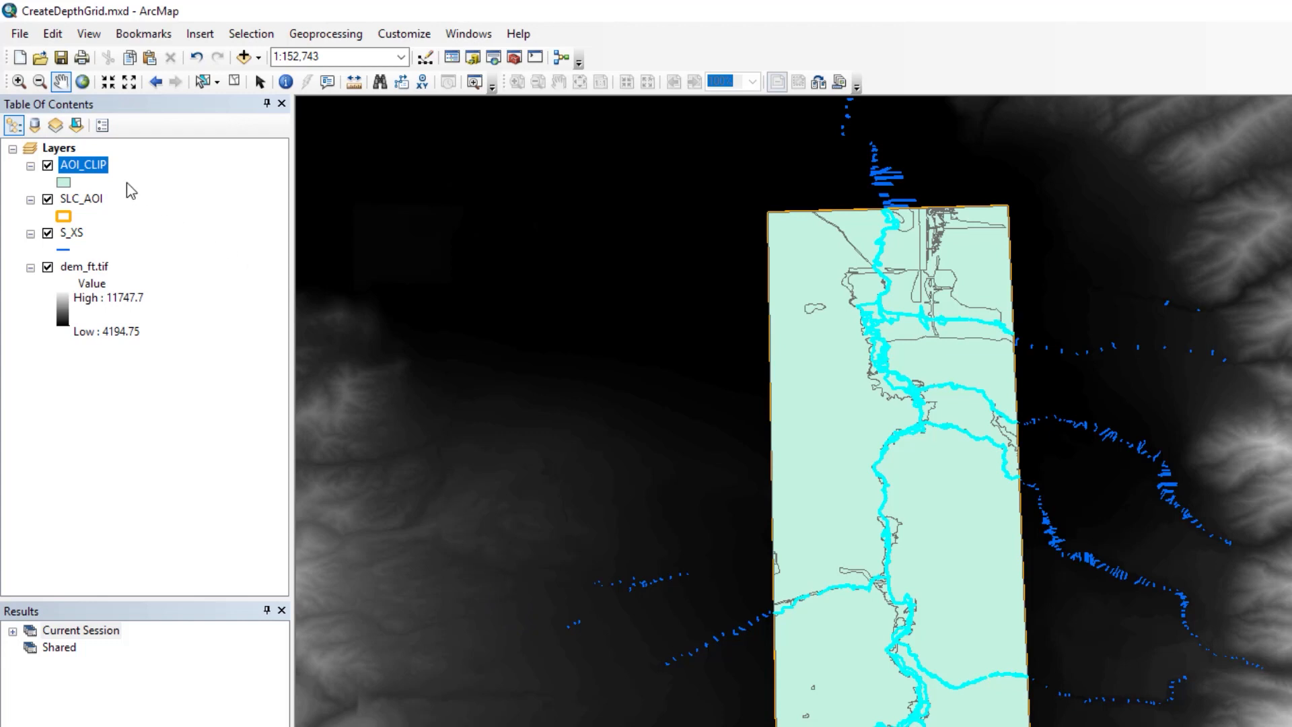
# Step: Export the selected AOI_CLIP features to SLC_Scratch.gdb as AE_Zones with the data frame's coordinate system and add them to the map
pyautogui.rightClick(94, 173)
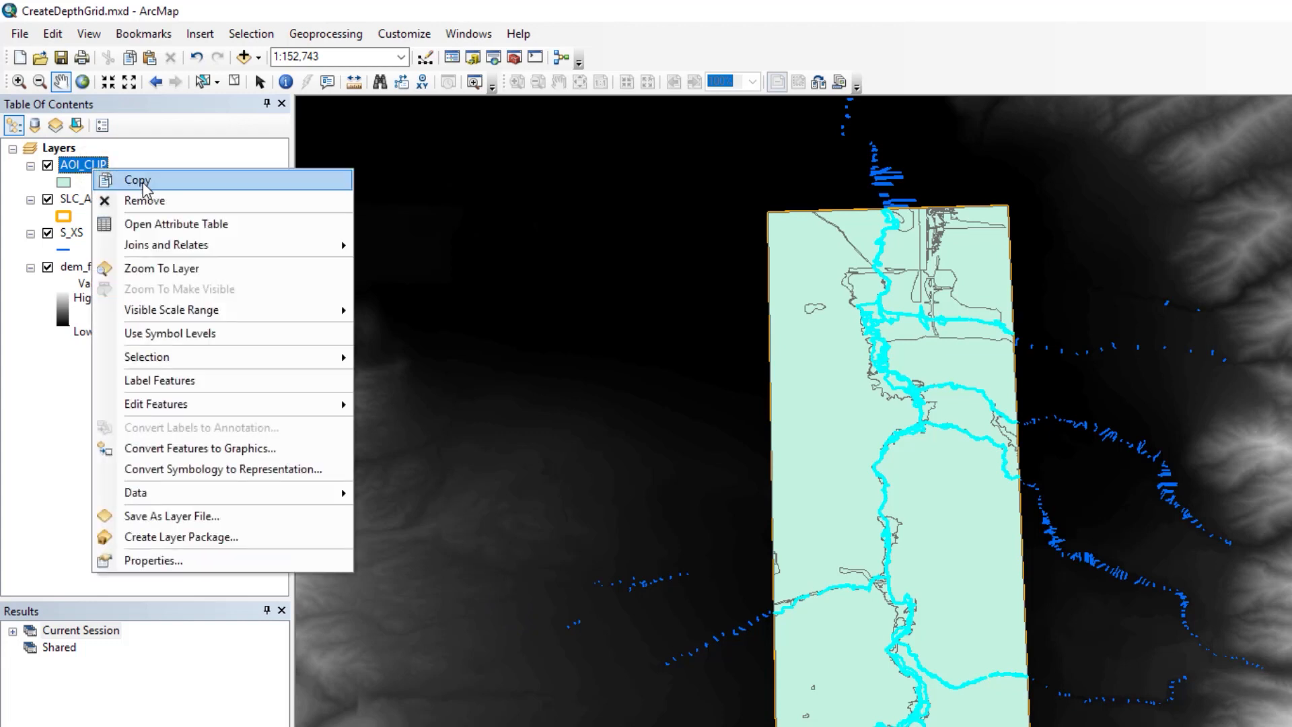
pyautogui.moveTo(235, 493)
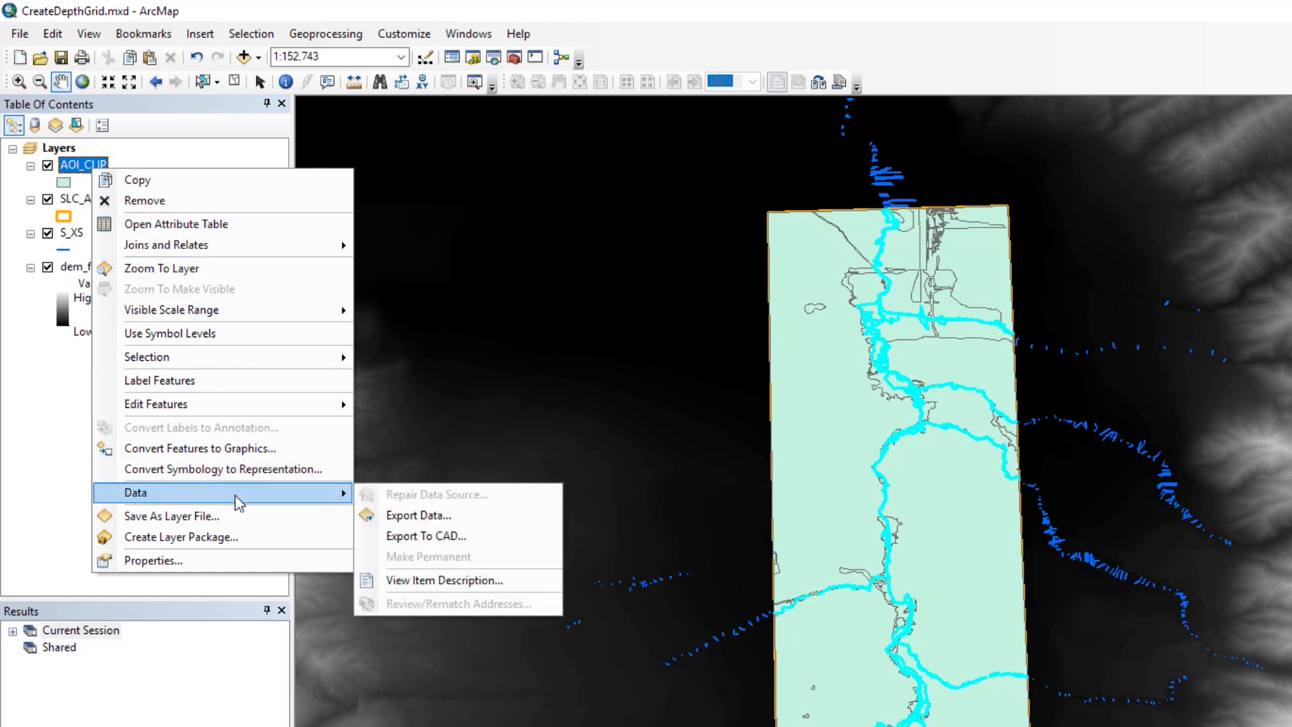
pyautogui.click(503, 525)
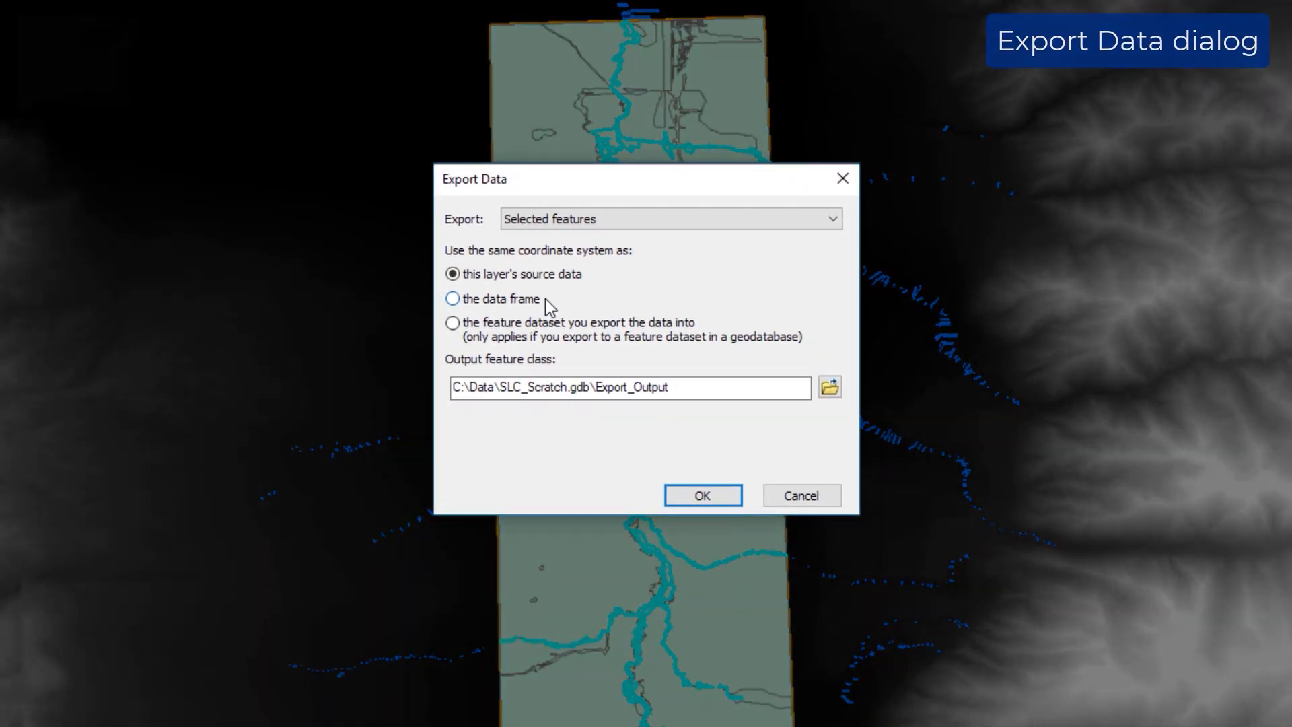
pyautogui.click(522, 299)
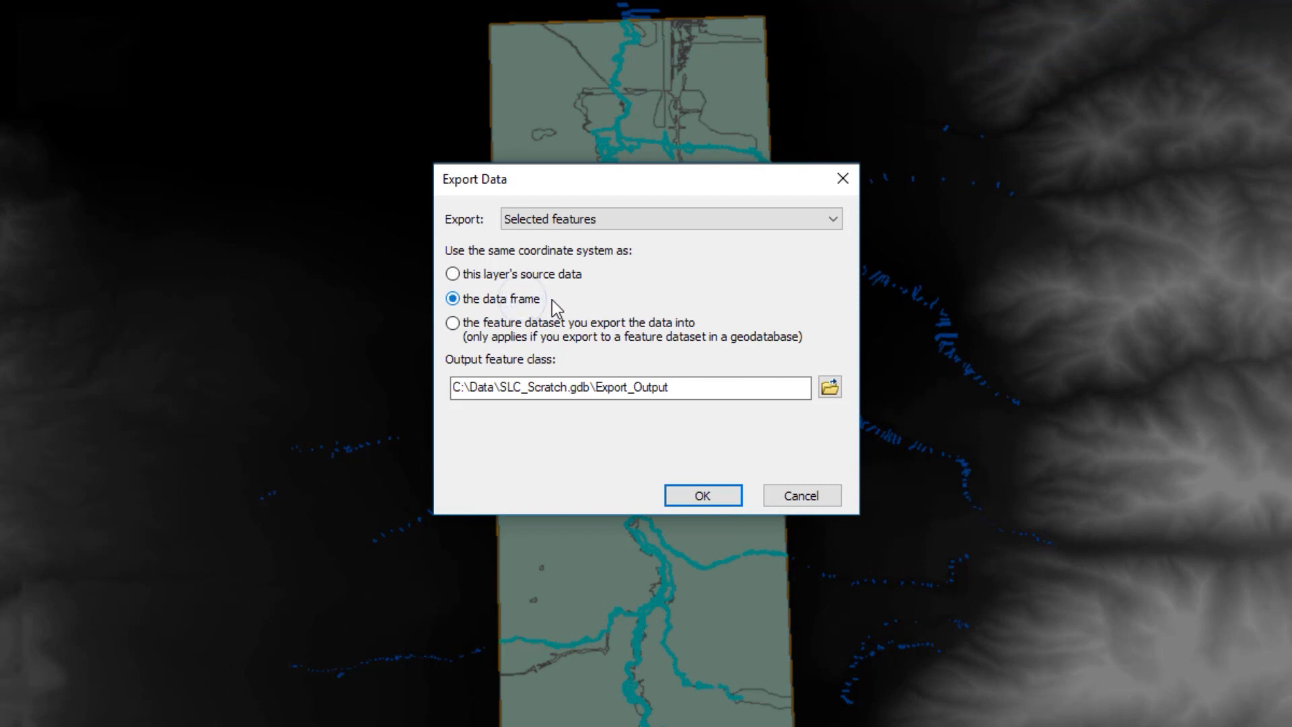
pyautogui.moveTo(599, 384); pyautogui.dragTo(677, 382)
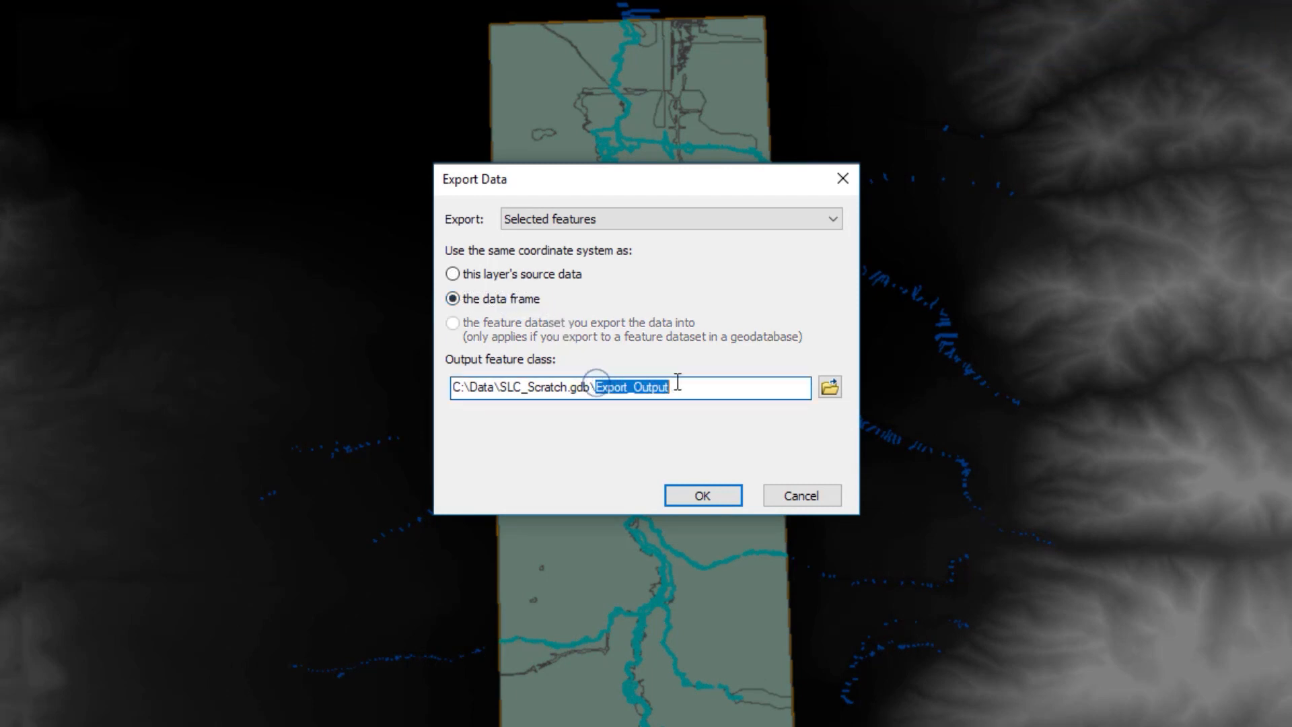
pyautogui.write('AE_Zones')
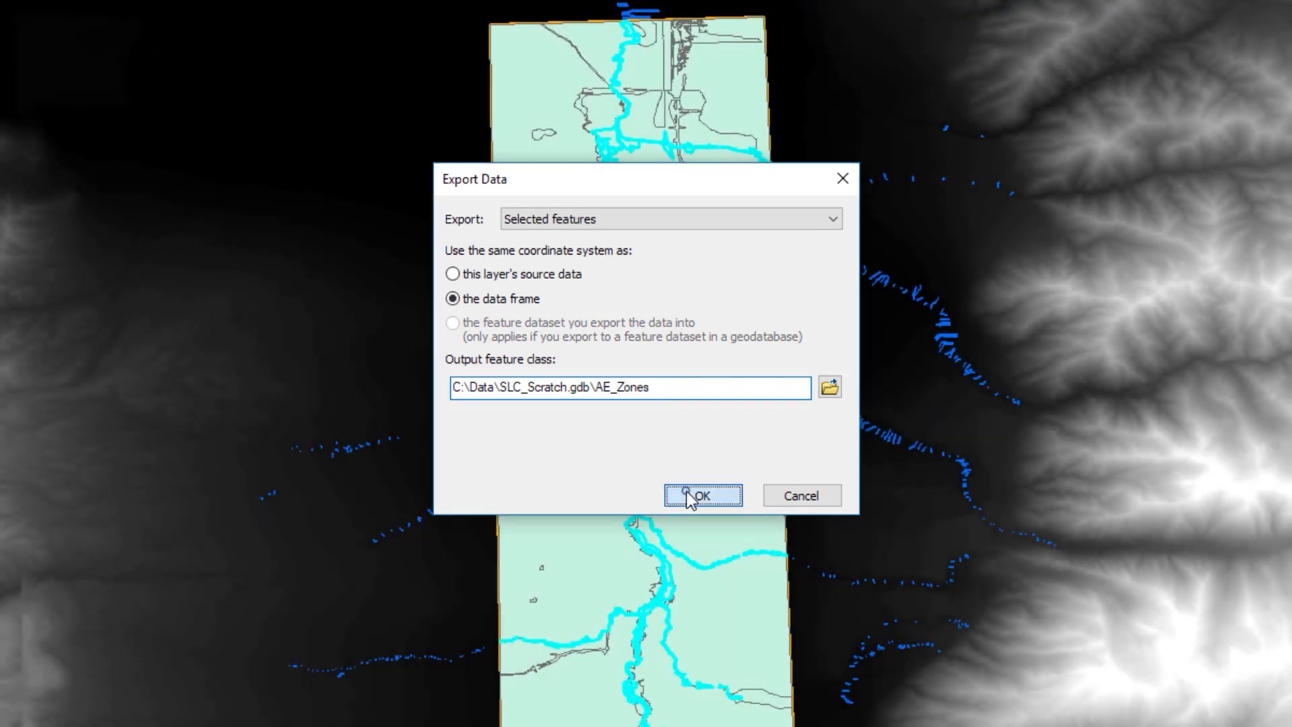
pyautogui.click(687, 491)
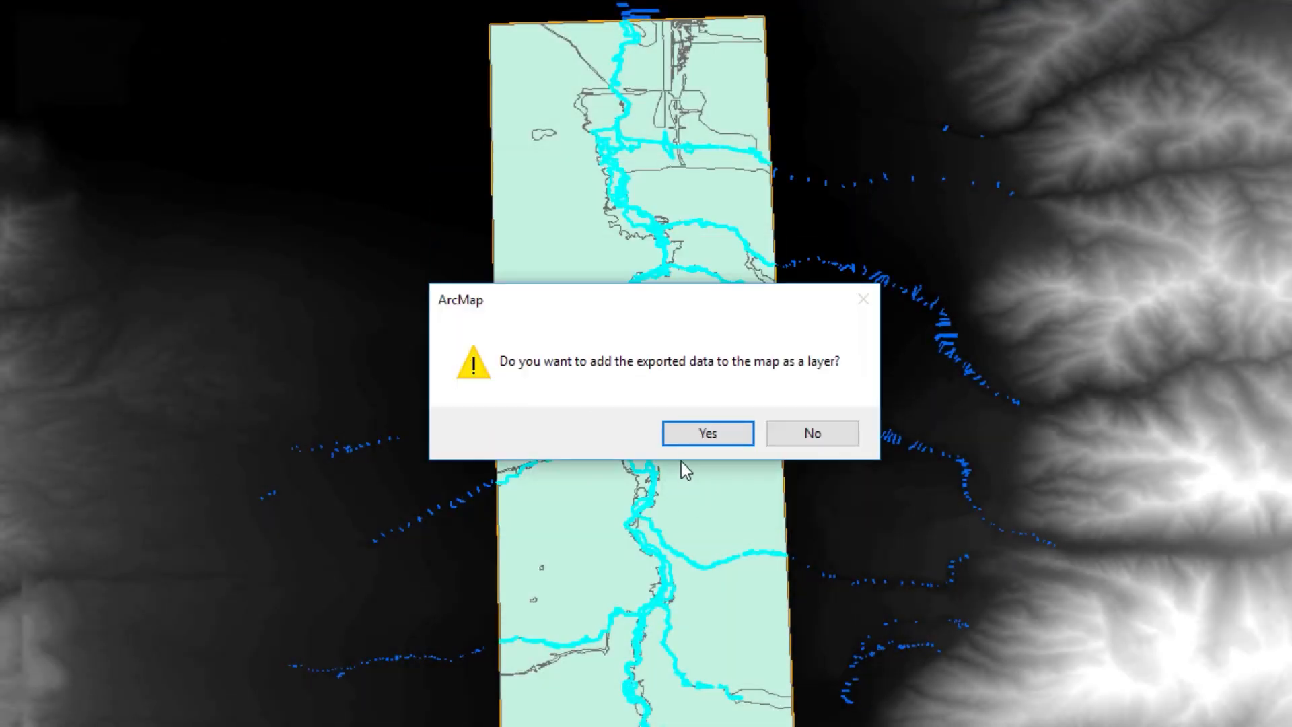
pyautogui.click(684, 434)
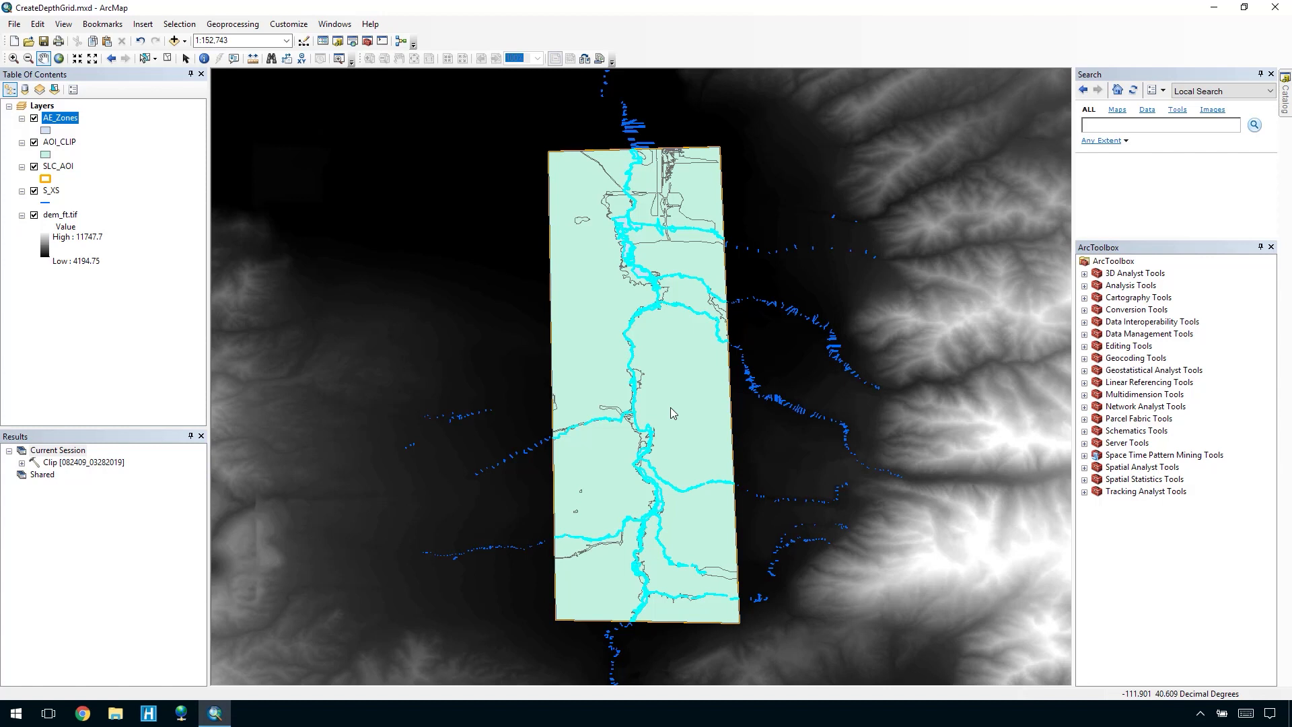
# Step: Select the AOI_CLIP features by attributes with the expression SFHA_TF = 'T', replacing the previous expression
pyautogui.click(61, 142)
pyautogui.click(170, 25)
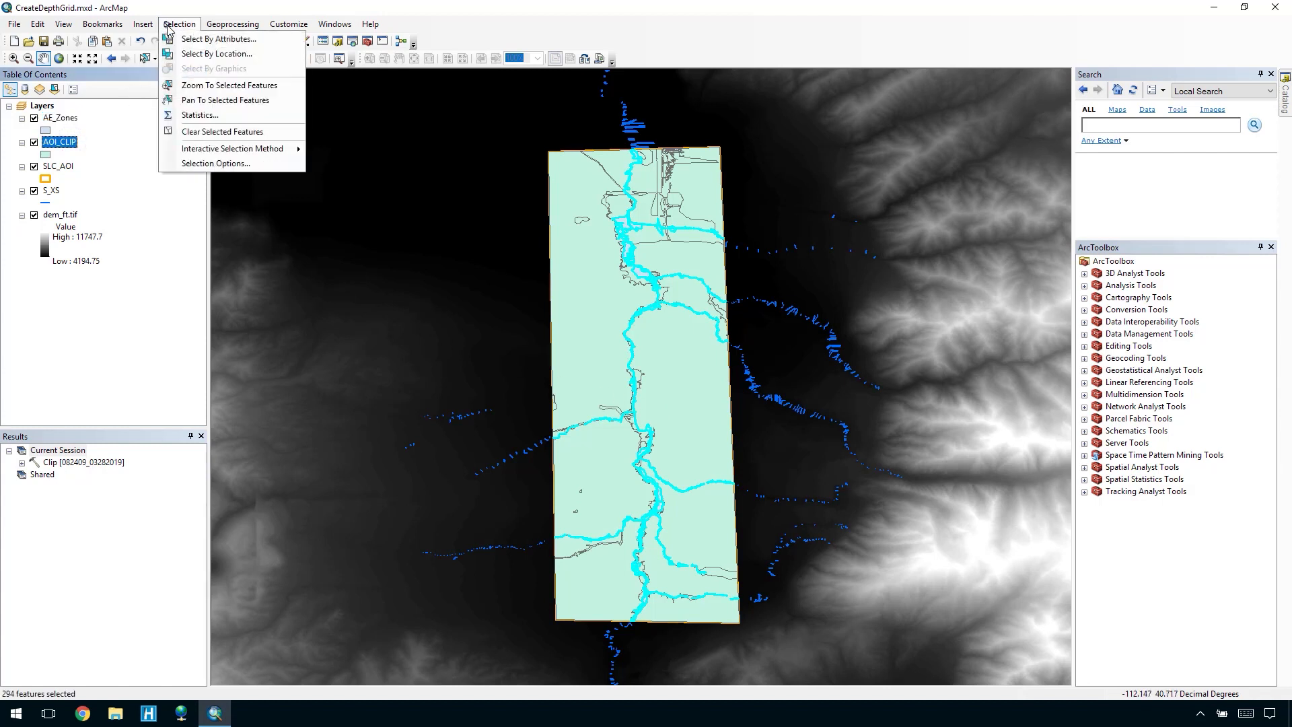
pyautogui.click(170, 39)
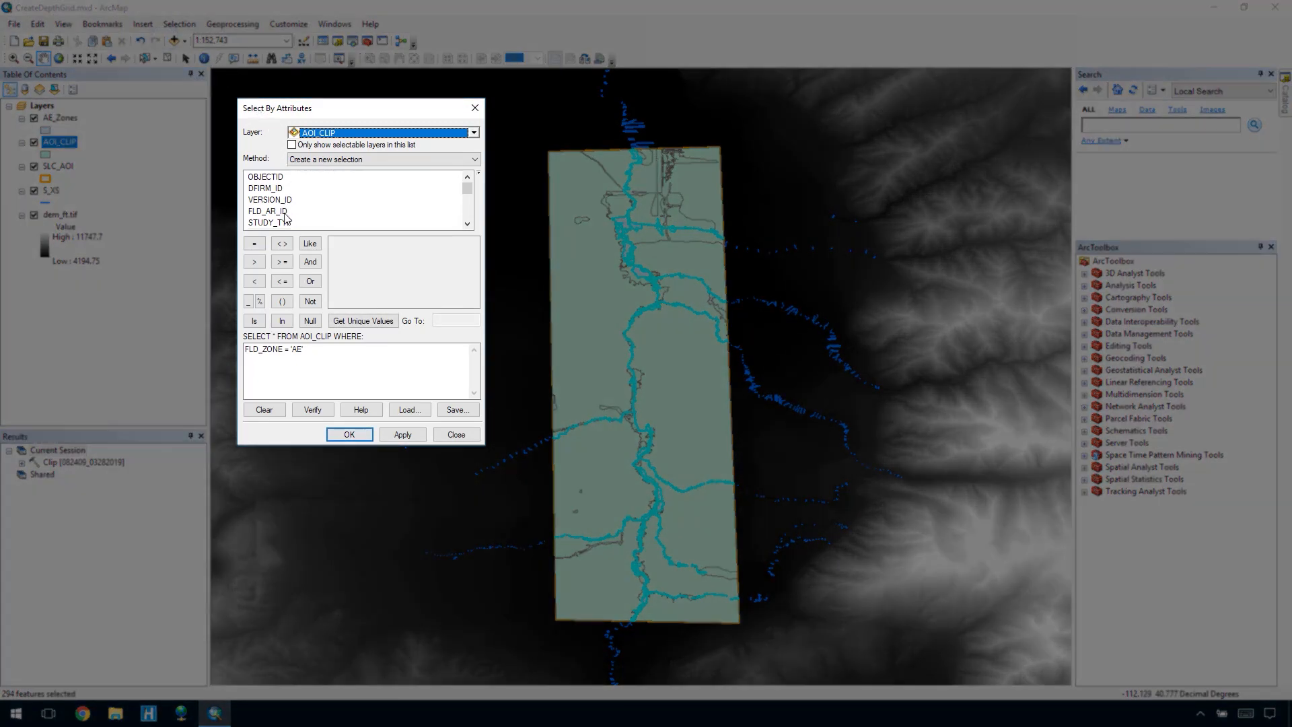
pyautogui.click(277, 409)
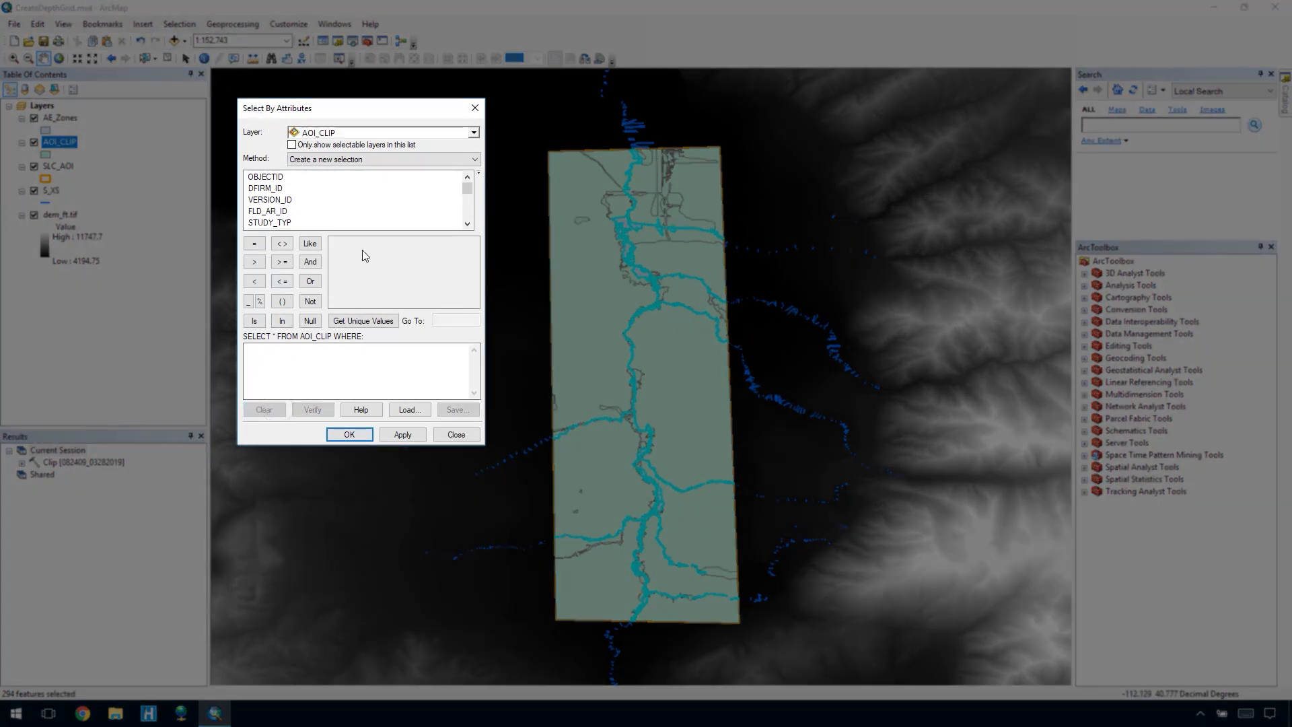
pyautogui.click(468, 224)
pyautogui.click(468, 224)
pyautogui.click(468, 224)
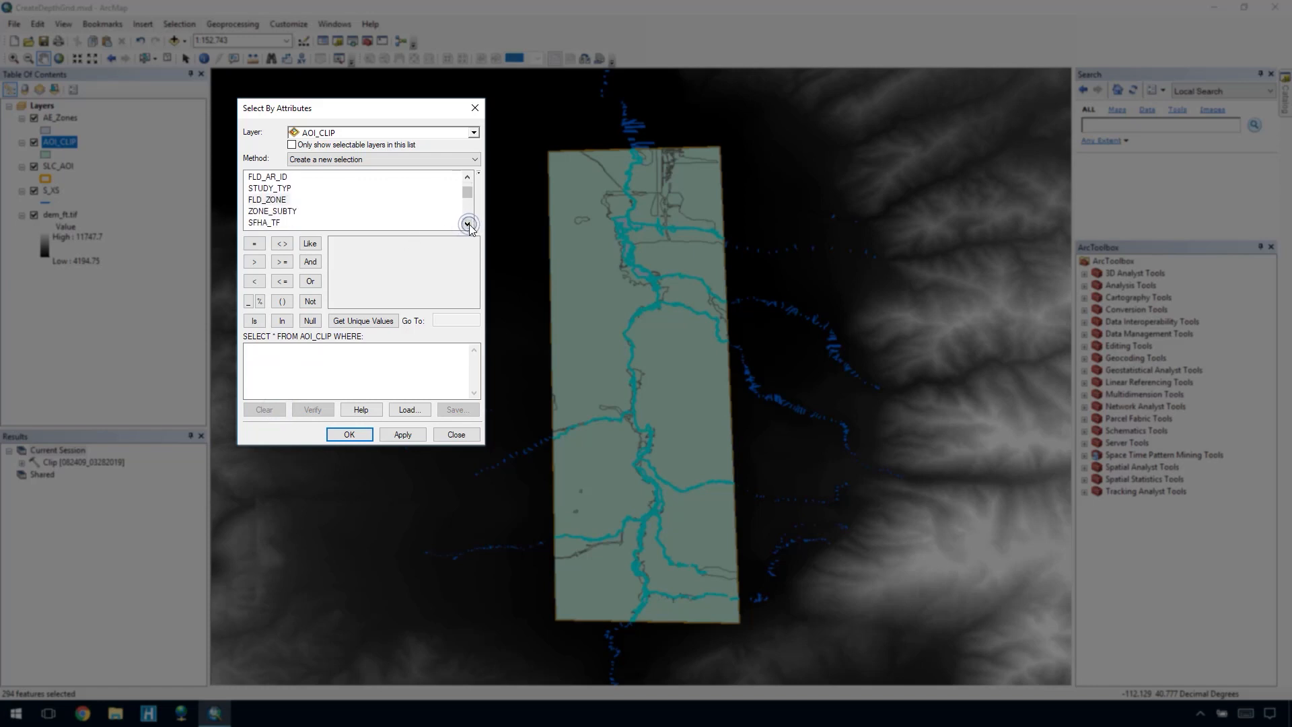
pyautogui.doubleClick(276, 223)
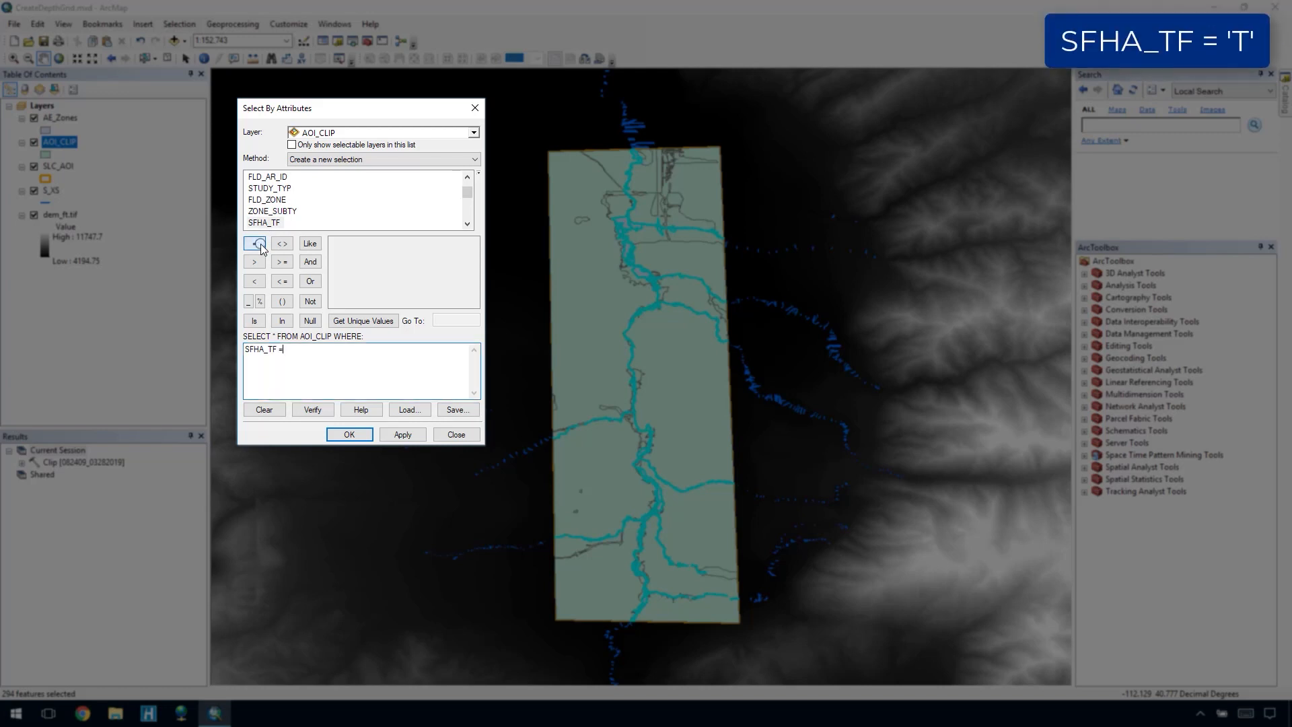
pyautogui.click(255, 244)
pyautogui.click(339, 321)
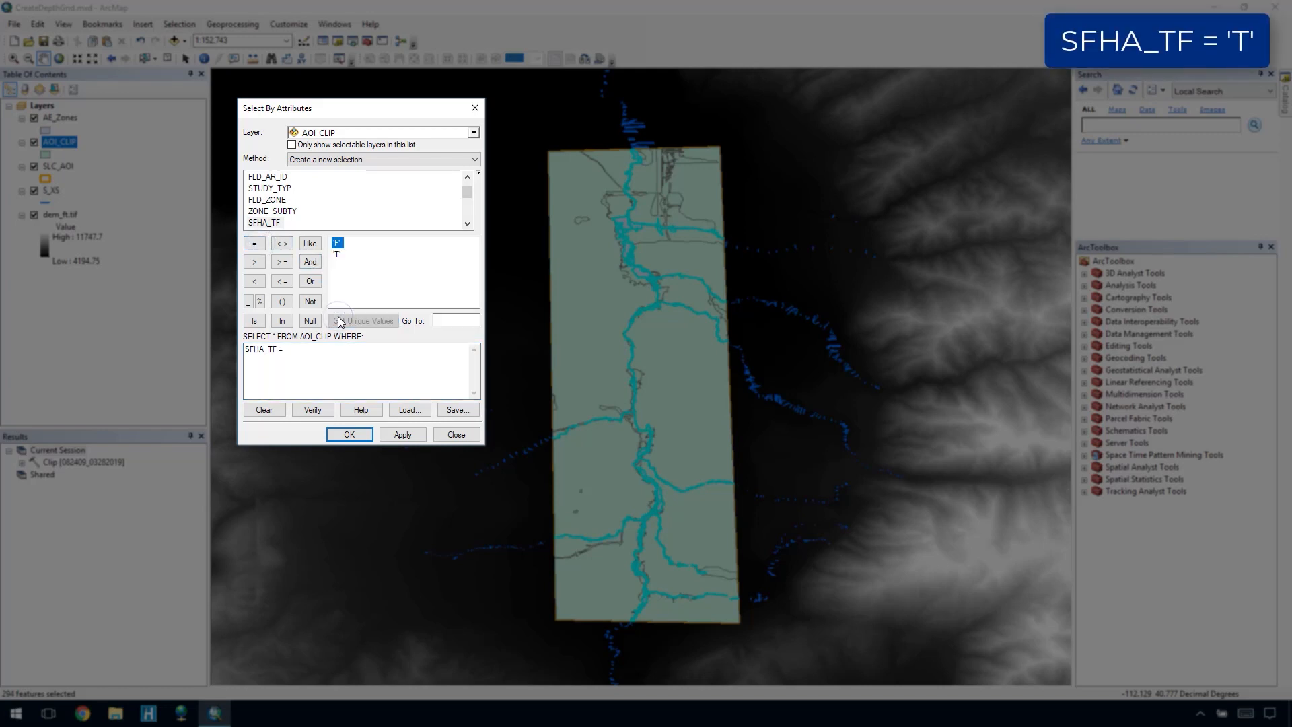
pyautogui.doubleClick(338, 255)
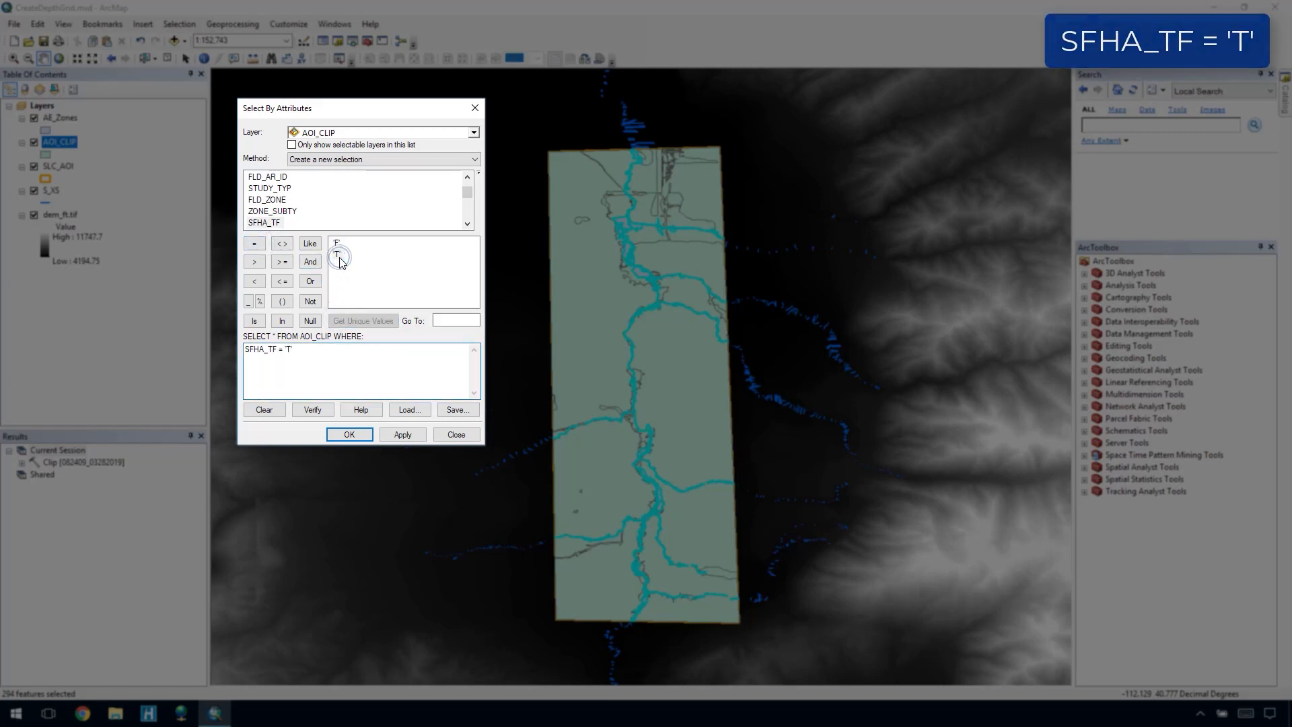
pyautogui.press('Return')
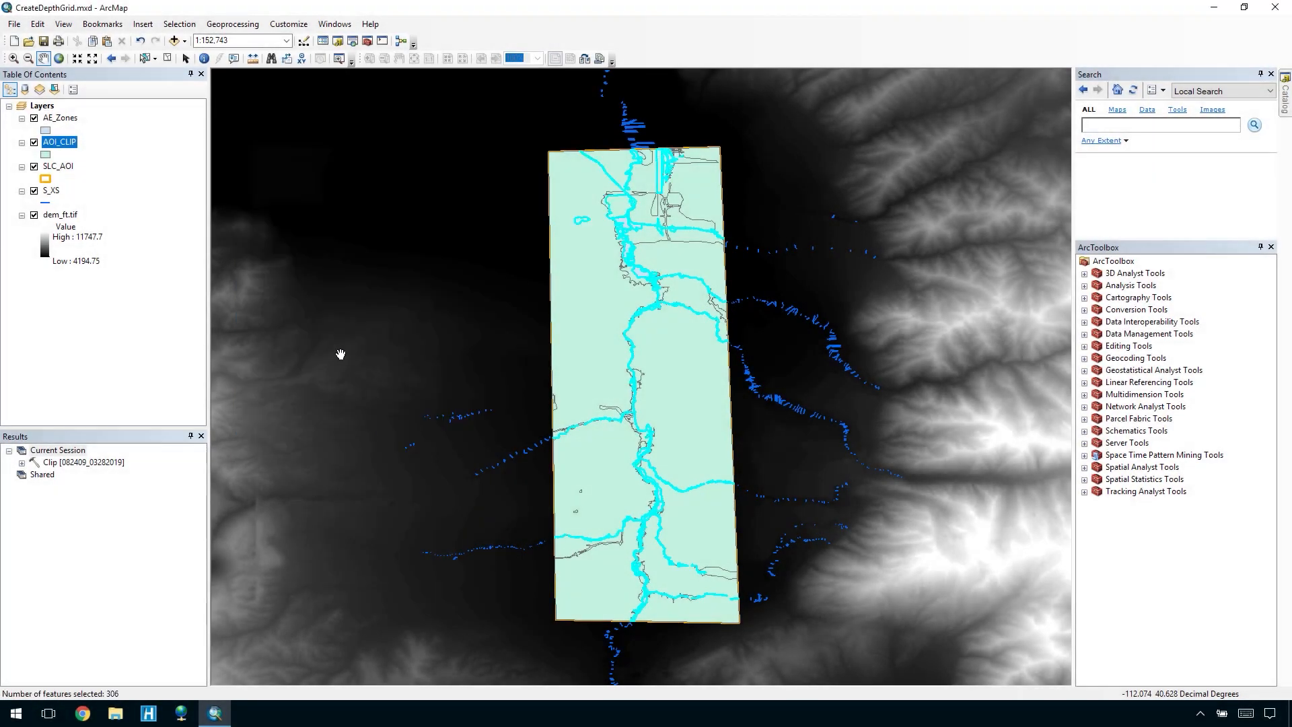
# Step: Export the selected AOI_CLIP features to SLC_Scratch.gdb as SFHA_T with the data frame's coordinate system and add them to the map
pyautogui.rightClick(67, 143)
pyautogui.moveTo(137, 378)
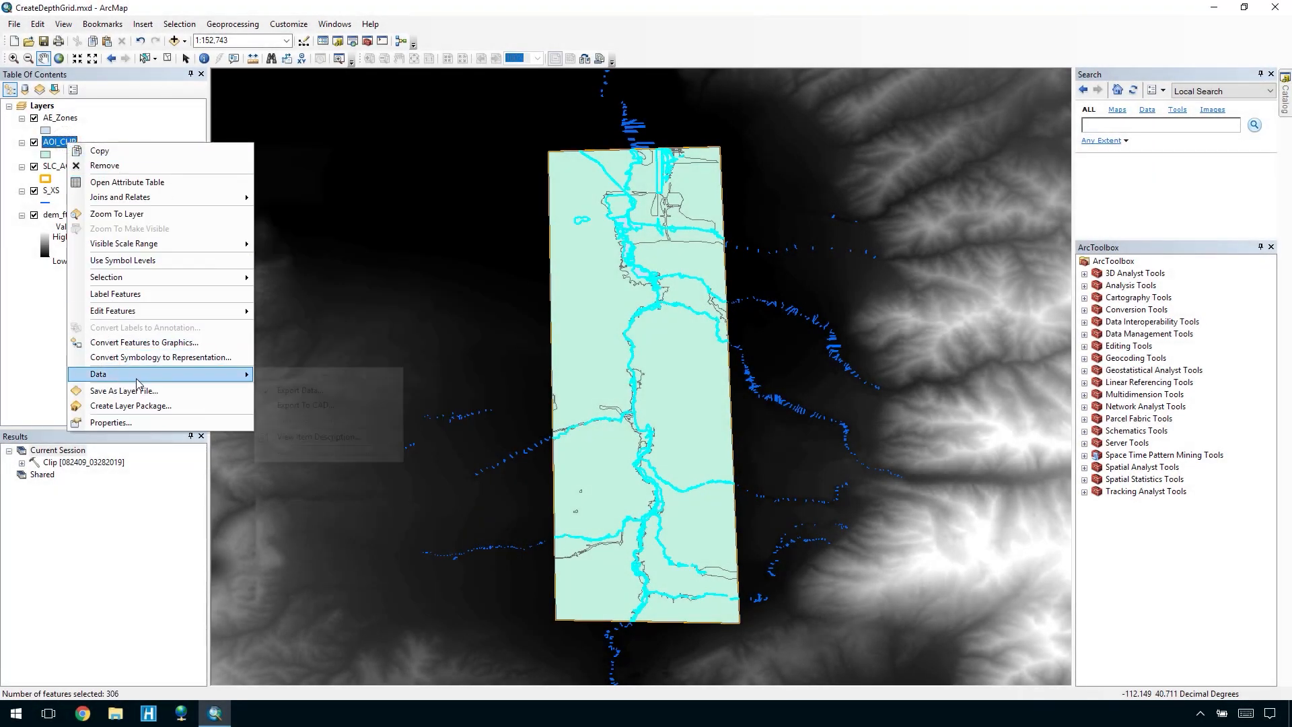
pyautogui.click(303, 390)
pyautogui.click(525, 323)
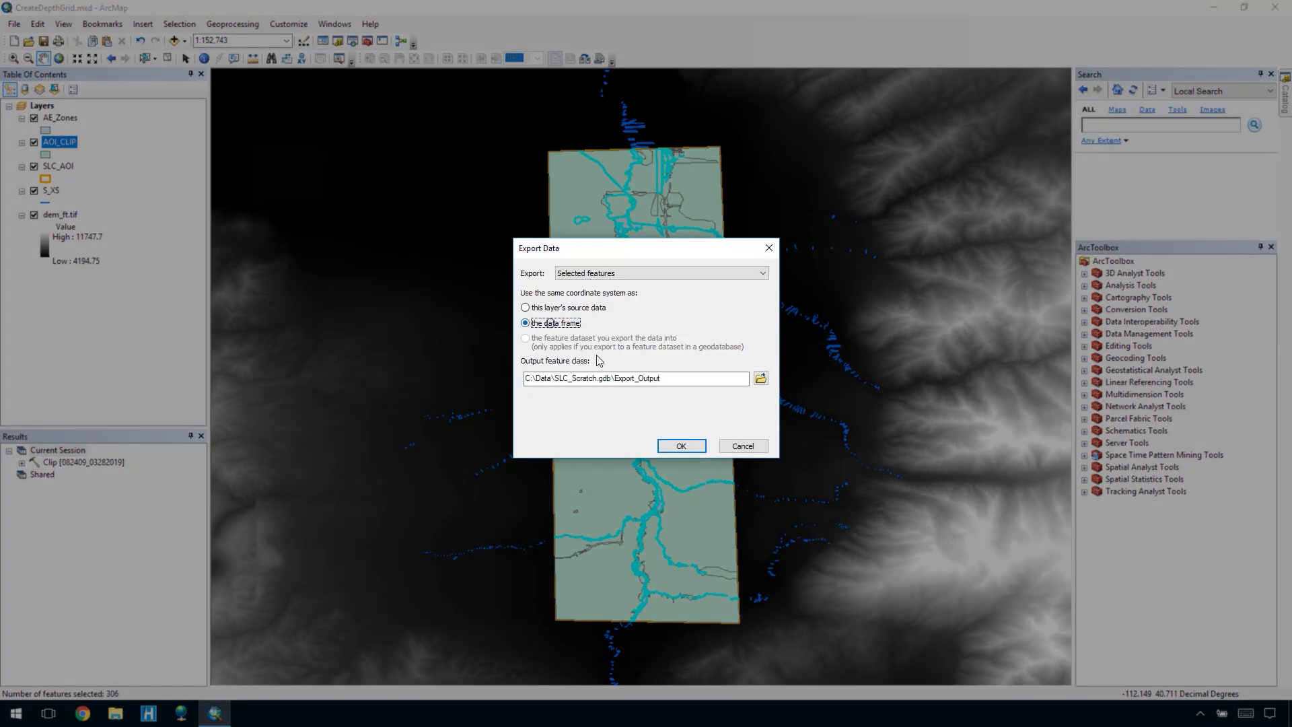
pyautogui.moveTo(614, 378); pyautogui.dragTo(680, 378)
pyautogui.write('SFHA_')
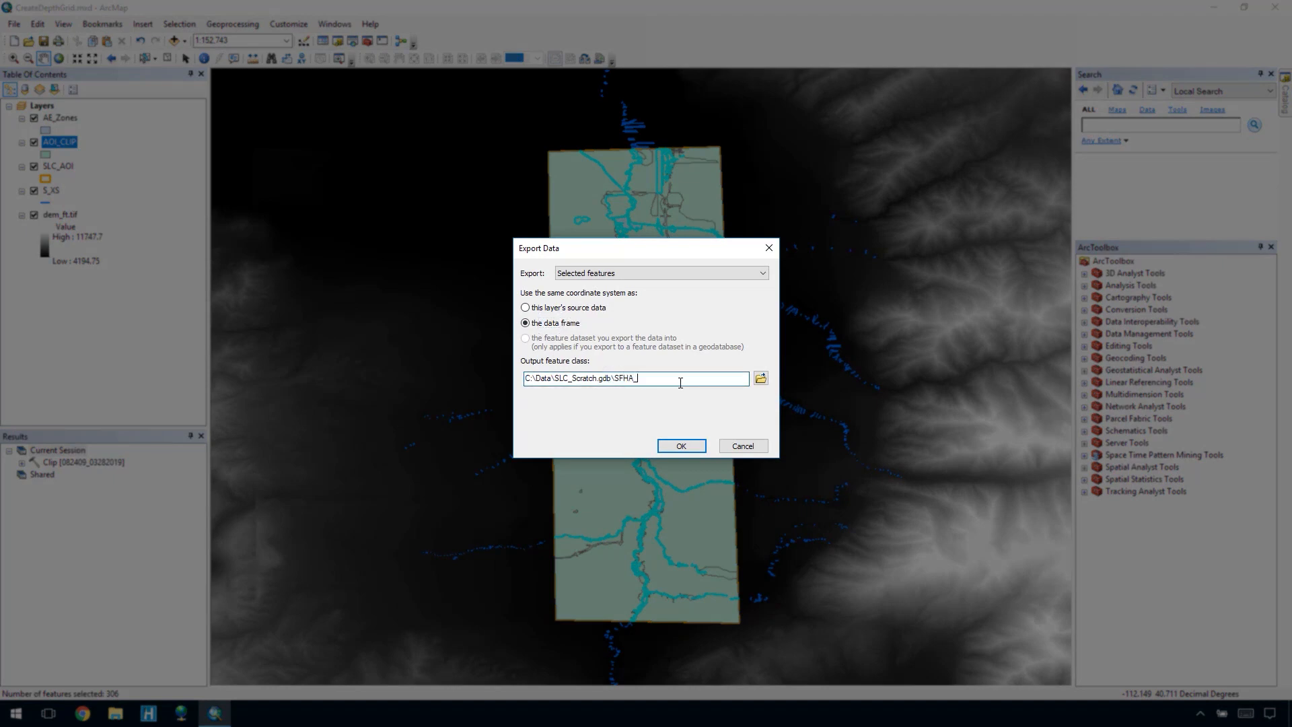
pyautogui.write('Z')
pyautogui.click(679, 446)
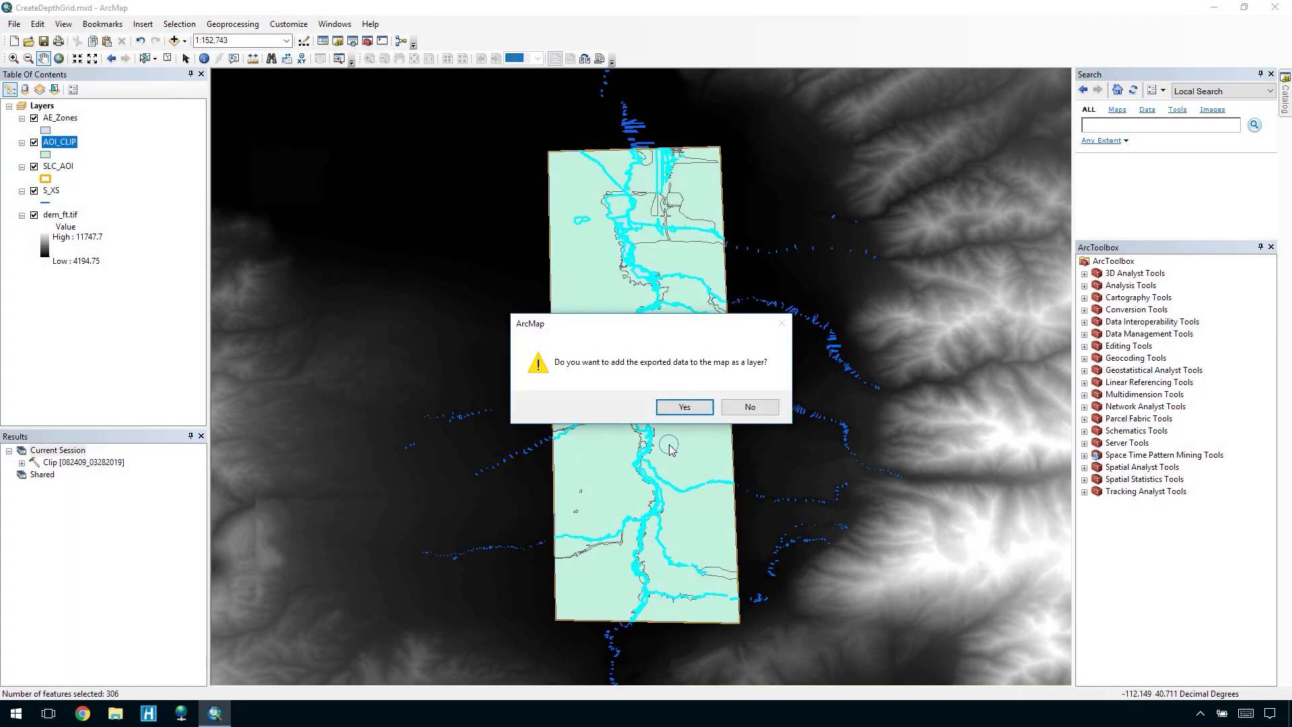
pyautogui.click(669, 408)
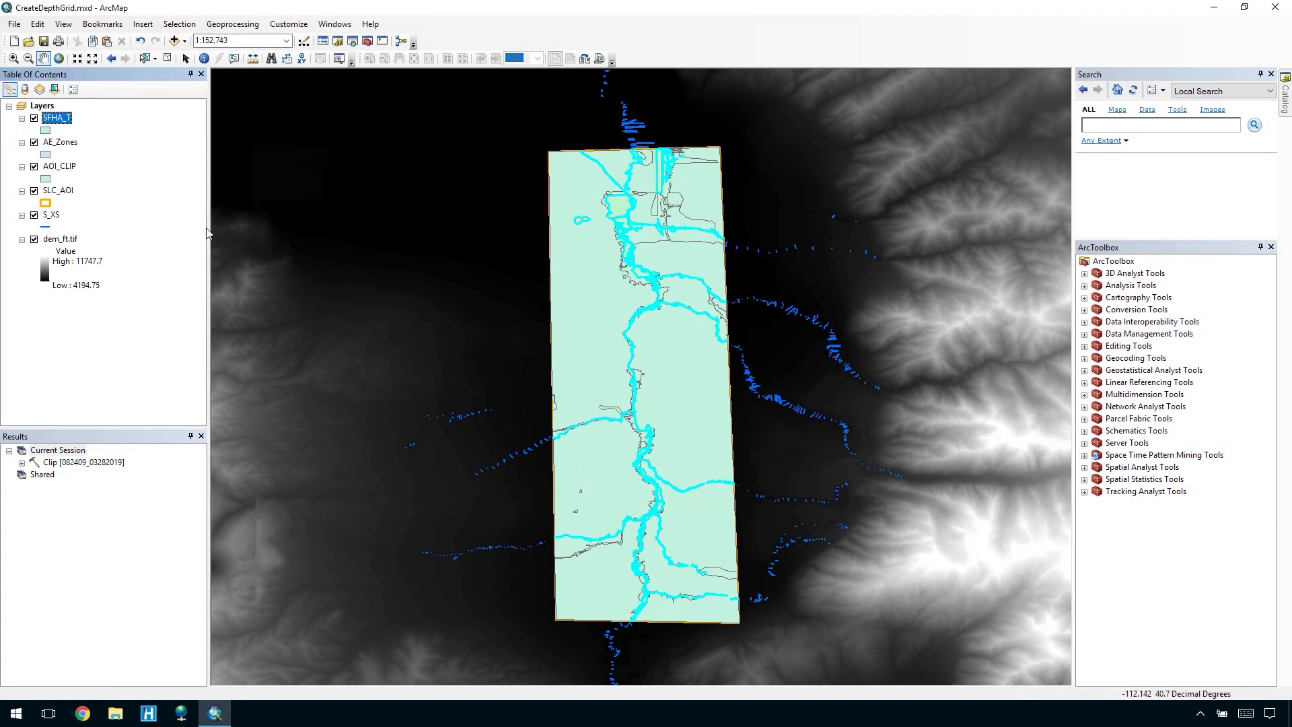
# Step: Remove the AOI_CLIP layer from the map
pyautogui.rightClick(72, 168)
pyautogui.click(97, 192)
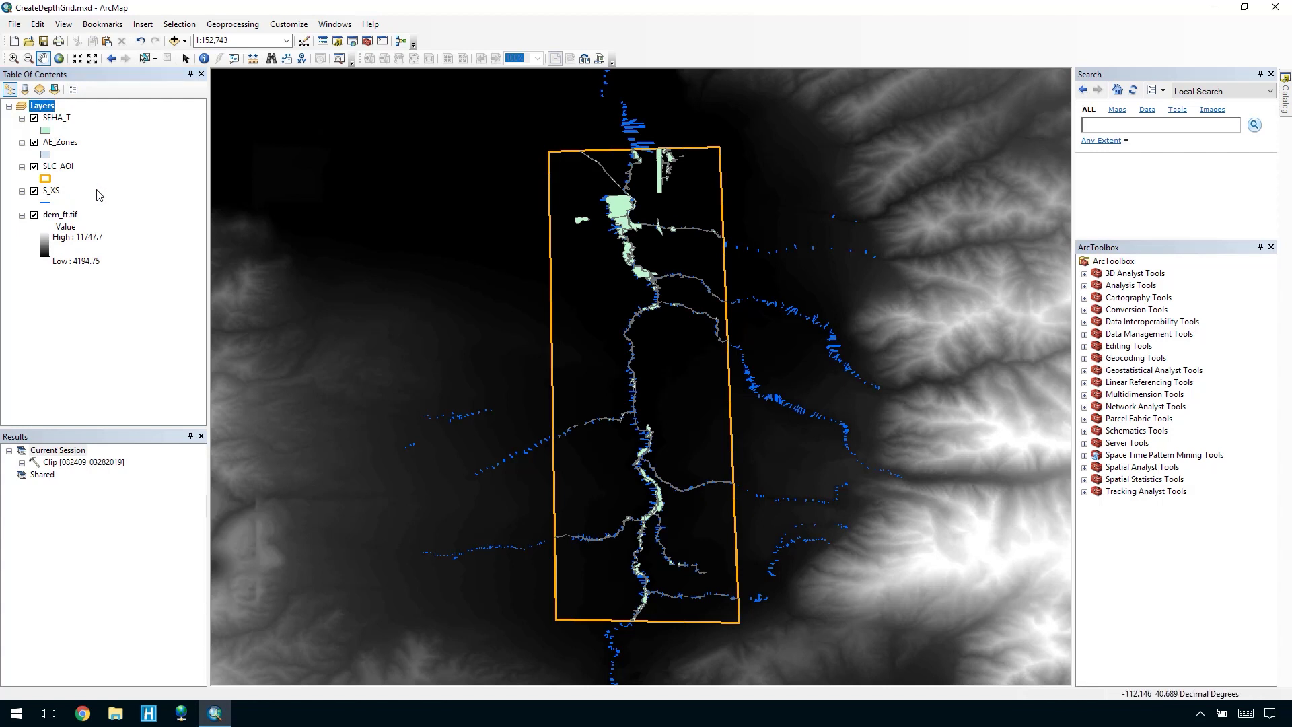
# Step: Dissolve SFHA_T without any dissolve fields into a feature class named InundationBoundary in SLC_Scratch.gdb
pyautogui.click(215, 27)
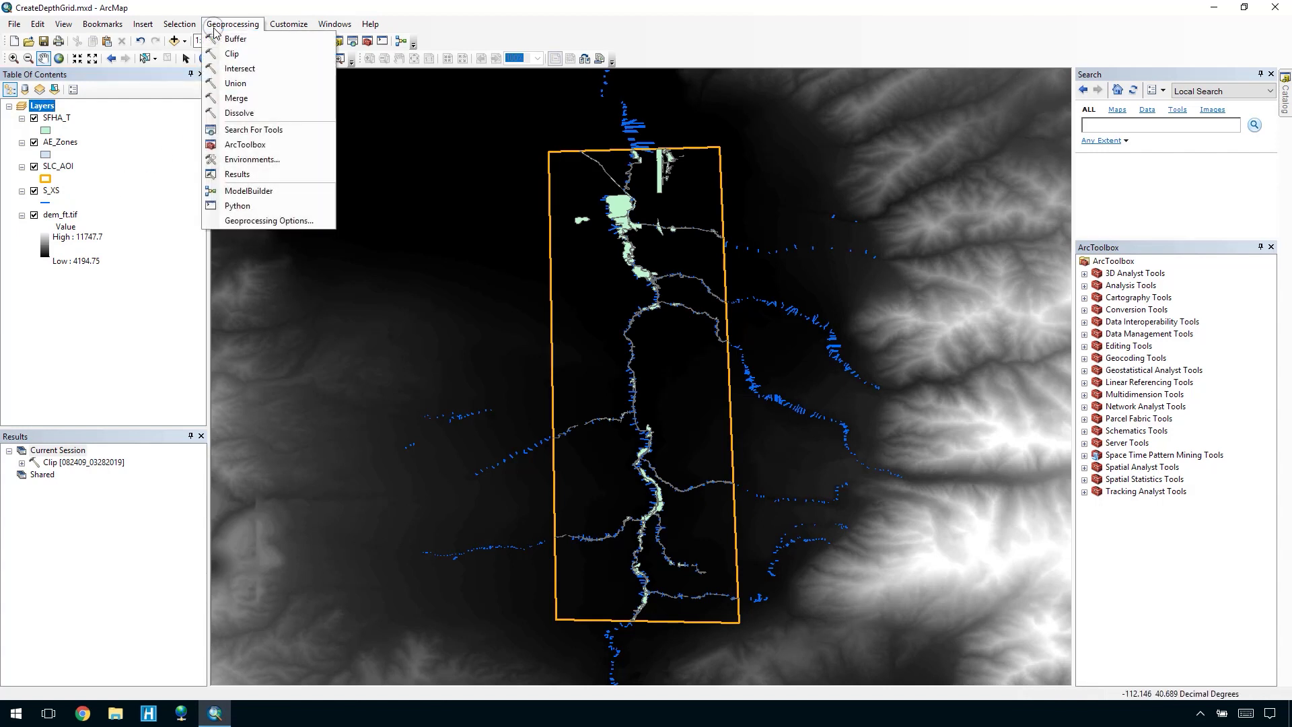
pyautogui.click(215, 117)
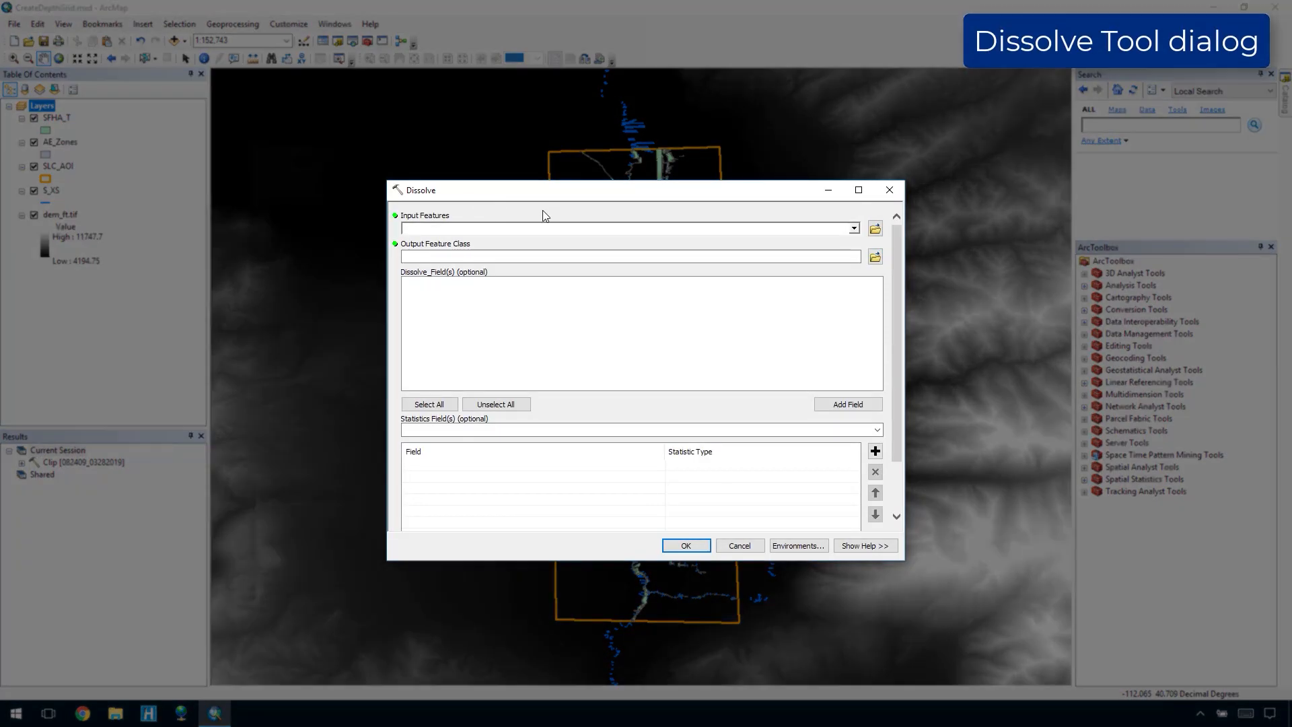
pyautogui.click(854, 229)
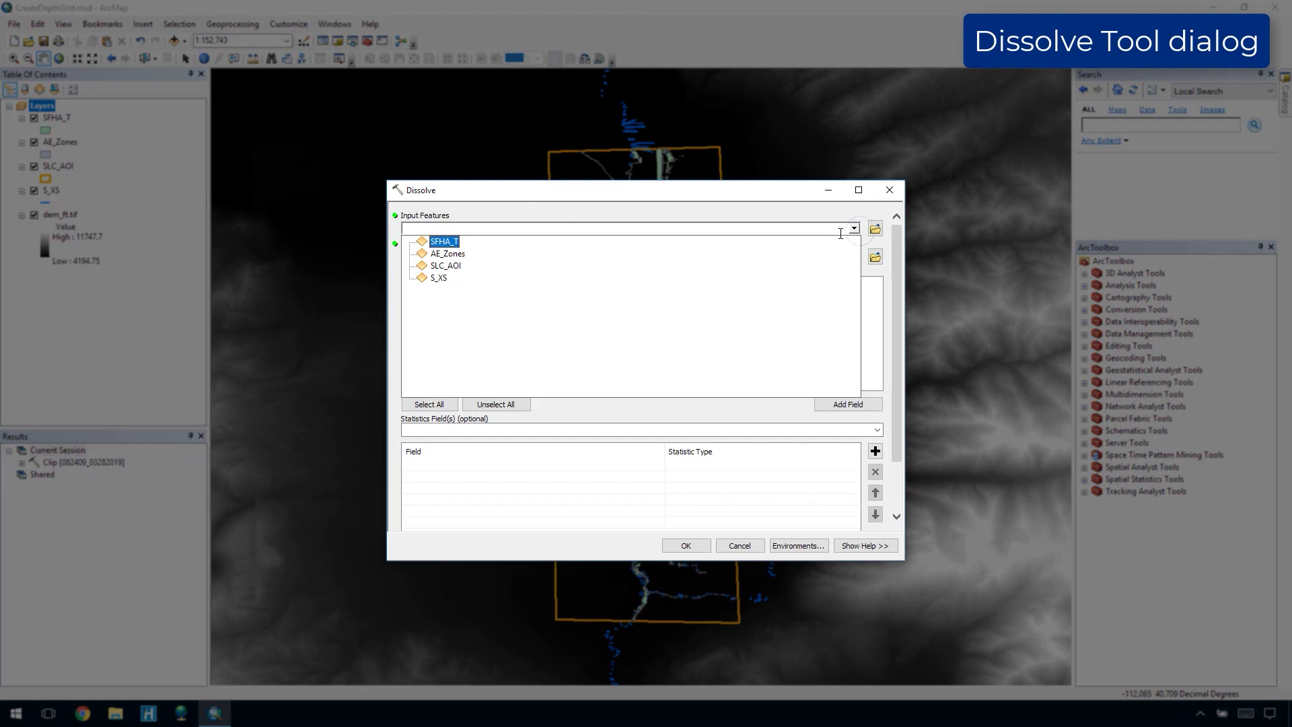
pyautogui.click(837, 242)
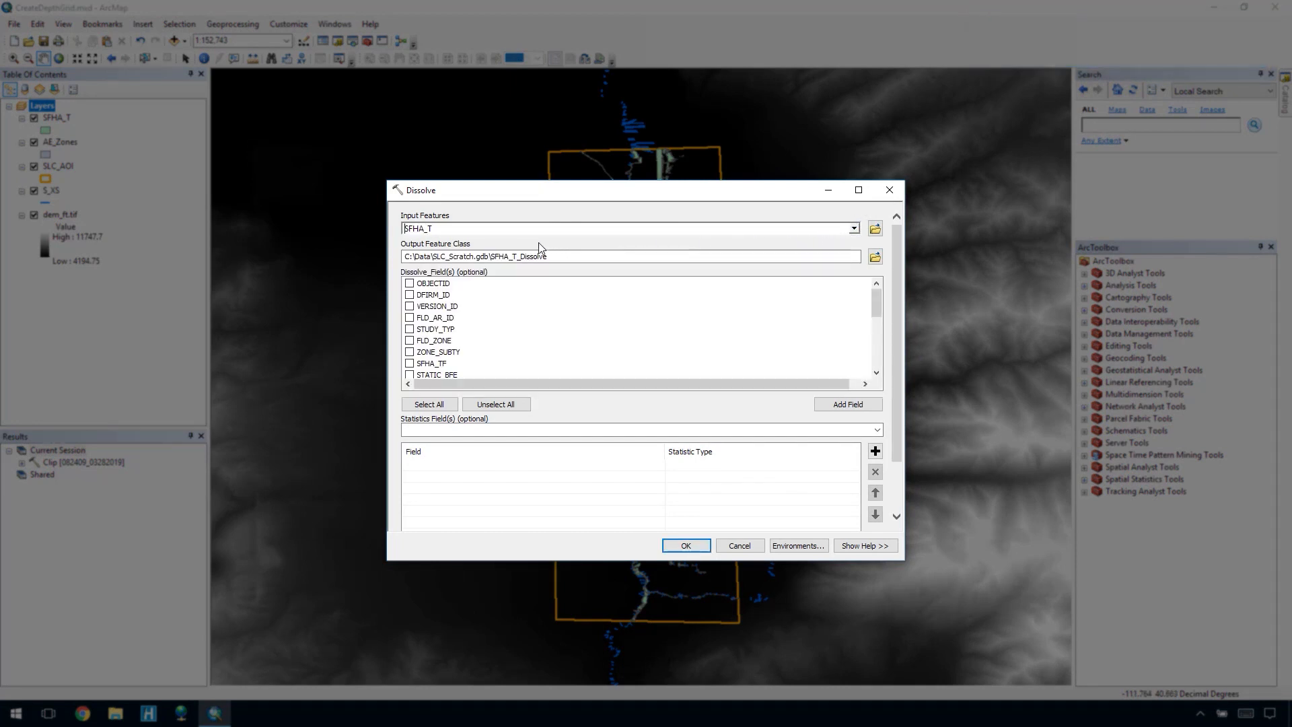
pyautogui.click(495, 257)
pyautogui.moveTo(491, 256); pyautogui.dragTo(561, 255)
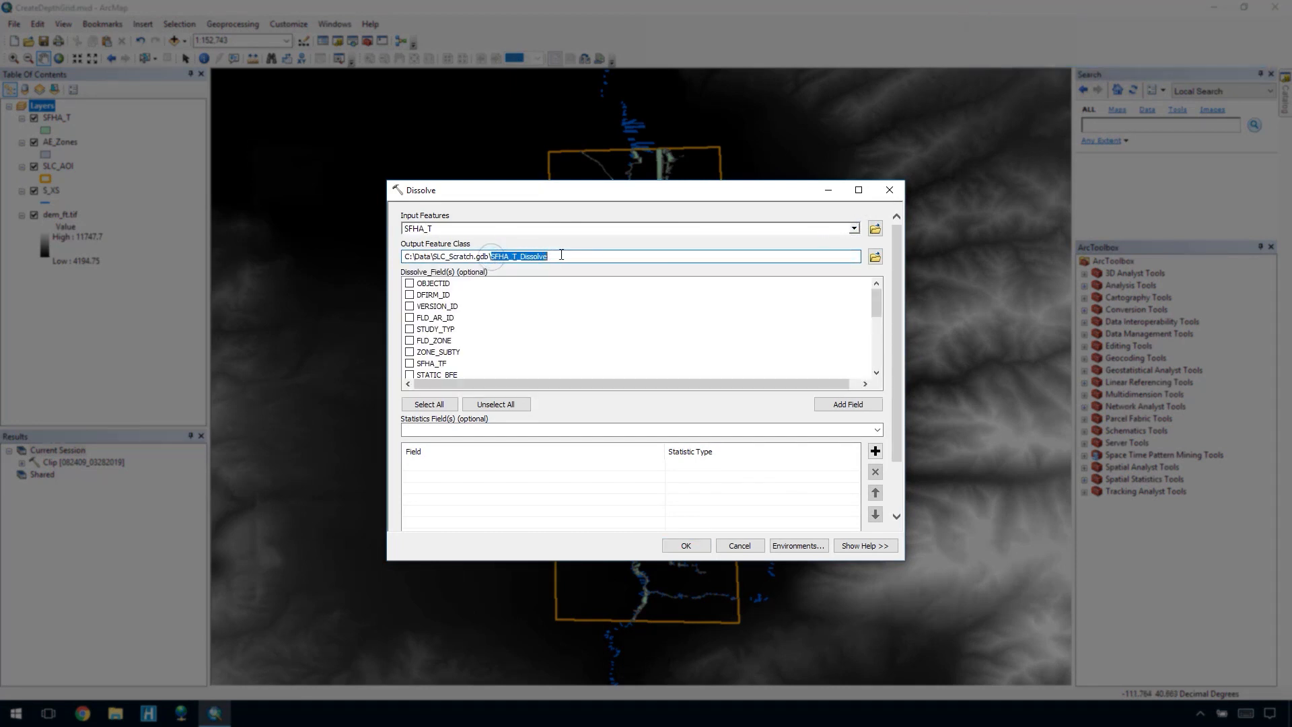
pyautogui.write('Inundati')
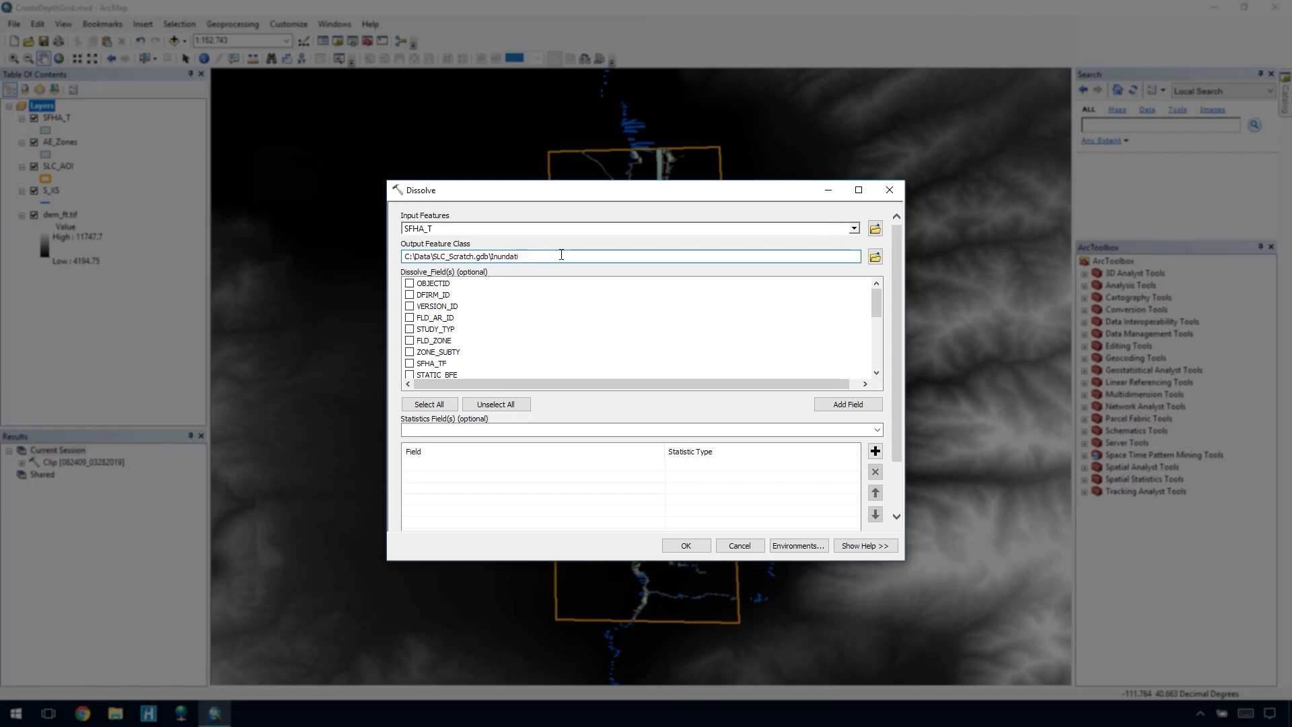
pyautogui.write('onBoundary')
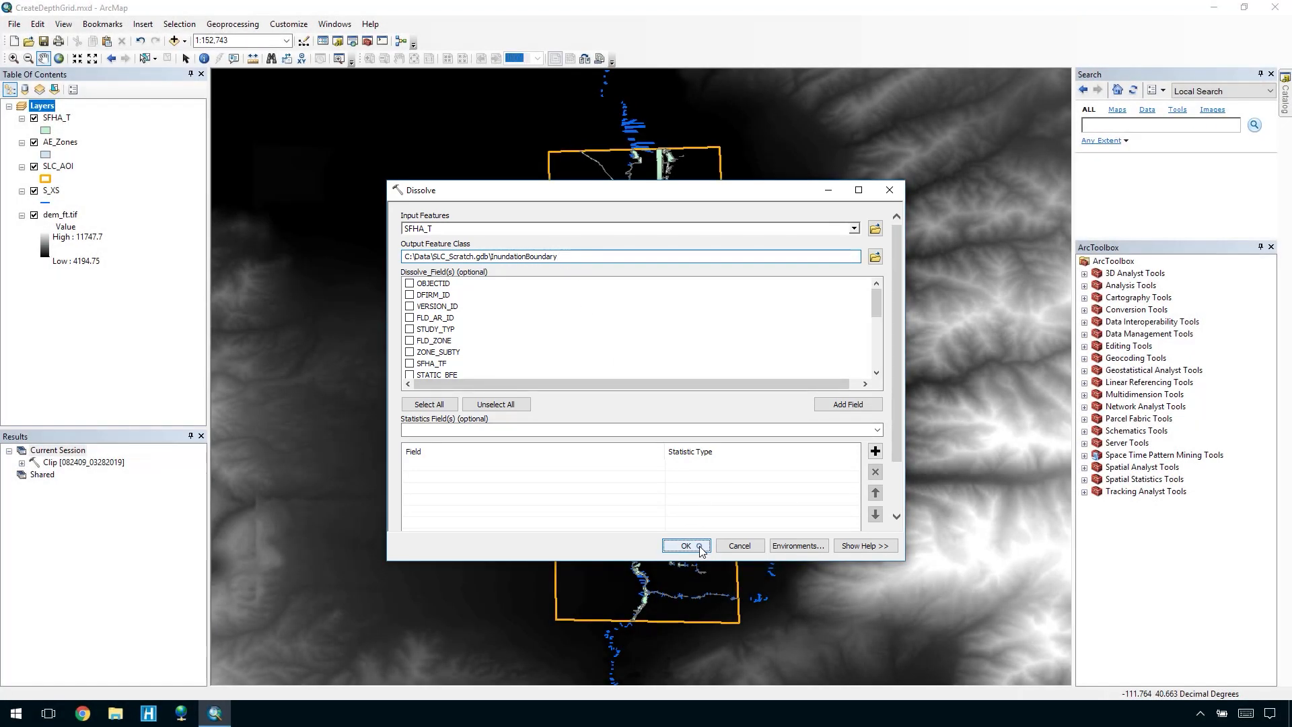
pyautogui.click(697, 544)
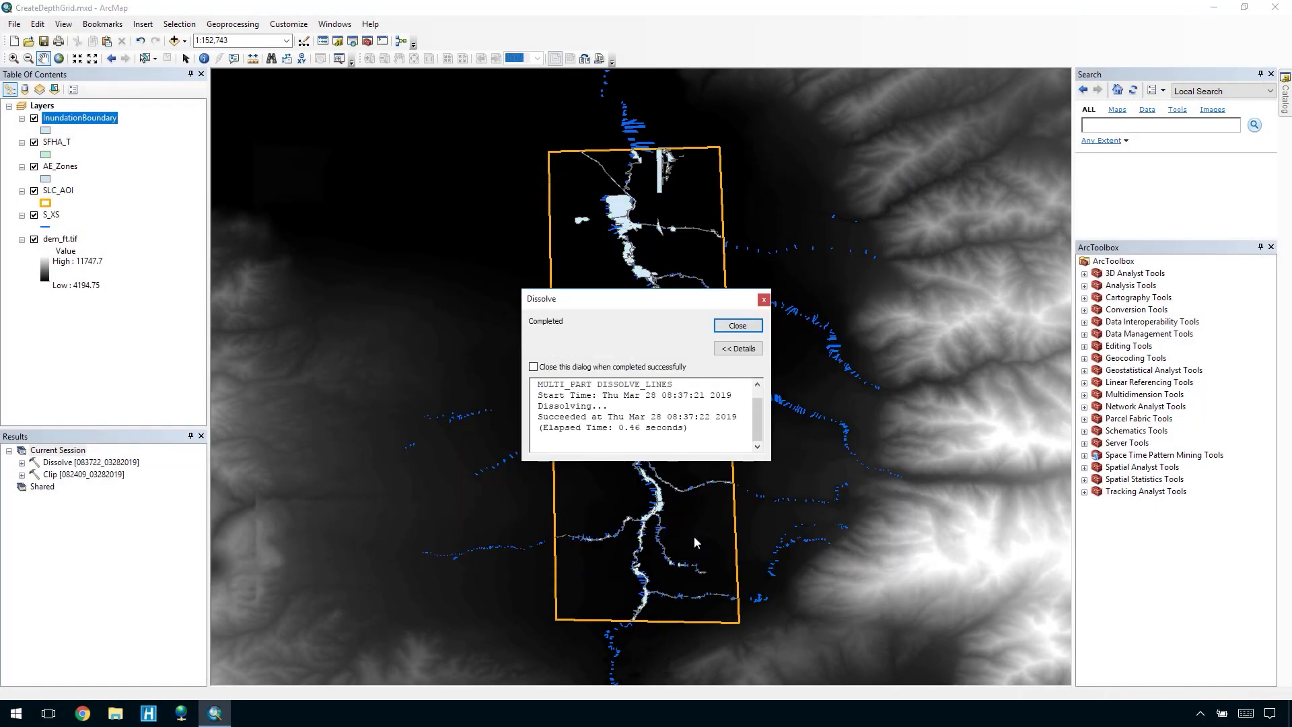
pyautogui.click(726, 328)
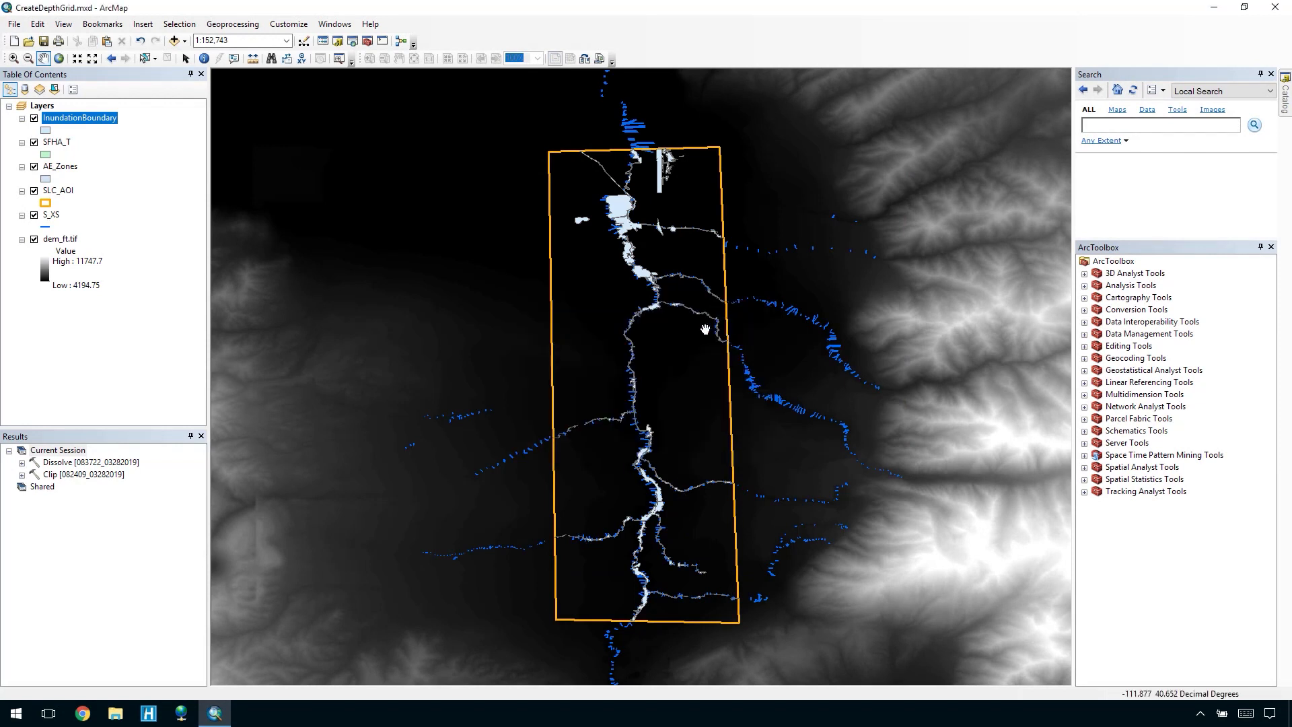
# Step: Remove the SFHA_T layer from the map
pyautogui.rightClick(65, 147)
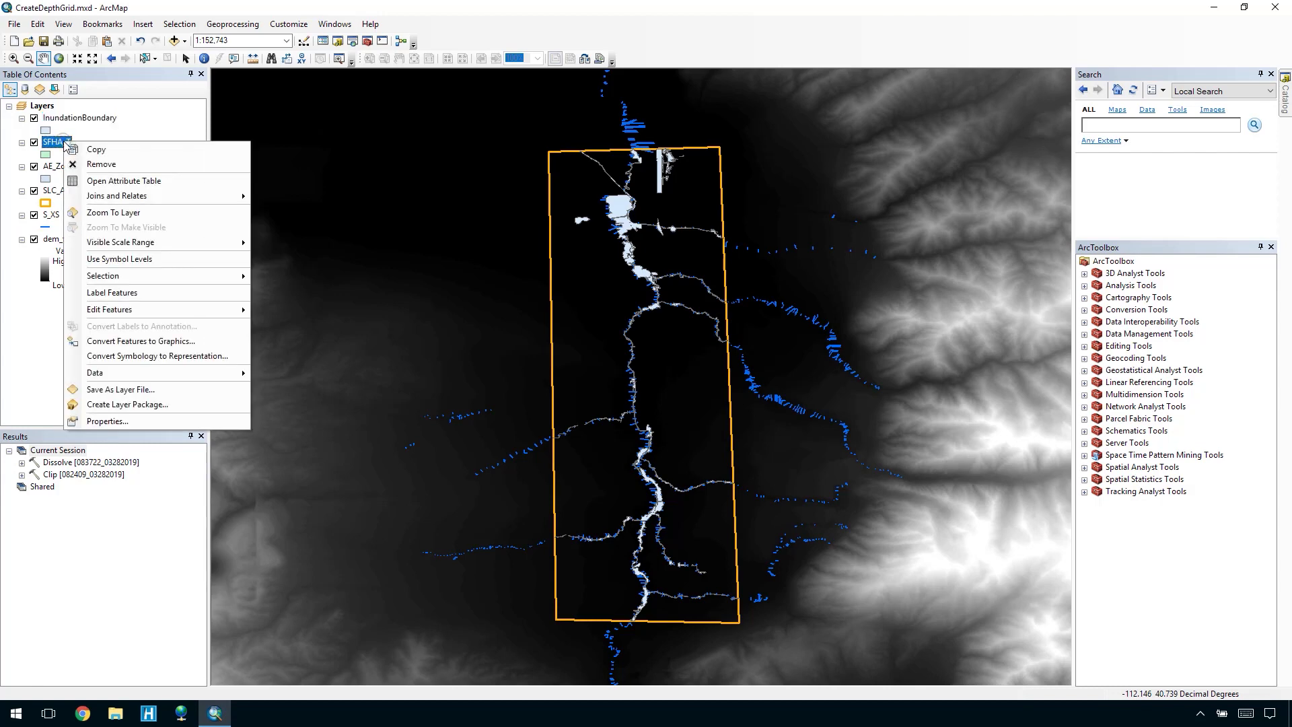
pyautogui.click(86, 168)
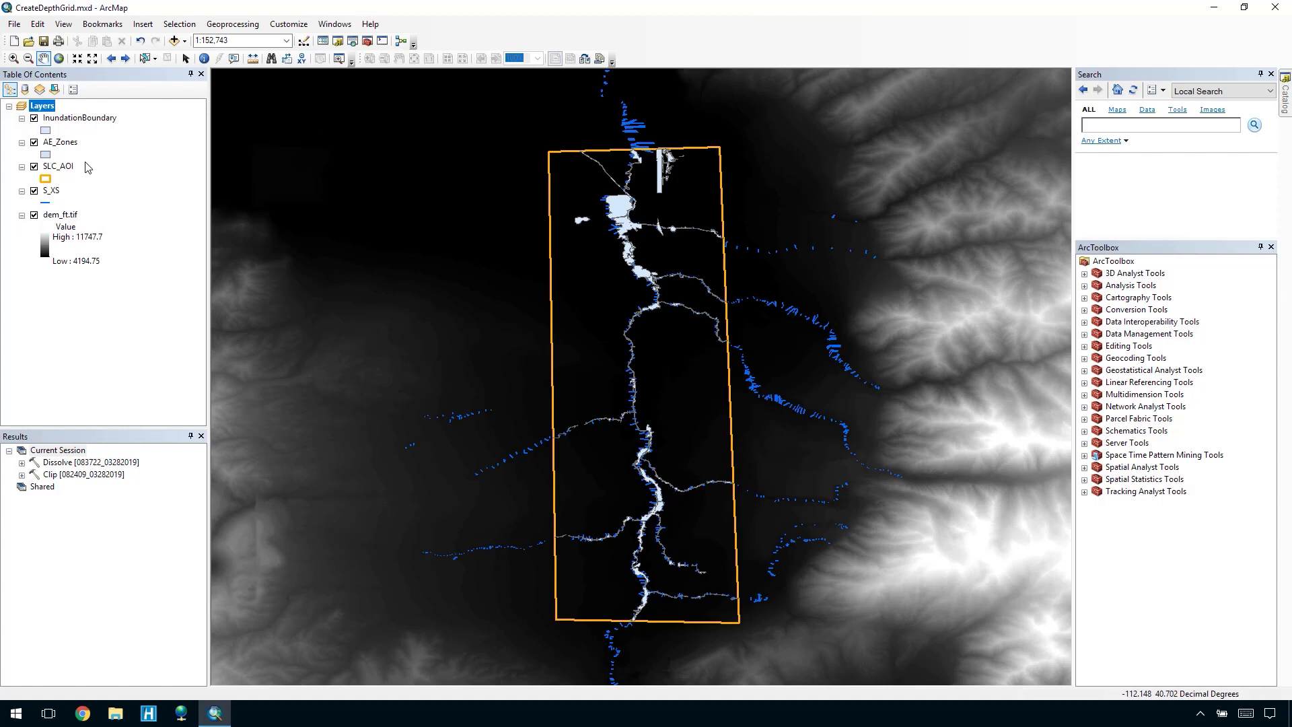
# Step: Clip the S_XS cross sections to AE_Zones, saving the output as XS_Clip in SLC_Scratch.gdb
pyautogui.click(234, 25)
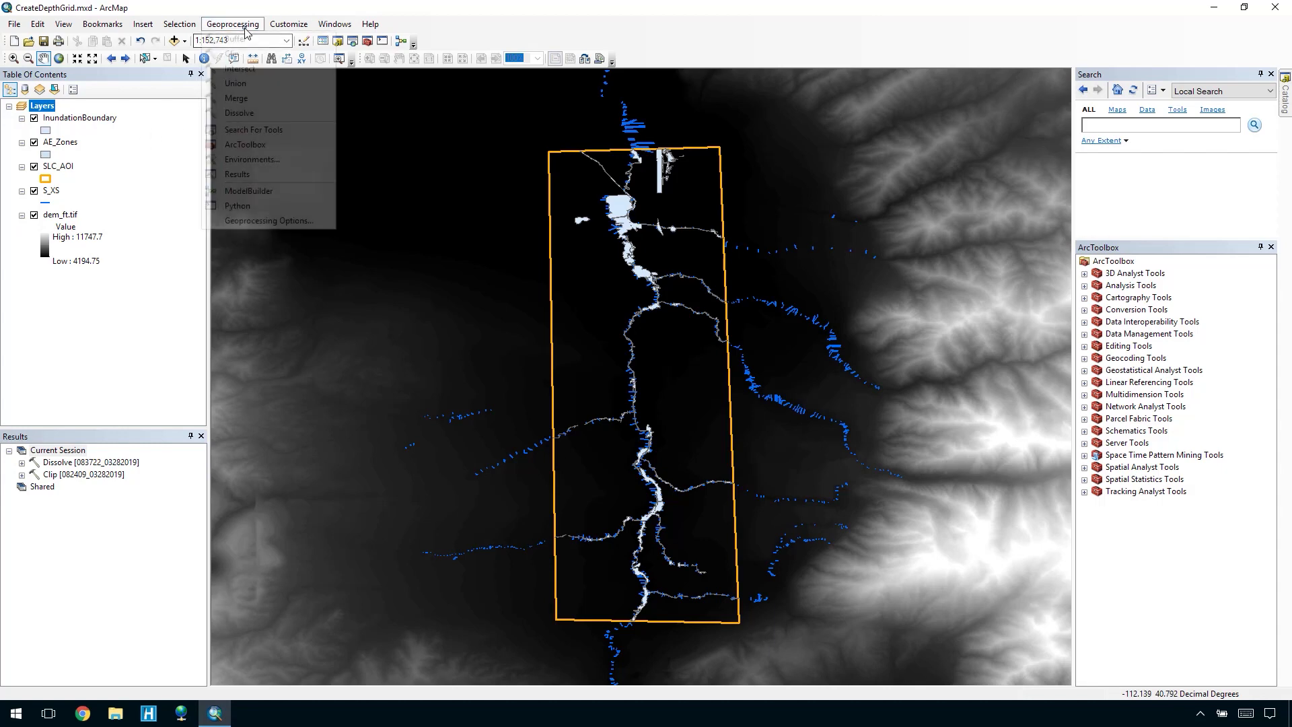
pyautogui.click(234, 54)
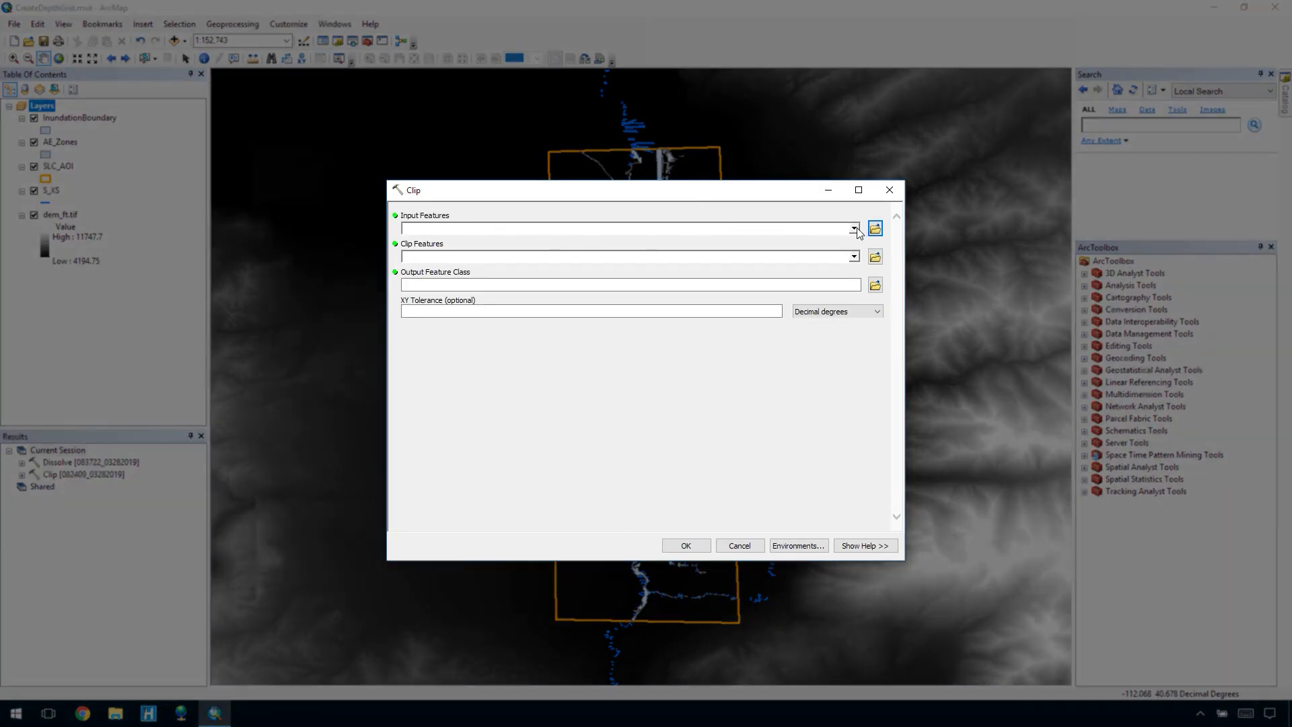
pyautogui.click(854, 228)
pyautogui.click(445, 277)
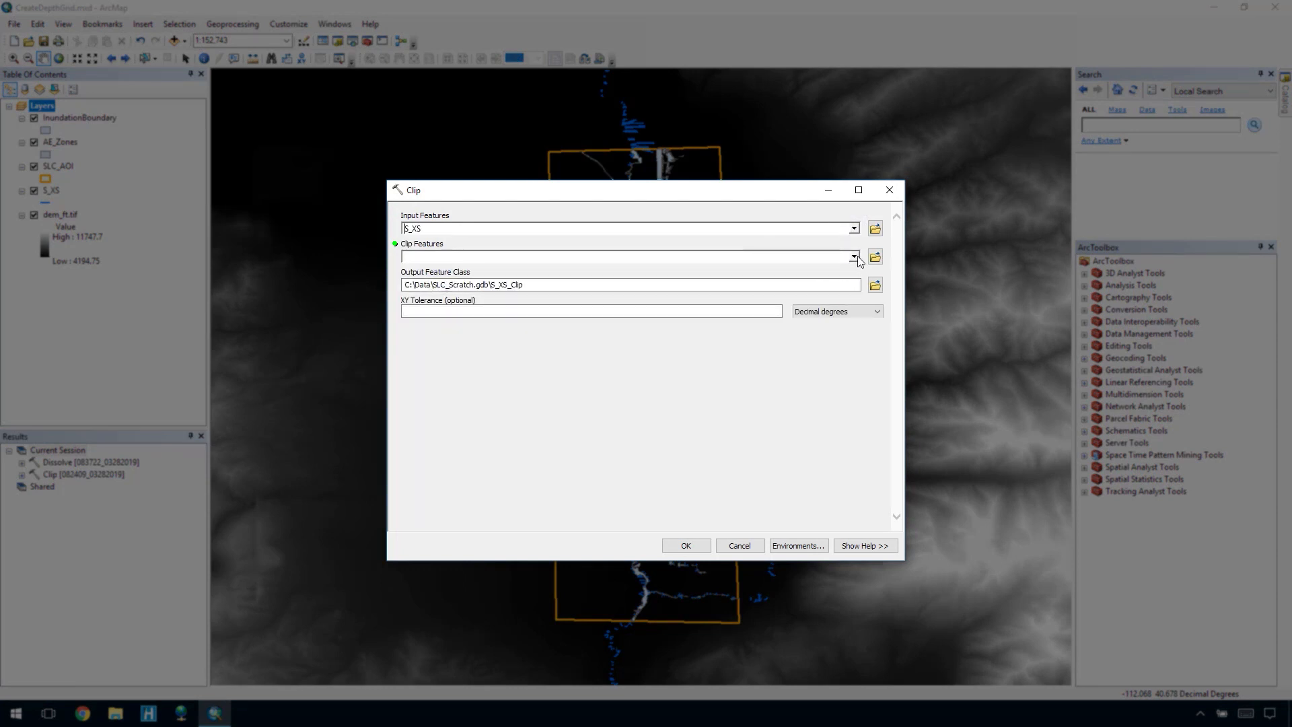
pyautogui.click(854, 256)
pyautogui.click(454, 286)
pyautogui.moveTo(500, 287); pyautogui.dragTo(491, 288)
pyautogui.press('BackSpace')
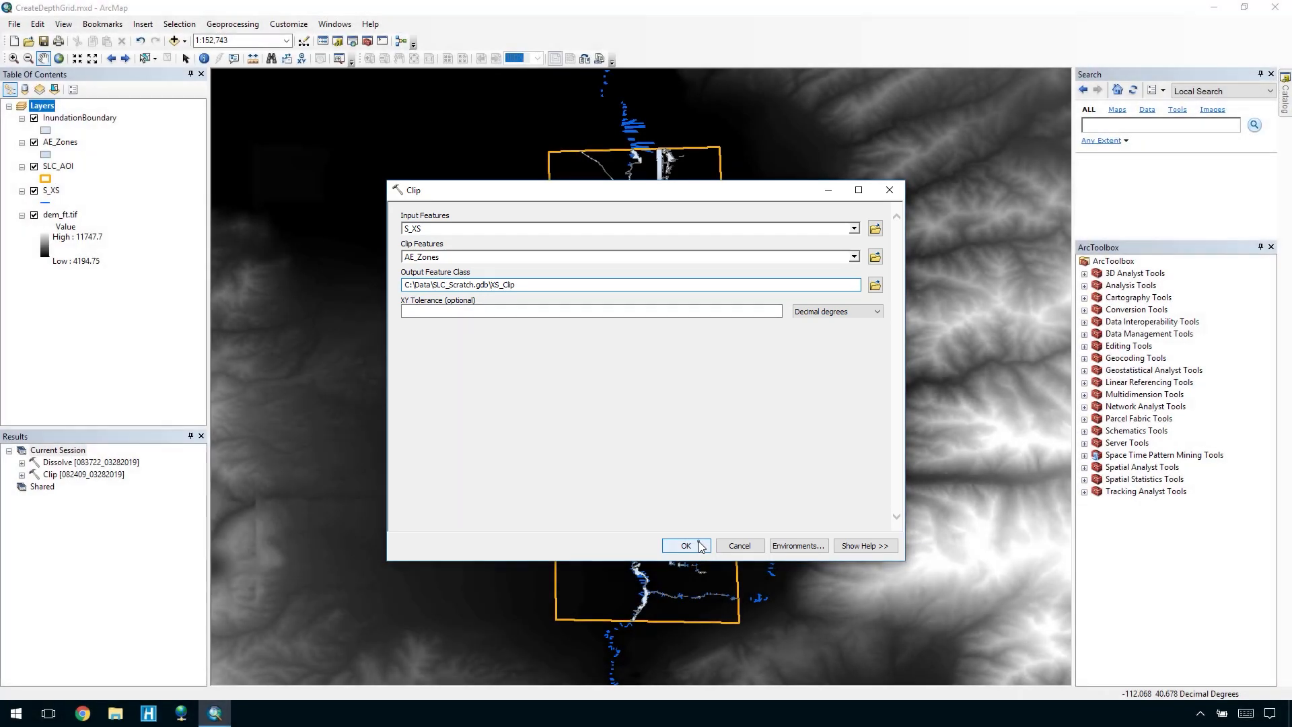
pyautogui.click(686, 545)
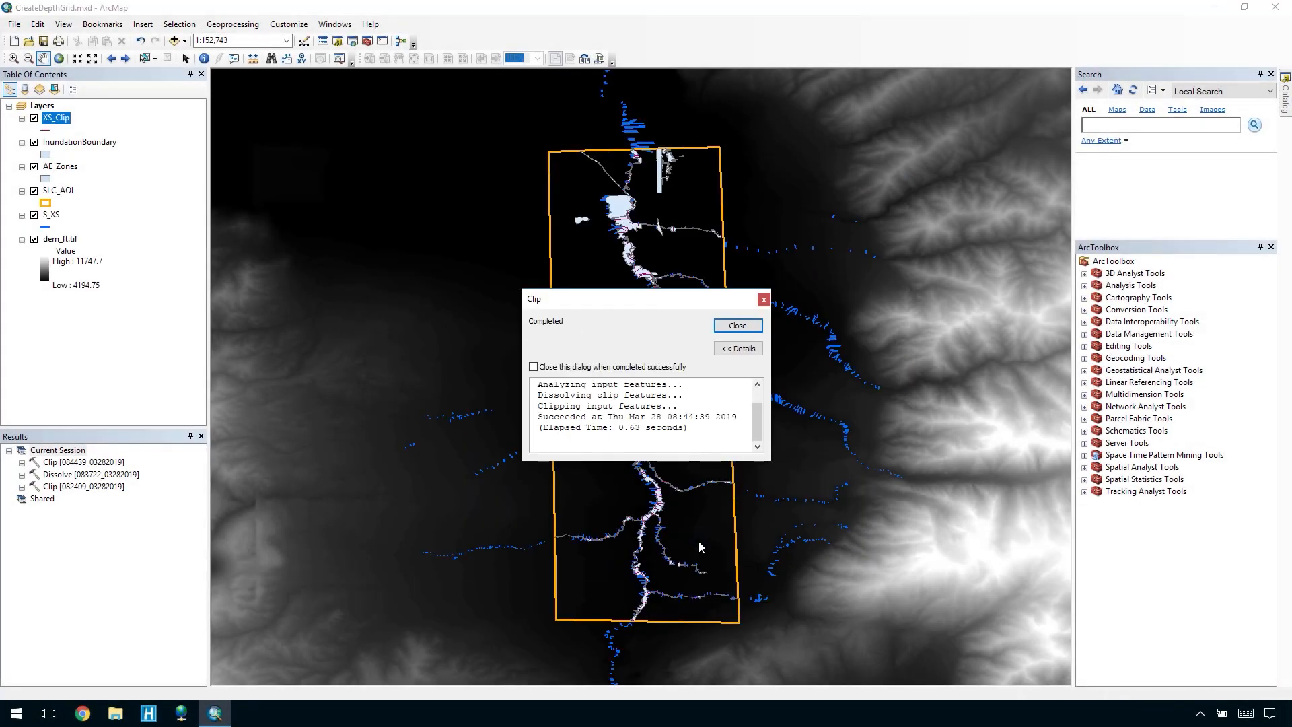
pyautogui.click(733, 327)
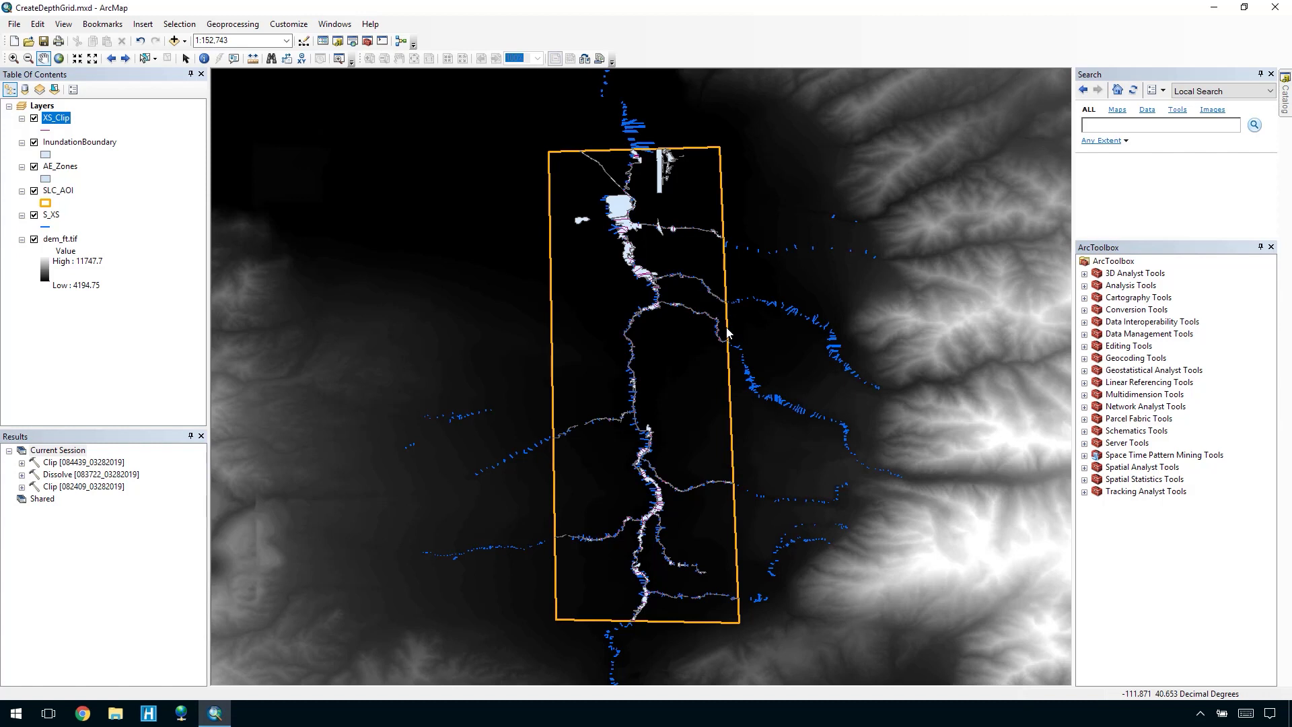
# Step: Convert all XS_Clip vertices to points with Feature Vertices To Points, saving the output as XS_Points in SLC_Scratch.gdb
pyautogui.click(352, 41)
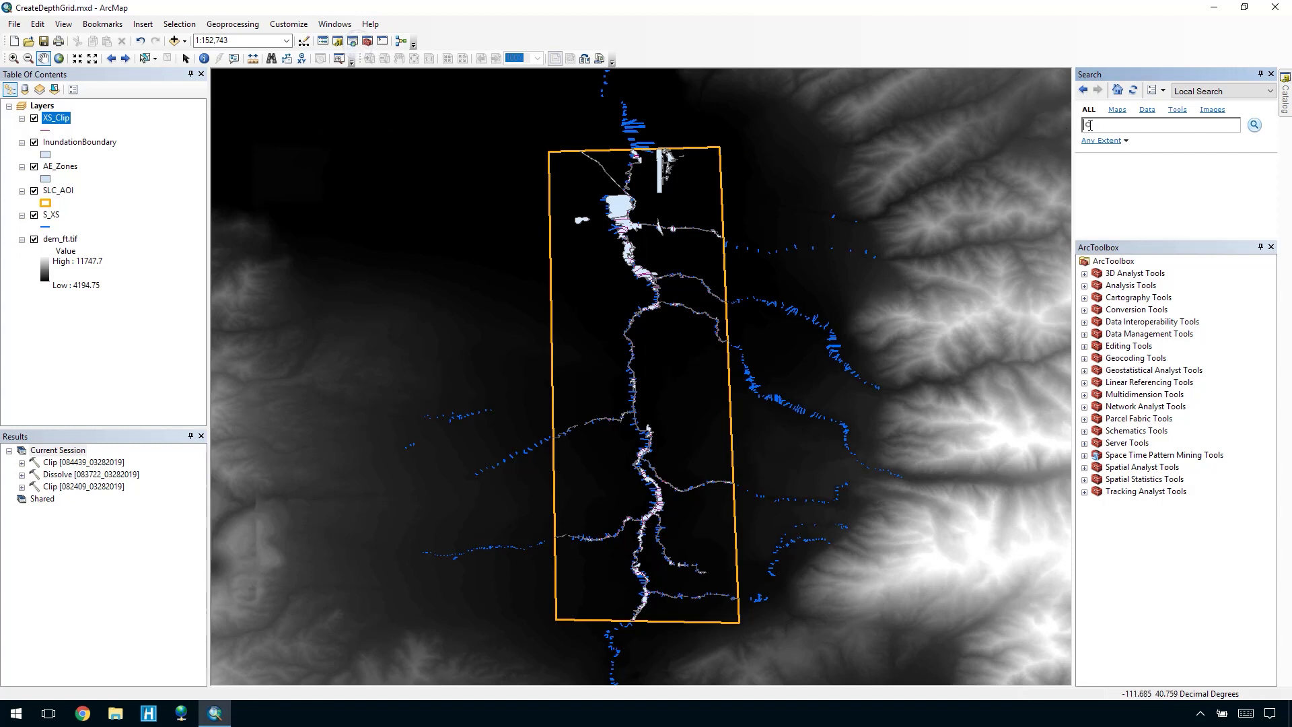
pyautogui.write('feature vertices to points')
pyautogui.press('Return')
pyautogui.click(1122, 176)
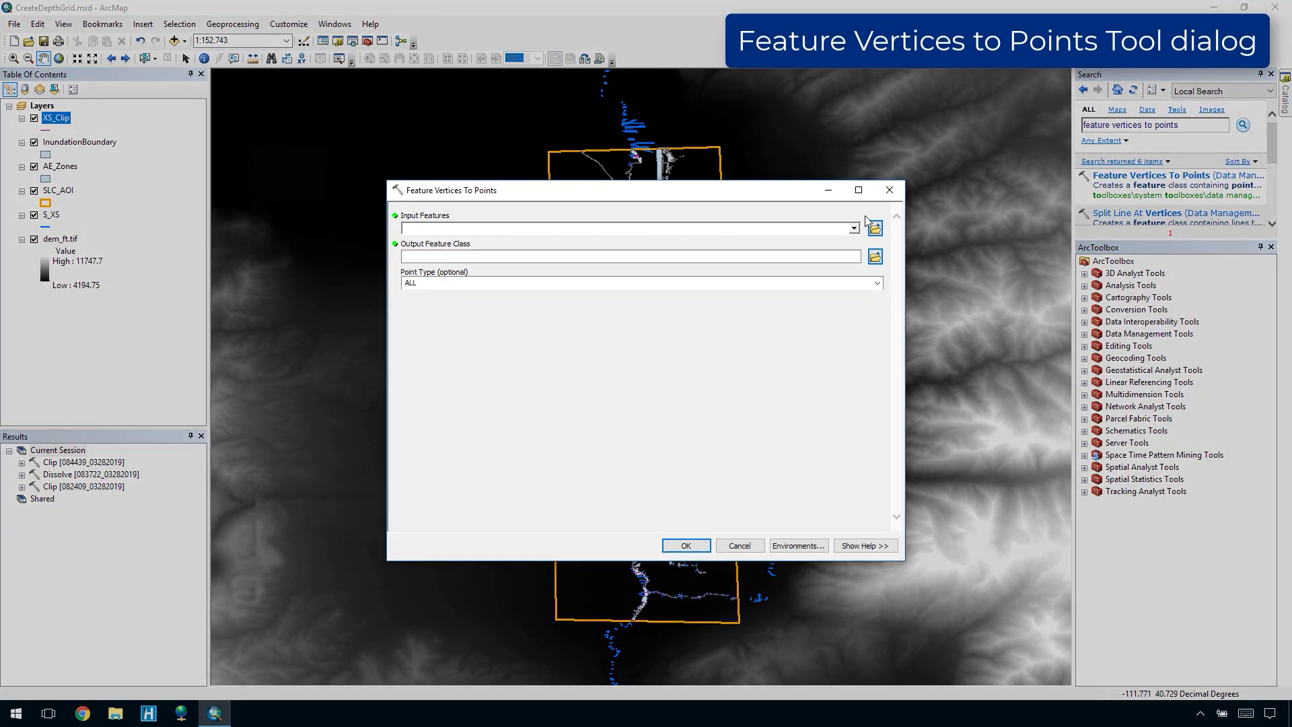
pyautogui.click(854, 228)
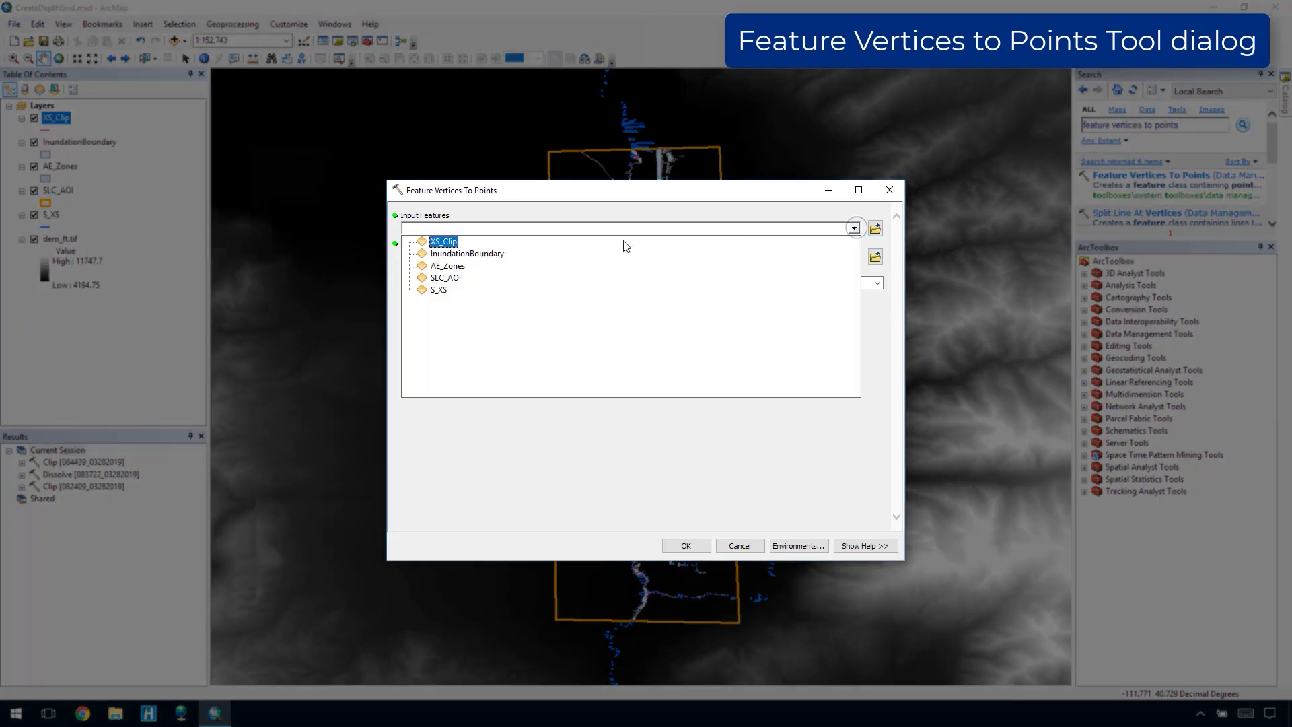
pyautogui.click(451, 243)
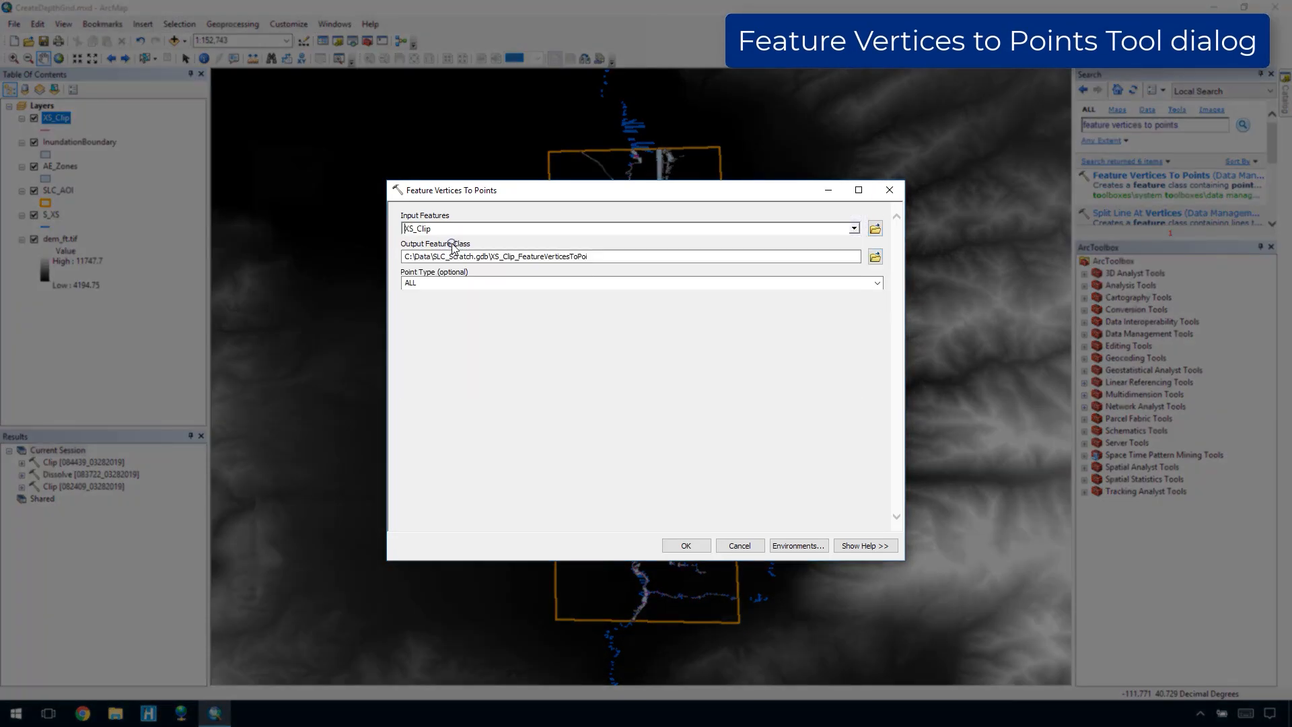
pyautogui.click(491, 254)
pyautogui.moveTo(504, 256); pyautogui.dragTo(598, 255)
pyautogui.write('Points')
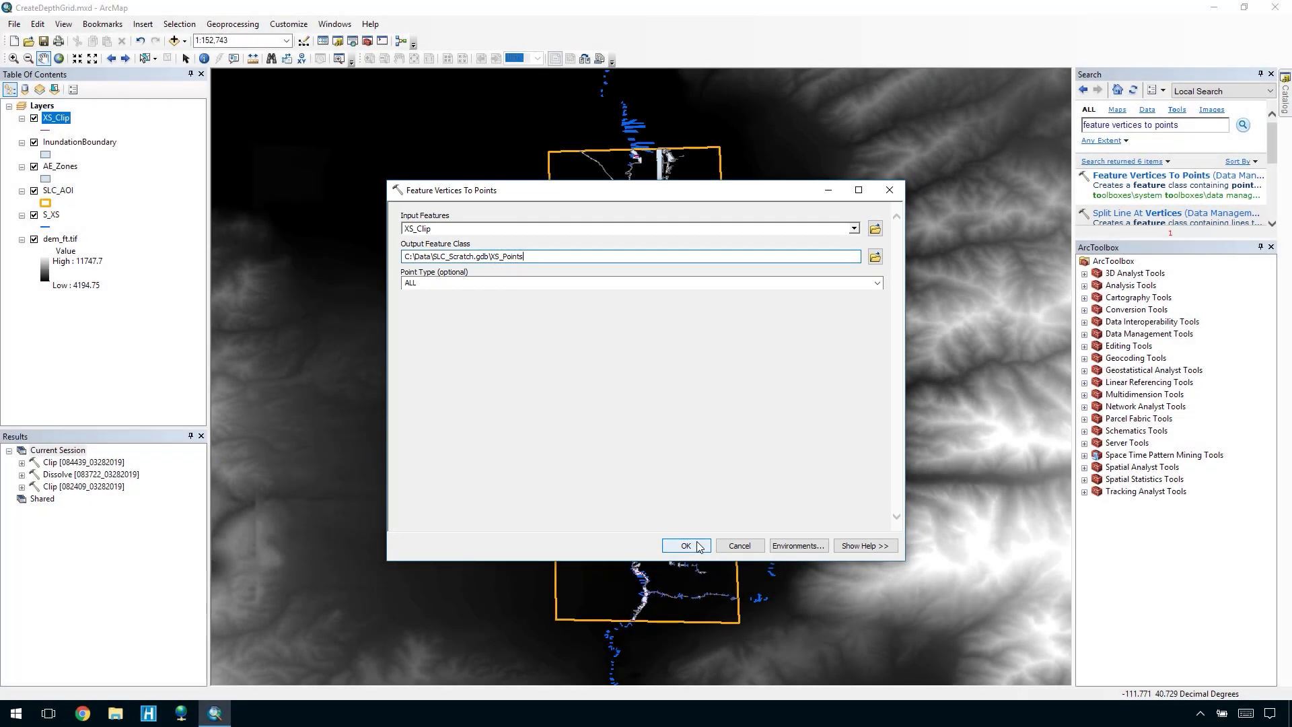
pyautogui.click(696, 542)
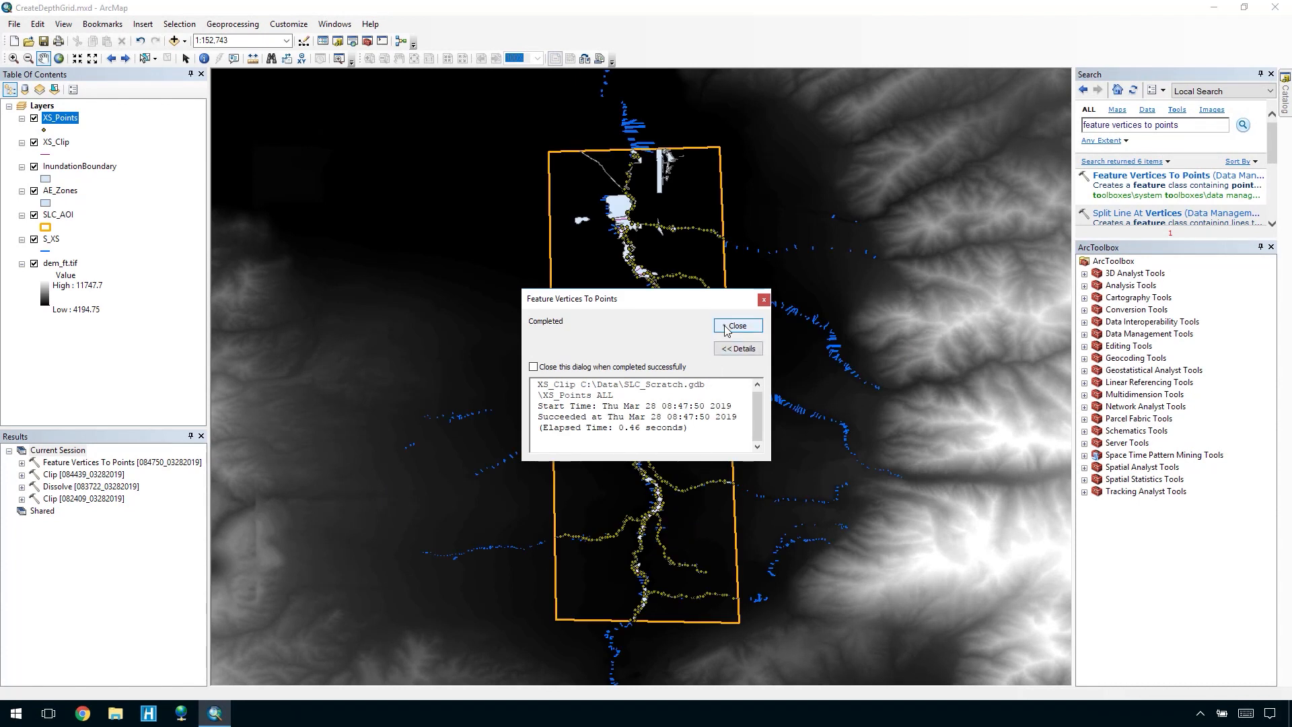
pyautogui.click(725, 327)
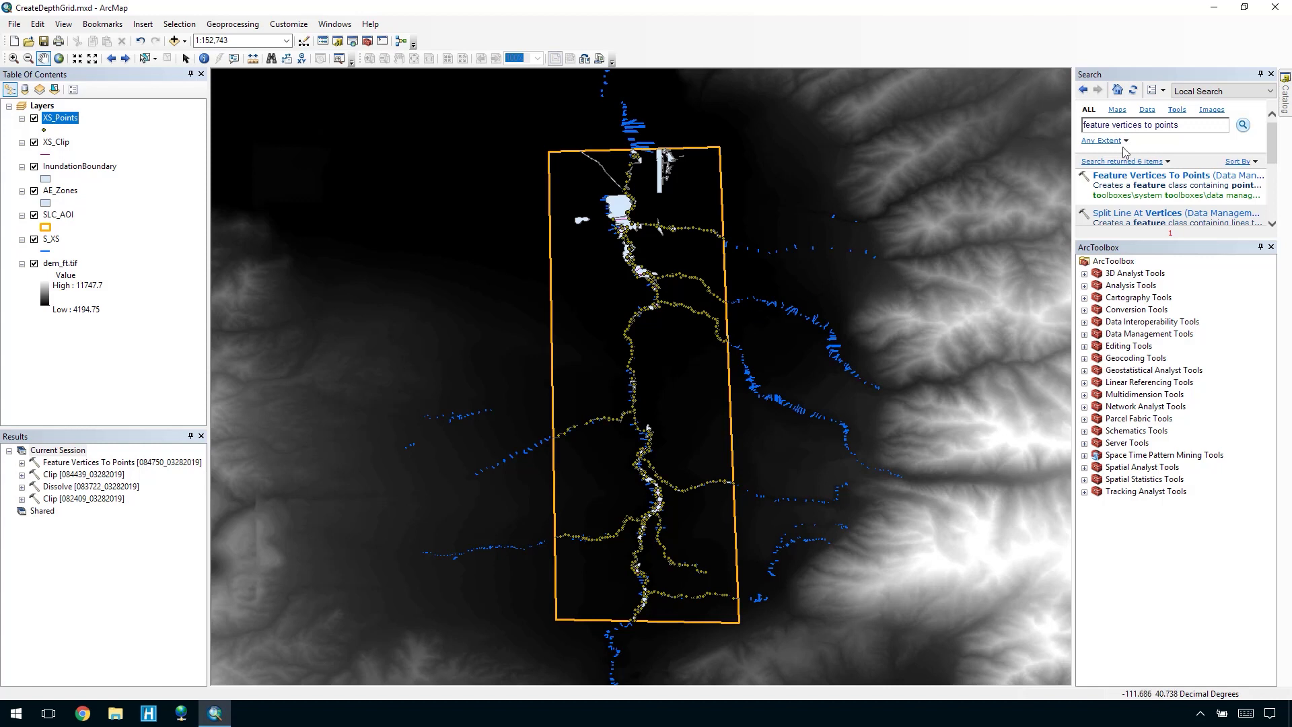
# Step: Extract the dem_ft.tif values to XS_Points with Extract Values to Points, saving the output as XS_Values in SLC_Scratch.gdb
pyautogui.click(1189, 128)
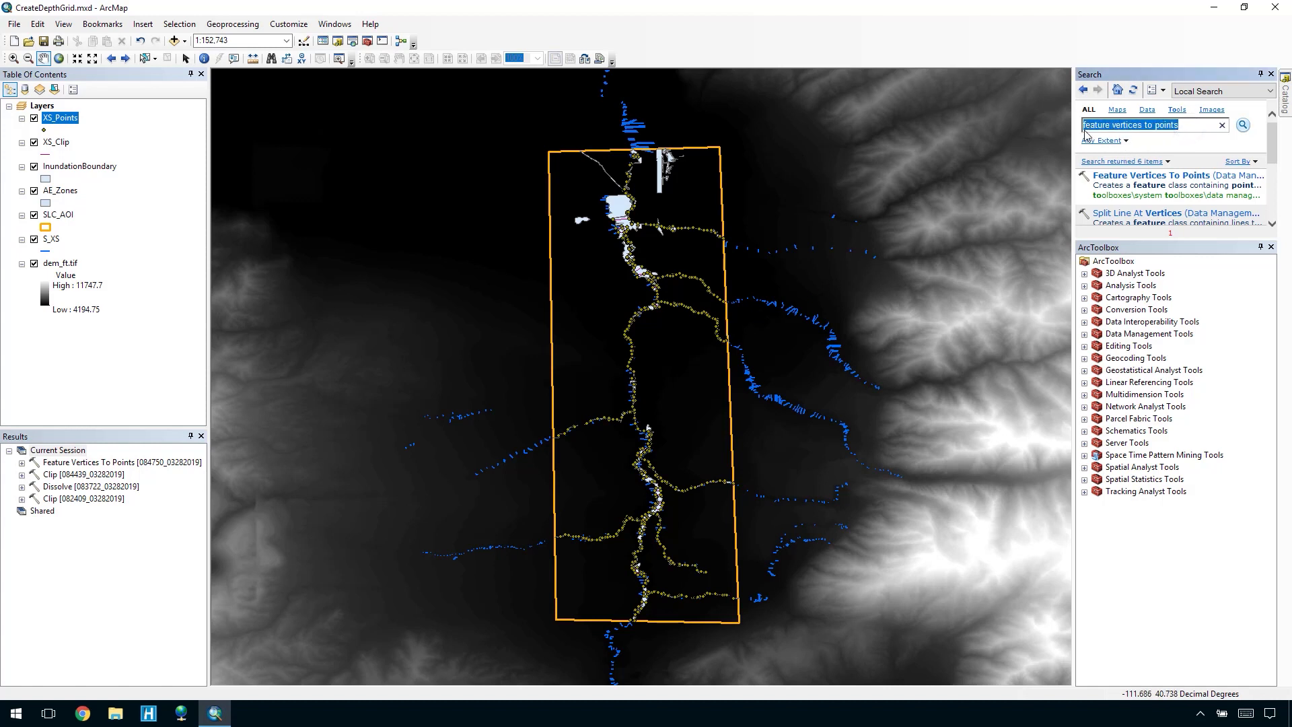
pyautogui.write('extract va')
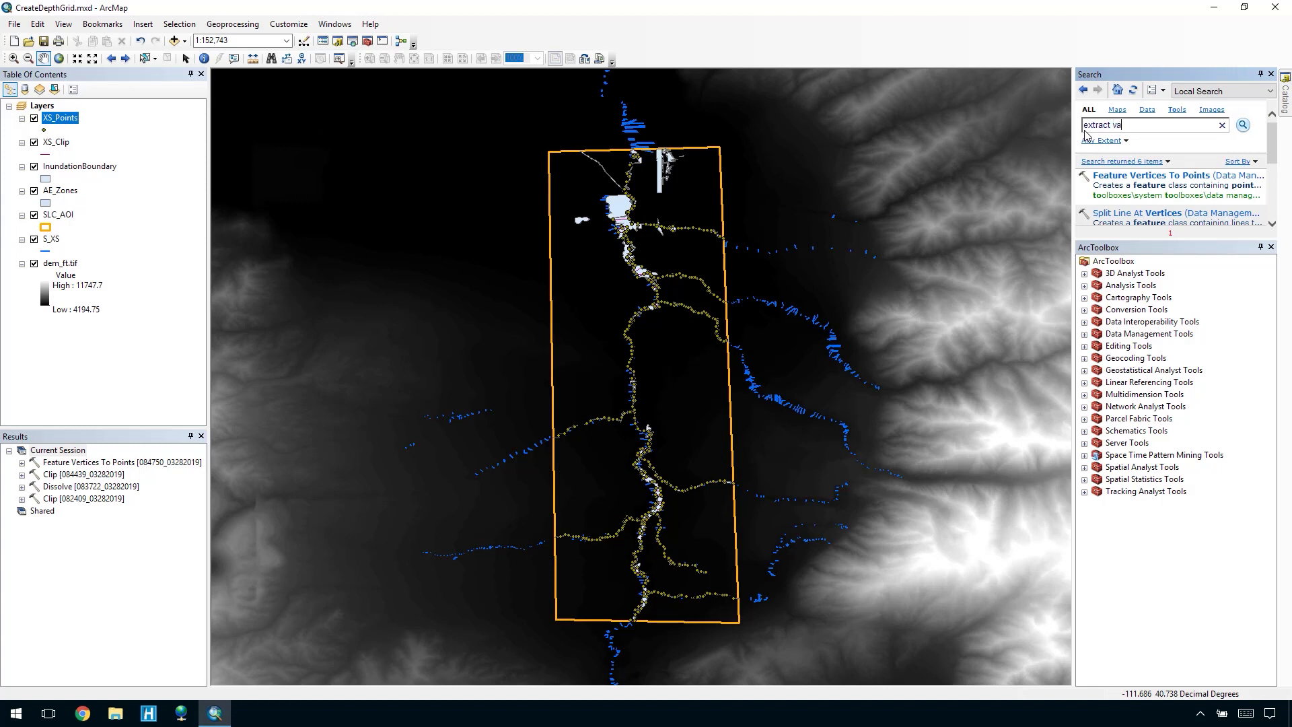
pyautogui.write('lues to points')
pyautogui.press('Return')
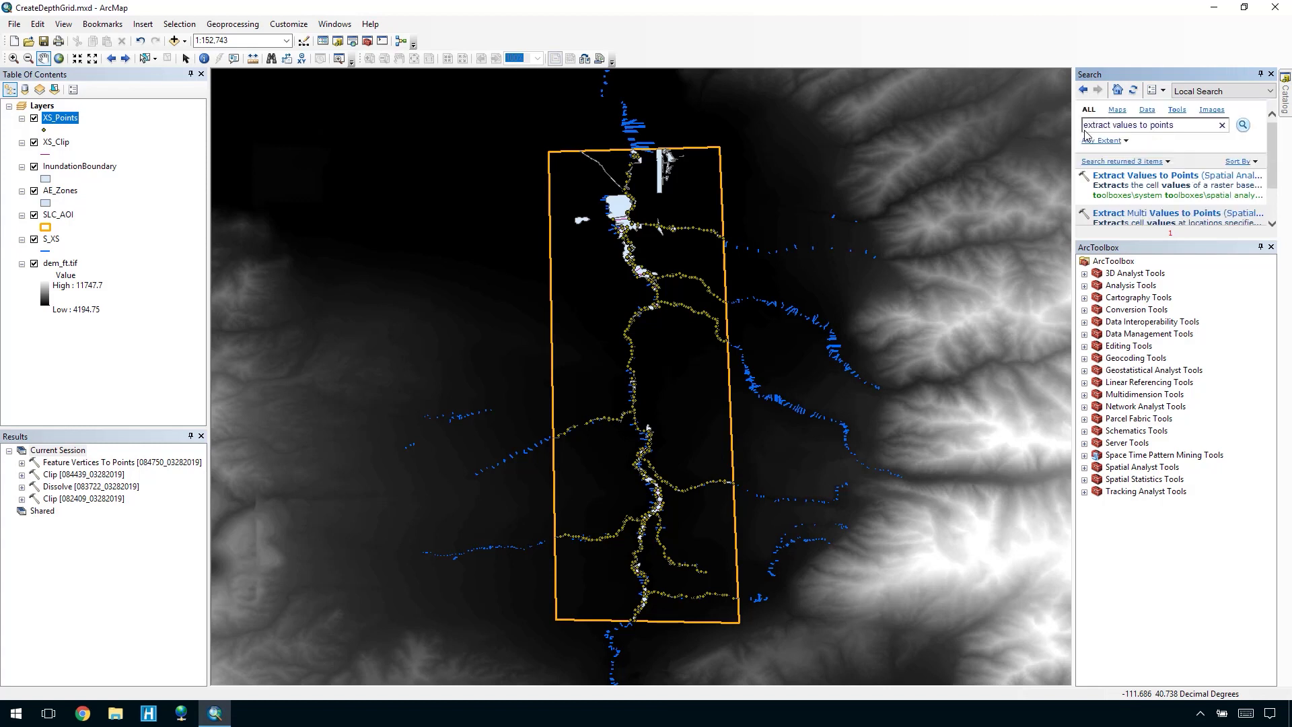
pyautogui.click(1115, 177)
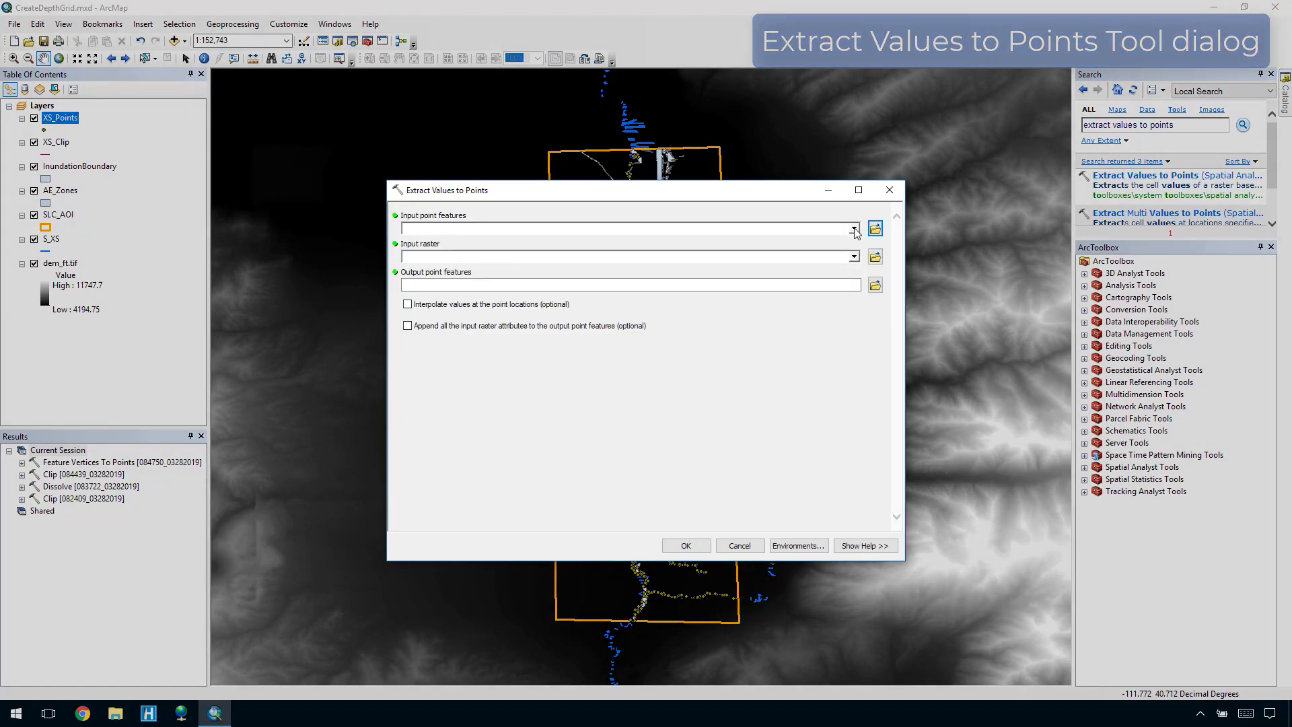
pyautogui.click(853, 228)
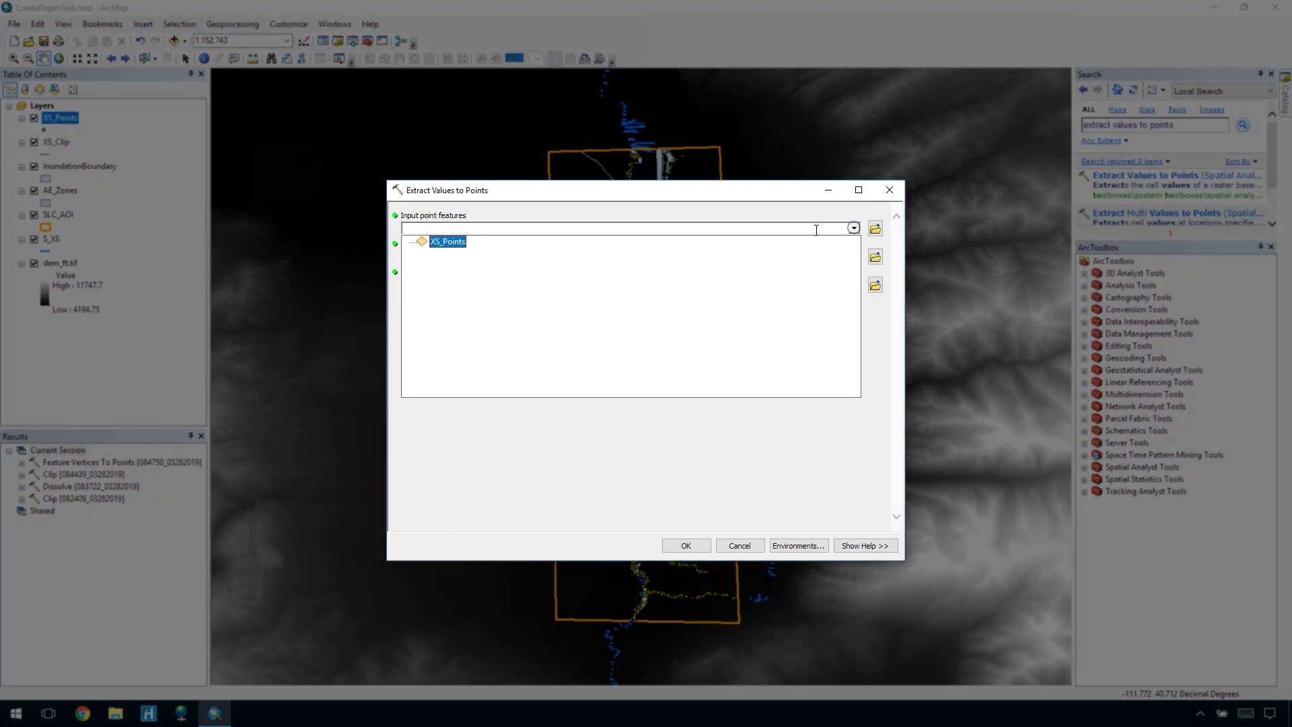
pyautogui.click(451, 243)
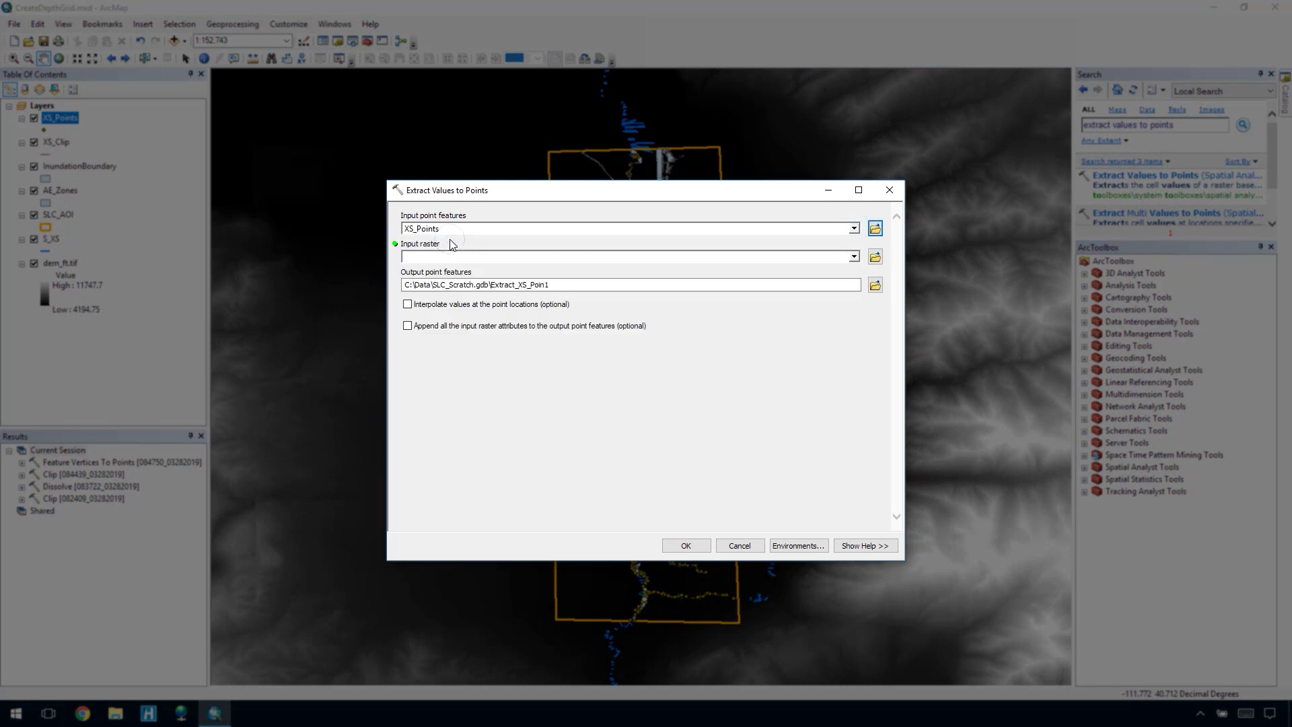
pyautogui.click(854, 256)
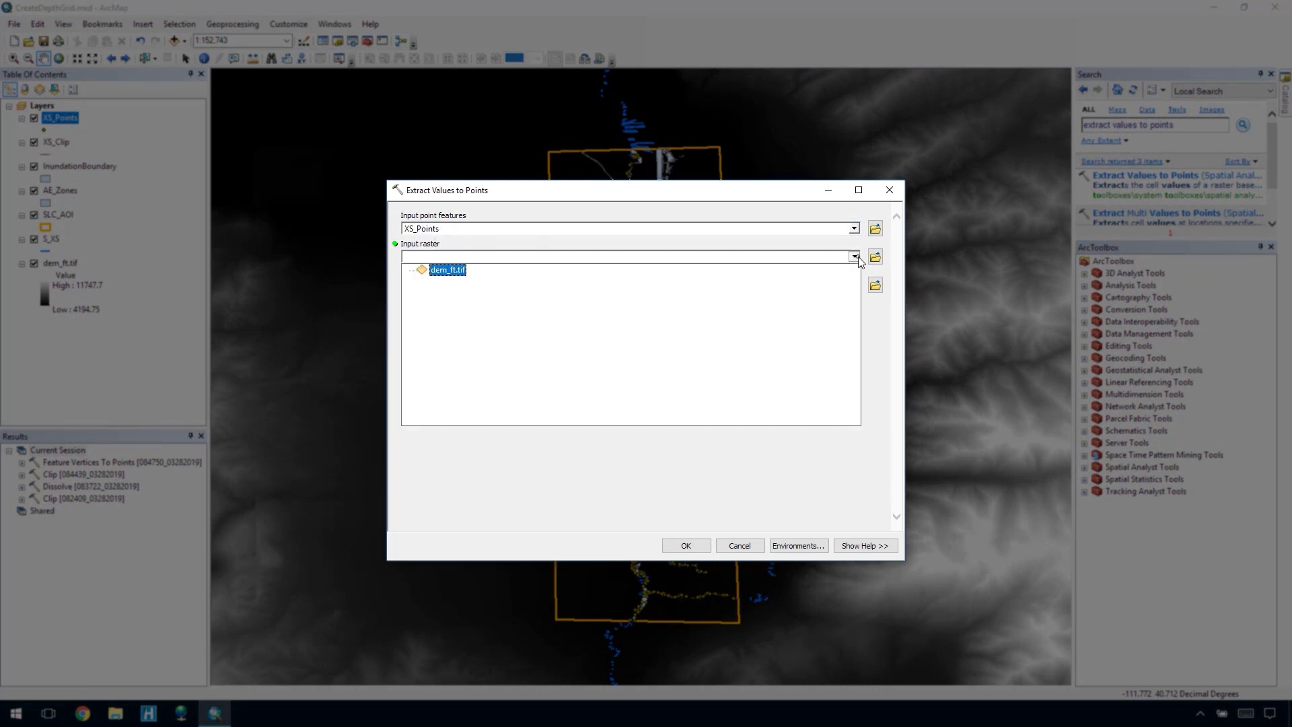
pyautogui.click(466, 280)
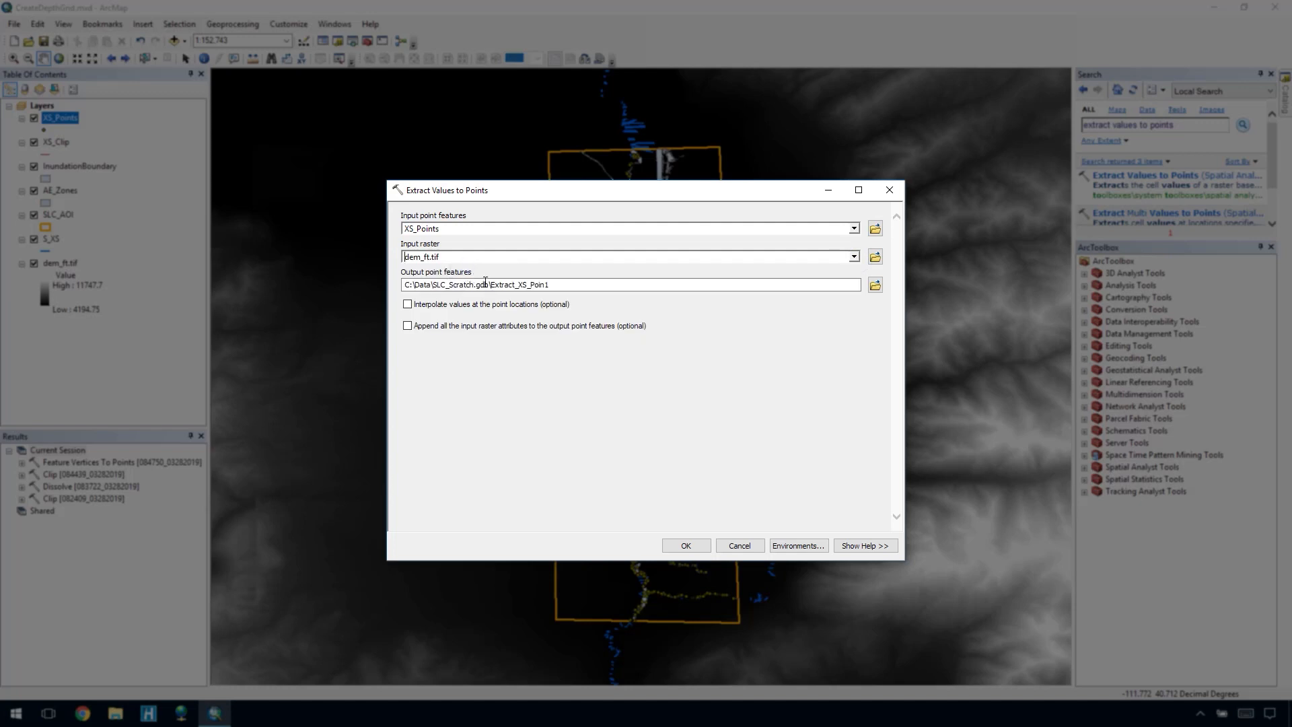
pyautogui.moveTo(491, 284); pyautogui.dragTo(556, 282)
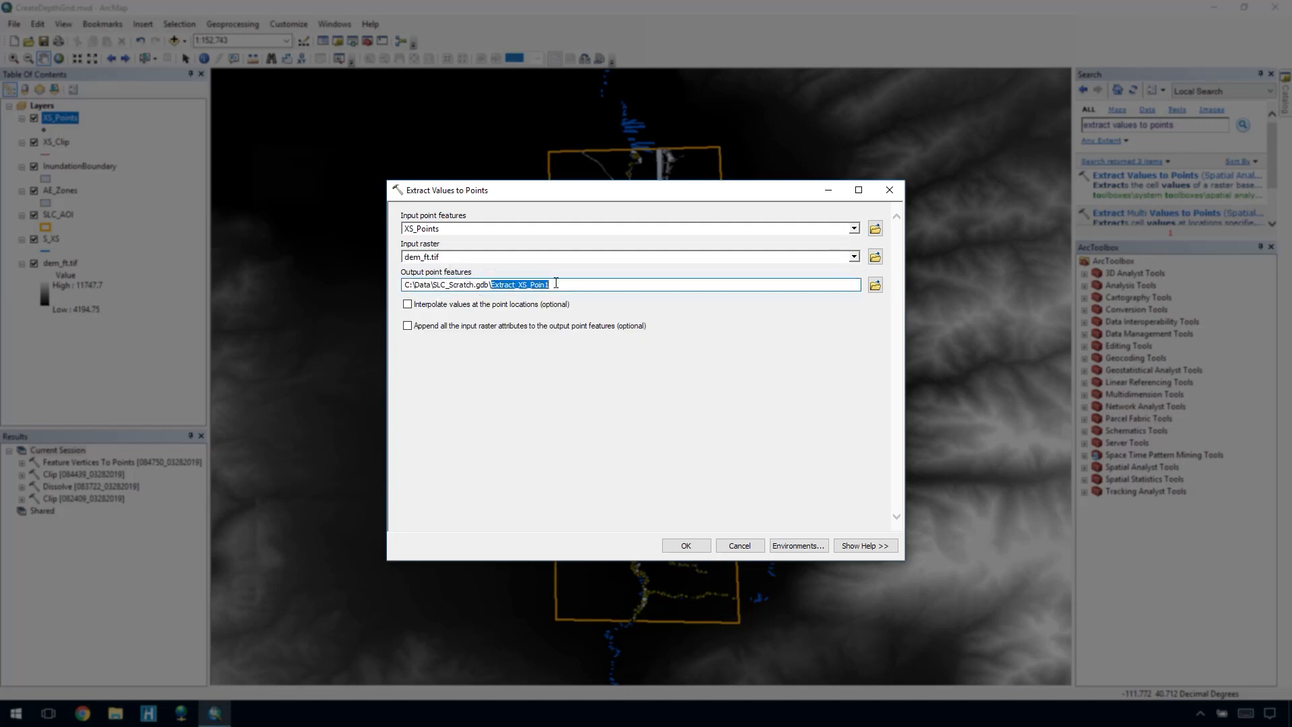
pyautogui.write('XS_')
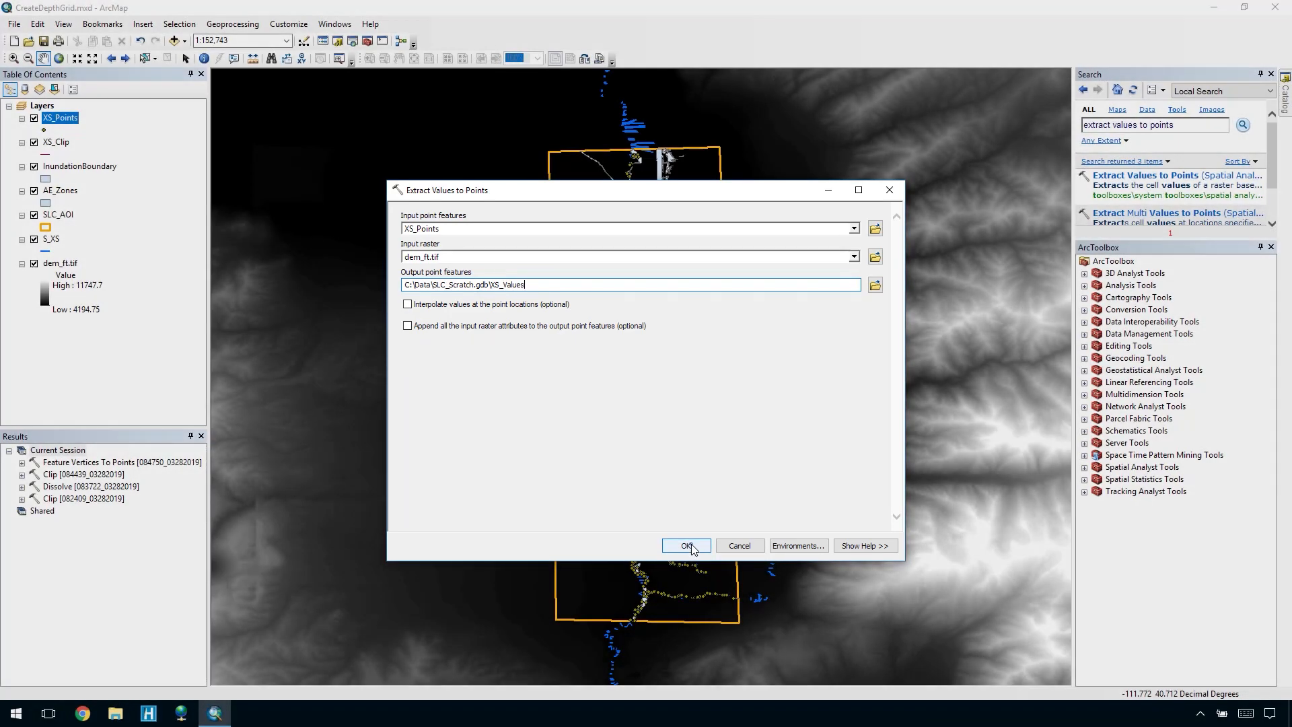
pyautogui.click(687, 545)
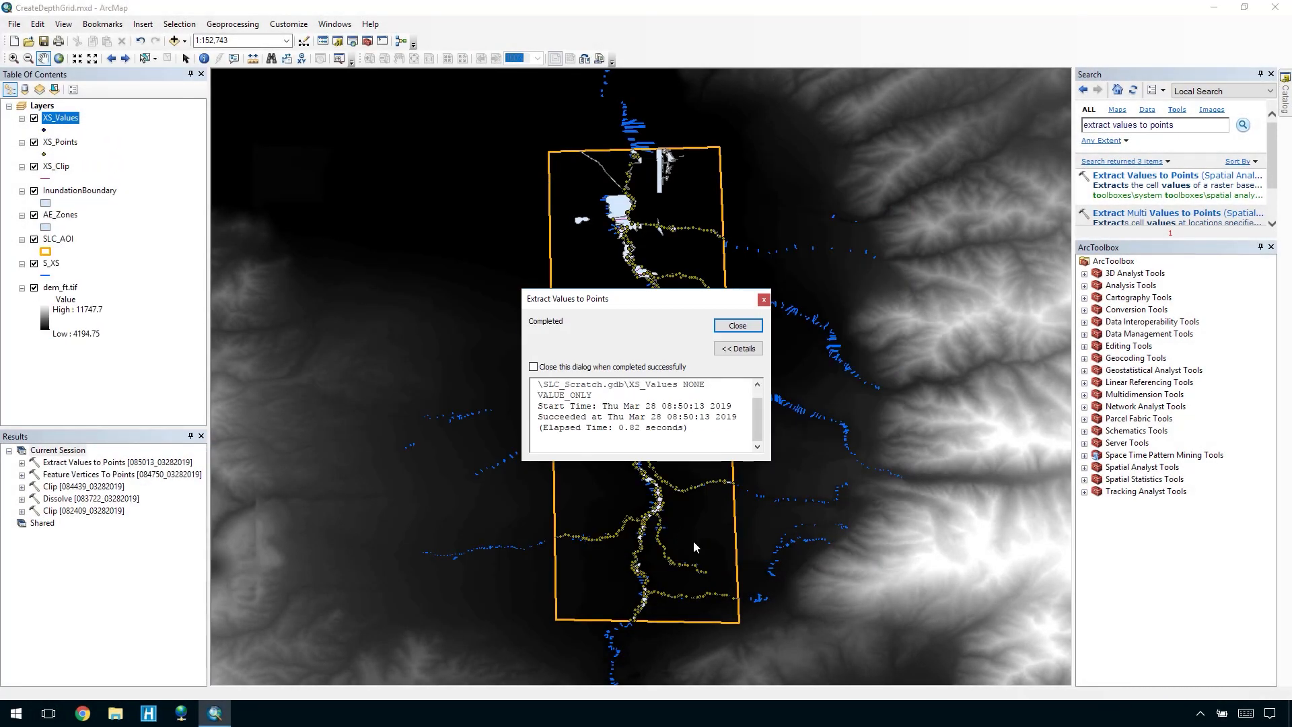
pyautogui.click(725, 329)
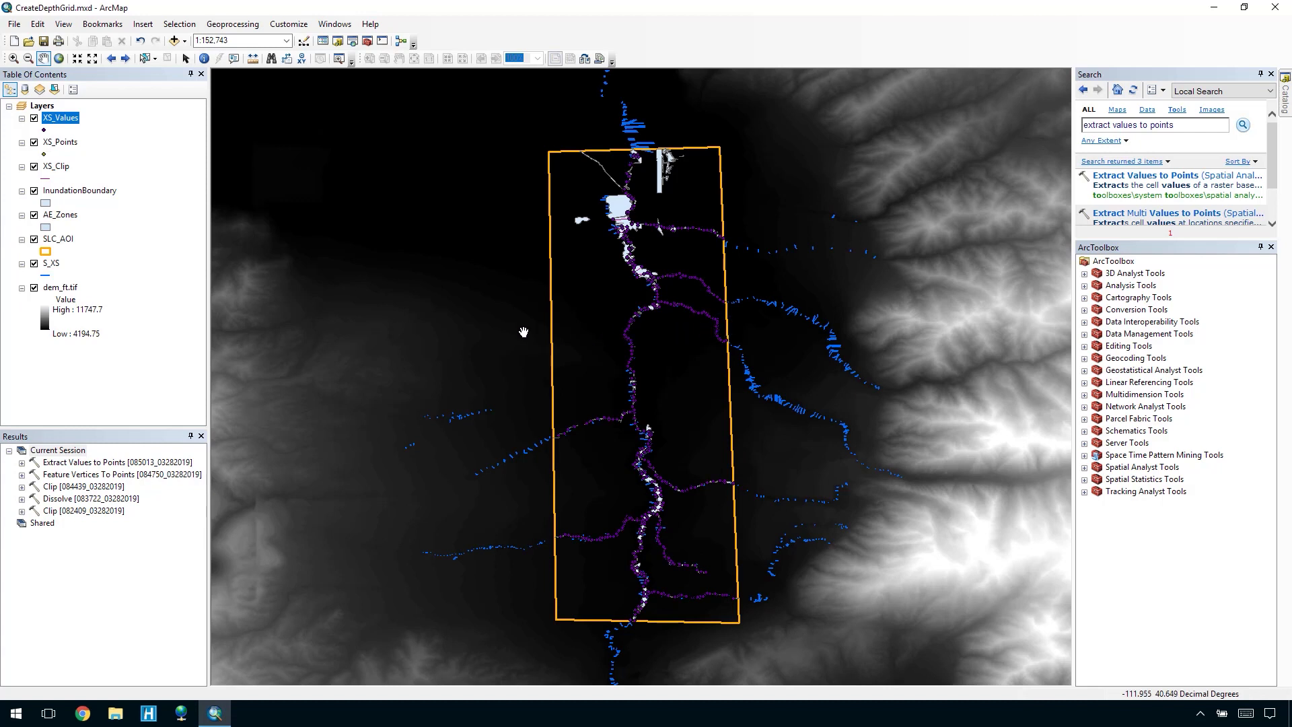
# Step: Remove the S_XS, XS_Clip and XS_Points layers from the map
pyautogui.click(51, 263)
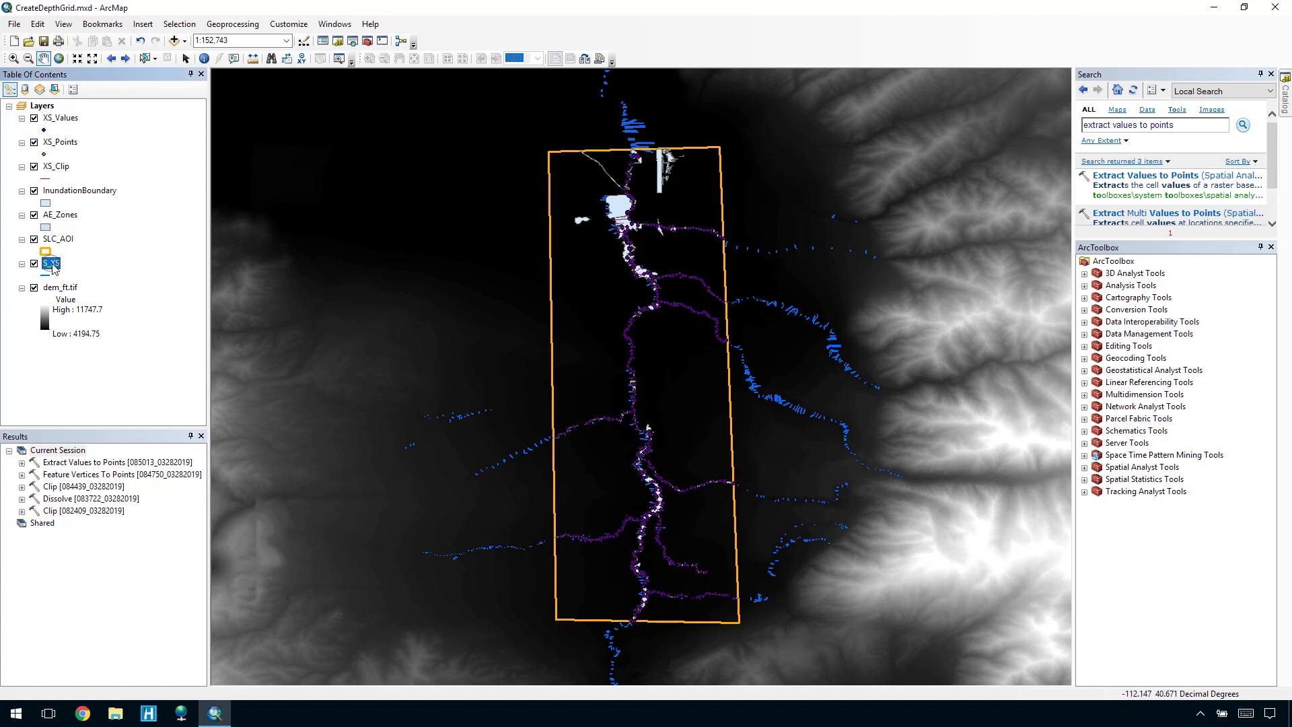
pyautogui.keyDown('ctrl'); pyautogui.click(66, 171); pyautogui.keyUp('ctrl')
pyautogui.keyDown('ctrl'); pyautogui.click(70, 147); pyautogui.keyUp('ctrl')
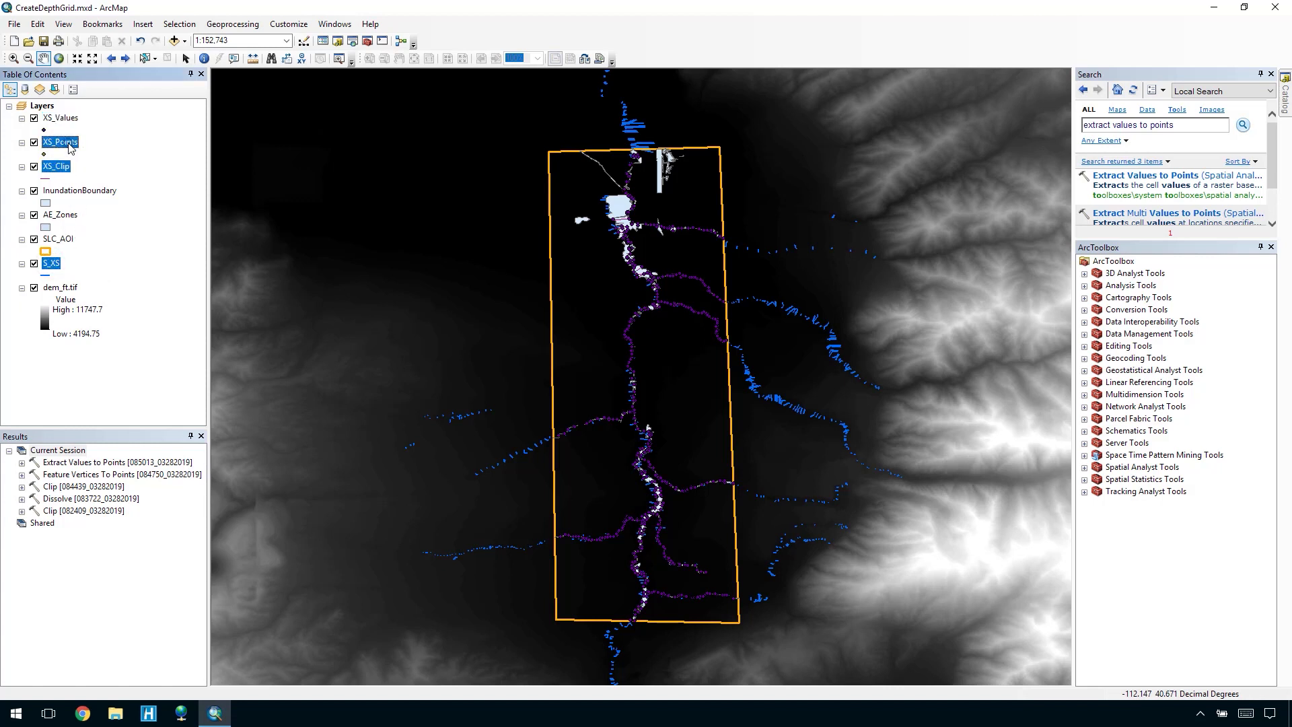
pyautogui.rightClick(70, 148)
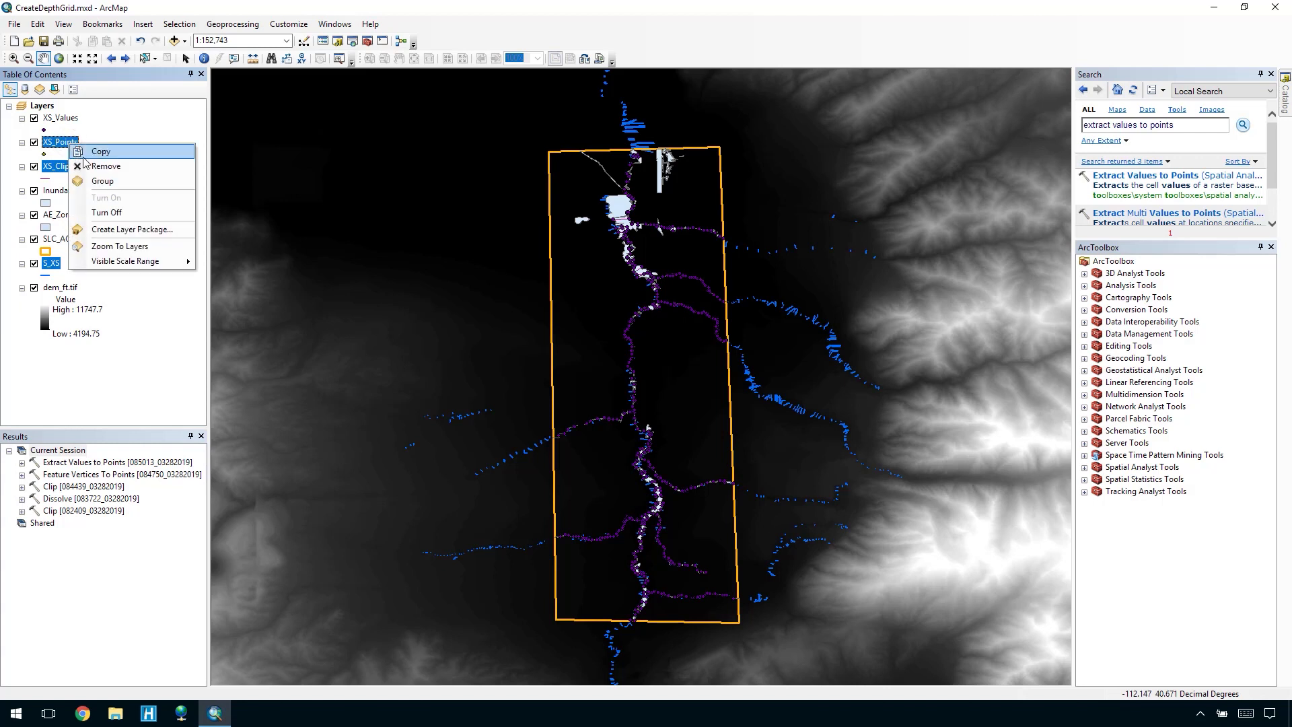
pyautogui.click(101, 167)
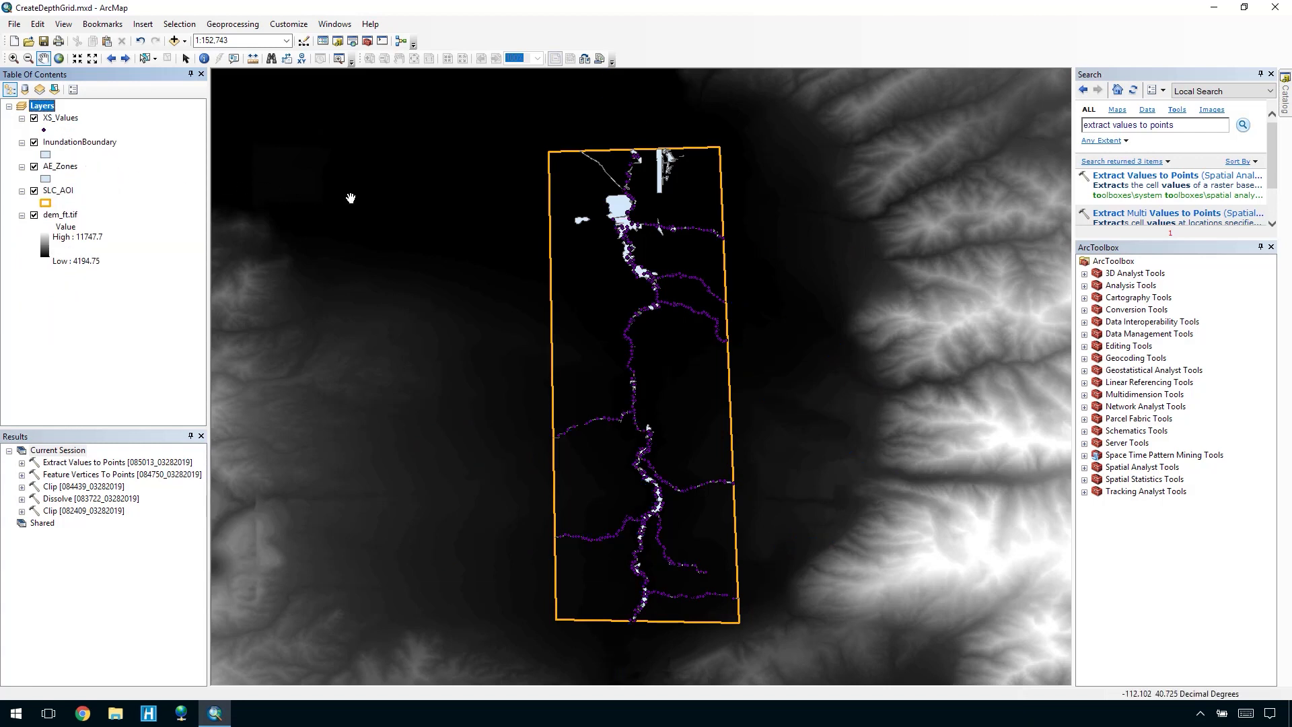
# Step: Set up the Spatial Analyst IDW tool with XS_Values as input, RASTERVALU as Z value field and AE_Zone in SLC_Scratch.gdb as output raster
pyautogui.click(1100, 125)
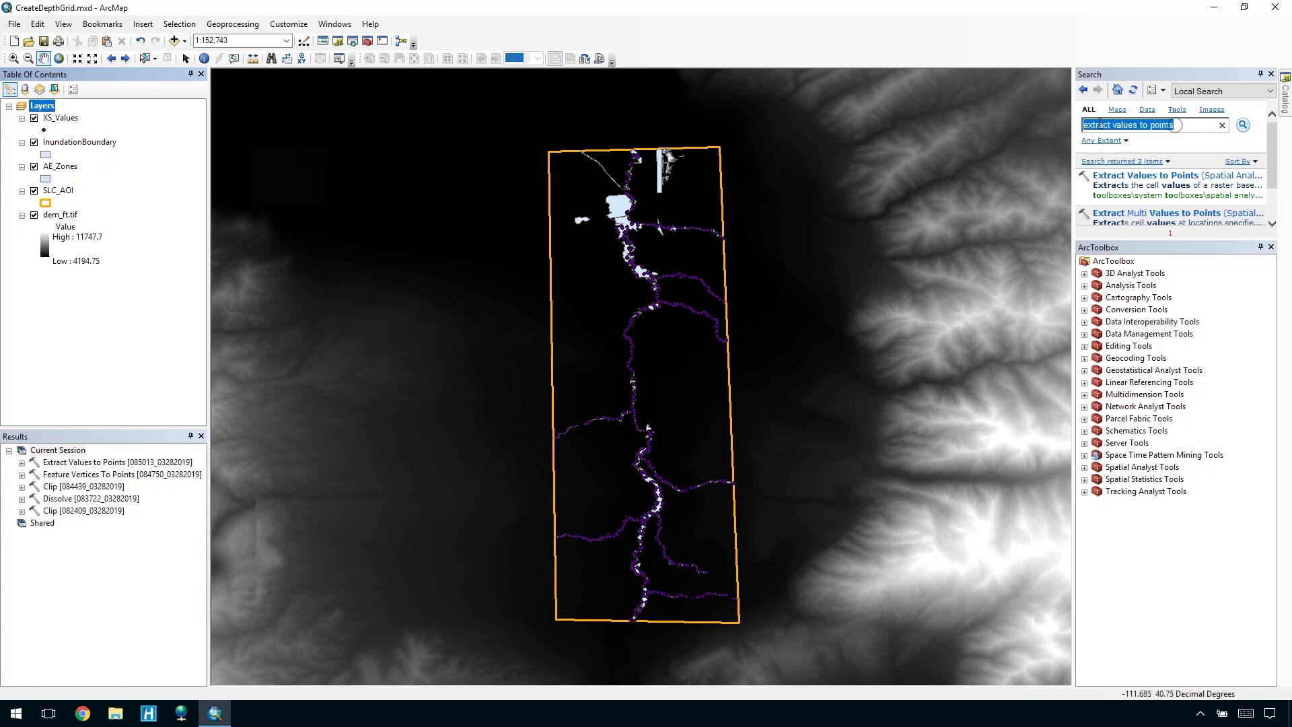
pyautogui.write('IDW')
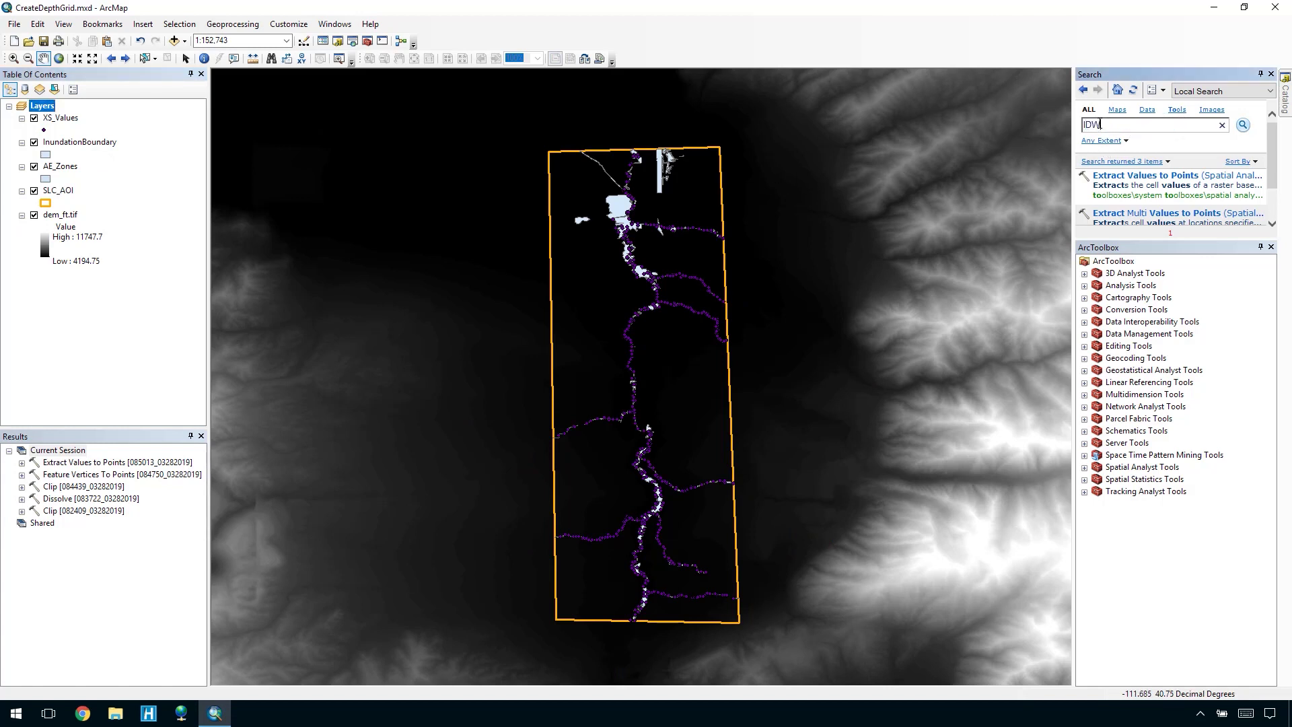
pyautogui.press('Return')
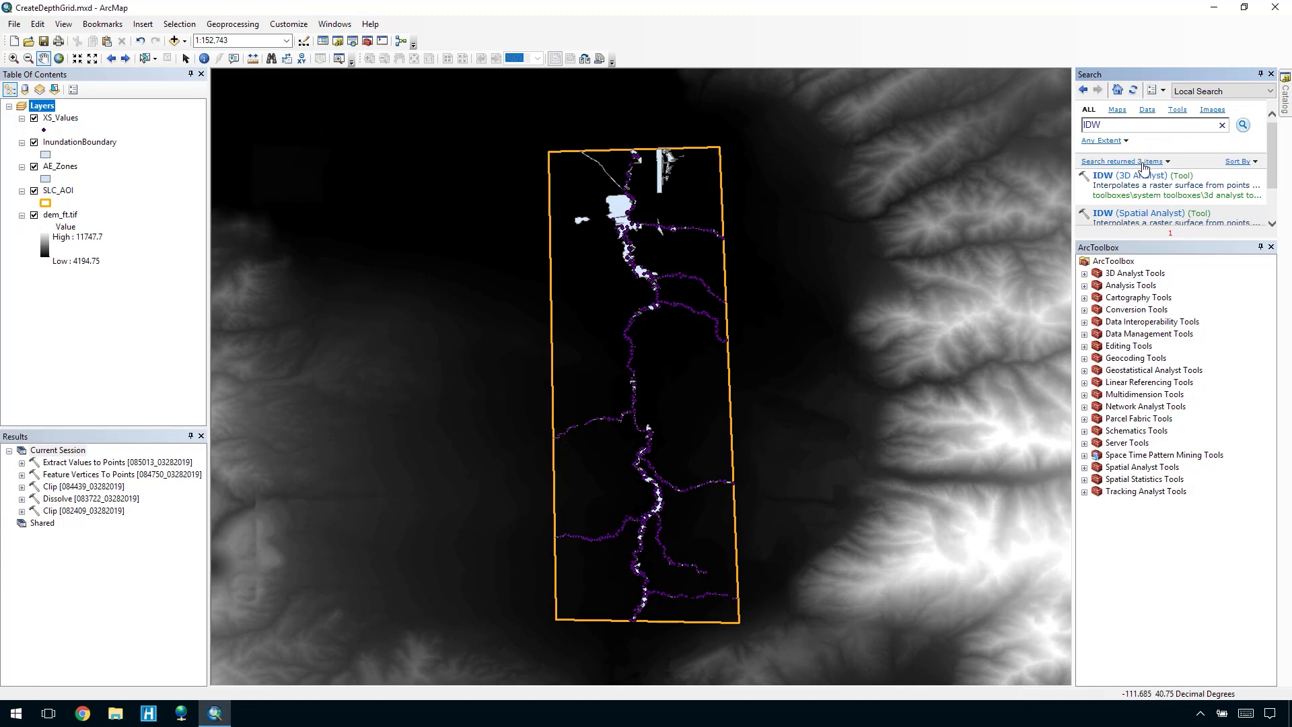
pyautogui.click(1146, 214)
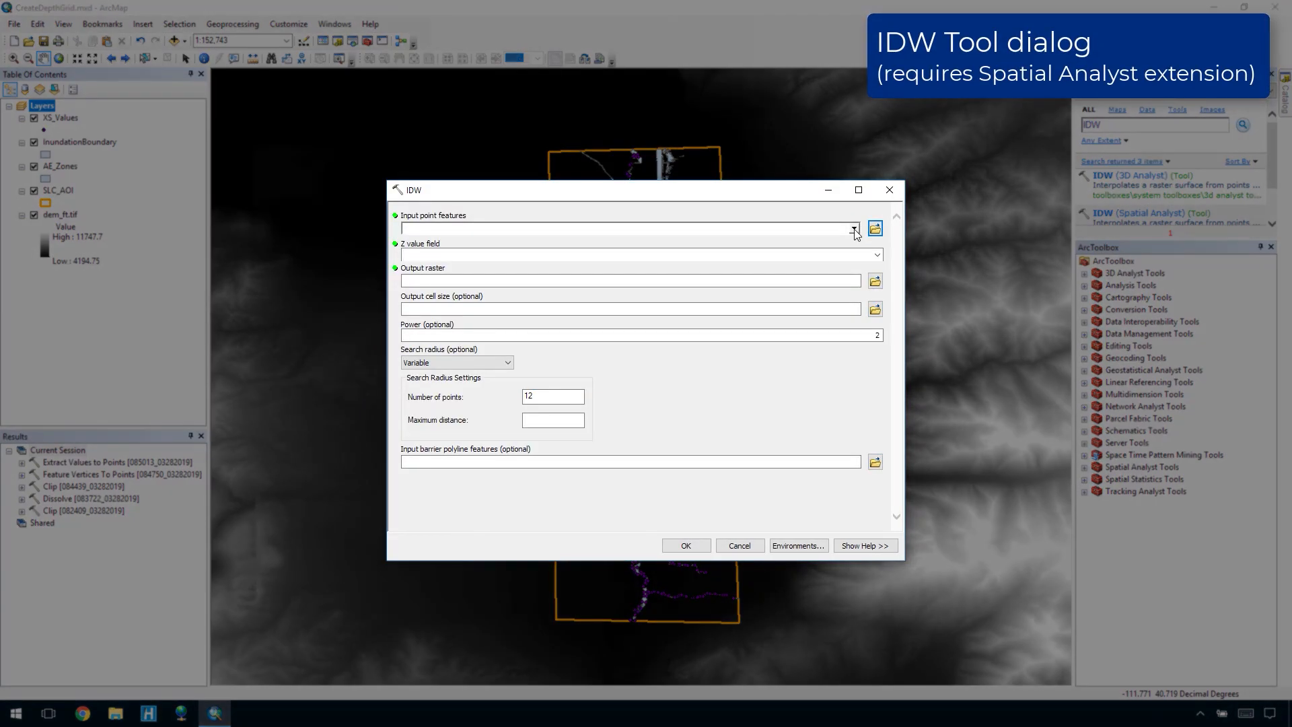
pyautogui.click(854, 228)
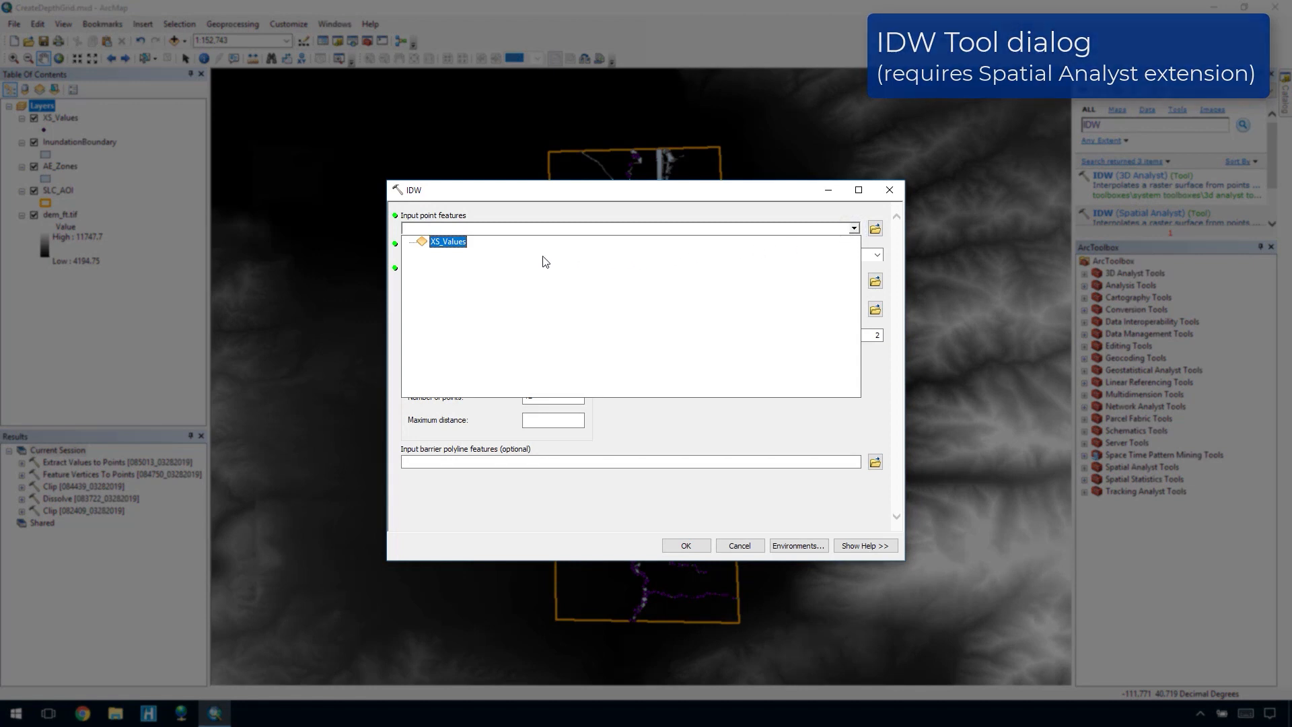
pyautogui.click(448, 242)
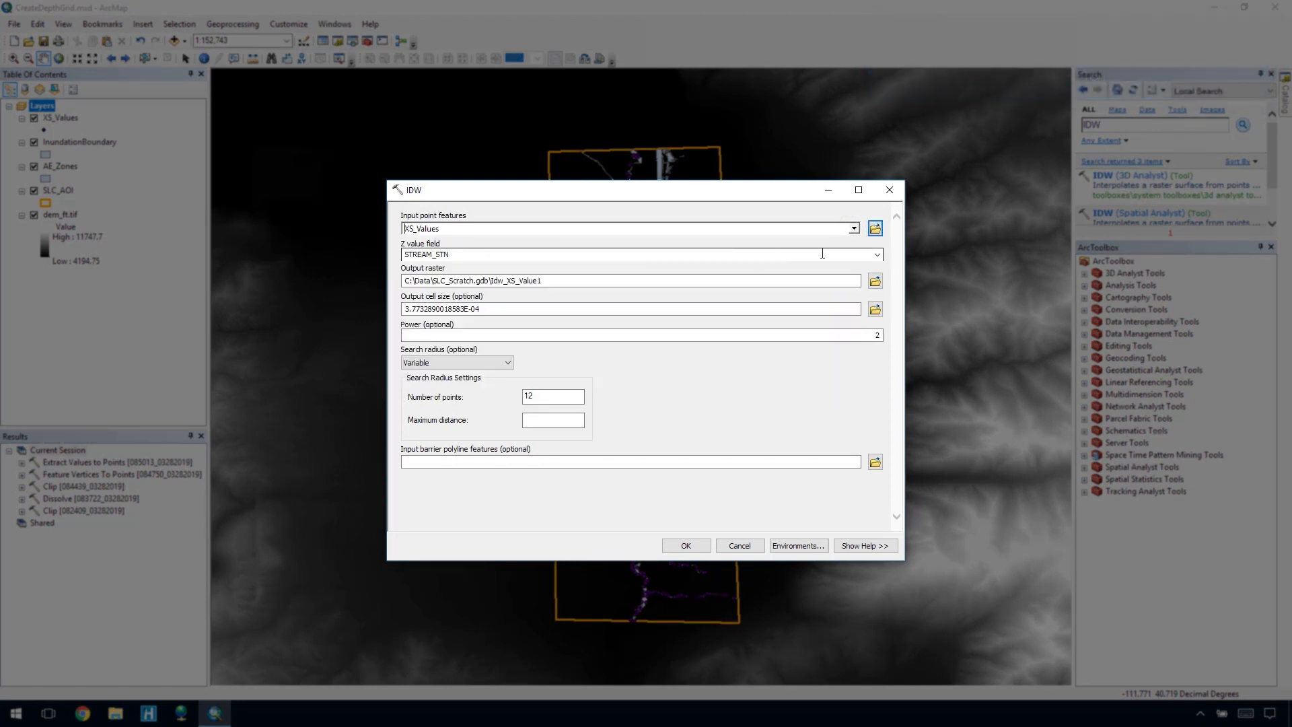
pyautogui.click(877, 254)
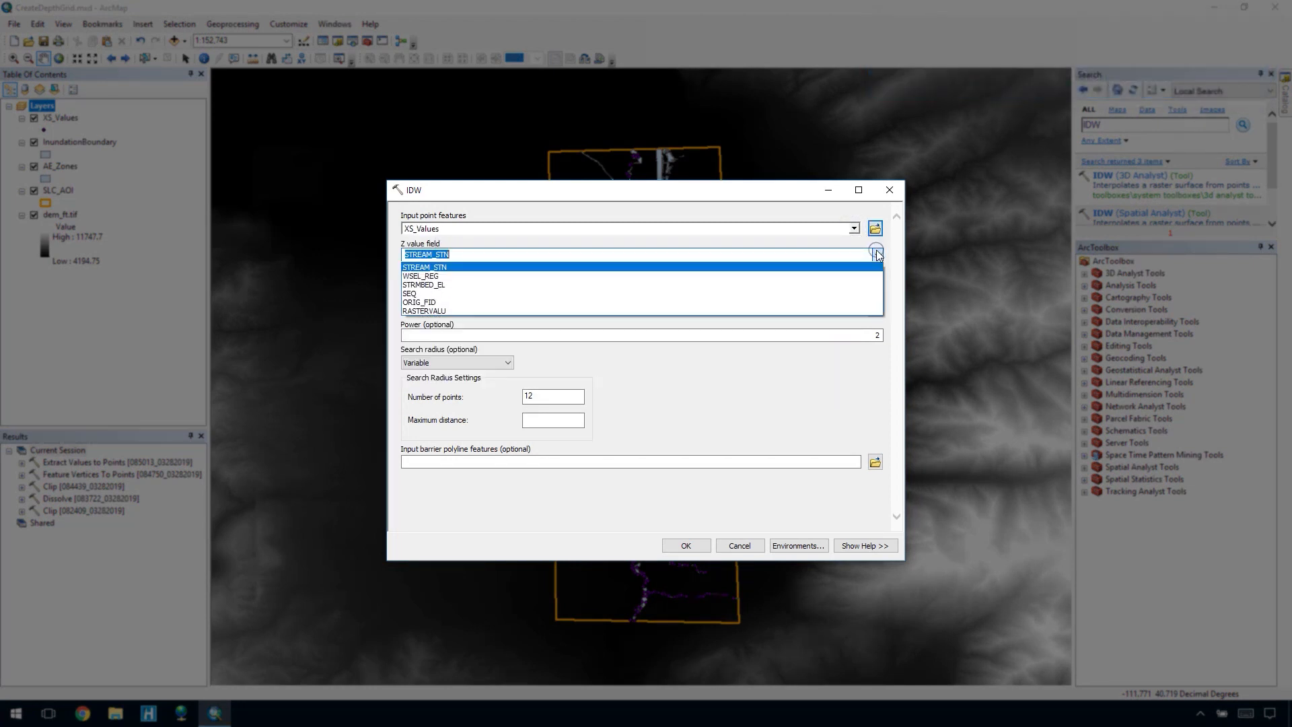
pyautogui.click(858, 311)
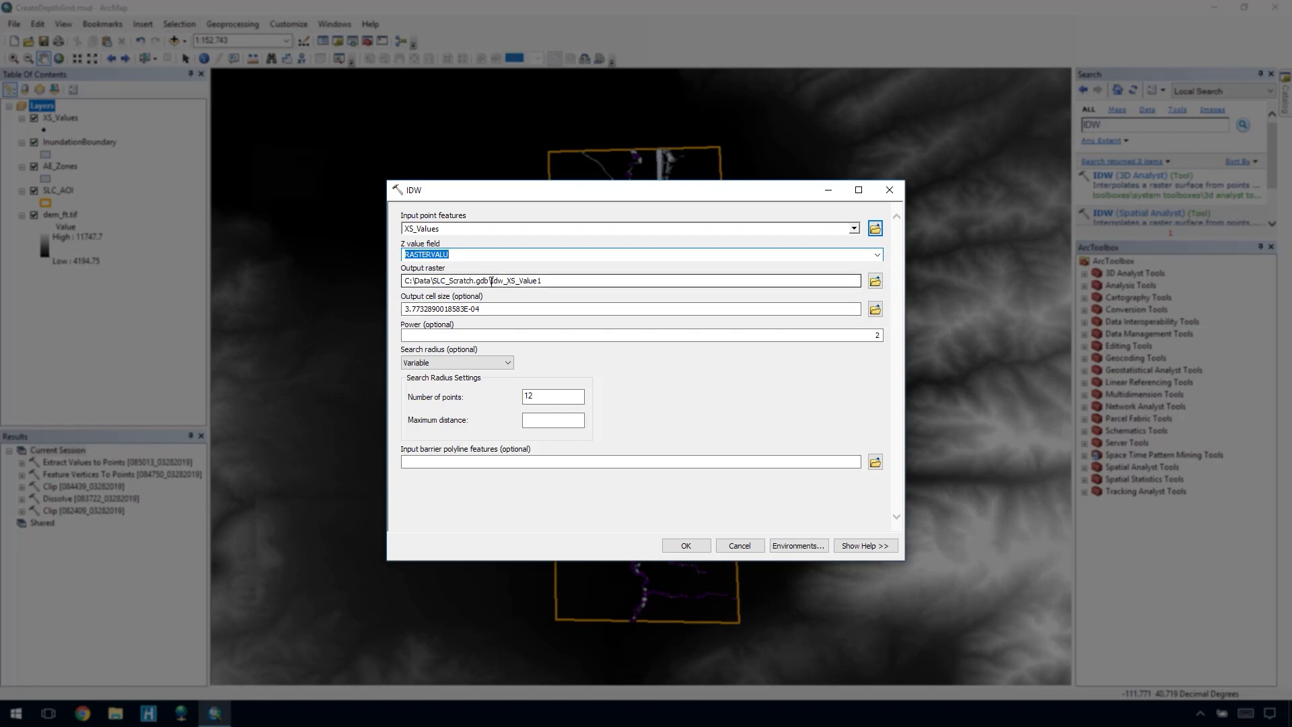
pyautogui.doubleClick(538, 280)
pyautogui.write('AE')
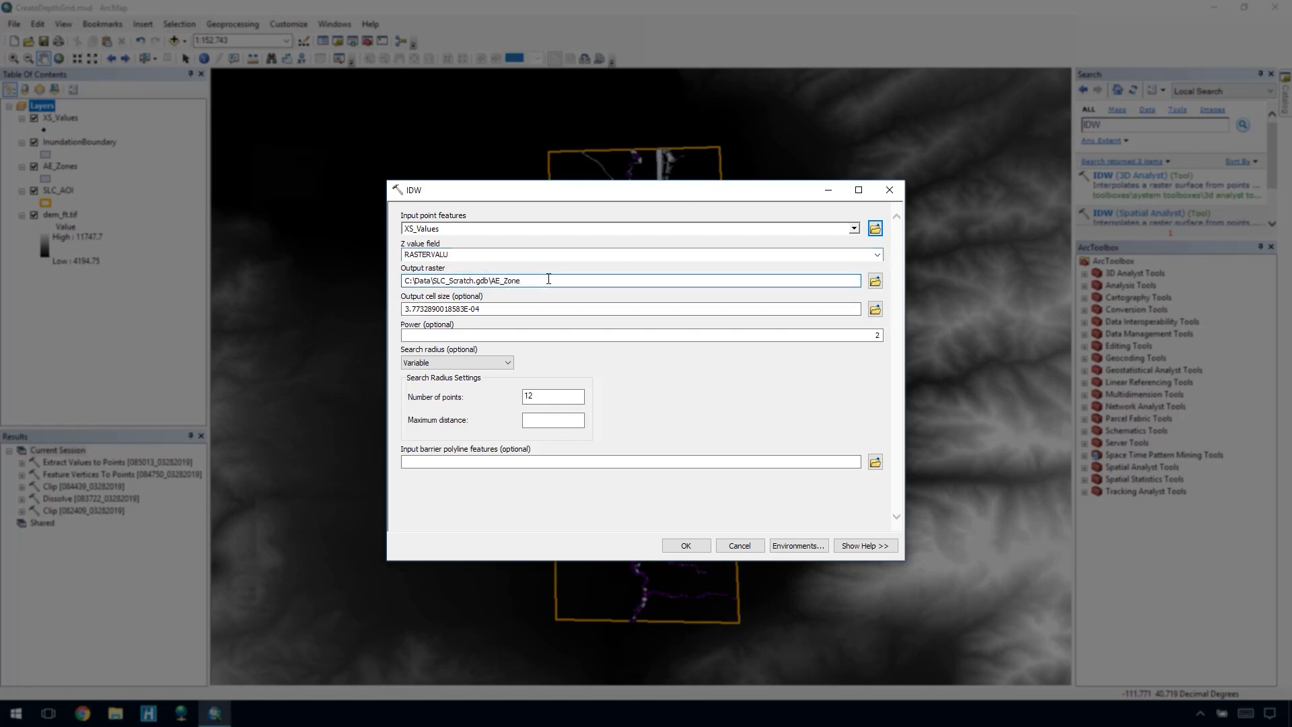
pyautogui.write('_Zone')
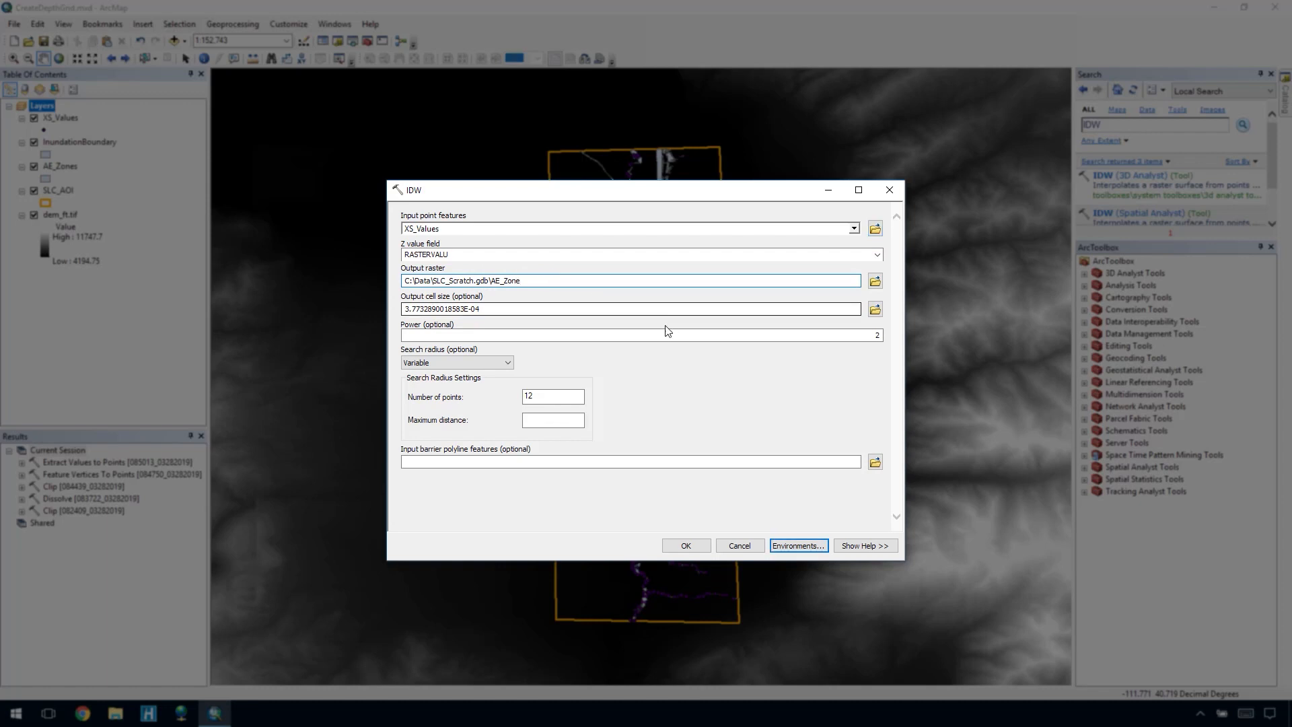
# Step: In the IDW environment settings, set the processing extent to match layer SLC_AOI and the snap raster to dem_ft.tif
pyautogui.click(789, 546)
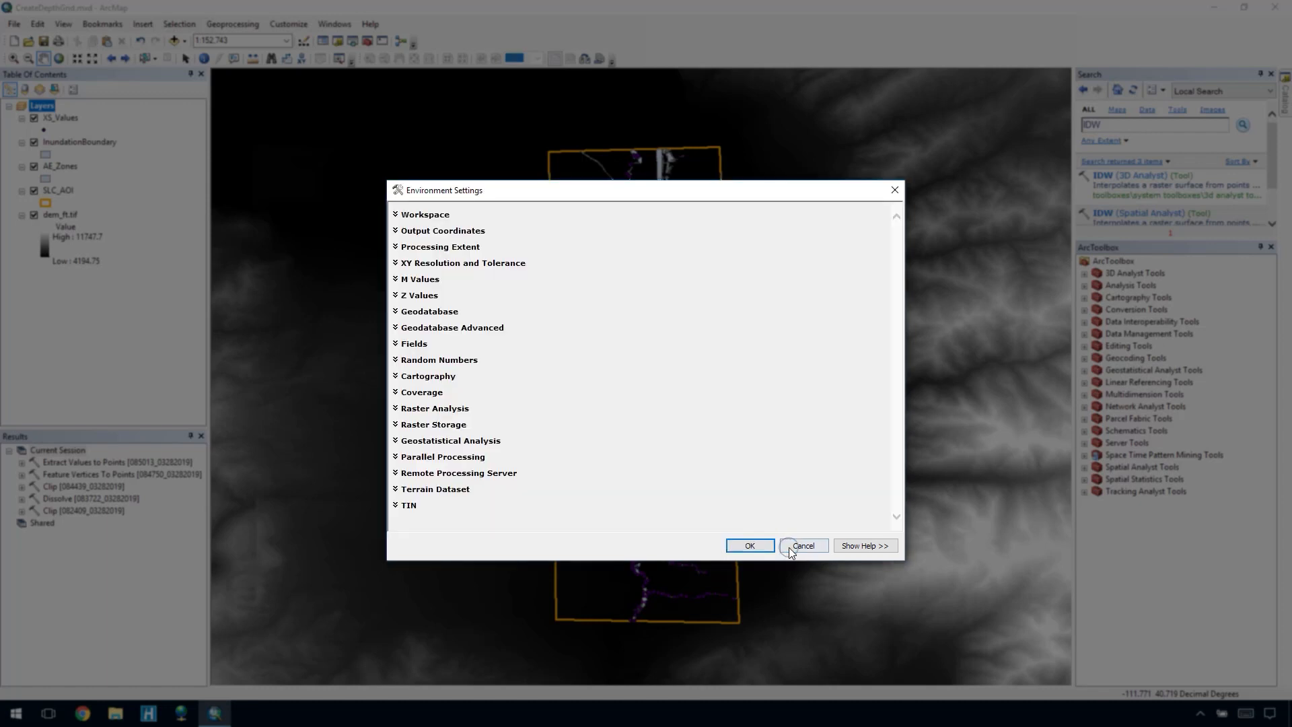
pyautogui.click(458, 249)
pyautogui.click(460, 272)
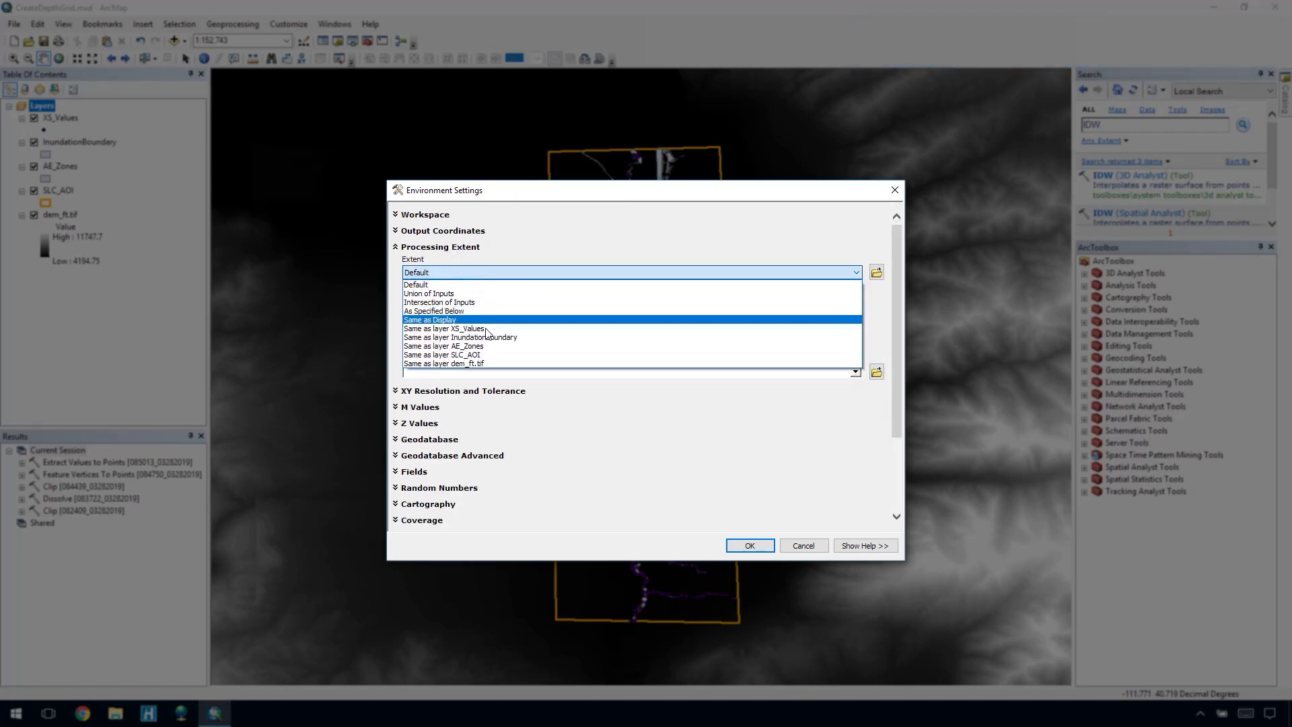
pyautogui.click(495, 355)
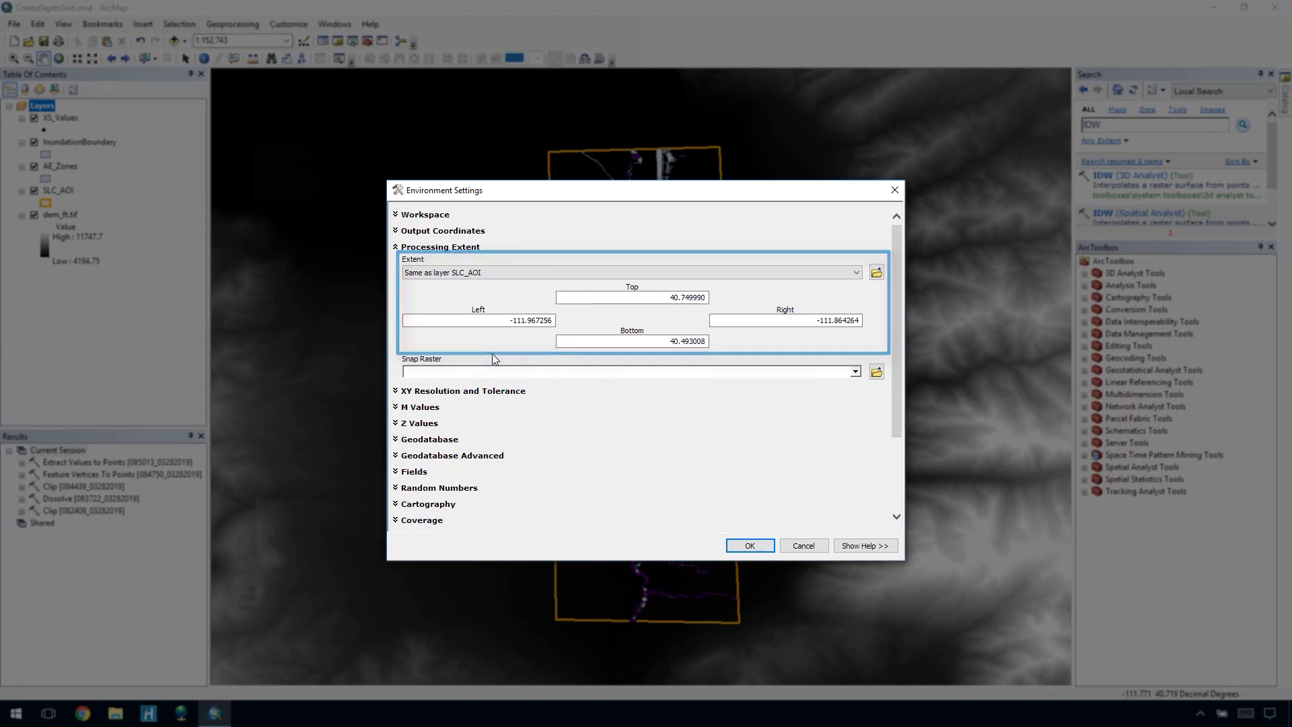
pyautogui.click(854, 372)
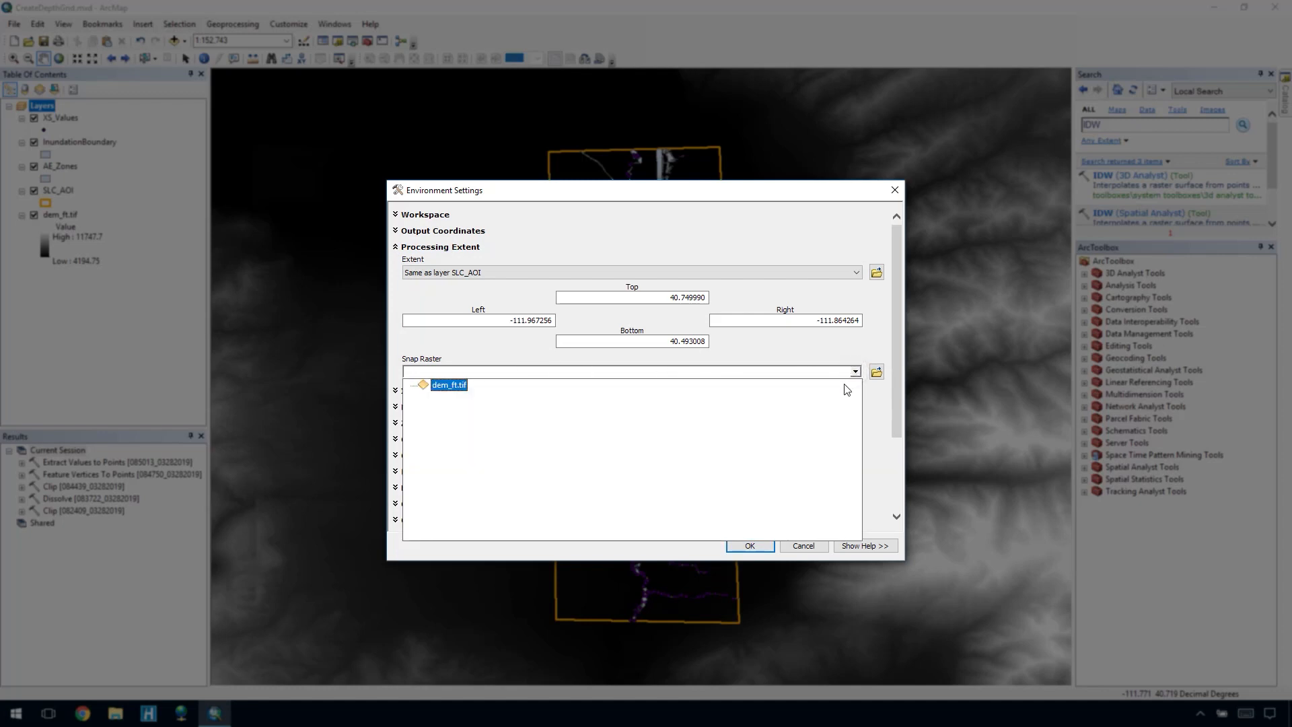
pyautogui.click(845, 385)
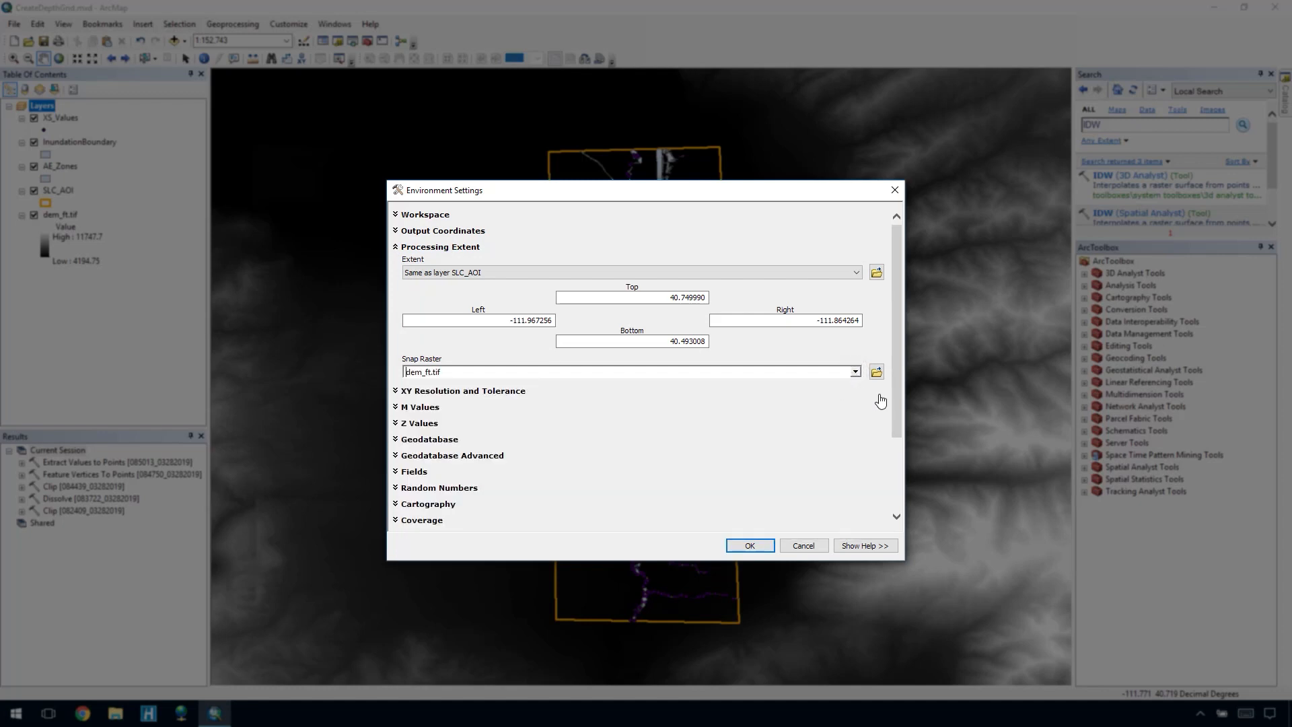
# Step: Set the raster analysis cell size to match layer dem_ft.tif and run the IDW interpolation
pyautogui.moveTo(894, 397); pyautogui.dragTo(894, 483)
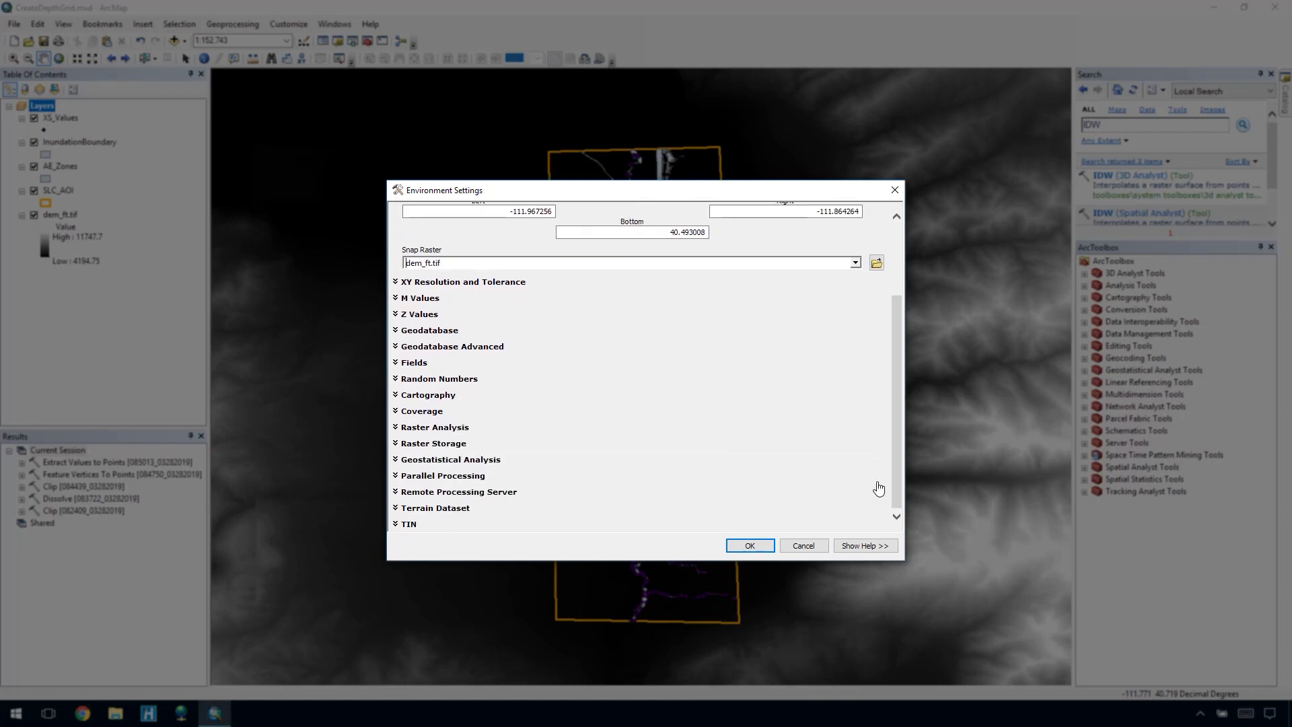
pyautogui.click(460, 429)
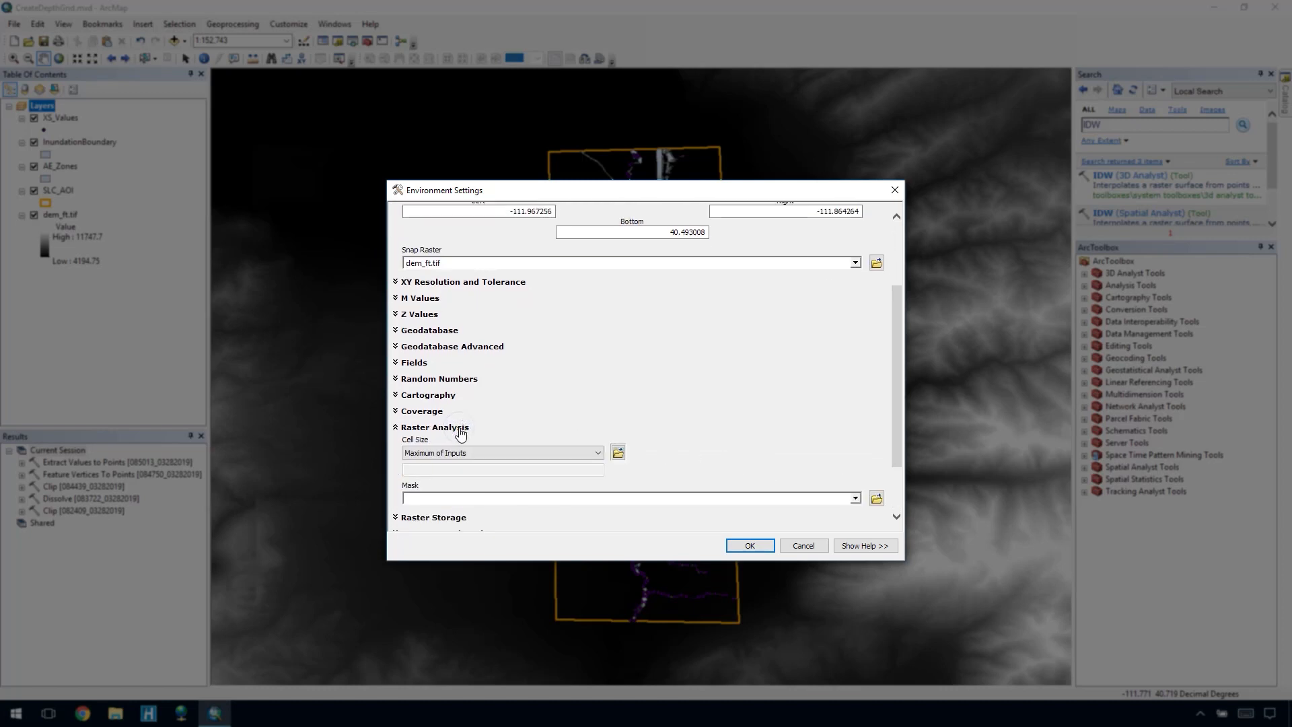
pyautogui.click(501, 453)
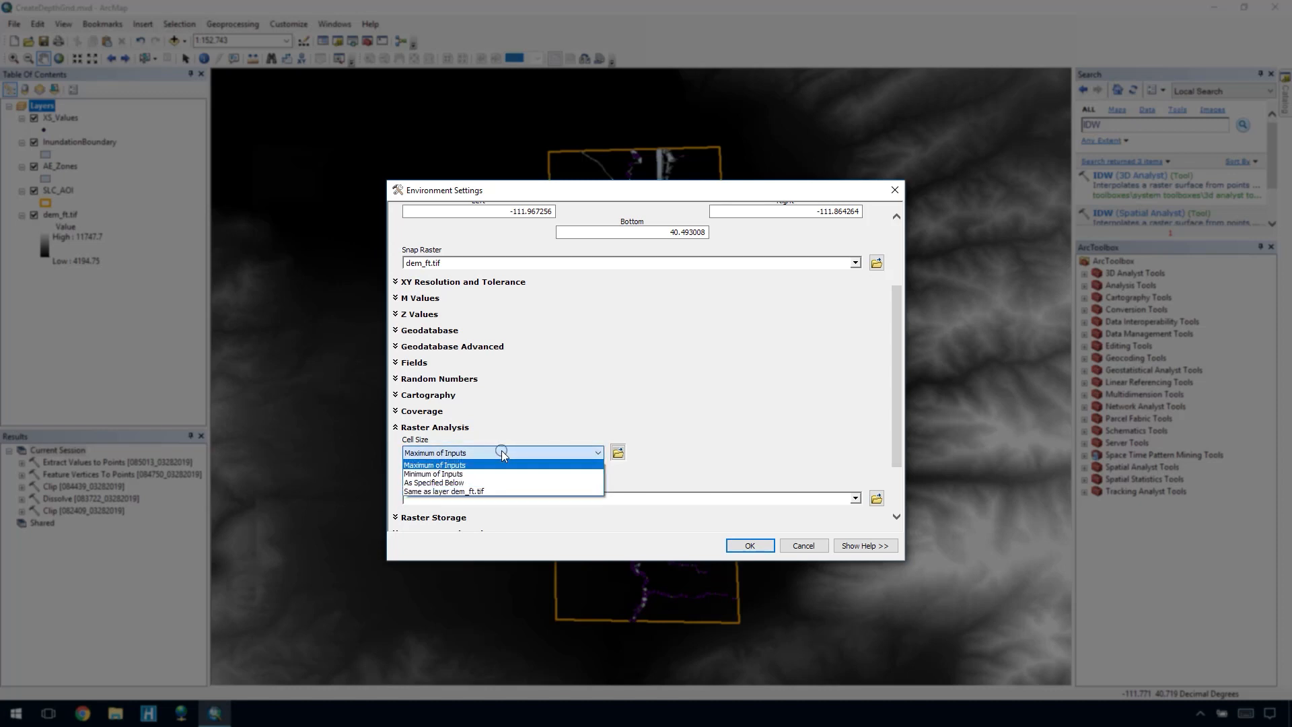
pyautogui.click(506, 492)
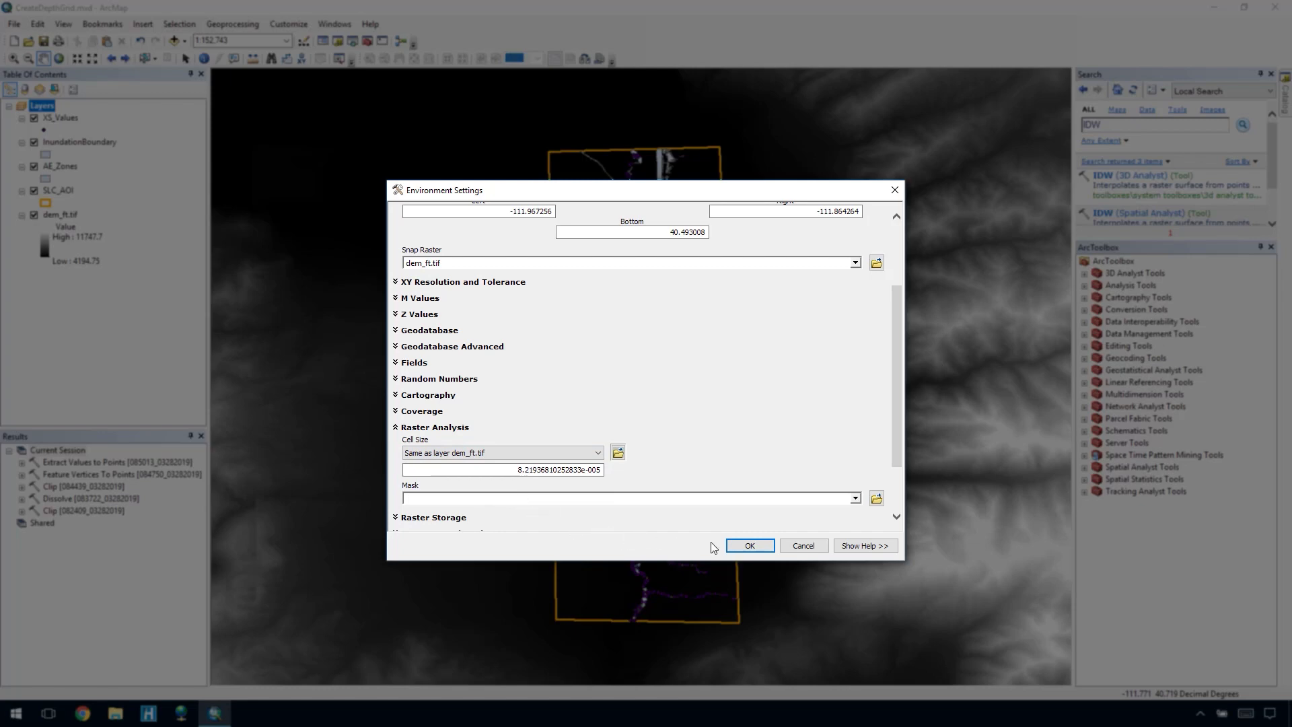
pyautogui.click(732, 546)
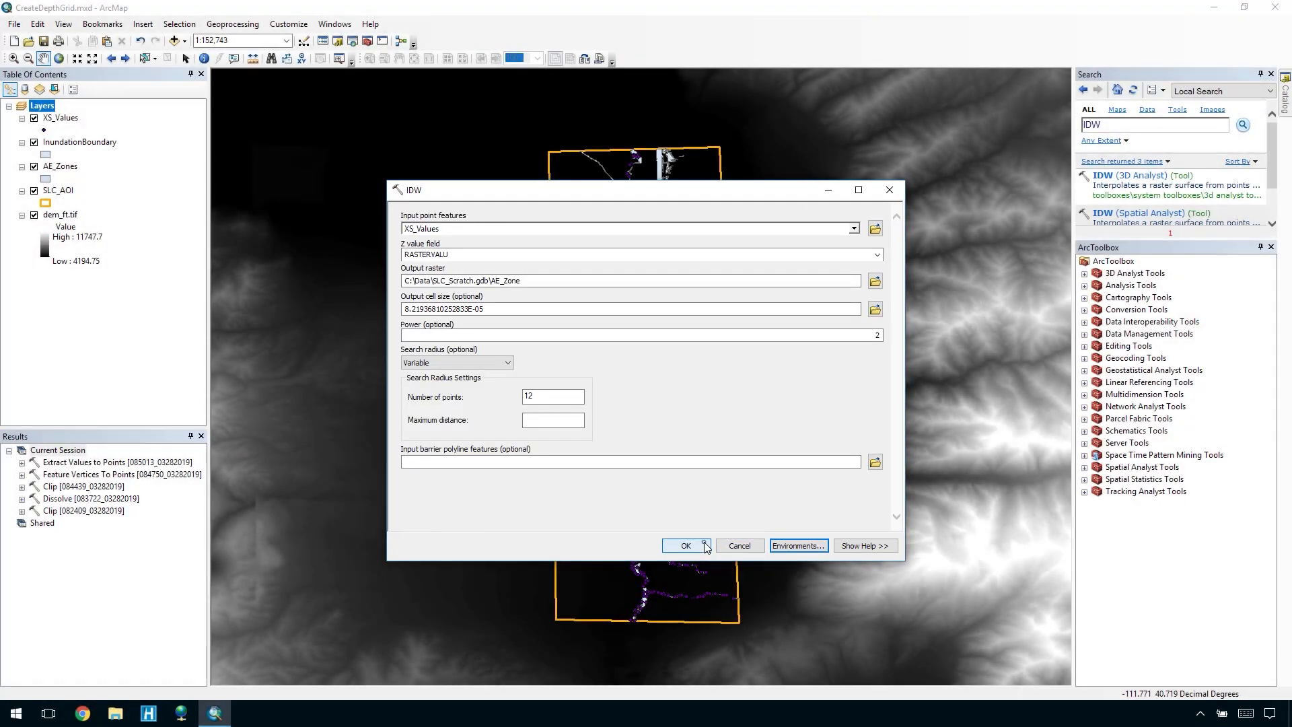
pyautogui.click(704, 543)
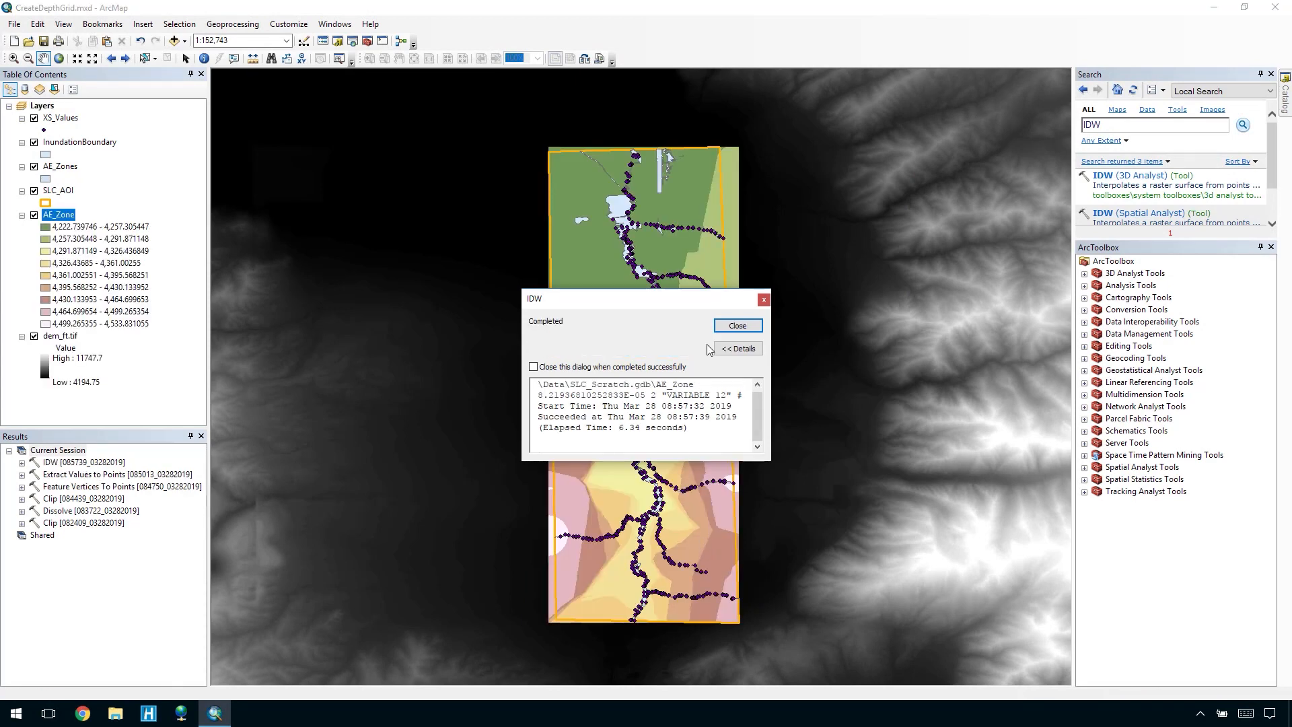
pyautogui.click(721, 327)
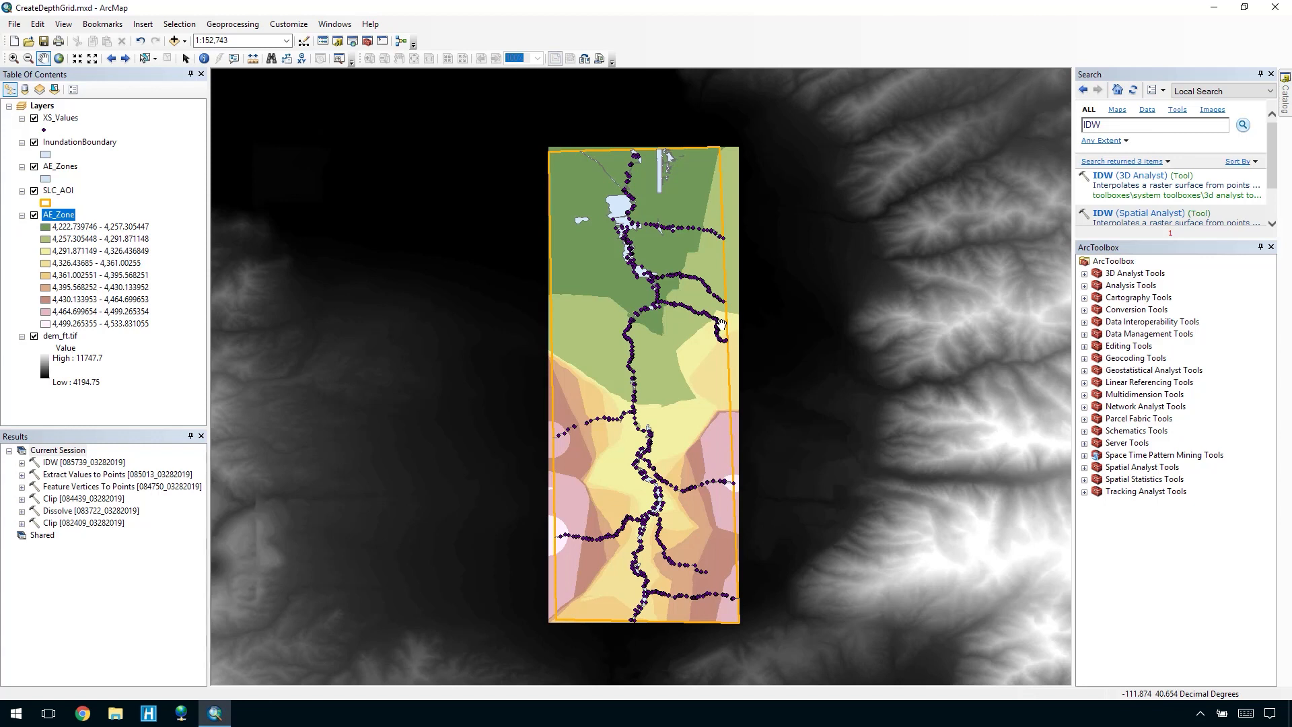
# Step: Set up Raster Calculator with the expression "AE_Zone" - "dem_ft.tif" and the output raster IDW_minus_dem in SLC_Scratch.gdb
pyautogui.doubleClick(1104, 125)
pyautogui.write('Raster Calculator')
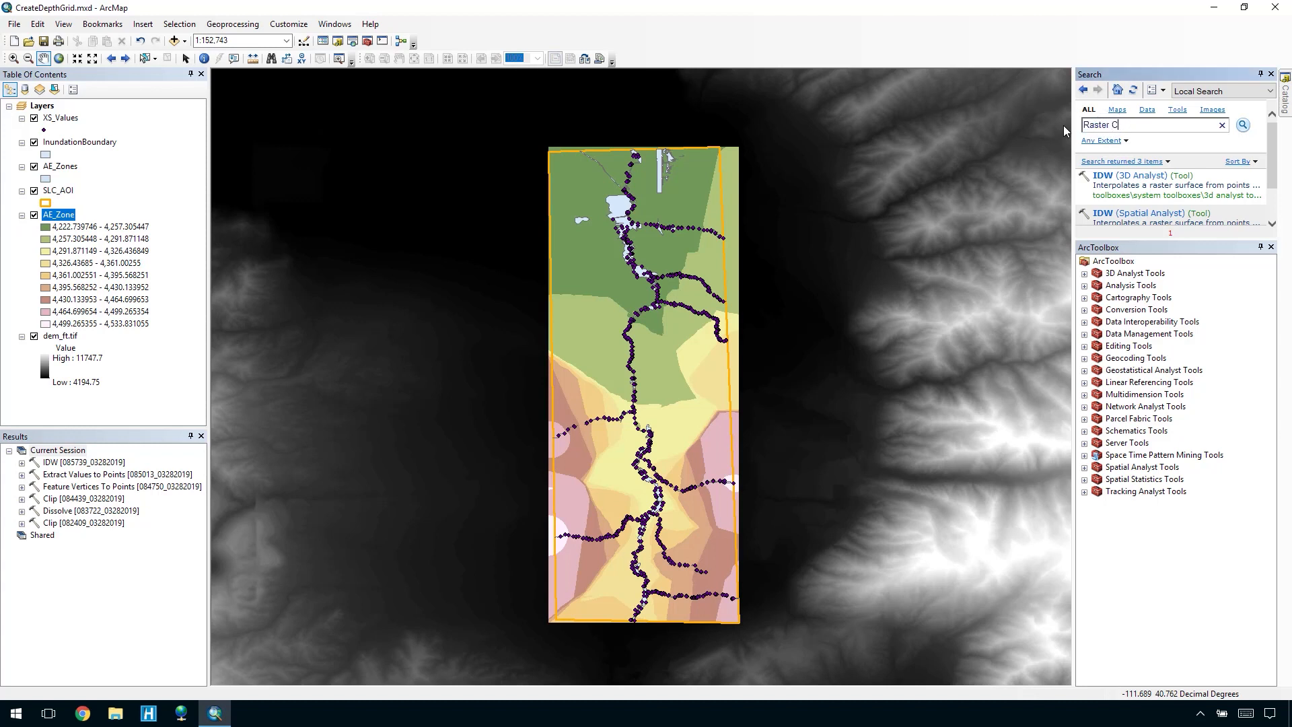
pyautogui.press('Return')
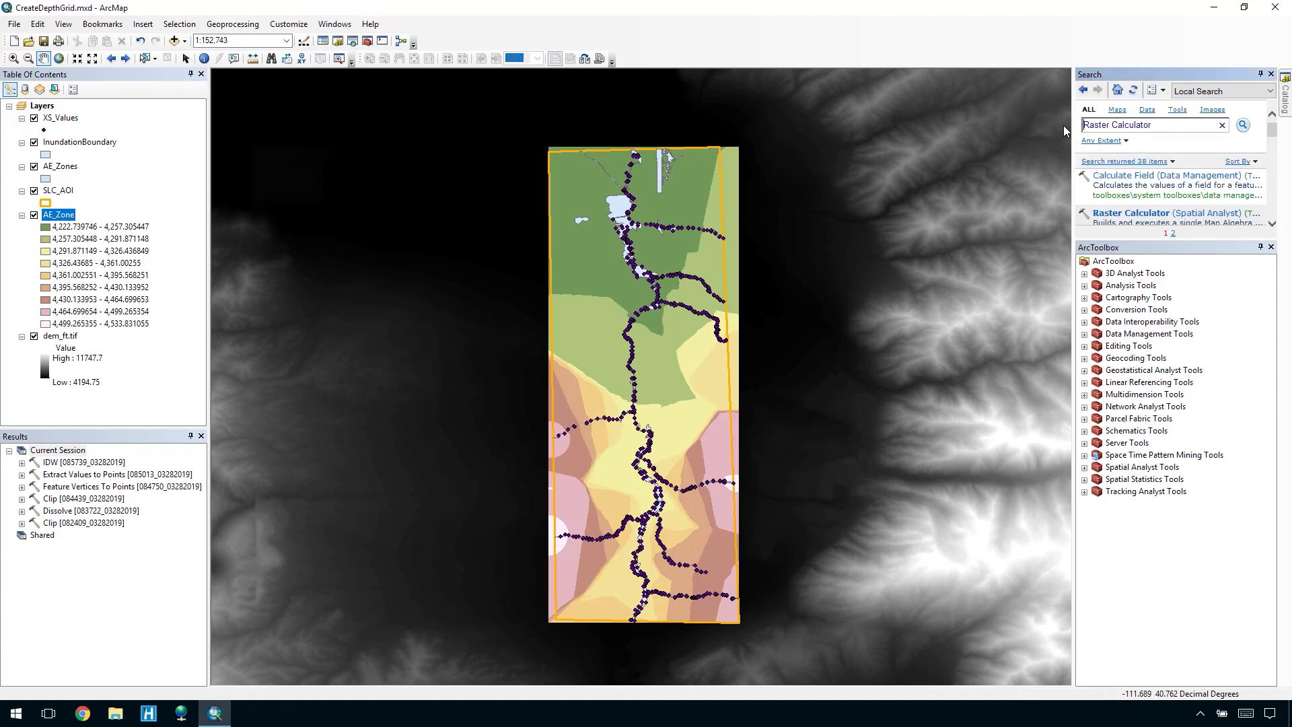
pyautogui.click(1117, 214)
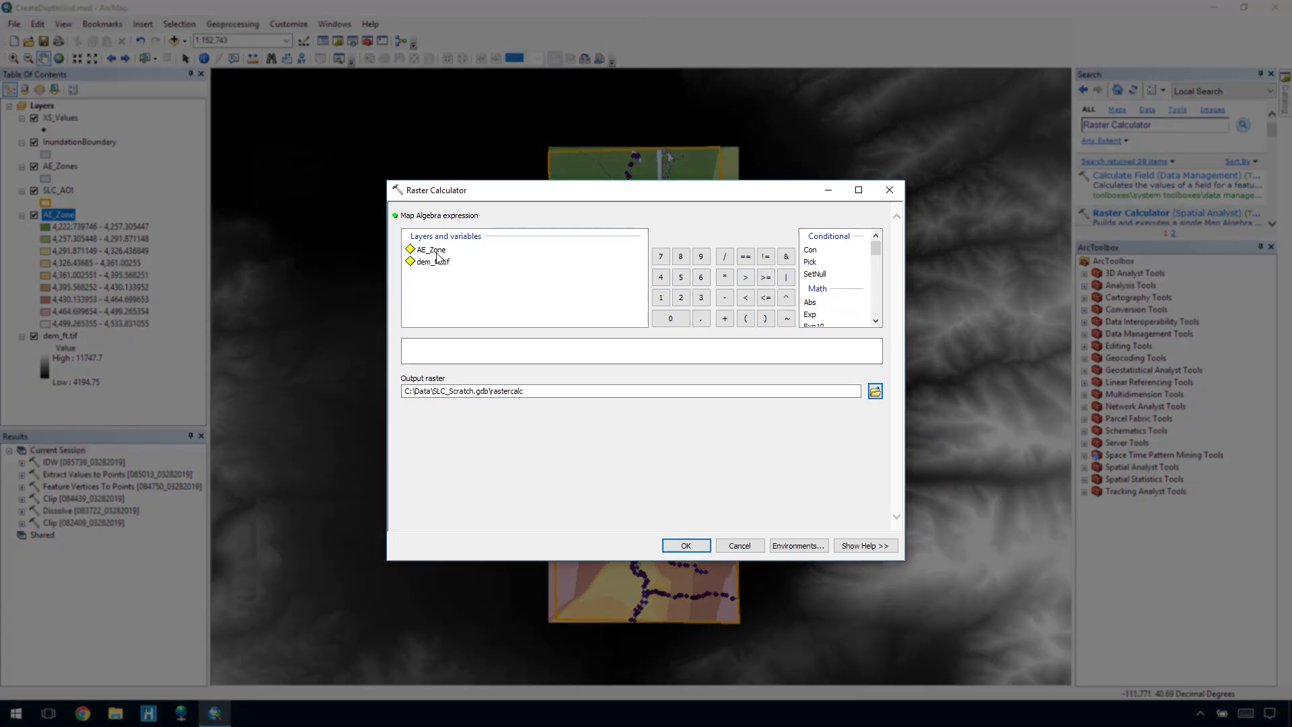
pyautogui.doubleClick(434, 251)
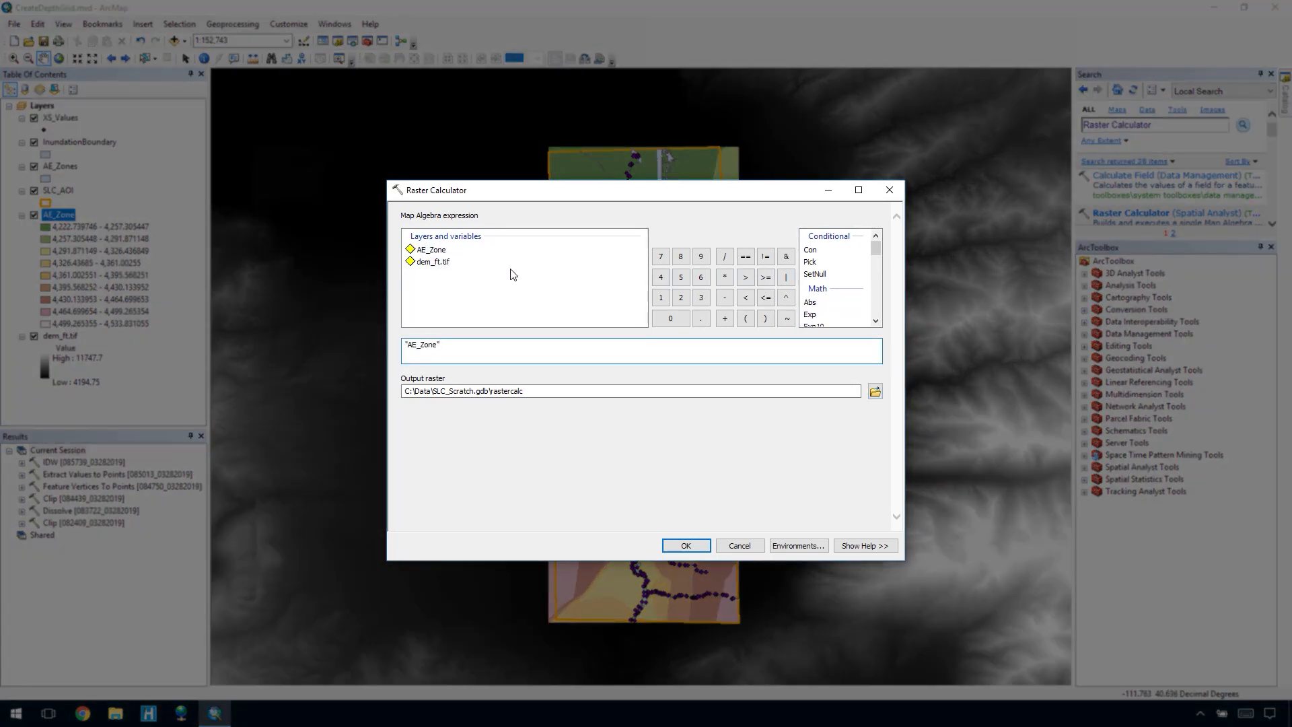
pyautogui.click(722, 299)
pyautogui.doubleClick(436, 263)
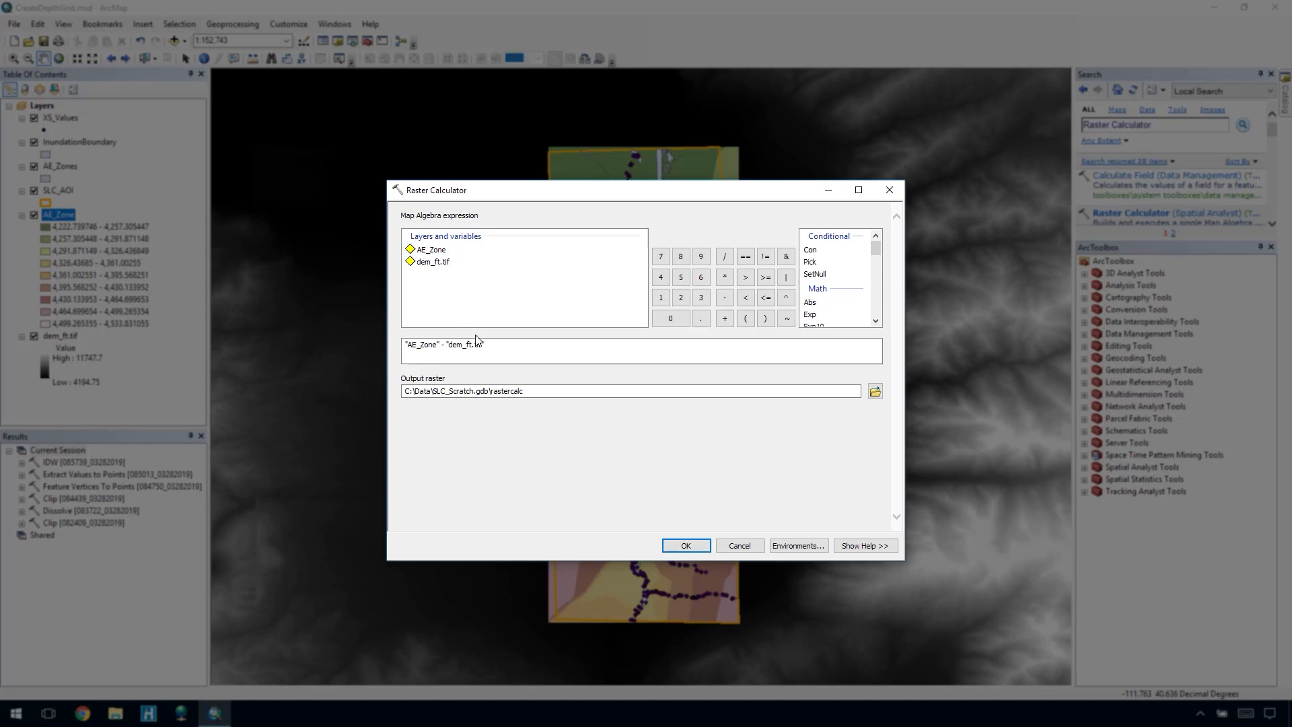
pyautogui.moveTo(490, 391); pyautogui.dragTo(538, 393)
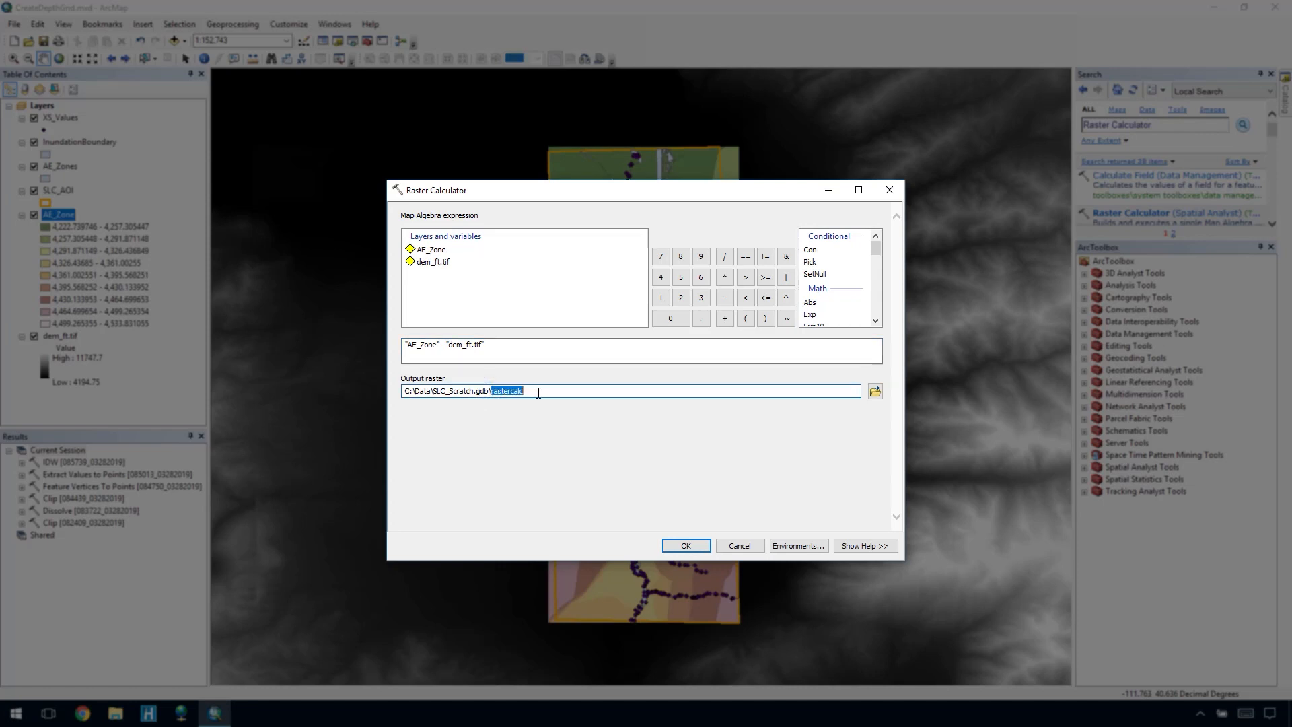
pyautogui.write('IDW_minus_dem')
# Step: Set the calculation's environment extent to match SLC_AOI and its cell size to match dem_ft.tif, and run the raster subtraction
pyautogui.click(779, 545)
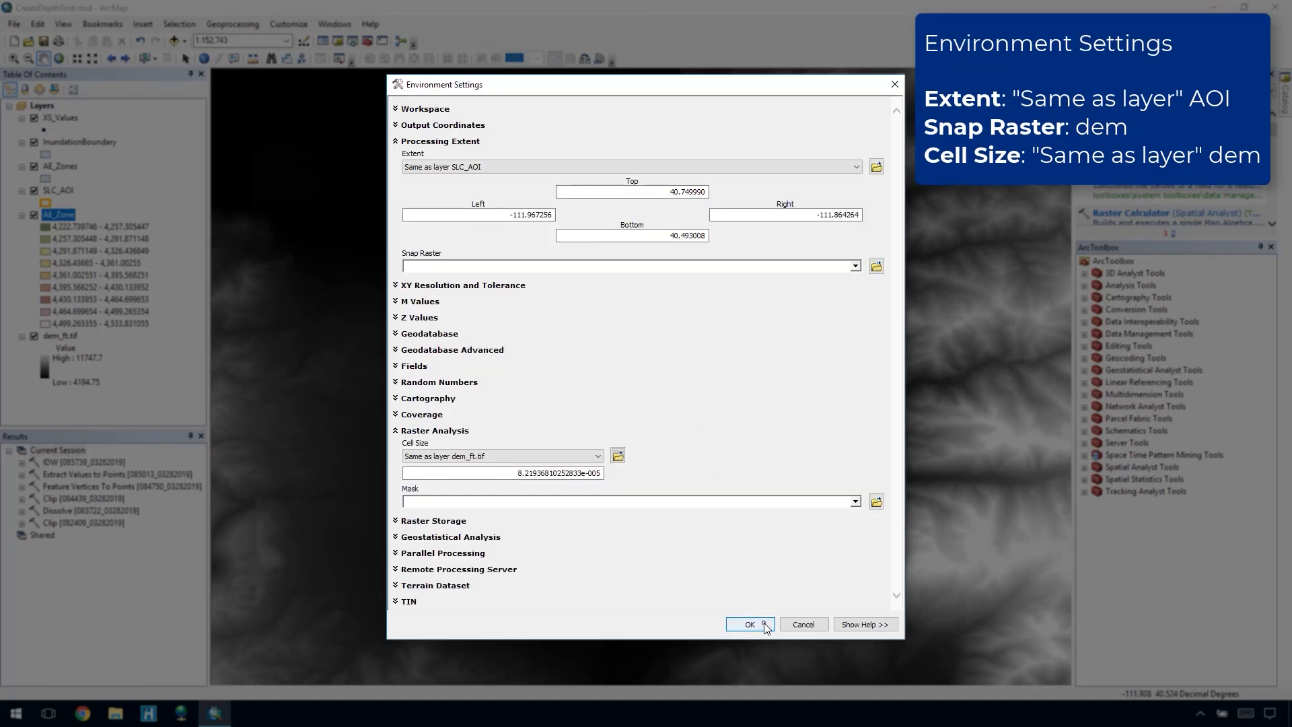
pyautogui.click(749, 624)
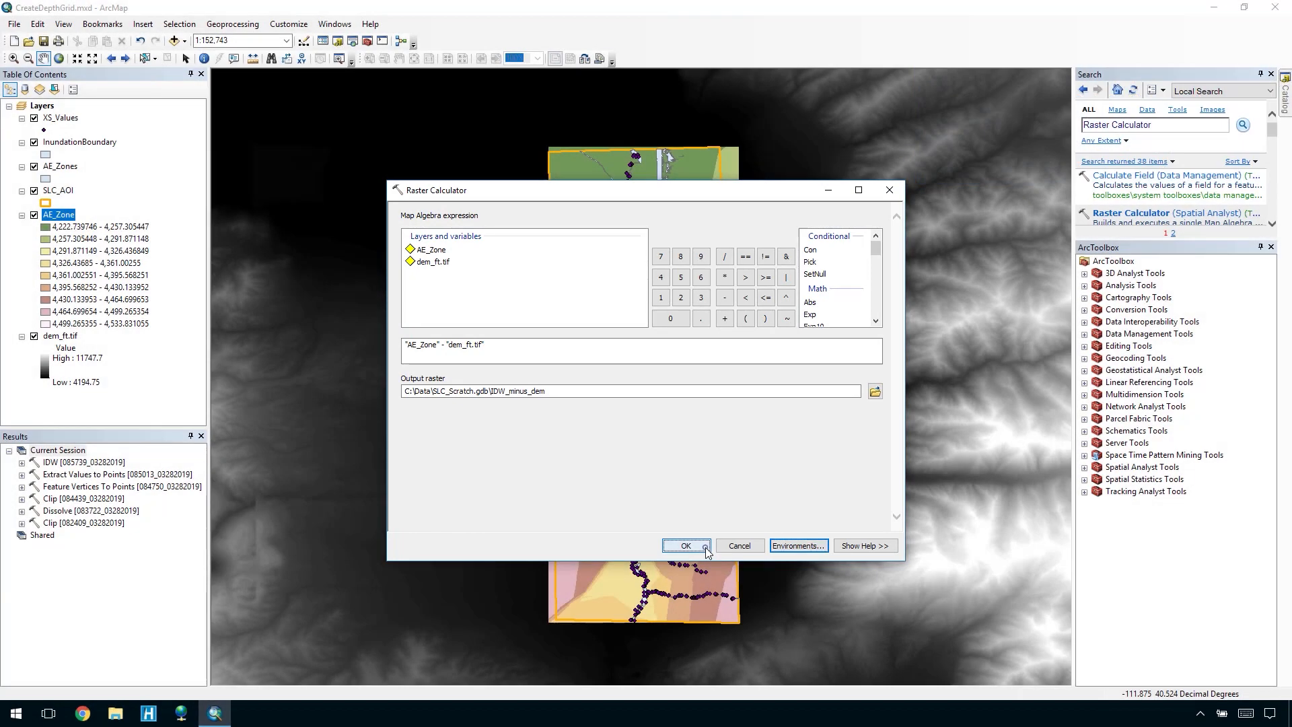
pyautogui.click(705, 547)
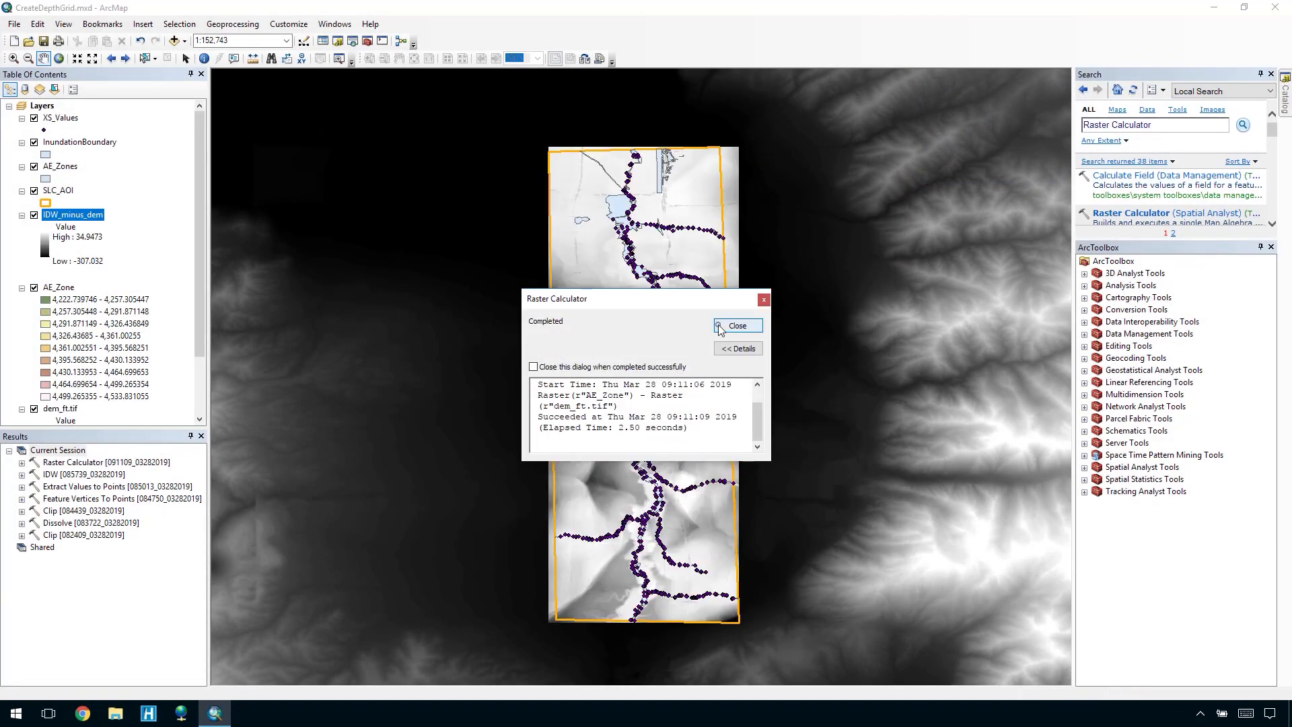
pyautogui.click(720, 327)
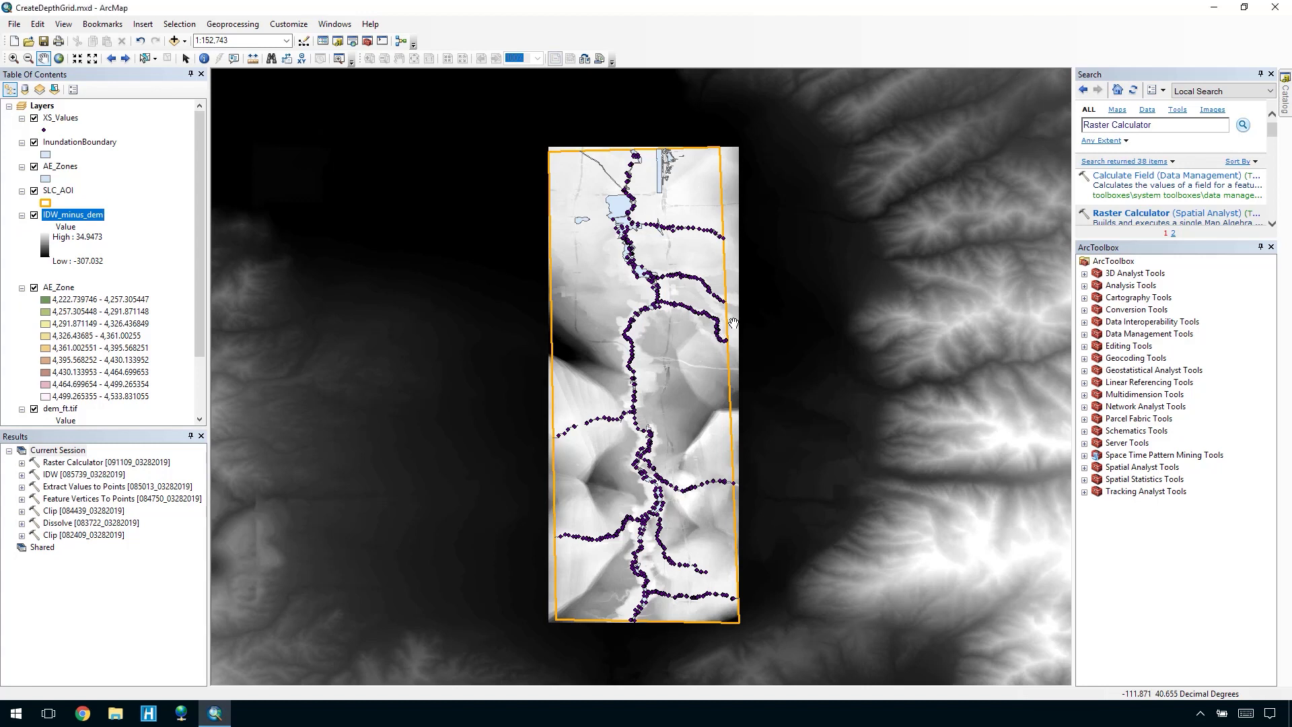
# Step: Run Raster Calculator with the expression "IDW_minus_dem" >= 0 and the output raster AE_nonzero in SLC_Scratch.gdb
pyautogui.click(1112, 214)
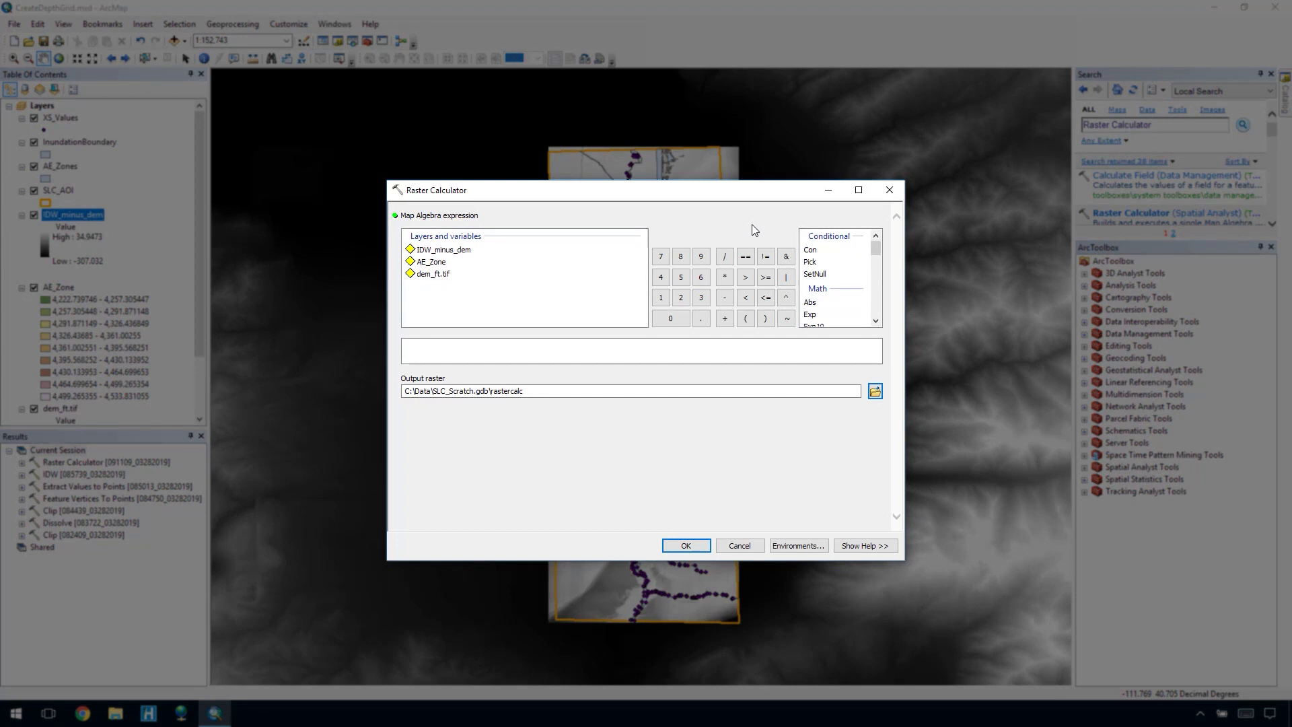
pyautogui.doubleClick(466, 250)
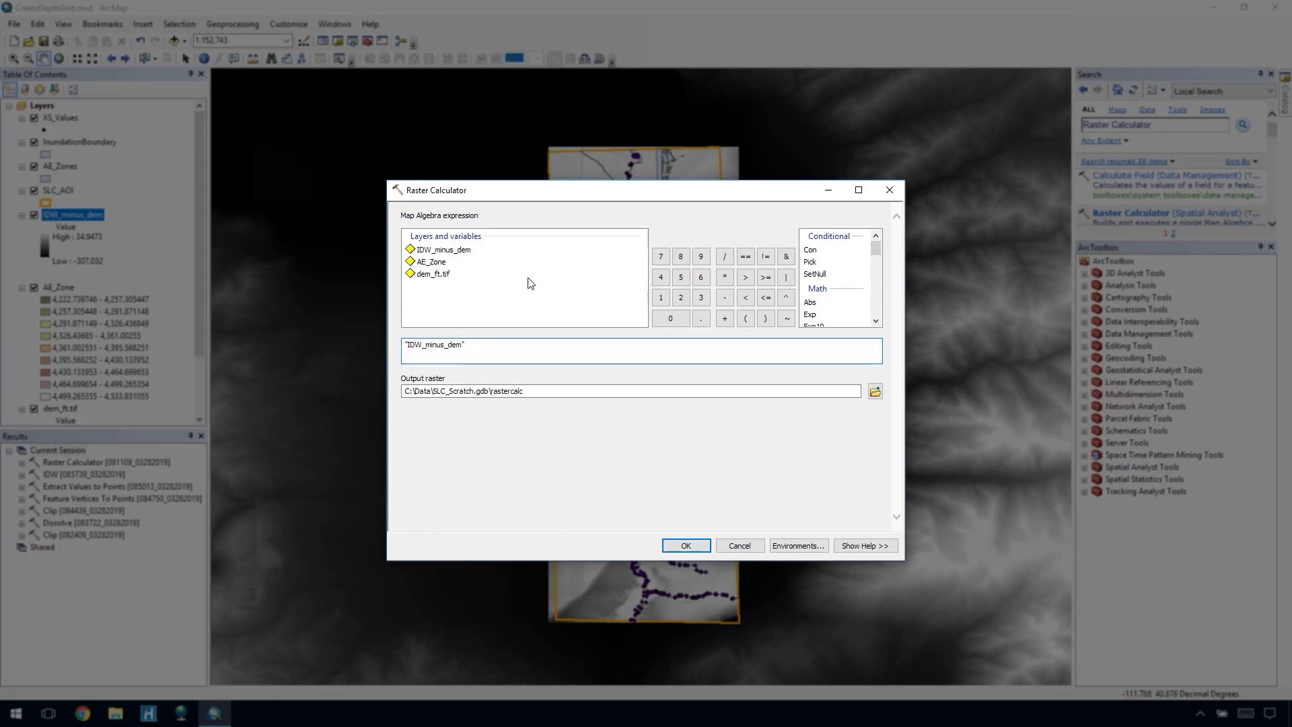
pyautogui.click(766, 278)
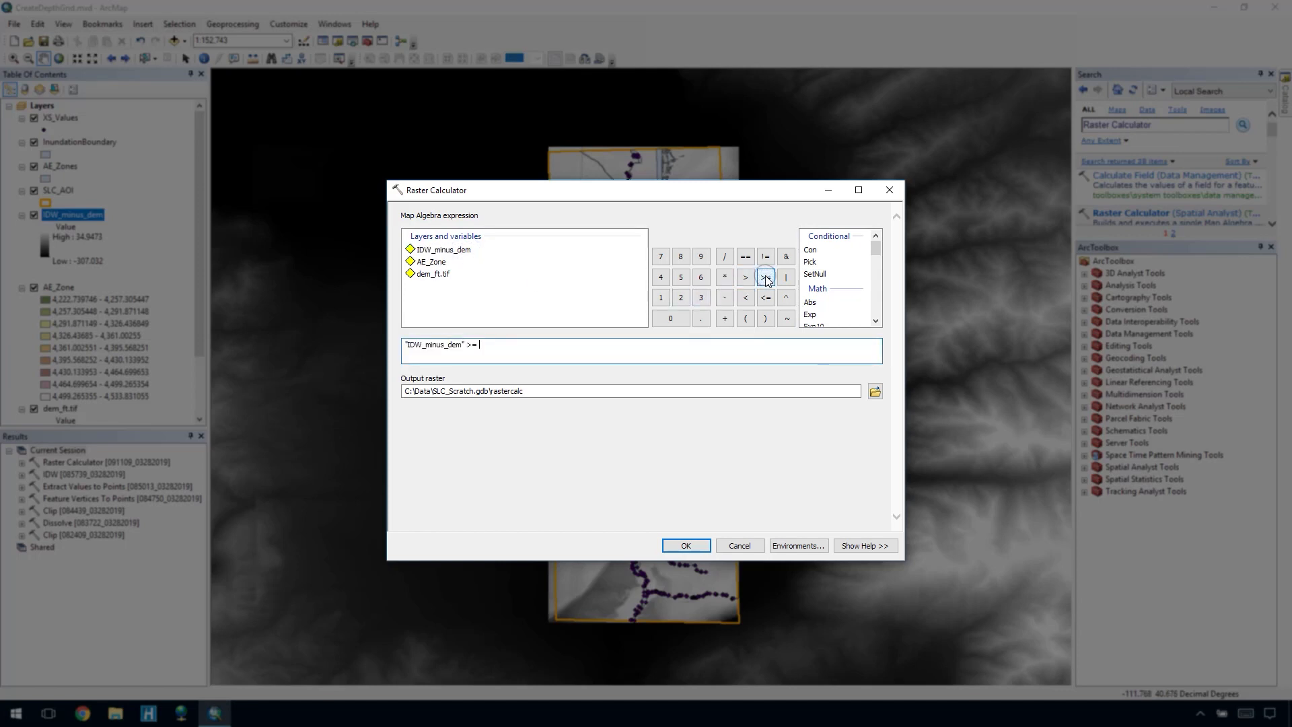
pyautogui.click(686, 315)
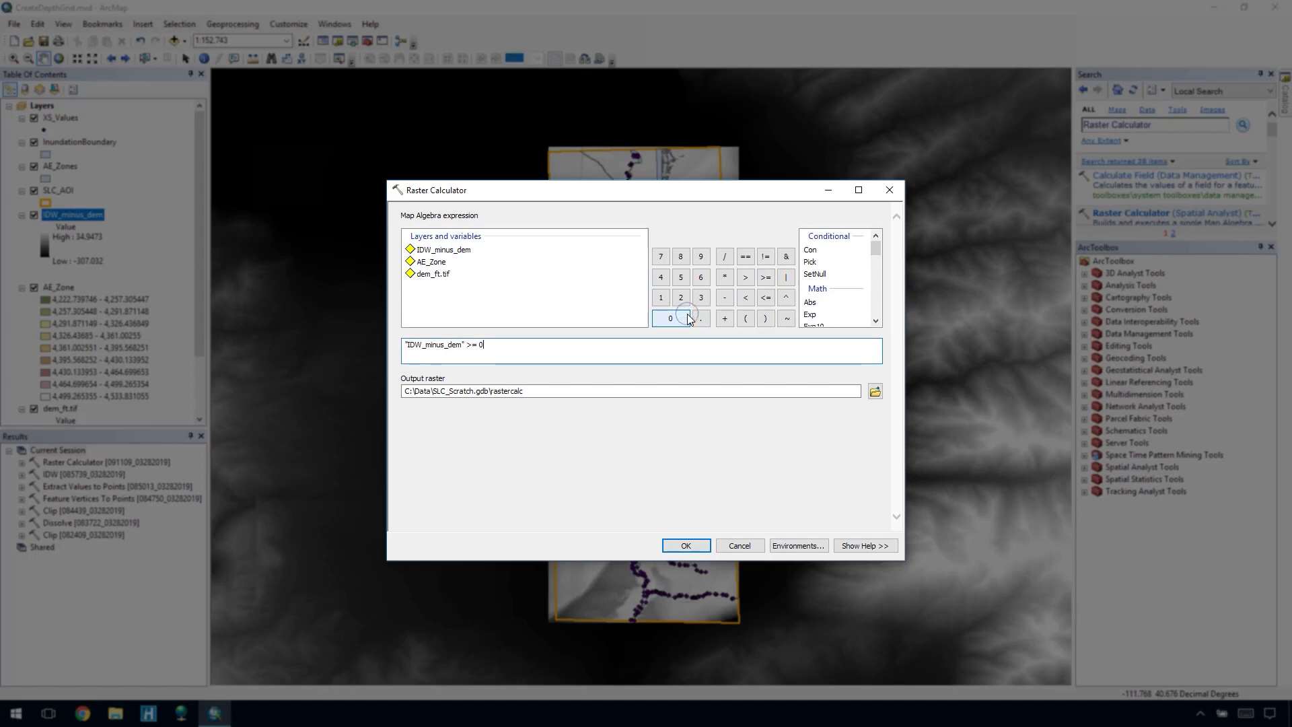
pyautogui.doubleClick(506, 391)
pyautogui.write('AE_')
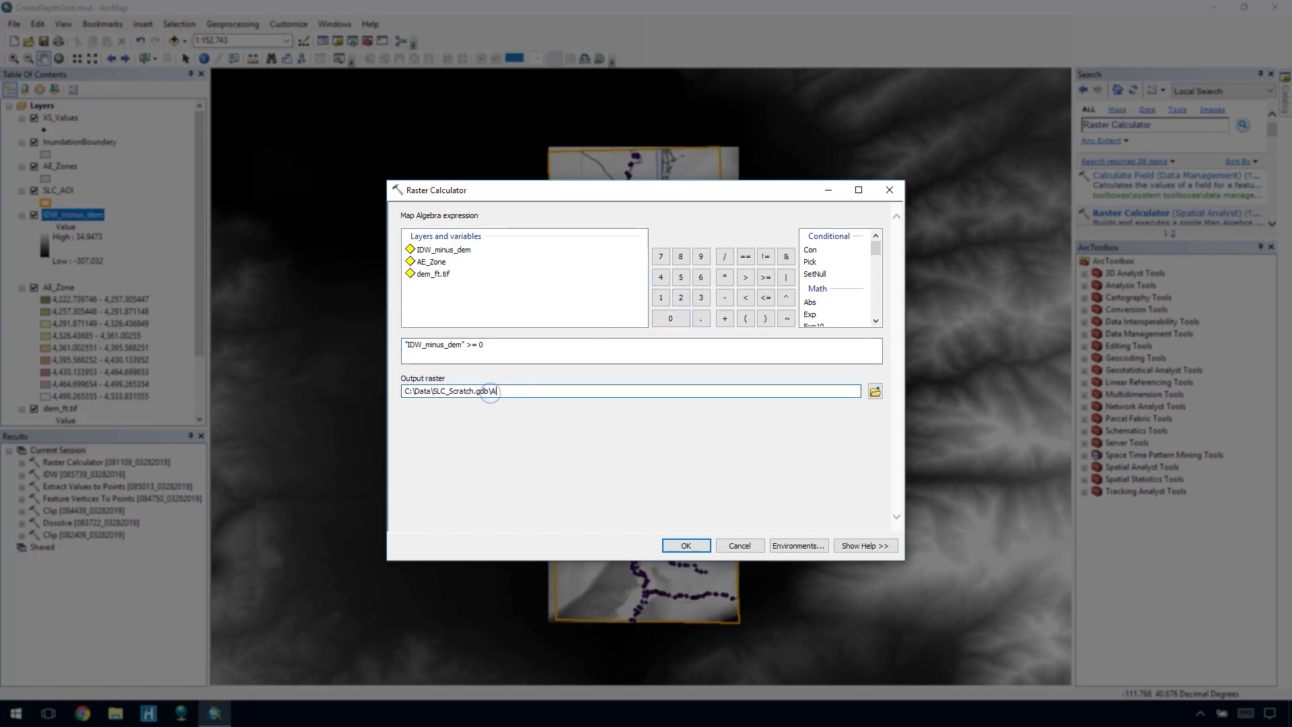
pyautogui.write('nonzero')
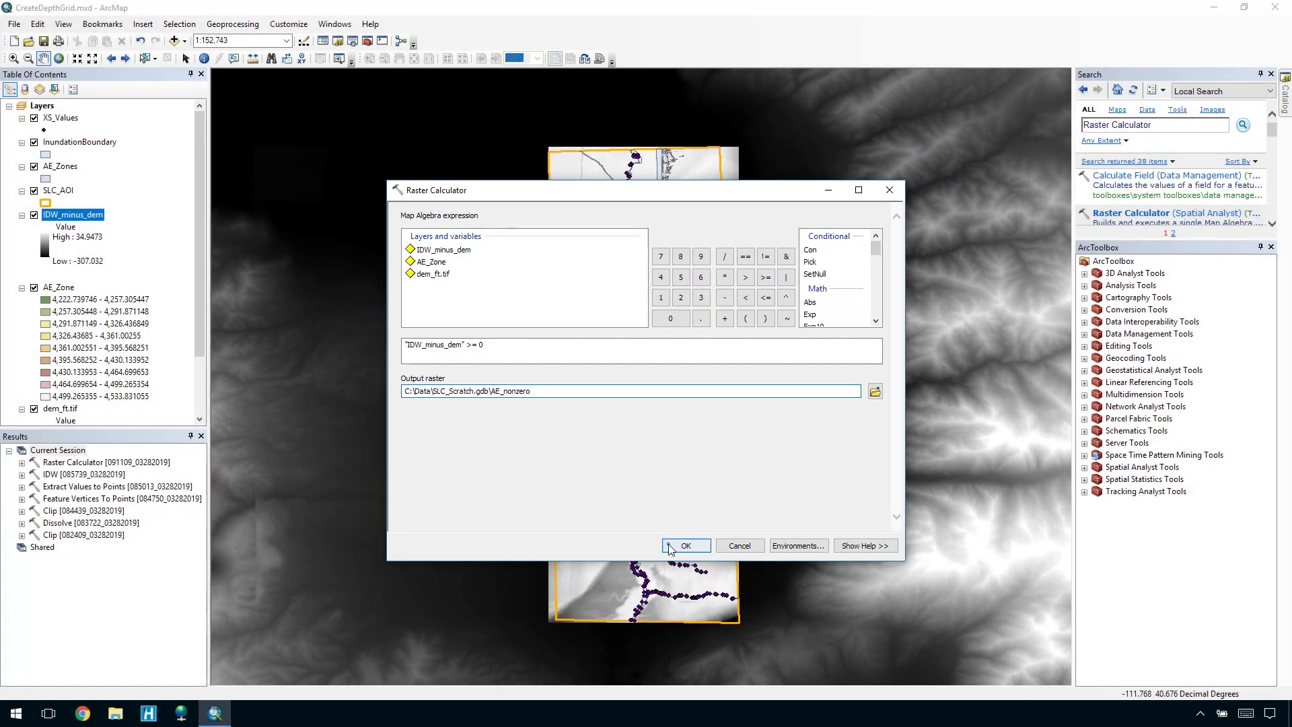
pyautogui.click(670, 547)
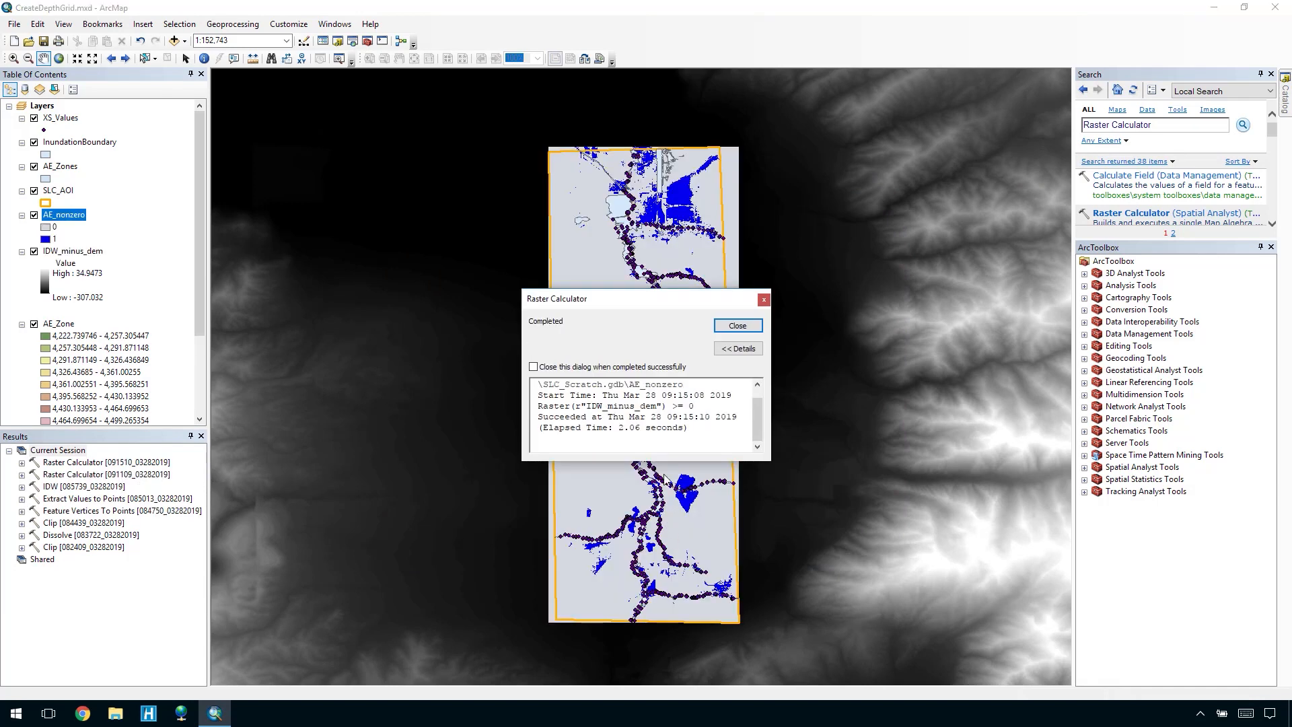
pyautogui.click(725, 327)
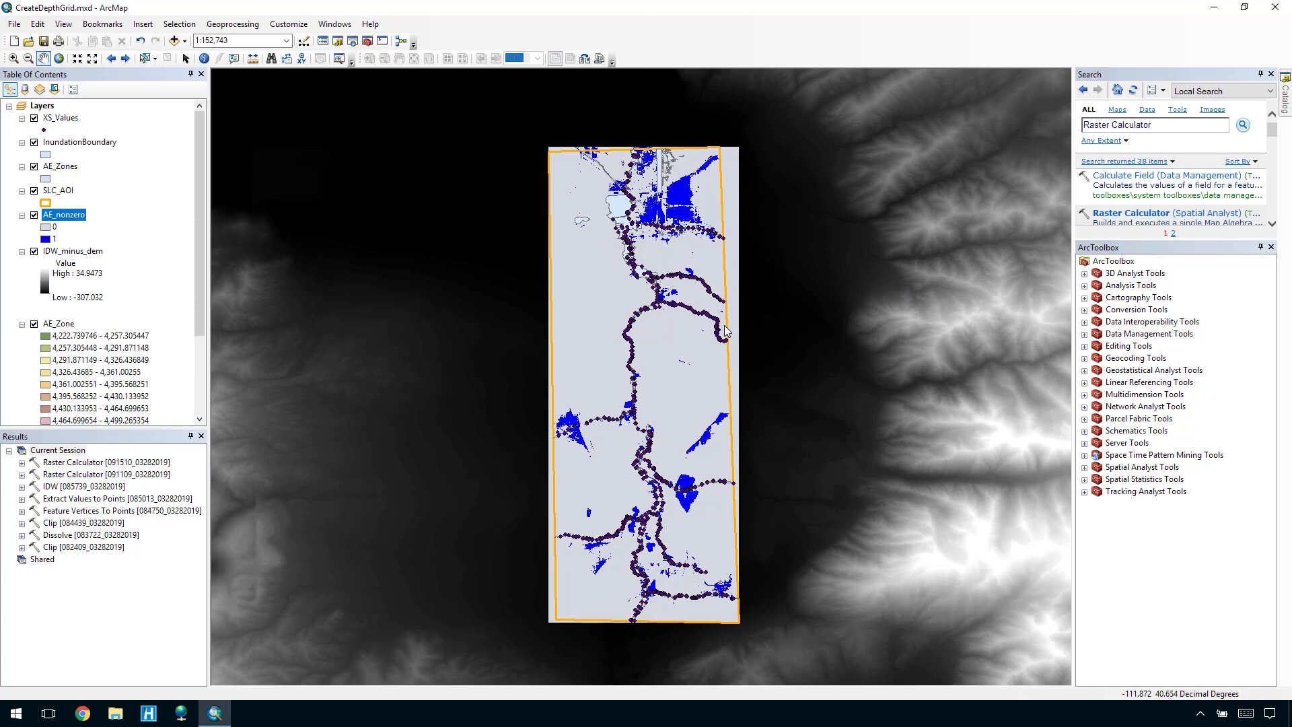
# Step: Hide the XS_Values, InundationBoundary and AE_Zones layers to view the AE_nonzero raster in the northern part of the area
pyautogui.moveTo(710, 245); pyautogui.dragTo(751, 254)
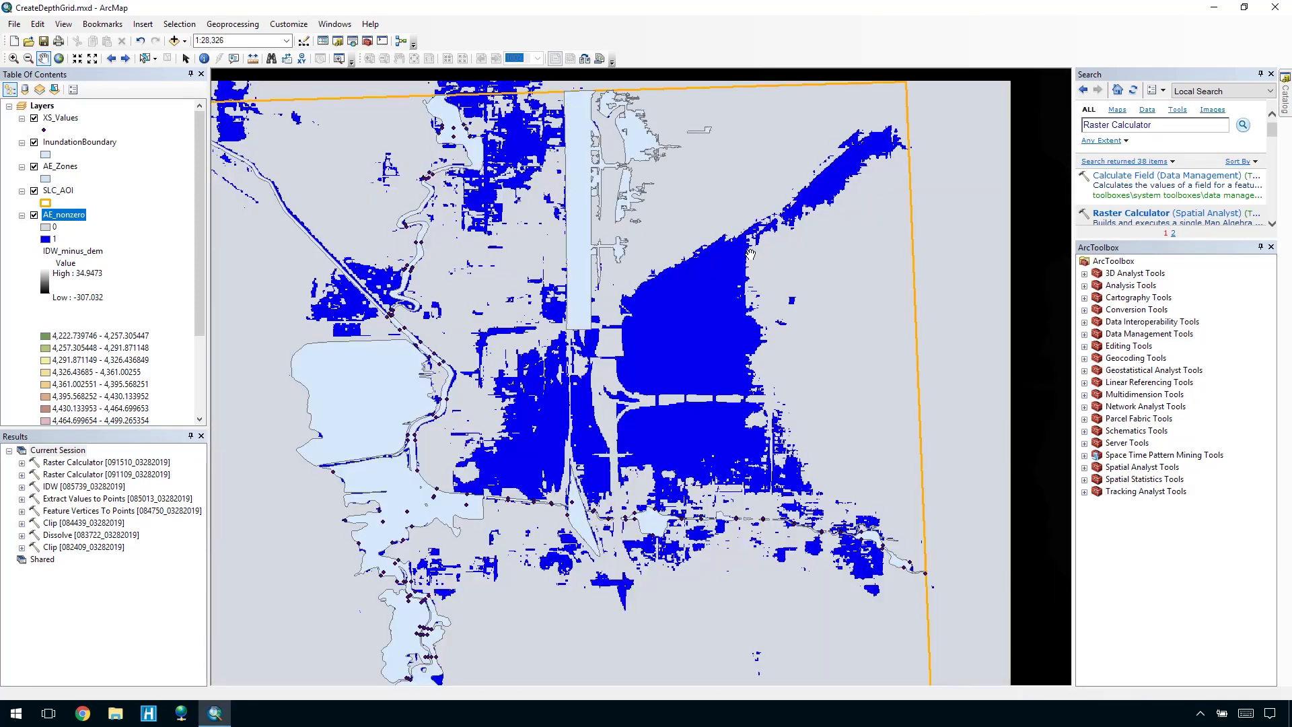
pyautogui.click(34, 118)
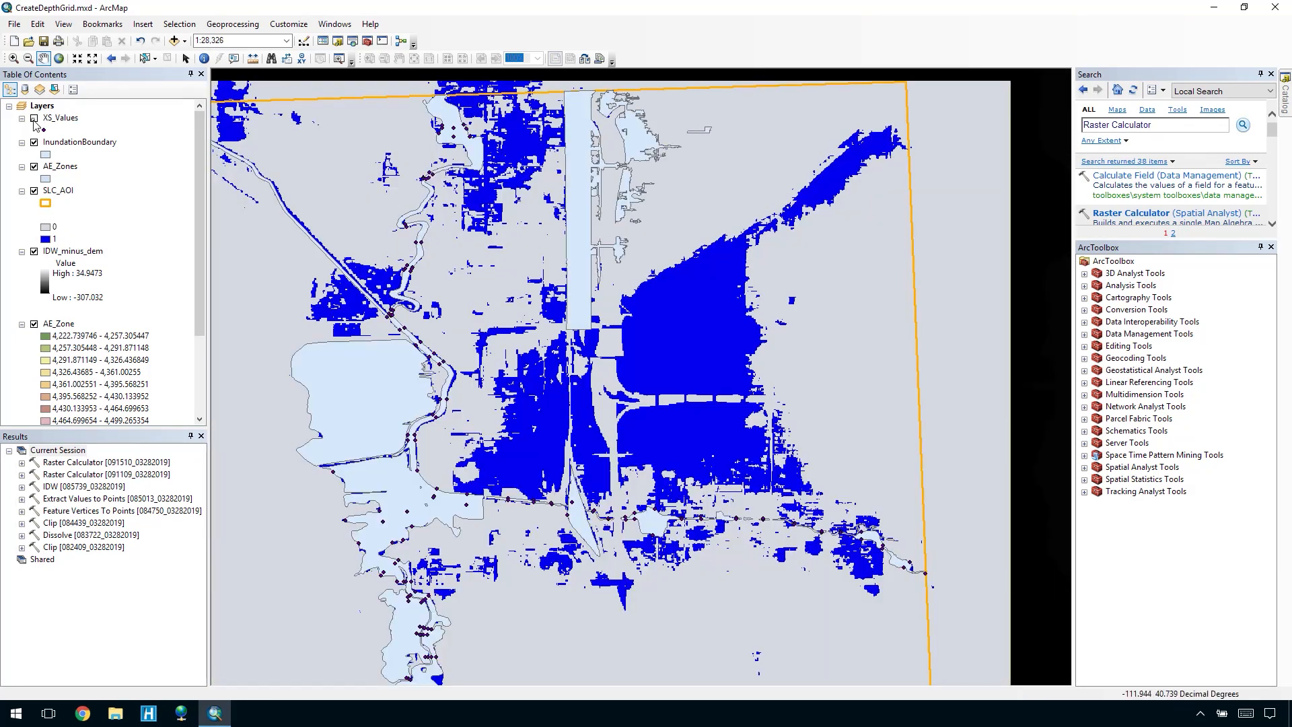
pyautogui.click(33, 142)
pyautogui.click(33, 166)
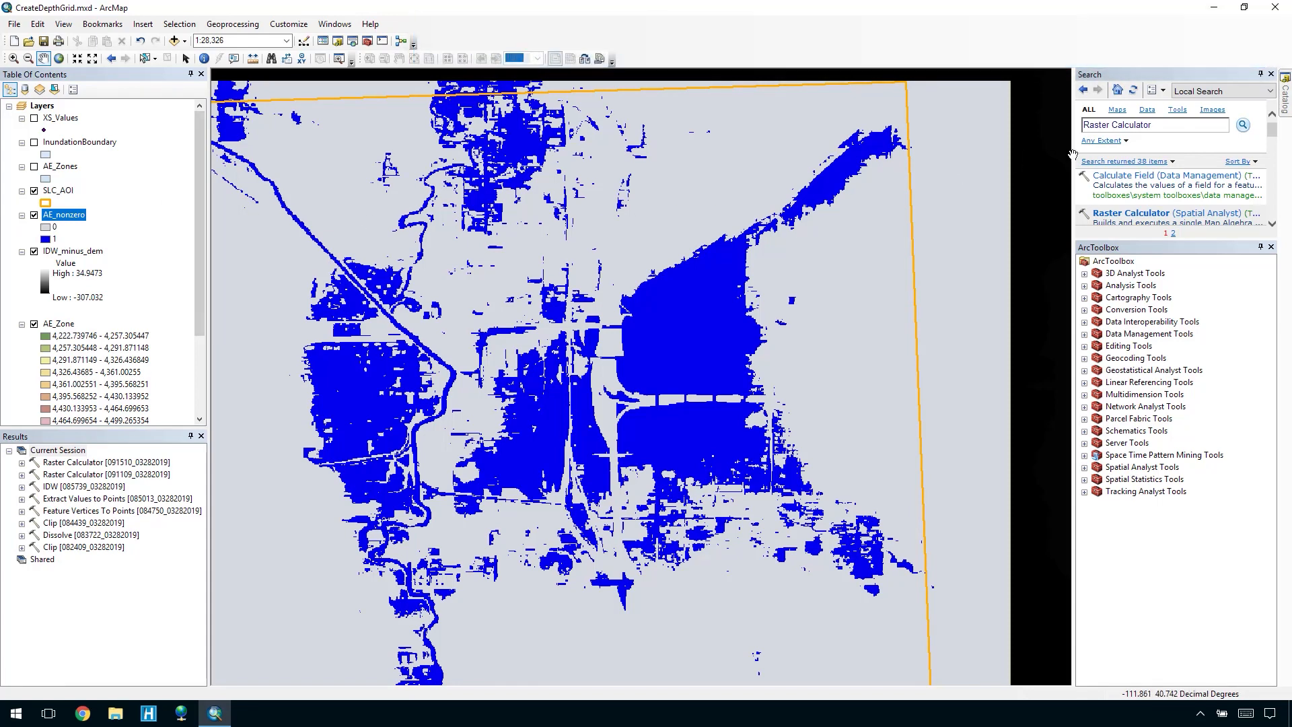
# Step: Find the Raster to Polygon tool and set AE_nonzero as its input raster, keeping Value as the field
pyautogui.click(1161, 128)
pyautogui.write('raster')
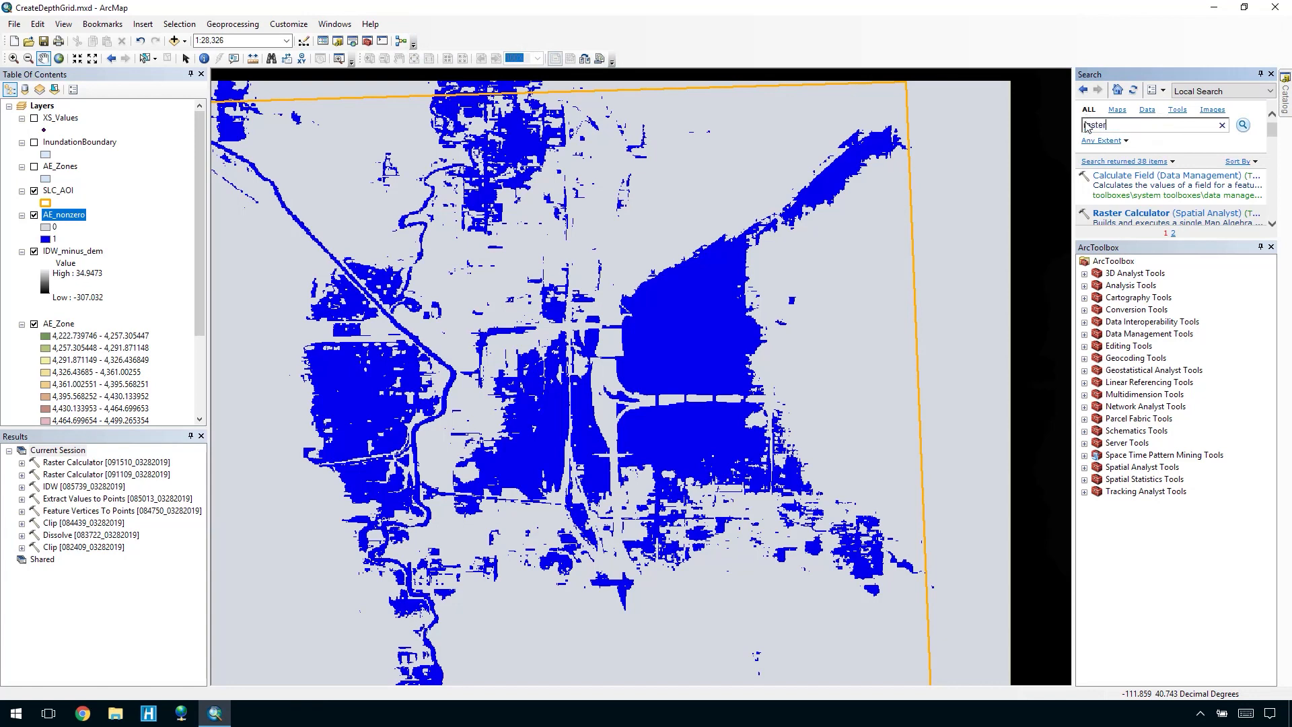
pyautogui.write(' to polygon')
pyautogui.press('Return')
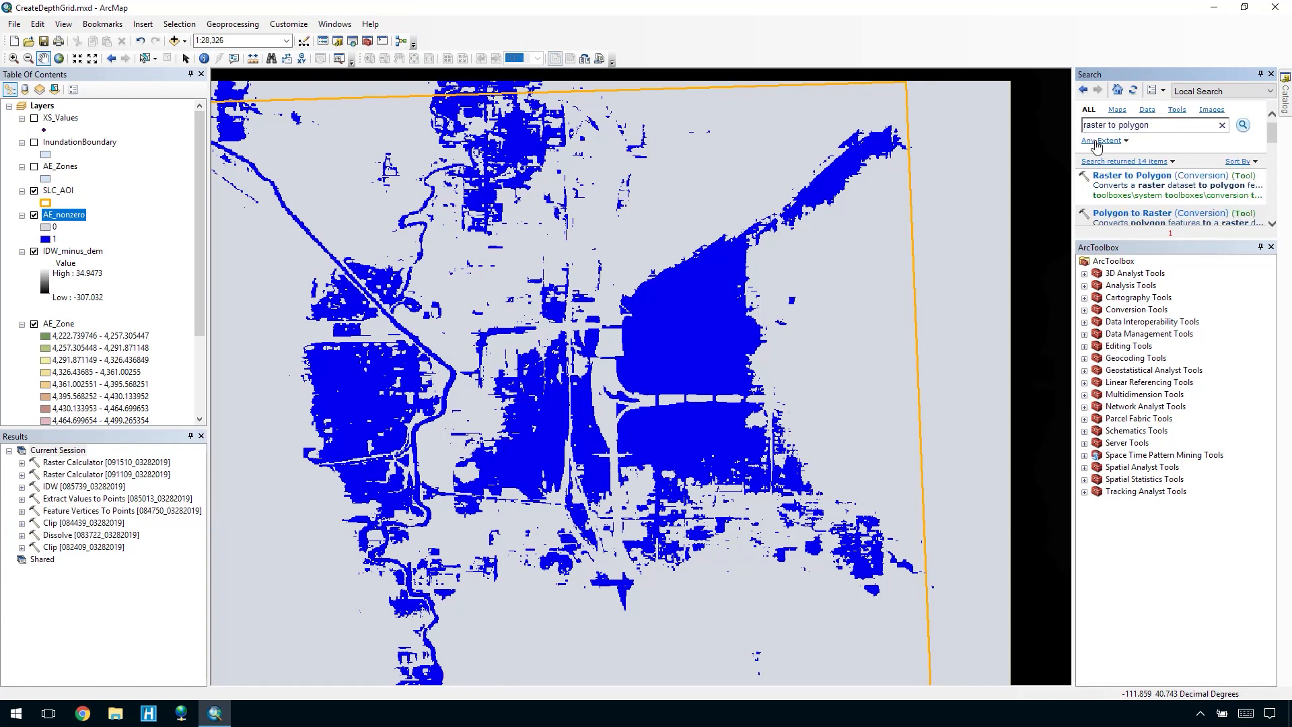
pyautogui.click(1128, 178)
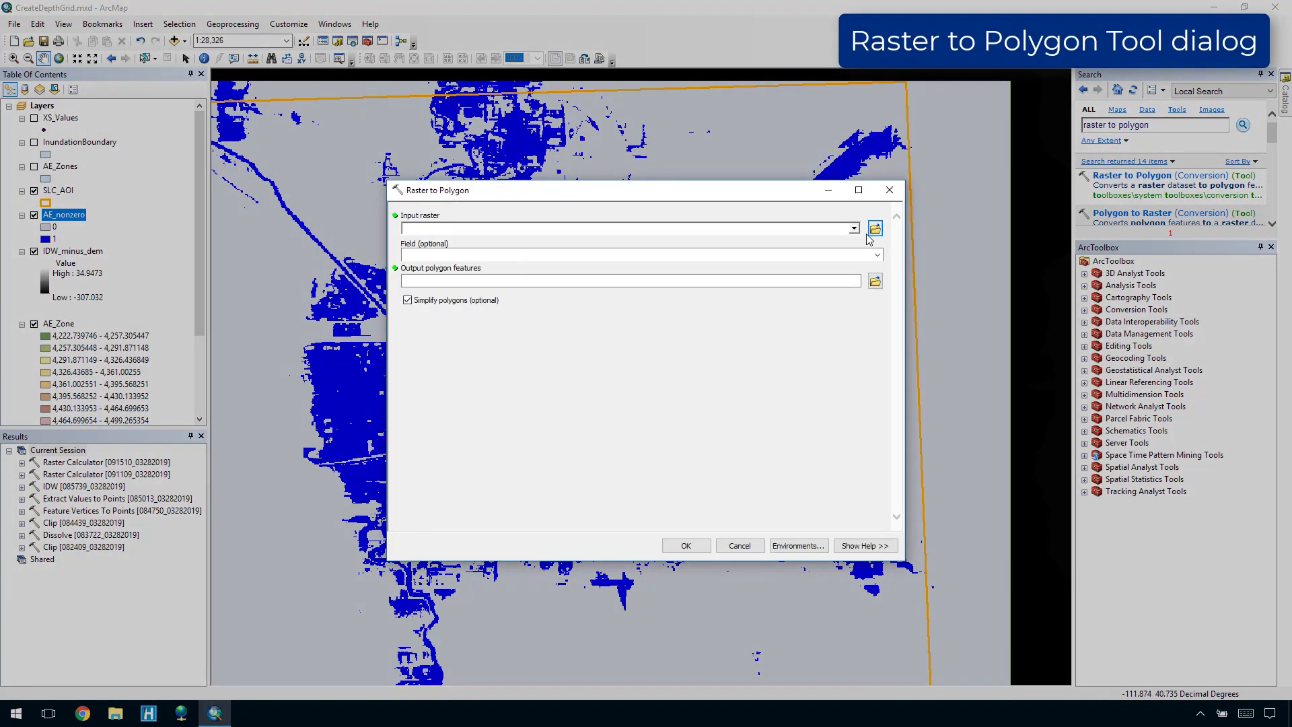
pyautogui.click(855, 229)
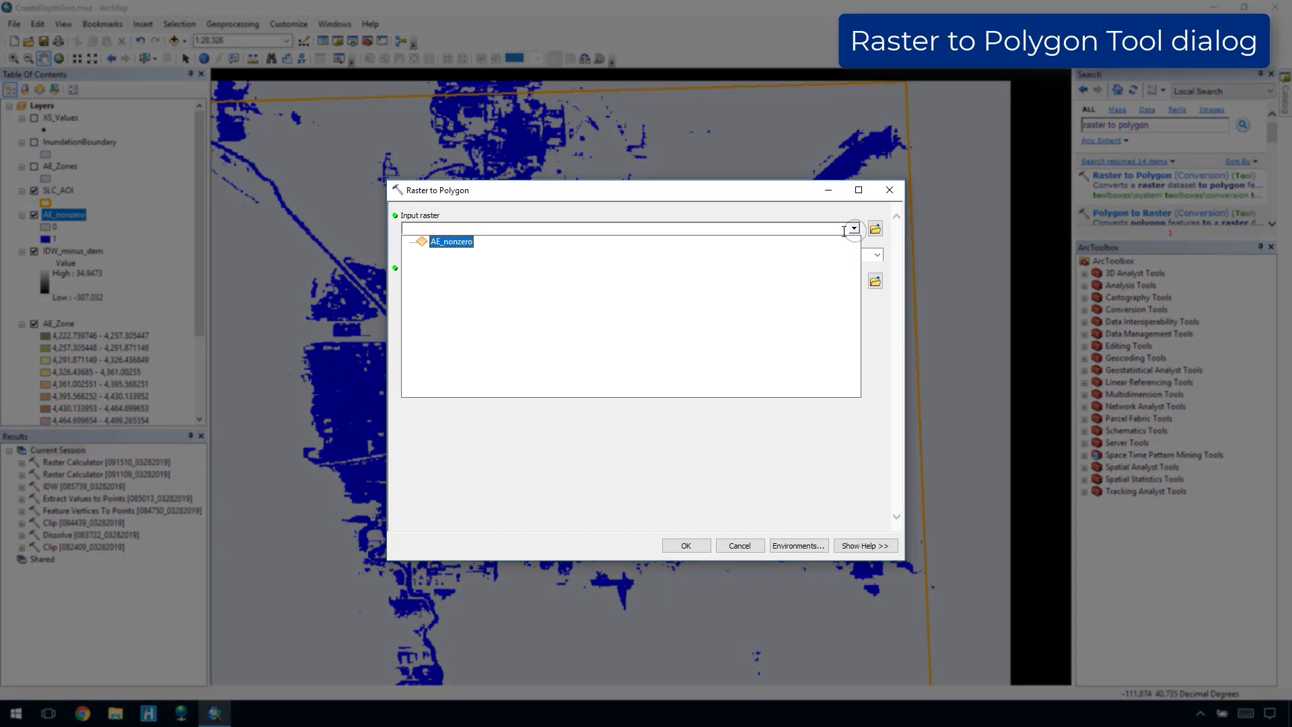
pyautogui.click(834, 243)
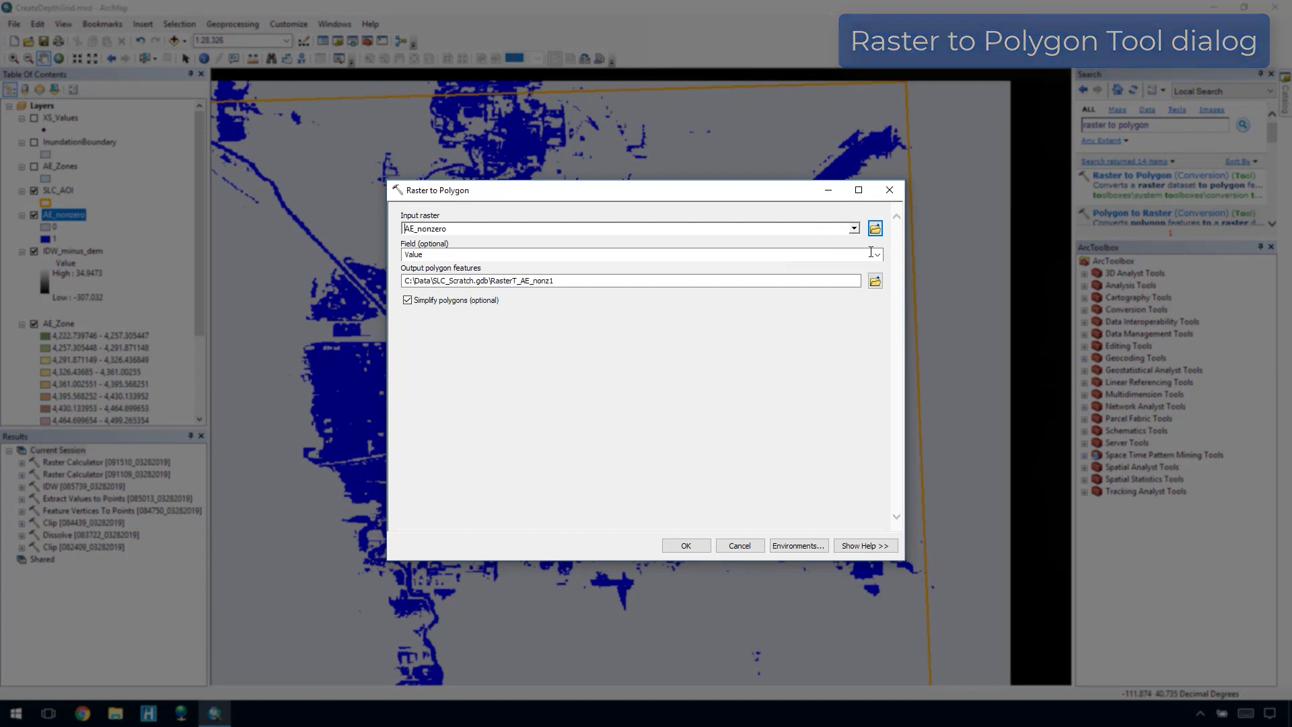
pyautogui.click(877, 254)
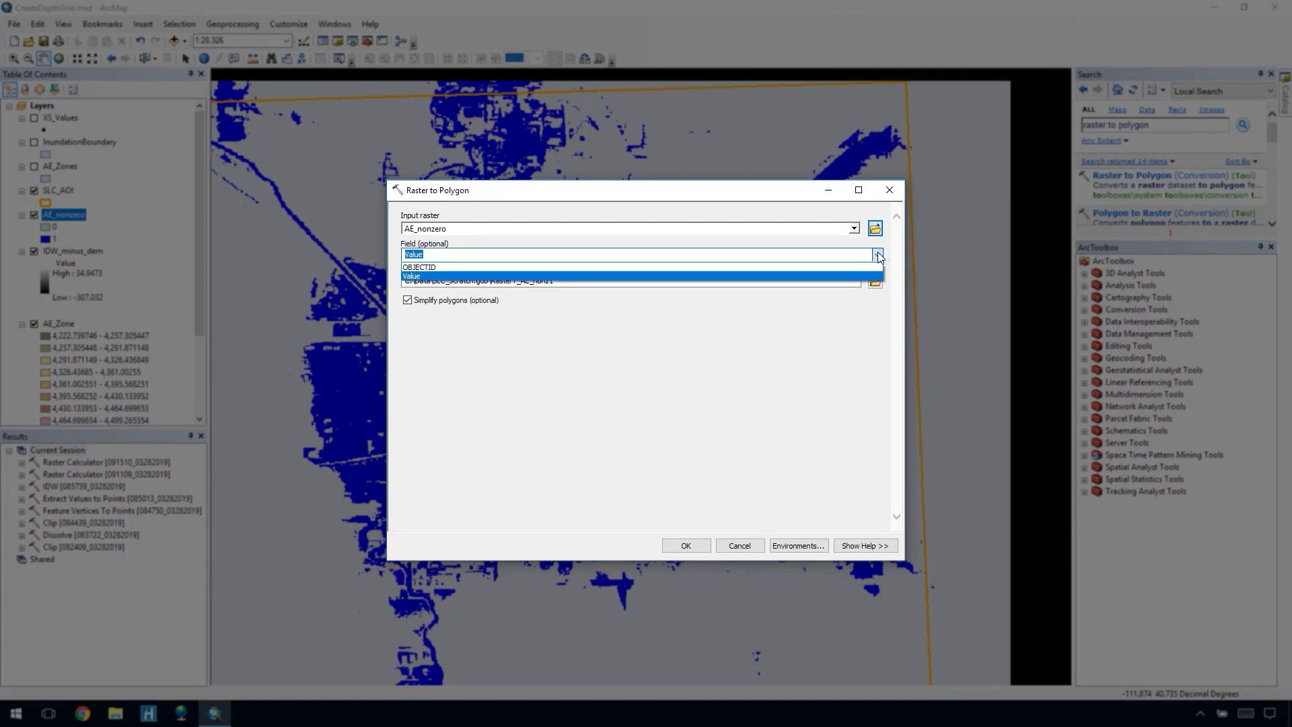
pyautogui.click(878, 256)
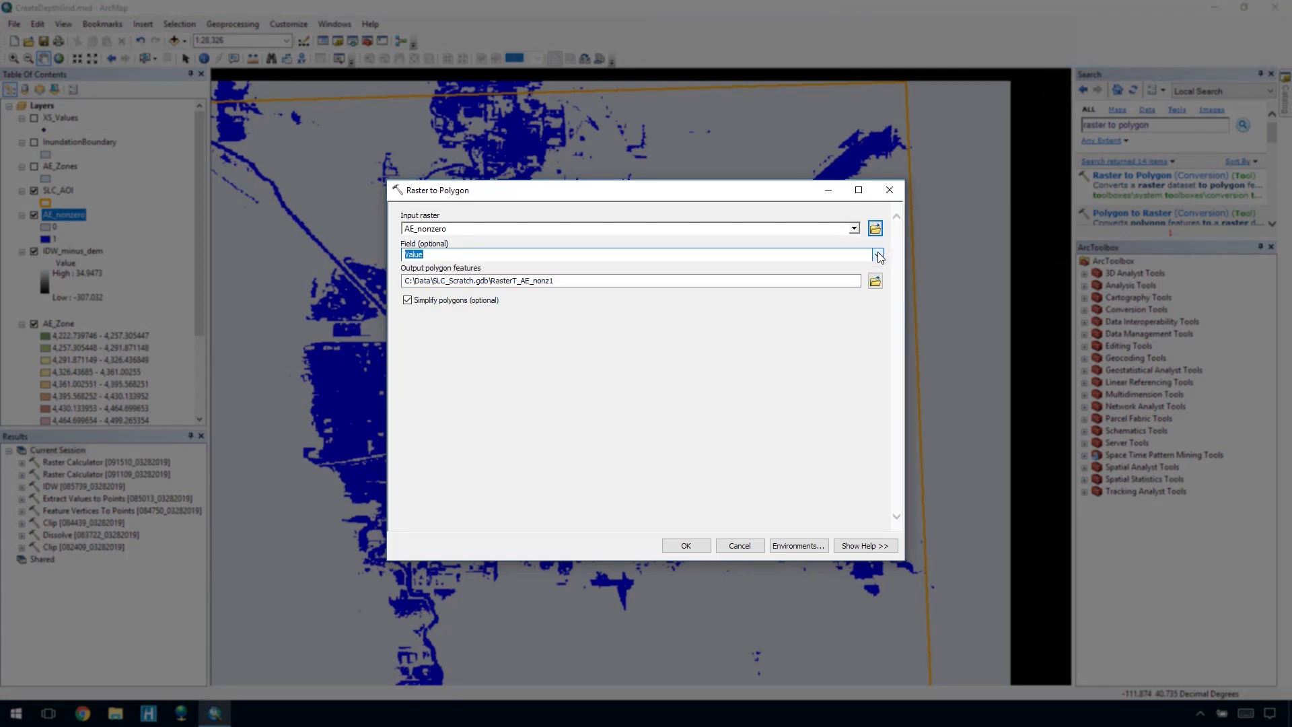
# Step: Turn off polygon simplification, name the output AE_nonzero_polygon in SLC_Scratch.gdb, and run the raster-to-polygon conversion
pyautogui.click(489, 303)
pyautogui.click(497, 281)
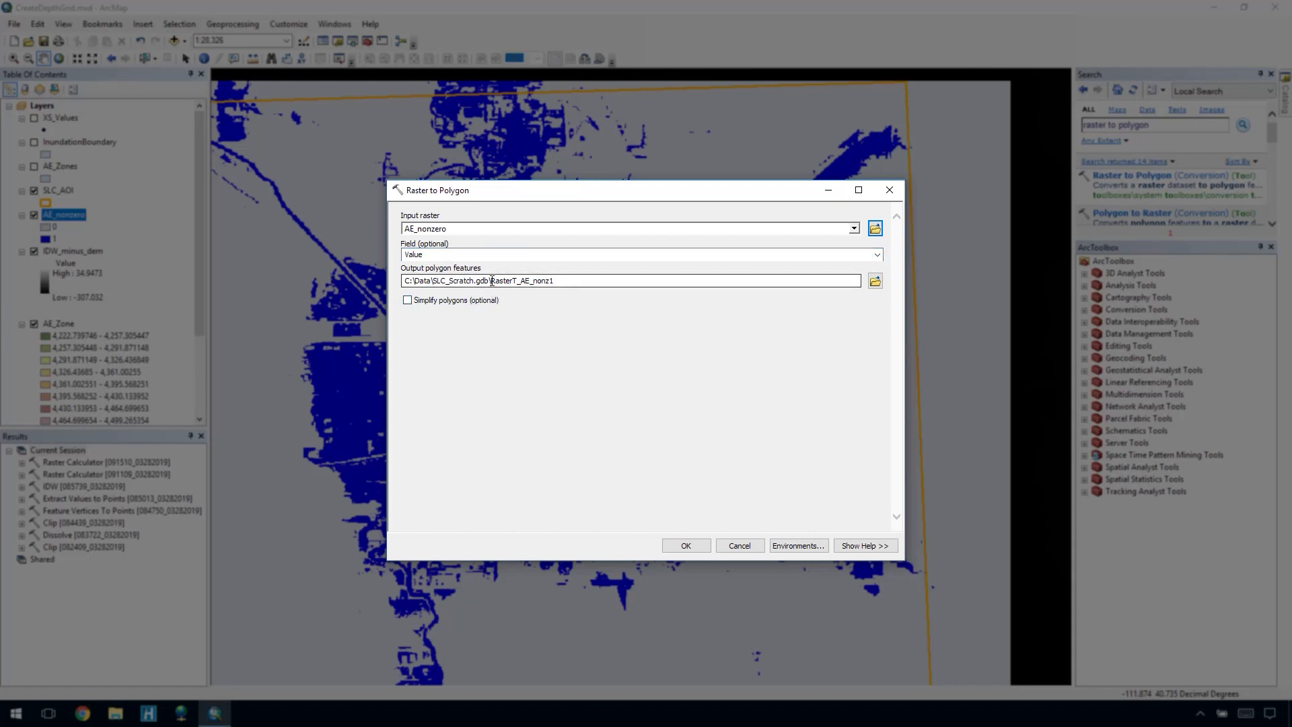
pyautogui.doubleClick(497, 280)
pyautogui.write('AE')
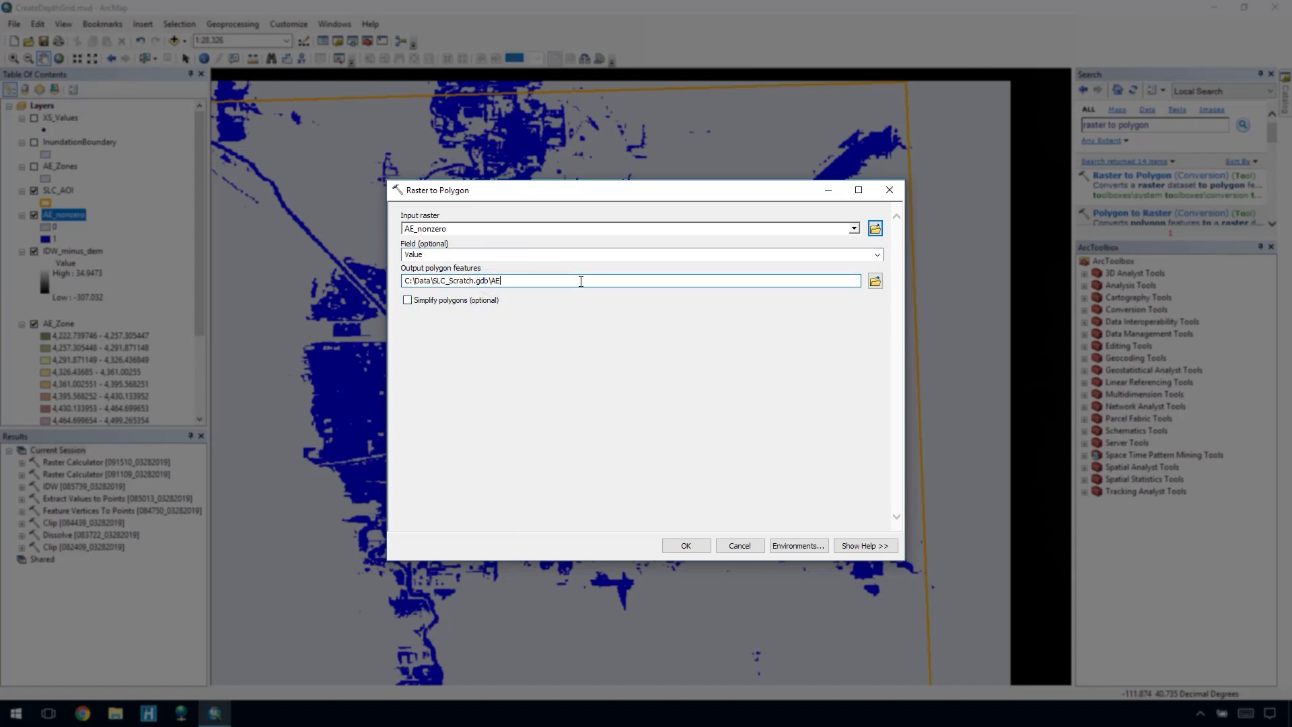
pyautogui.write('_nonzero_polygon')
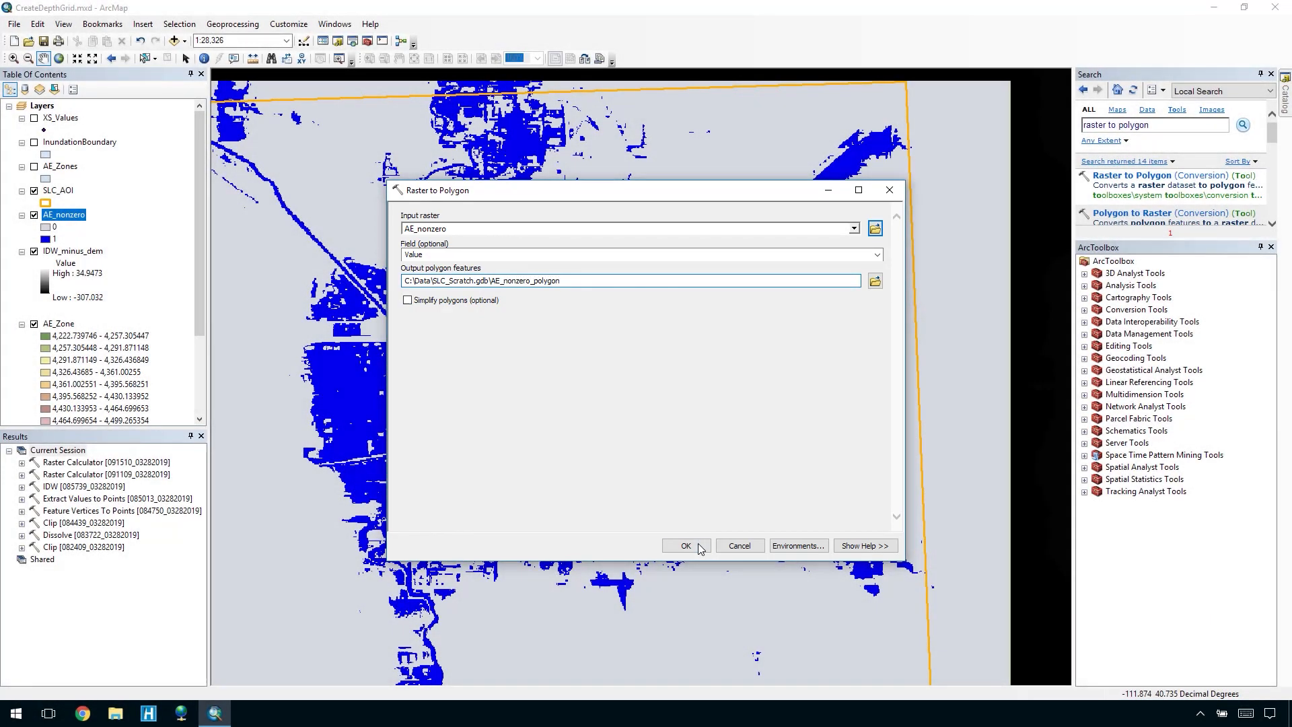
pyautogui.click(687, 545)
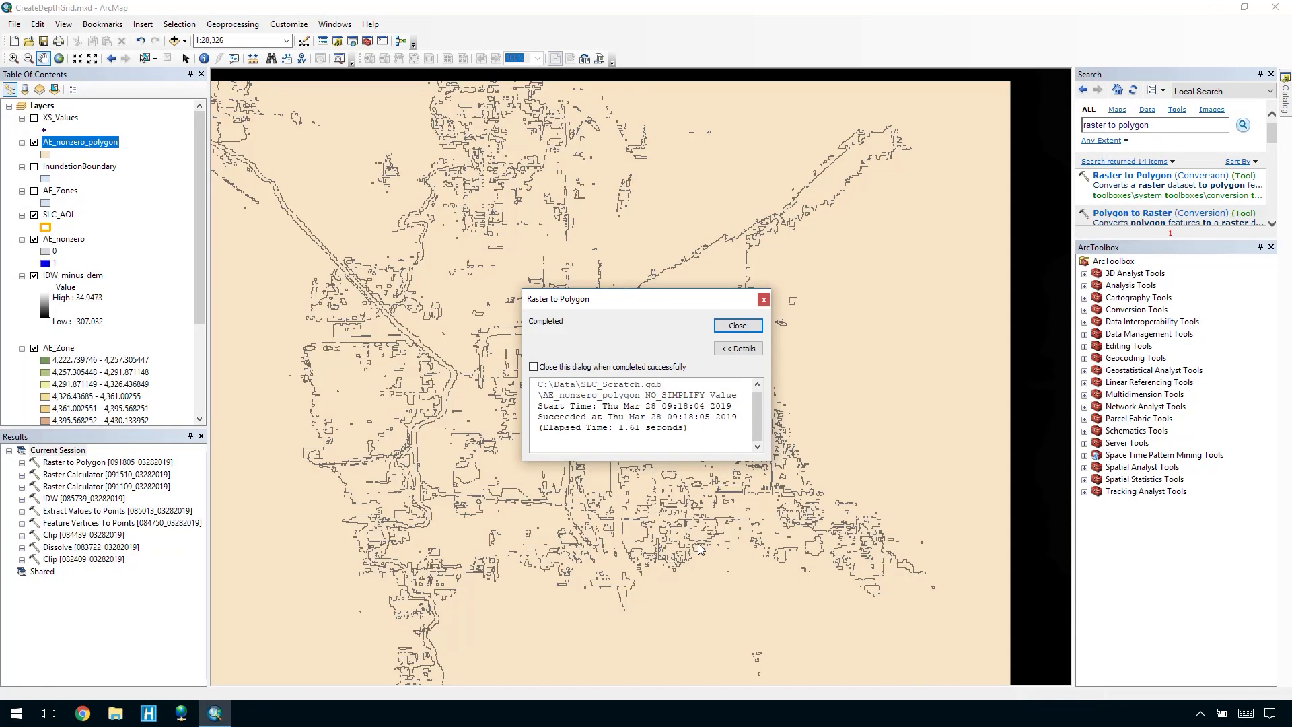
pyautogui.click(727, 326)
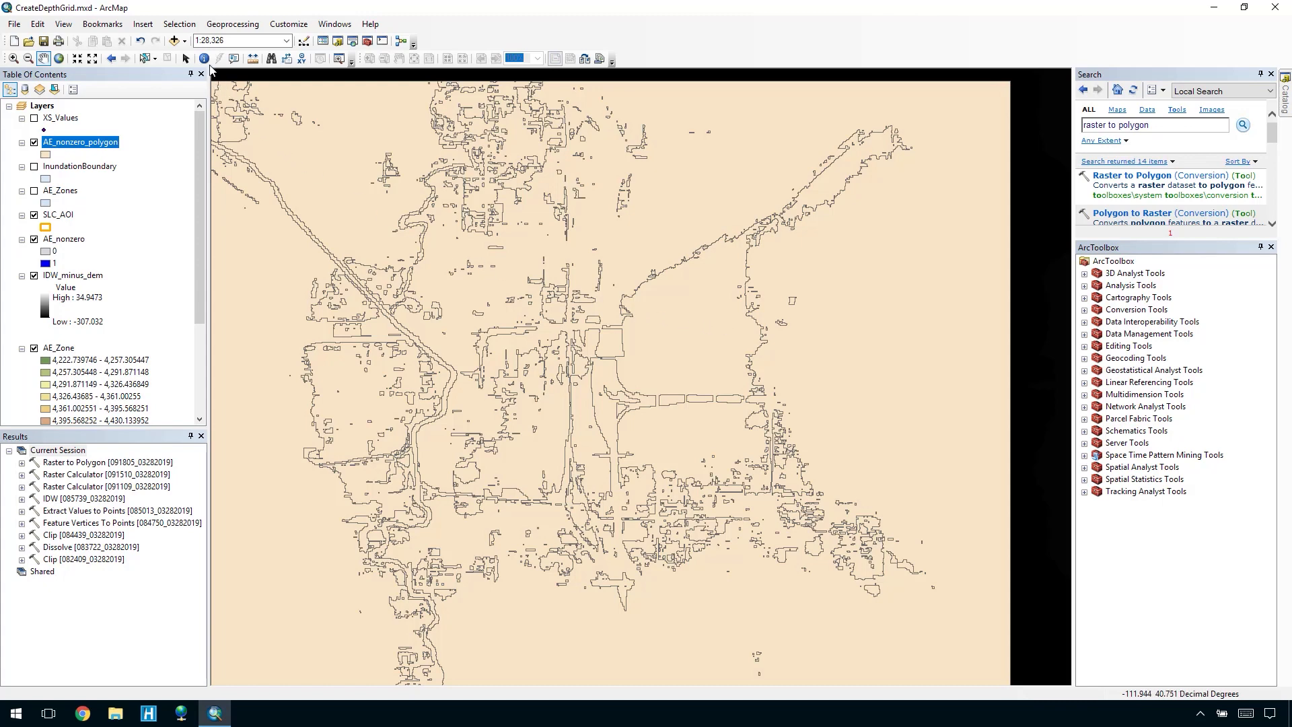
# Step: Select the features of AE_nonzero_polygon by attributes with the expression gridcode = 1
pyautogui.click(179, 23)
pyautogui.click(176, 38)
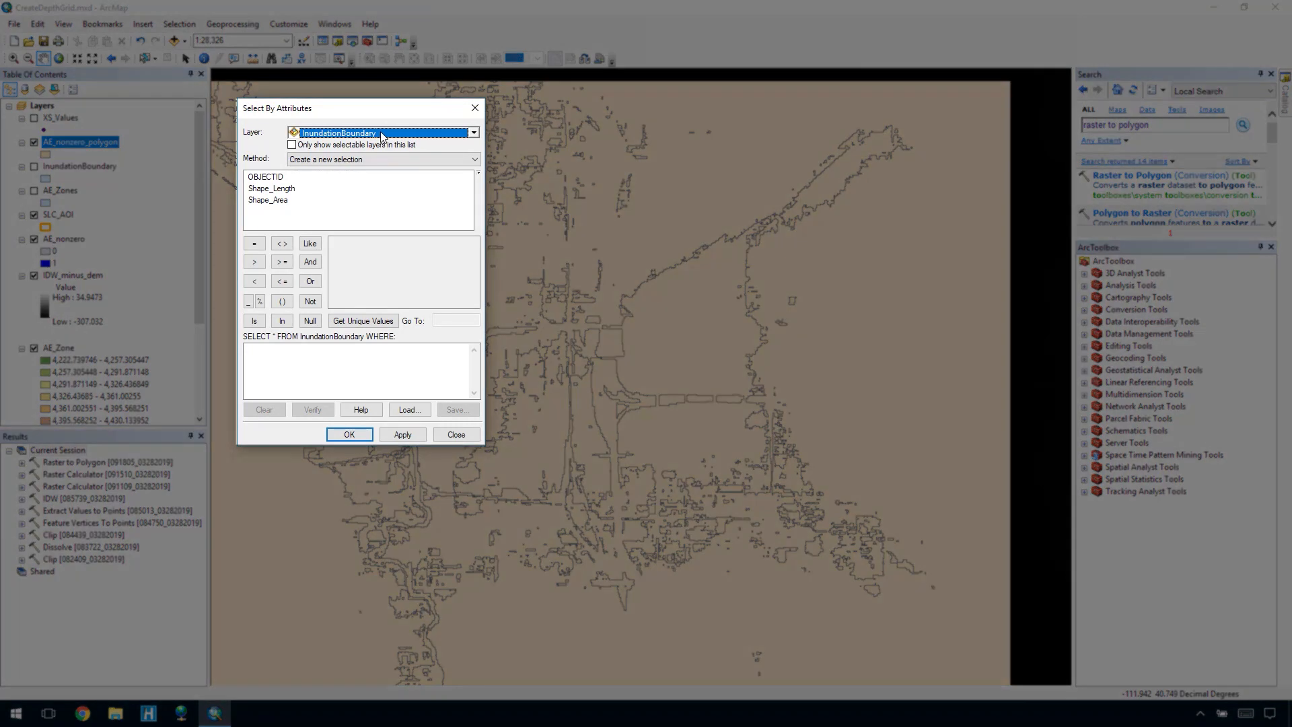
pyautogui.click(402, 133)
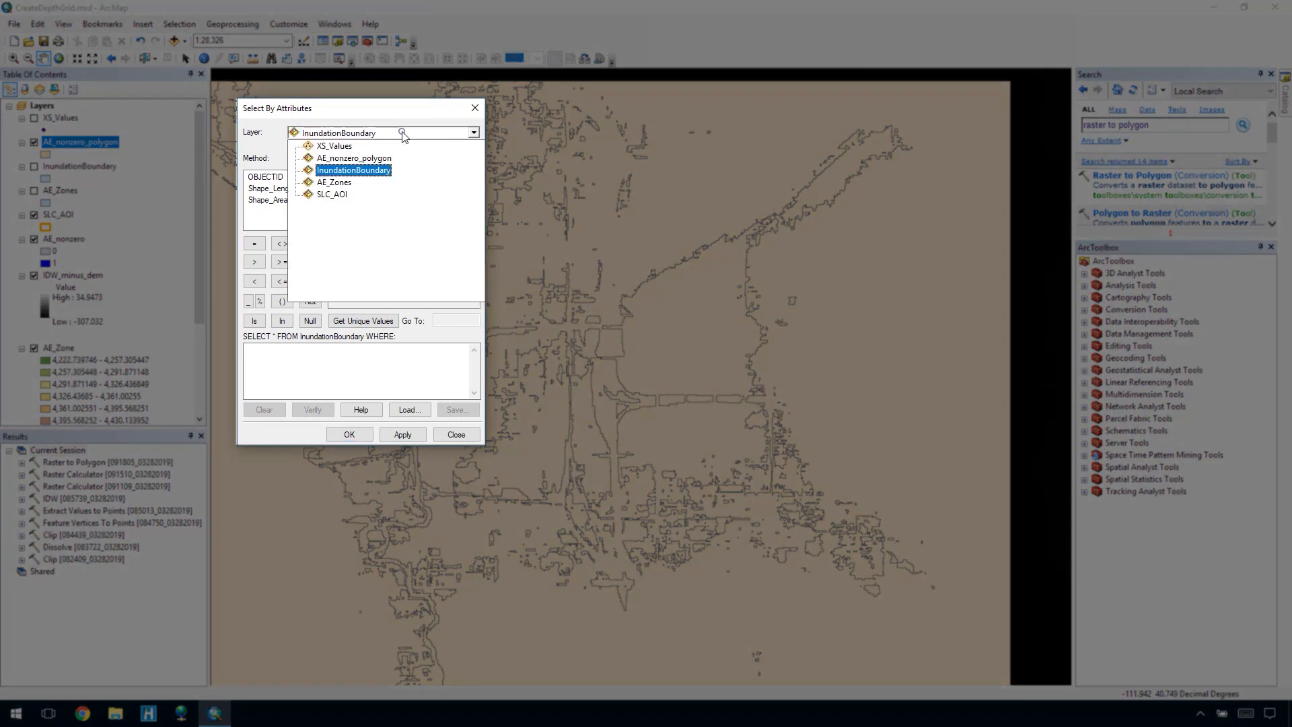
pyautogui.click(384, 161)
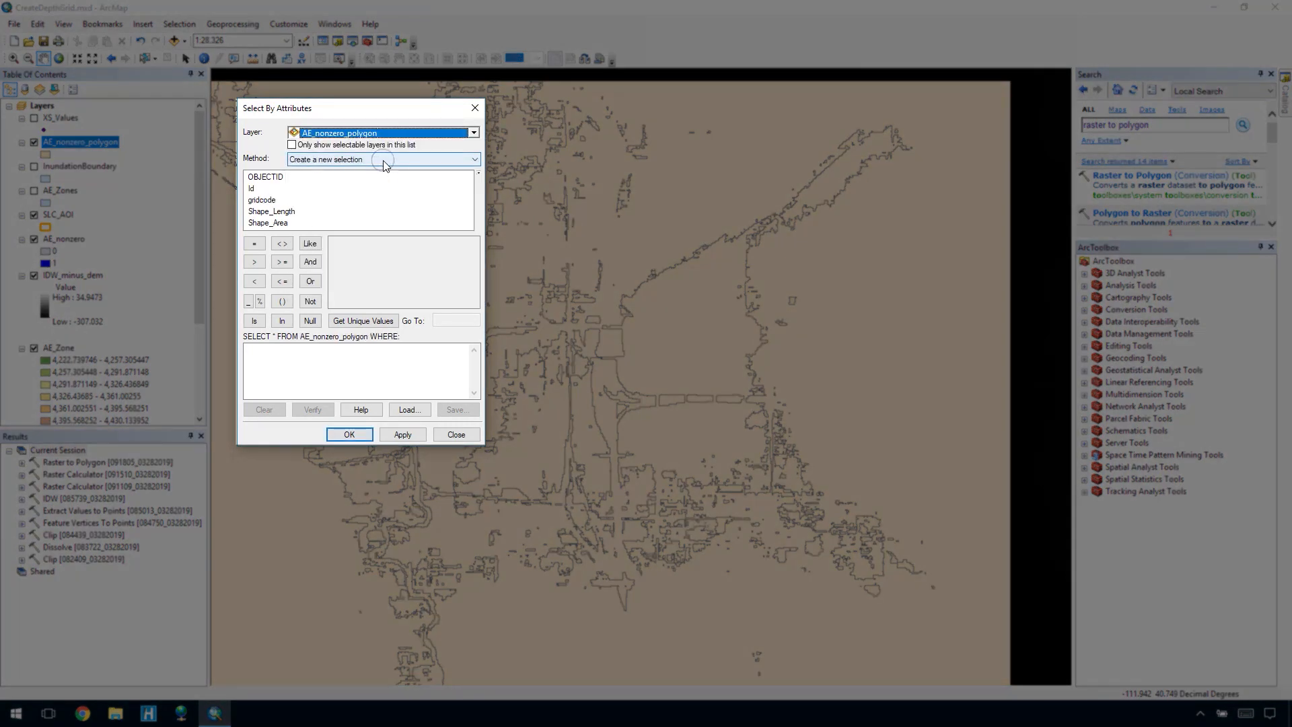
pyautogui.doubleClick(264, 200)
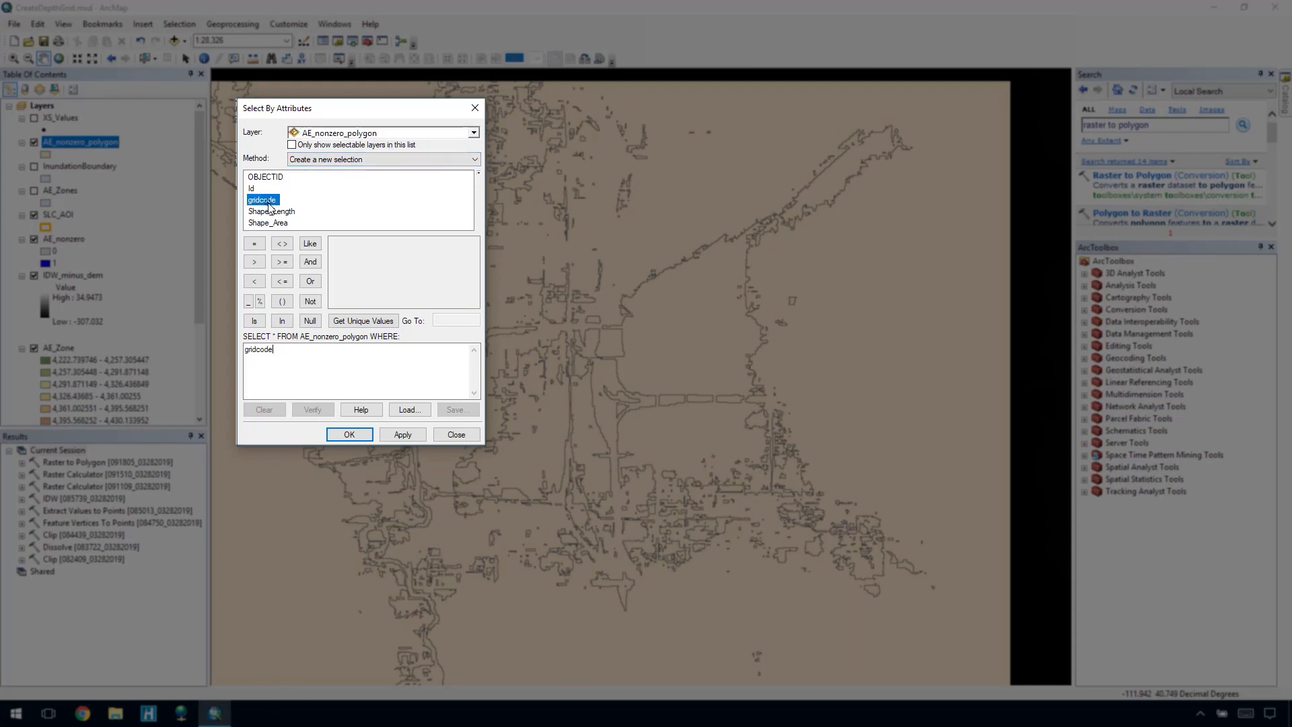
pyautogui.click(253, 243)
pyautogui.click(350, 321)
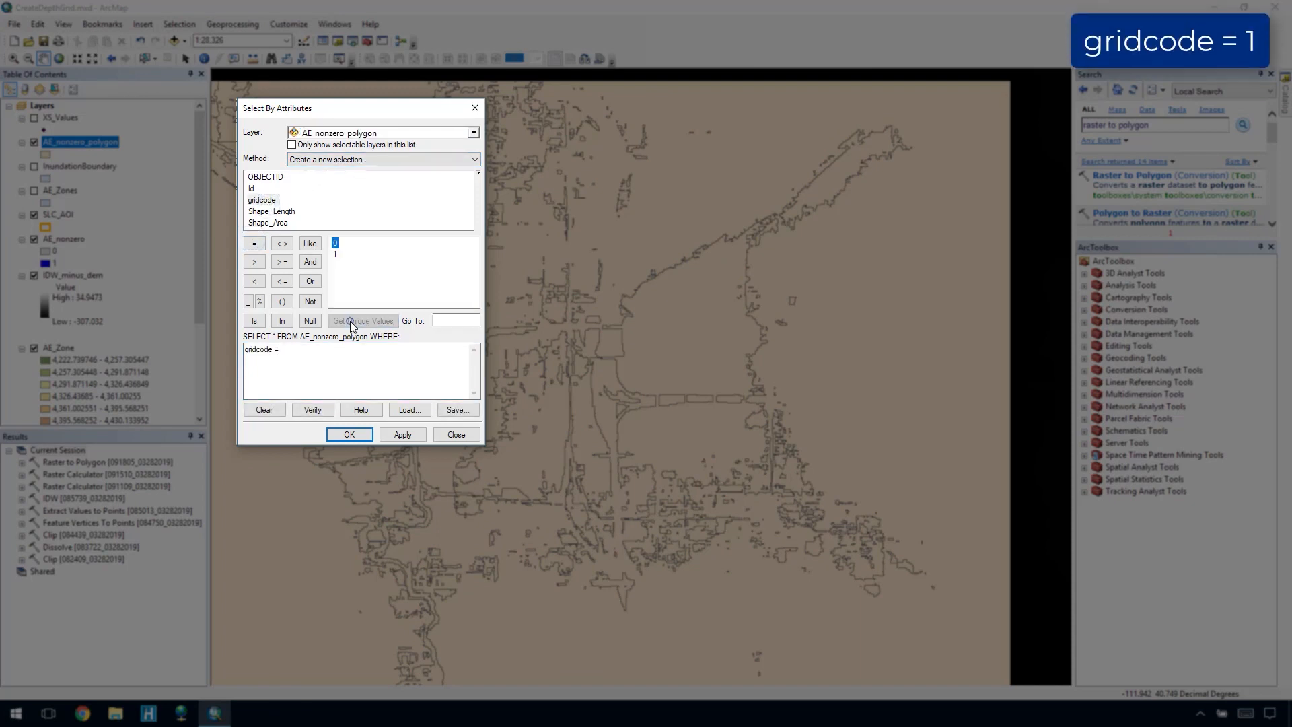
pyautogui.doubleClick(335, 254)
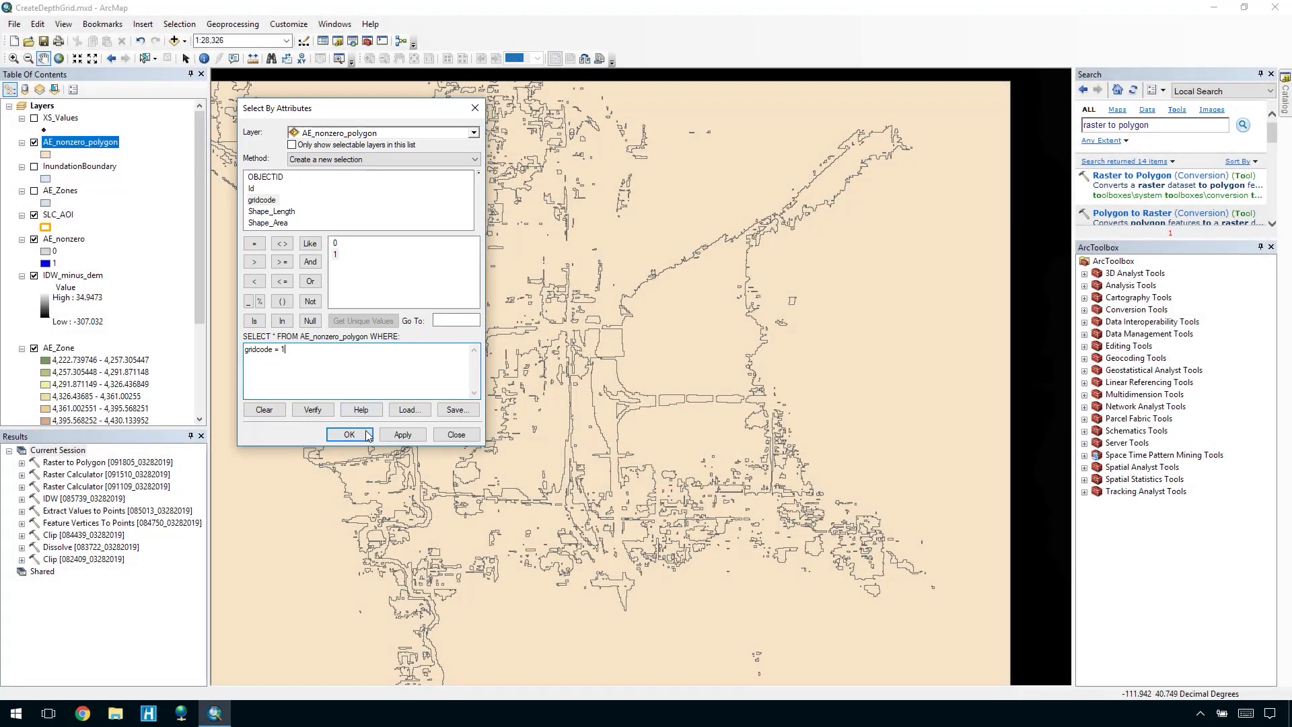
pyautogui.click(349, 434)
# Step: Export the selected AE_nonzero_polygon features to SLC_Scratch.gdb as Gridcode1 and add the result to the map as a layer
pyautogui.rightClick(145, 153)
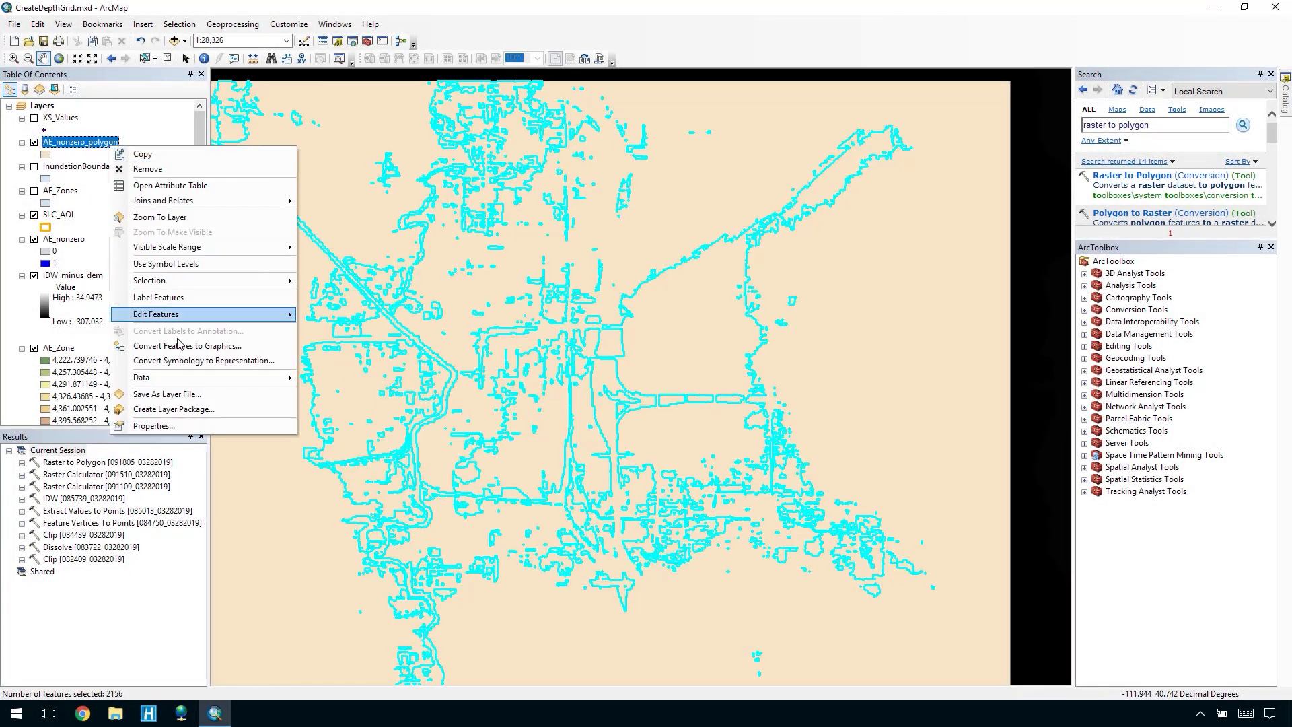
pyautogui.moveTo(259, 372)
pyautogui.click(350, 390)
pyautogui.doubleClick(677, 377)
pyautogui.write('Inundated')
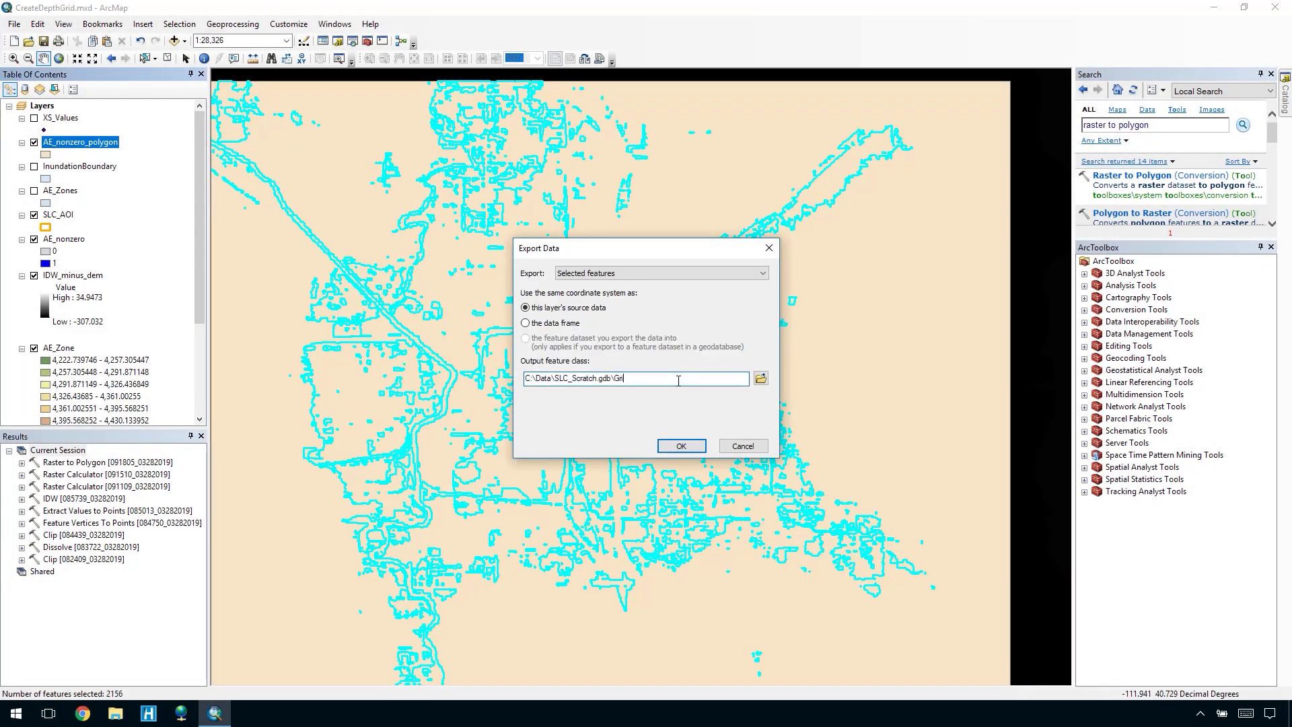
pyautogui.click(693, 444)
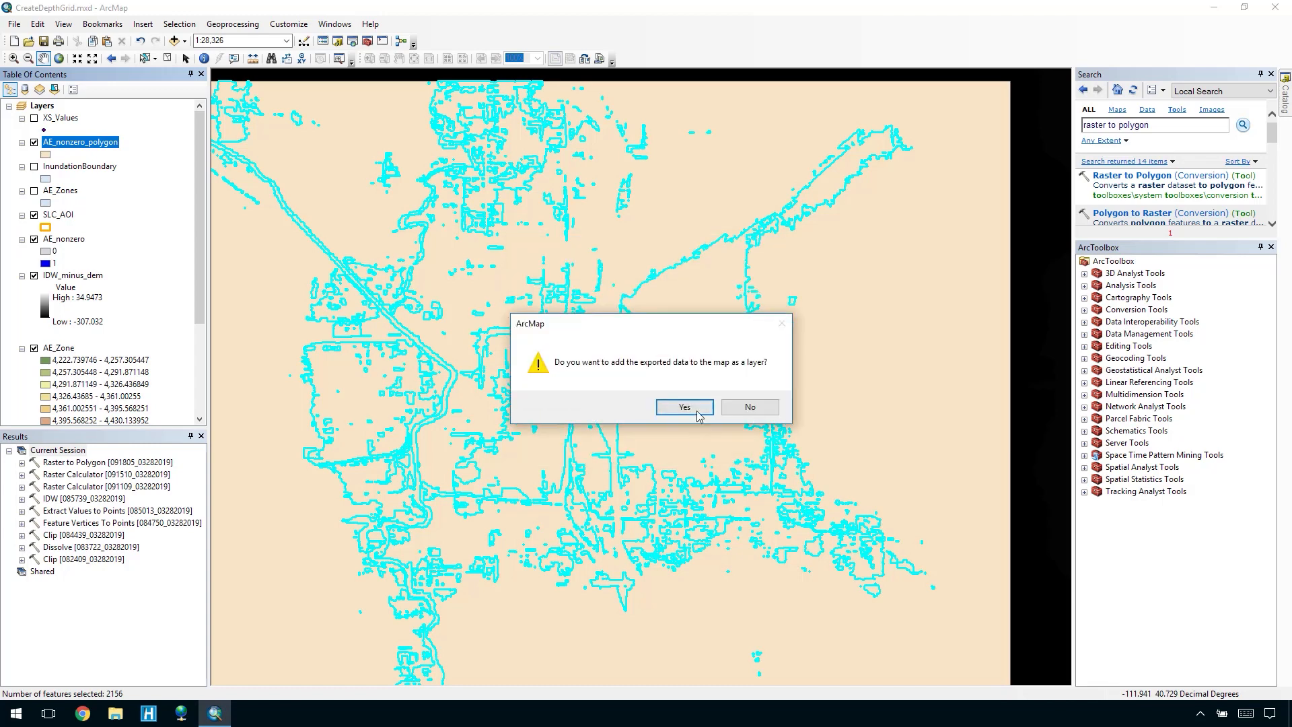
pyautogui.click(697, 409)
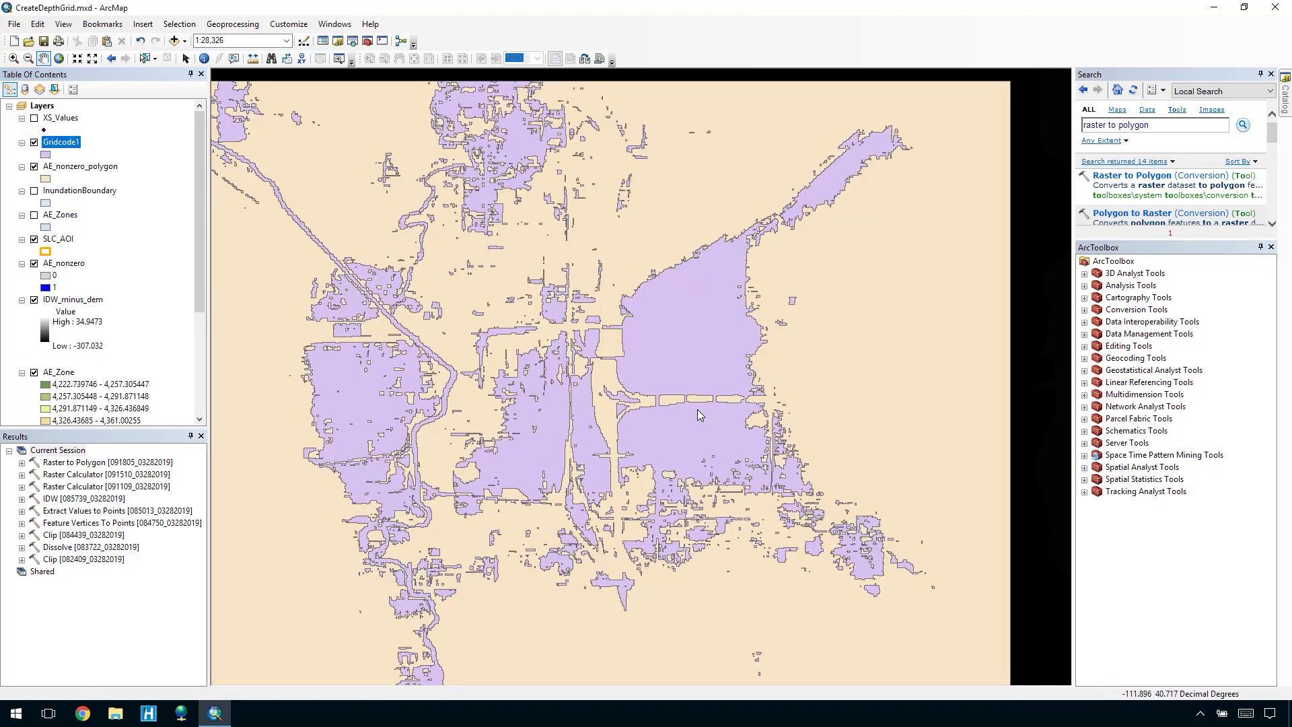
# Step: Clip the Gridcode1 features to AE_Zones with the Clip tool, saving the output as AE_Clip in SLC_Scratch.gdb
pyautogui.click(244, 29)
pyautogui.click(235, 55)
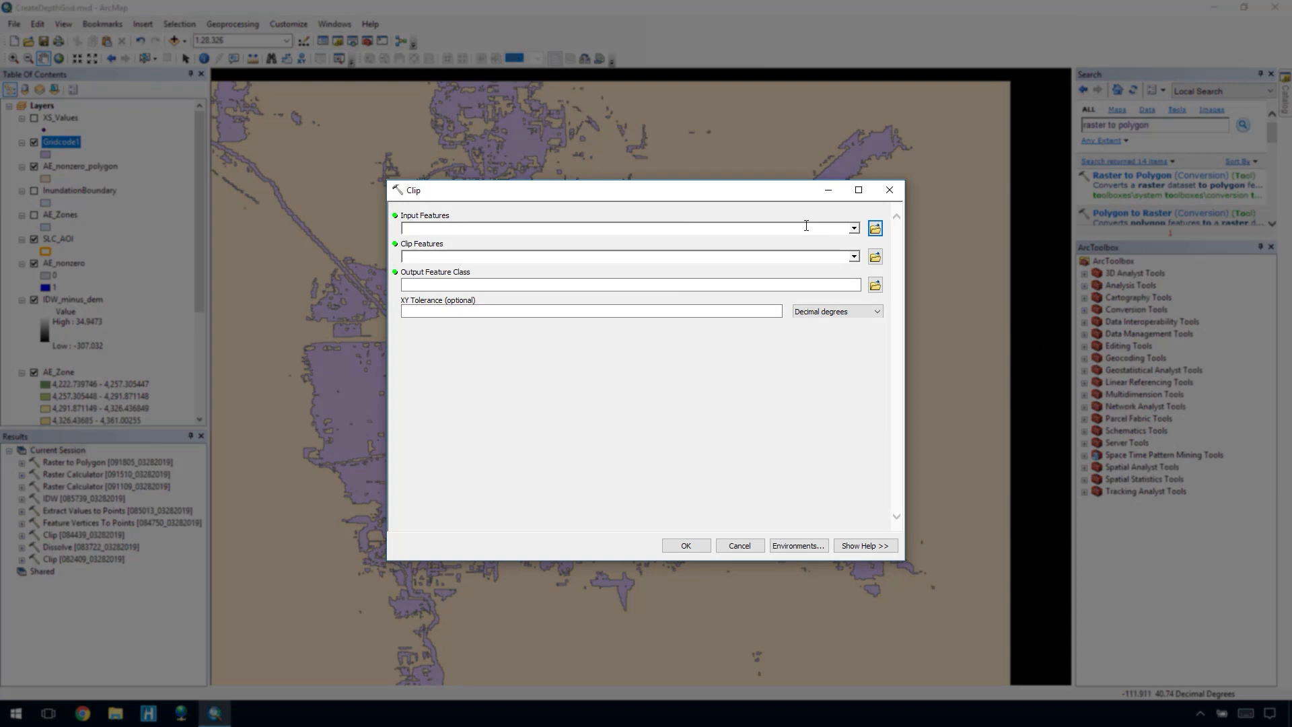
pyautogui.click(854, 228)
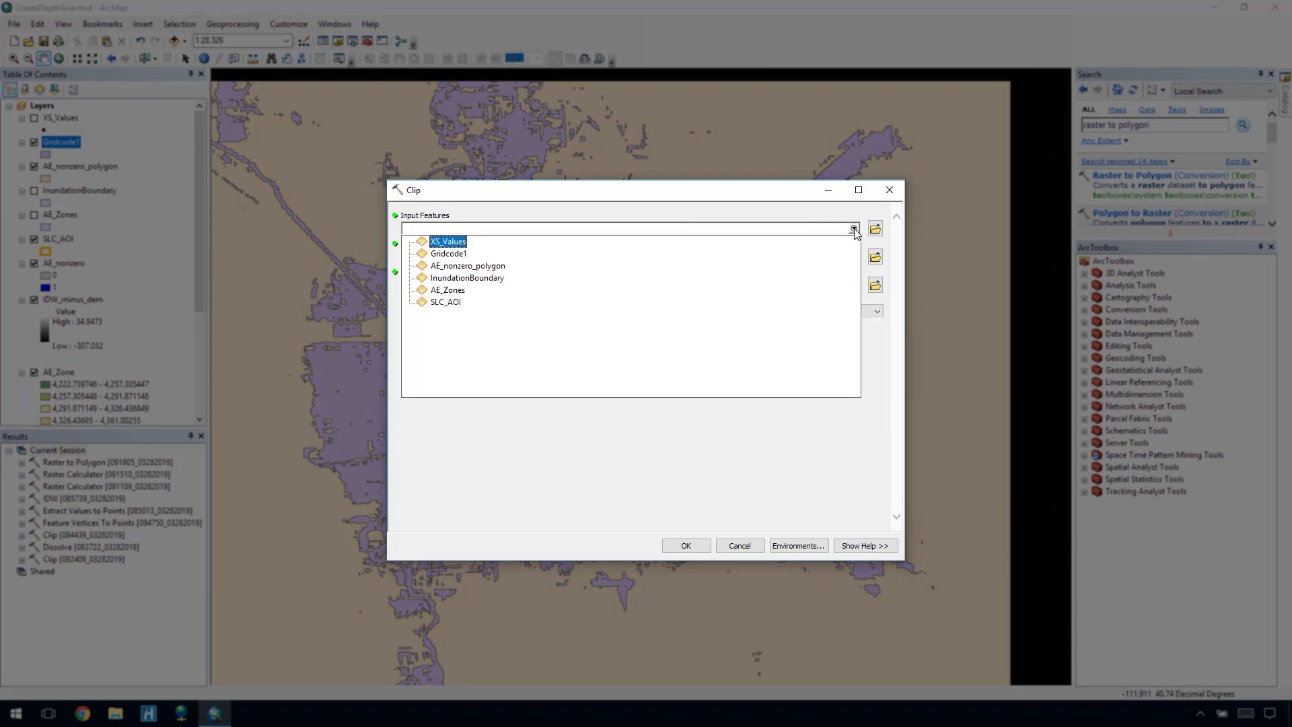
pyautogui.click(464, 253)
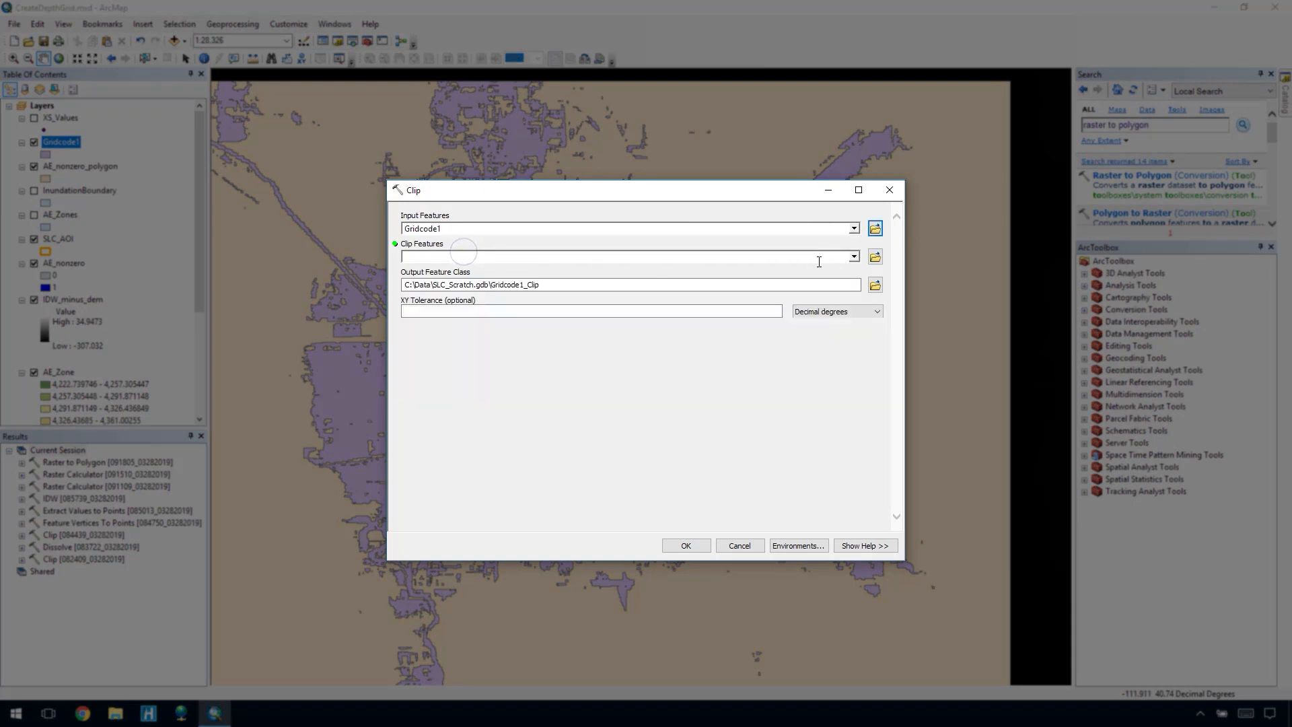
pyautogui.click(854, 257)
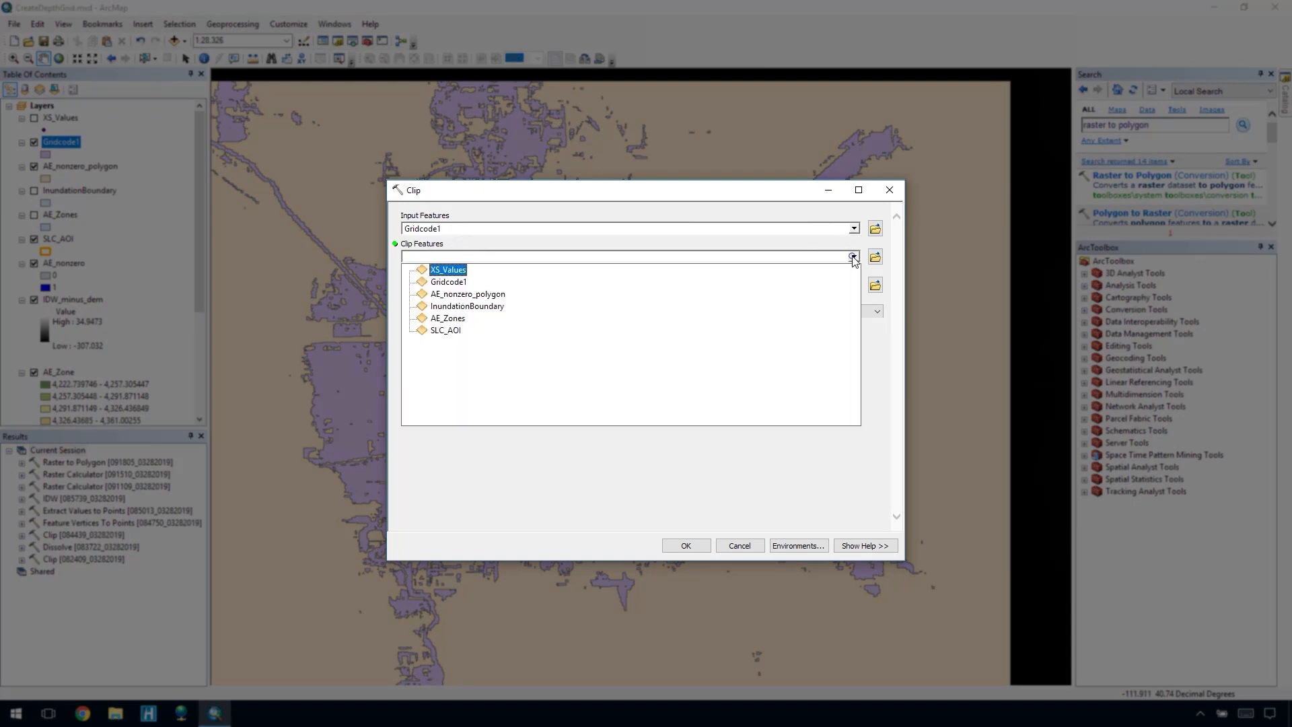
pyautogui.click(468, 318)
pyautogui.moveTo(491, 284); pyautogui.dragTo(578, 285)
pyautogui.write('AE_Clip')
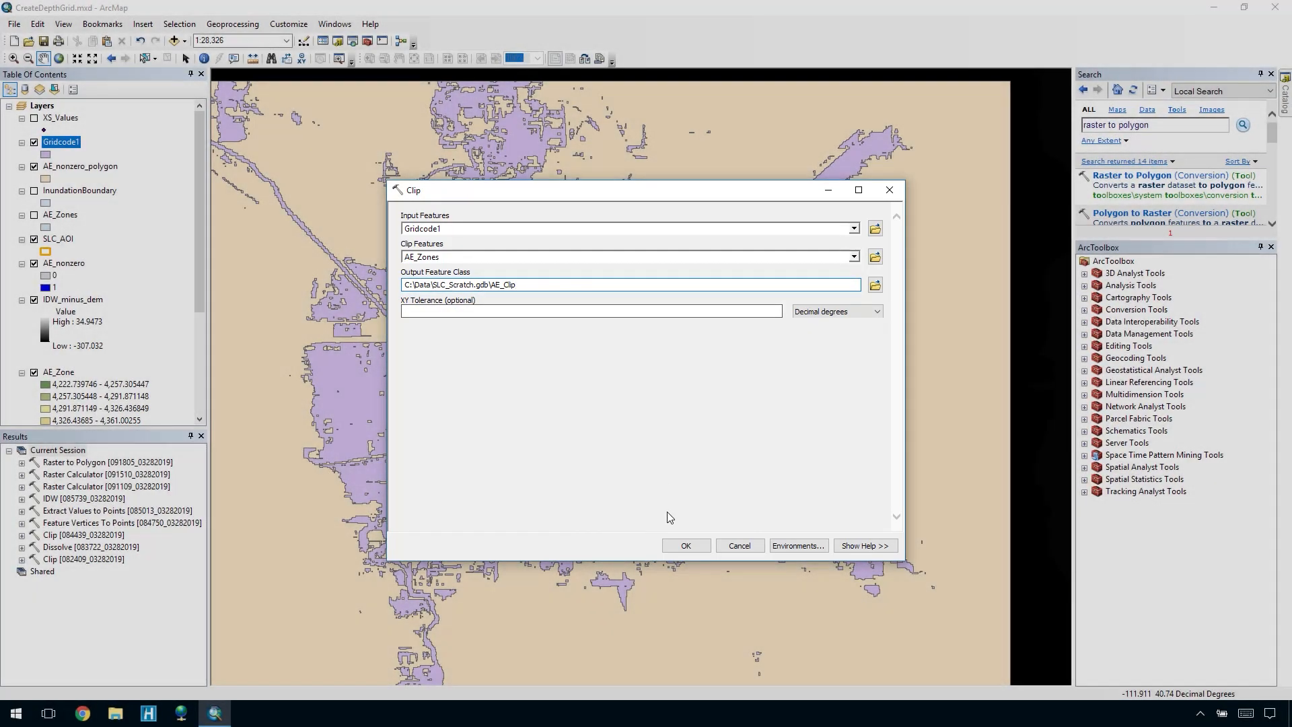
pyautogui.click(686, 545)
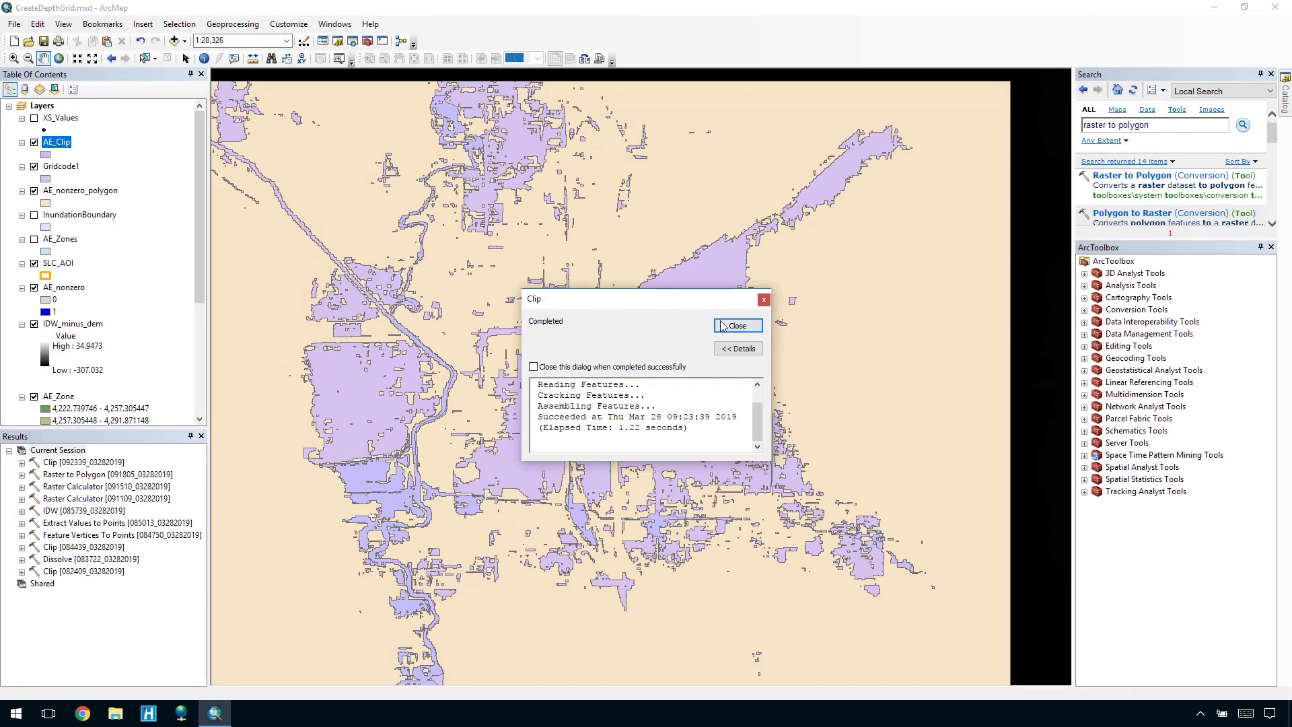
pyautogui.click(722, 326)
# Step: Find the Extract by Mask tool and set IDW_minus_dem as its input raster
pyautogui.click(1174, 126)
pyautogui.write('ex')
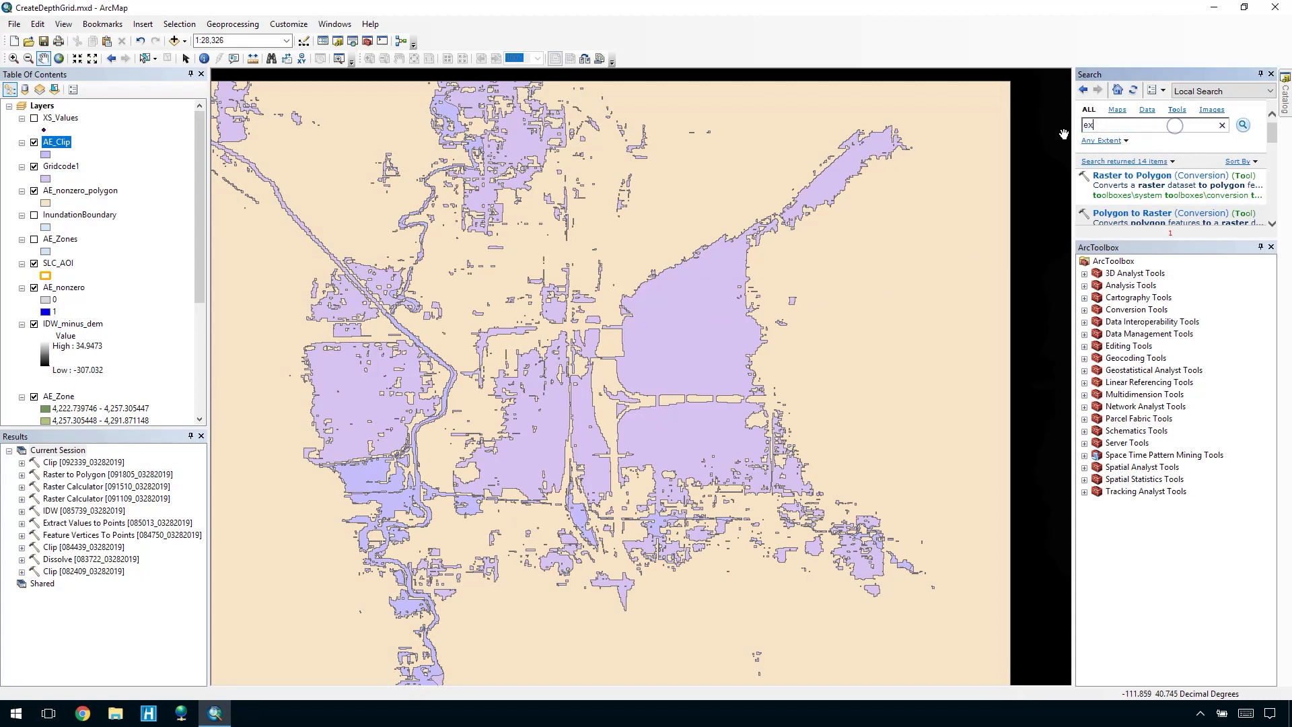
pyautogui.write('tract by mask')
pyautogui.press('Return')
pyautogui.click(1125, 175)
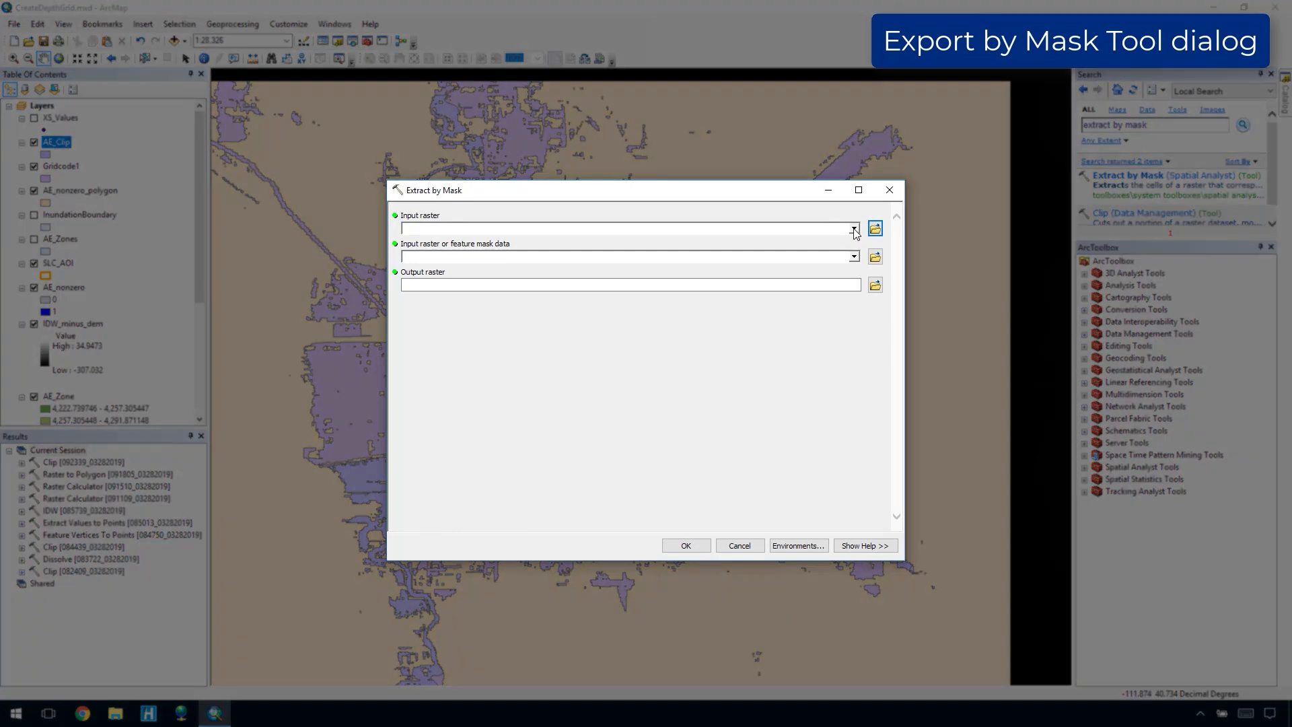
pyautogui.click(854, 228)
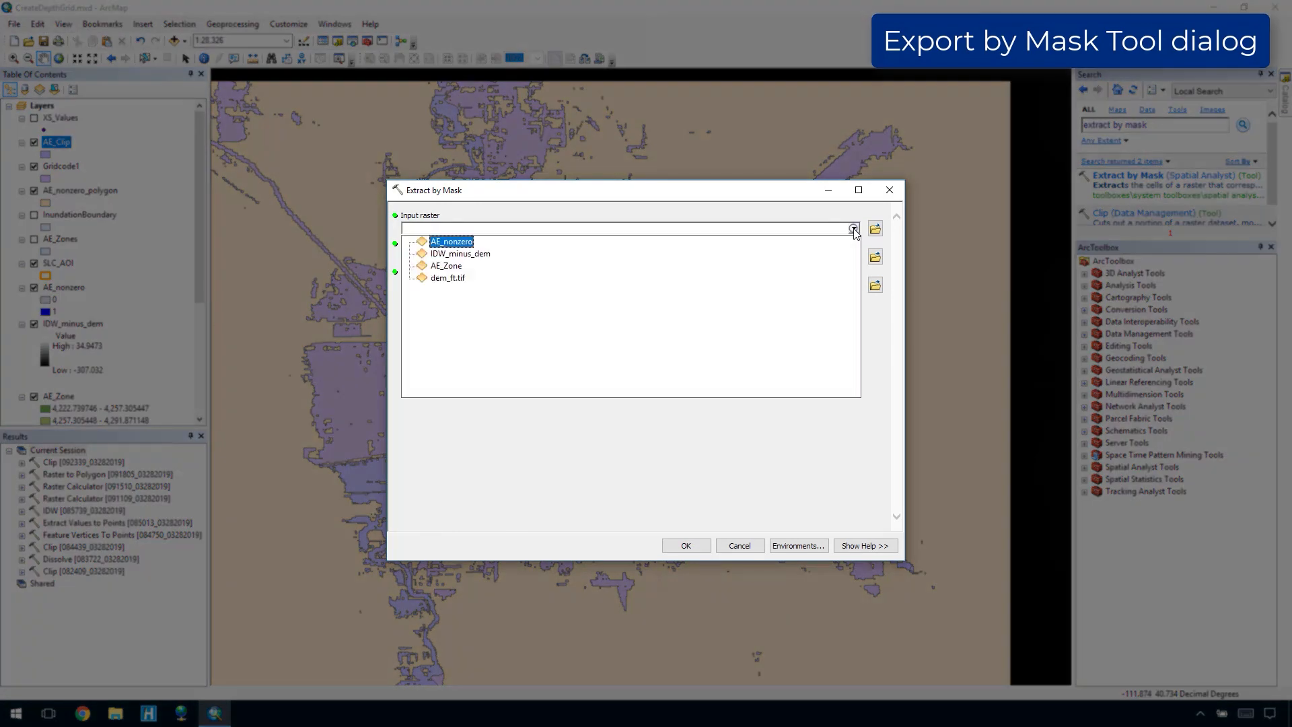
pyautogui.click(767, 256)
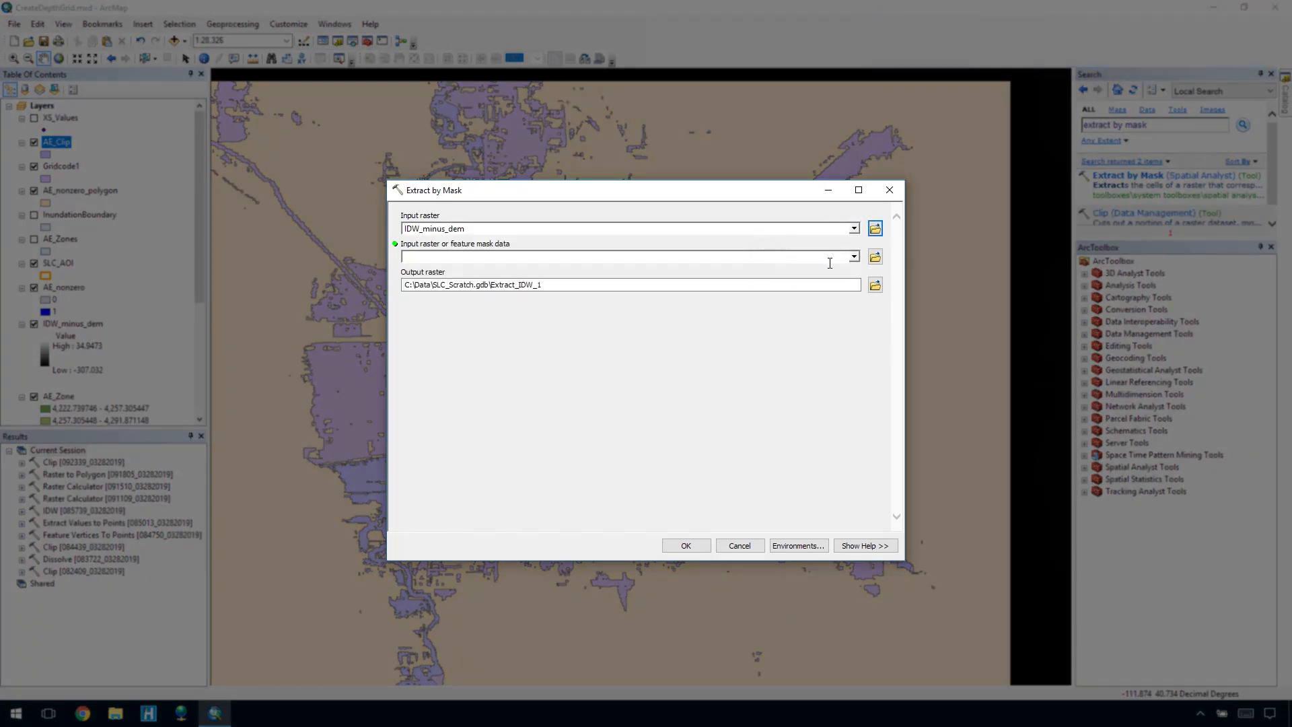
# Step: Use AE_Clip as the mask, name the output raster ExtractAEZone in SLC_Scratch.gdb, and run the extraction
pyautogui.click(855, 256)
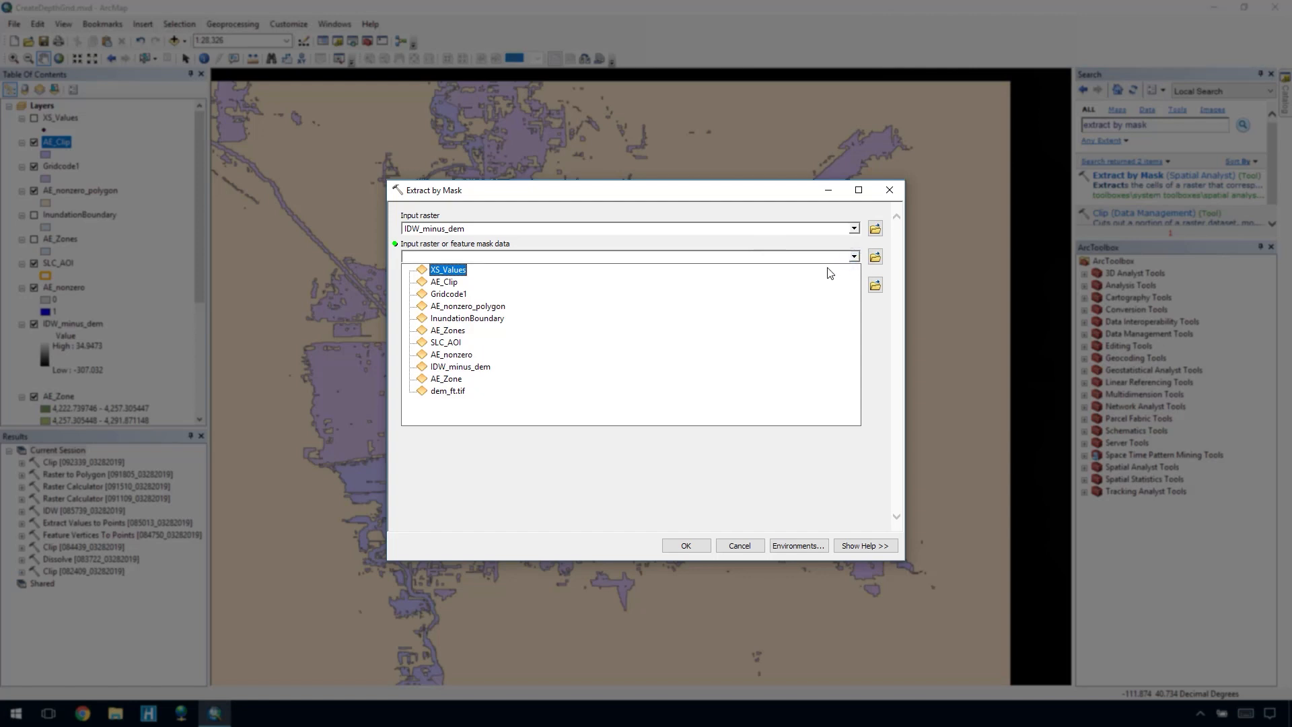
pyautogui.click(802, 282)
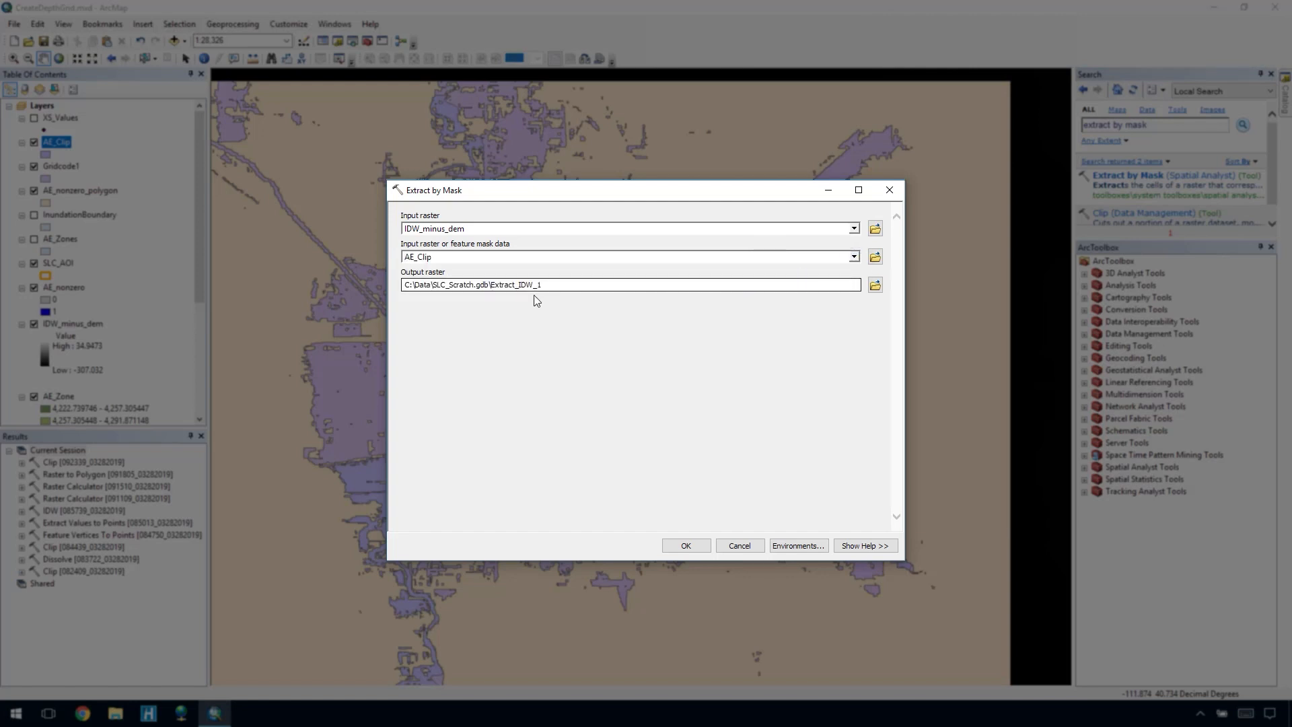
pyautogui.moveTo(518, 283); pyautogui.dragTo(568, 285)
pyautogui.write('AEZone')
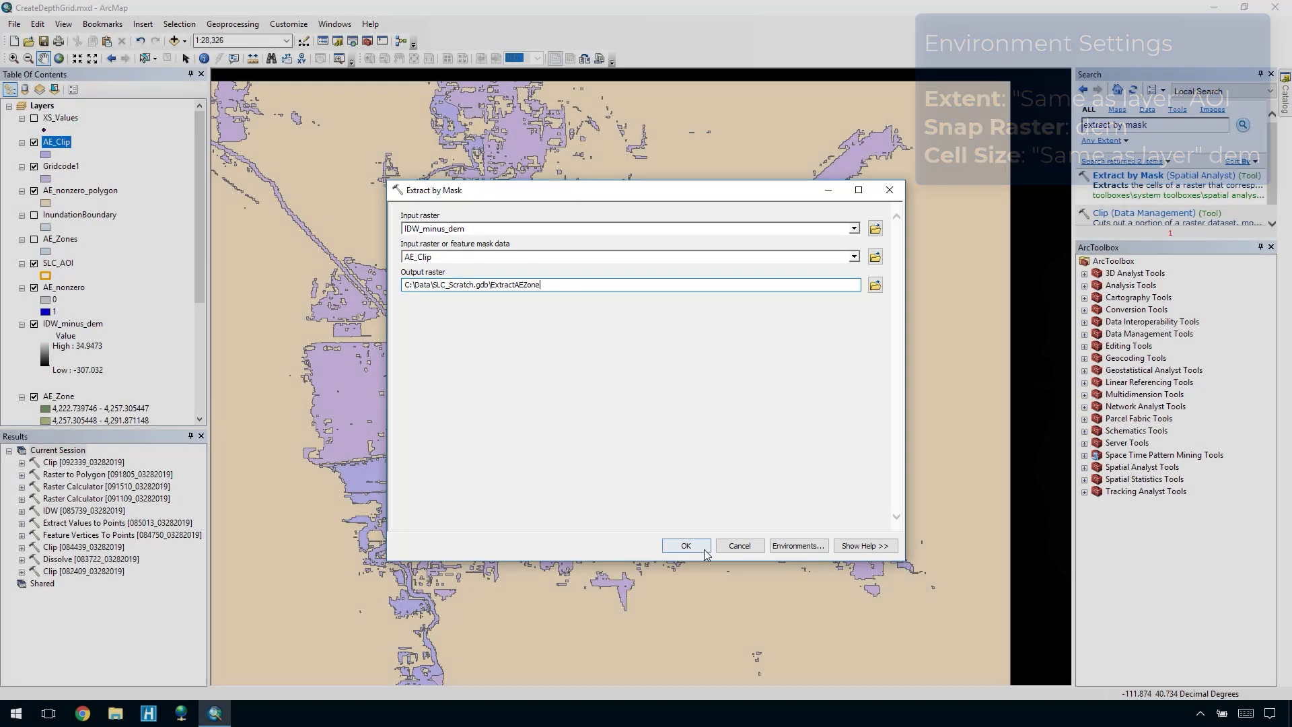
pyautogui.click(686, 545)
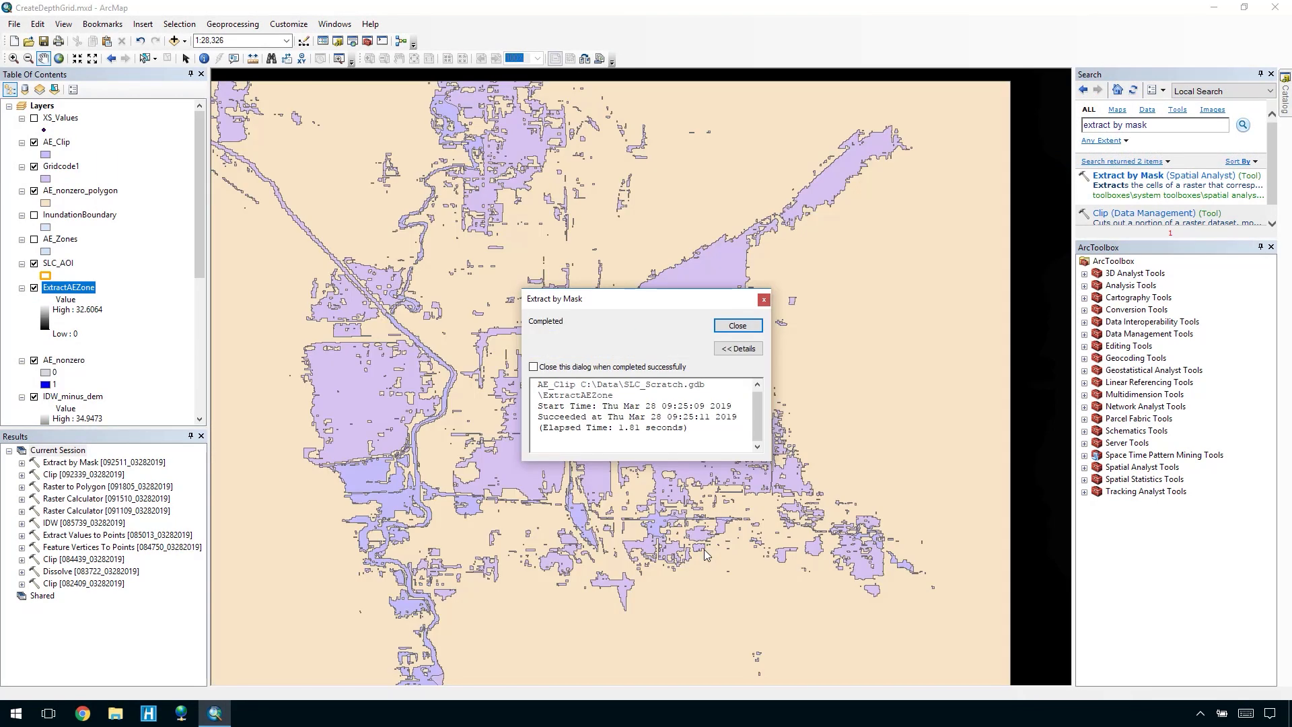
pyautogui.click(720, 326)
# Step: Hide and collapse the IDW_minus_dem, AE_nonzero, AE_nonzero_polygon, Gridcode1 and AE_Clip layers together
pyautogui.click(86, 397)
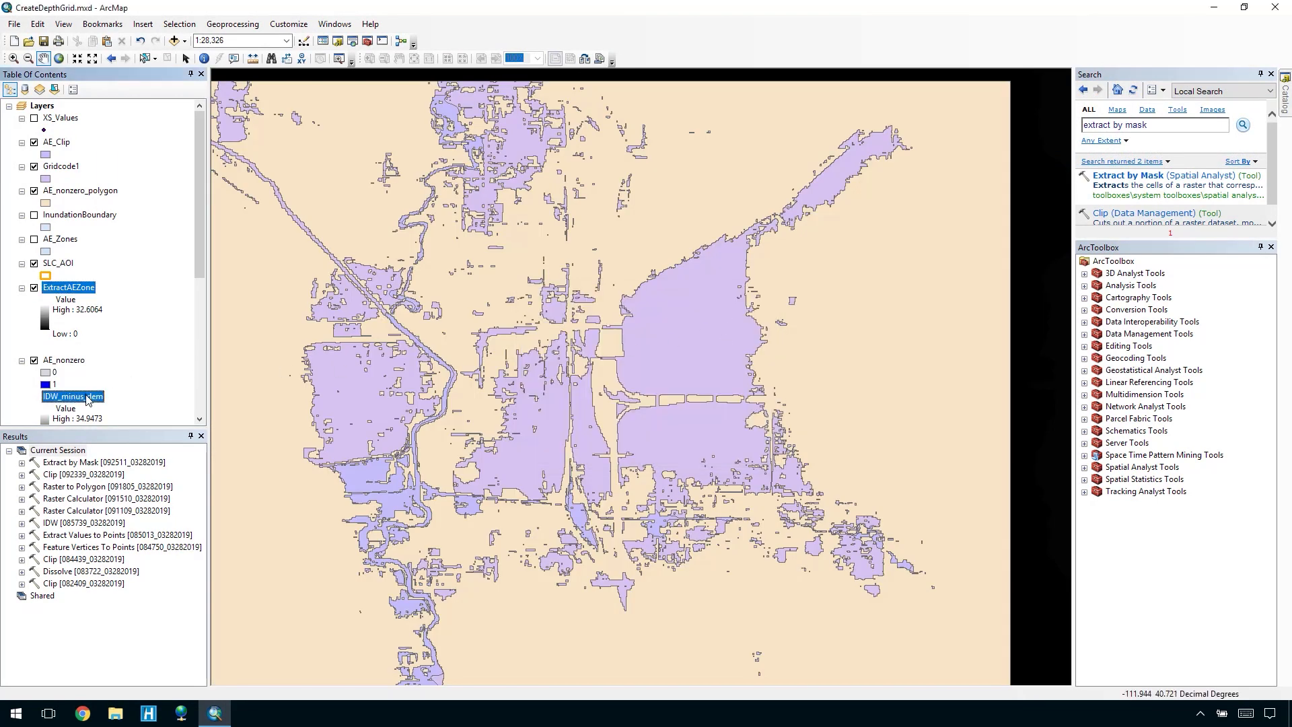
pyautogui.keyDown('ctrl'); pyautogui.click(64, 360); pyautogui.keyUp('ctrl')
pyautogui.keyDown('ctrl'); pyautogui.click(80, 190); pyautogui.keyUp('ctrl')
pyautogui.keyDown('ctrl'); pyautogui.click(61, 166); pyautogui.keyUp('ctrl')
pyautogui.keyDown('ctrl'); pyautogui.click(56, 142); pyautogui.keyUp('ctrl')
pyautogui.click(33, 143)
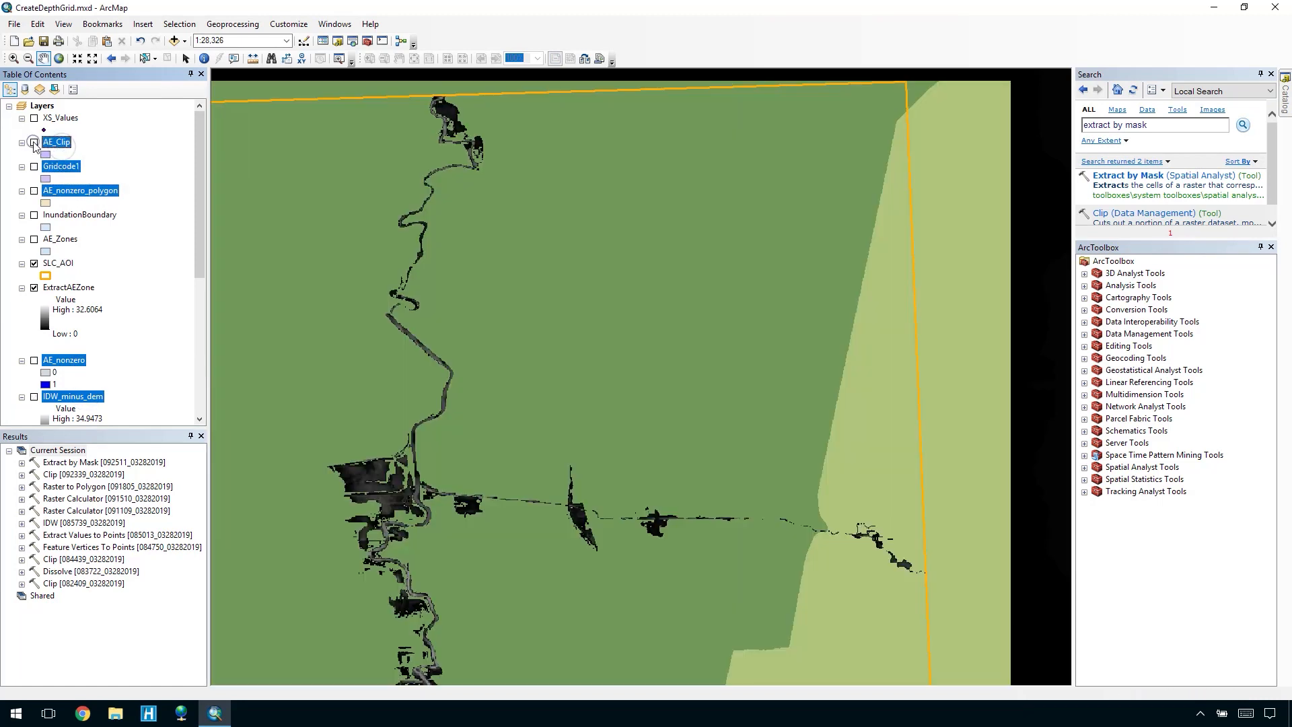
pyautogui.click(21, 142)
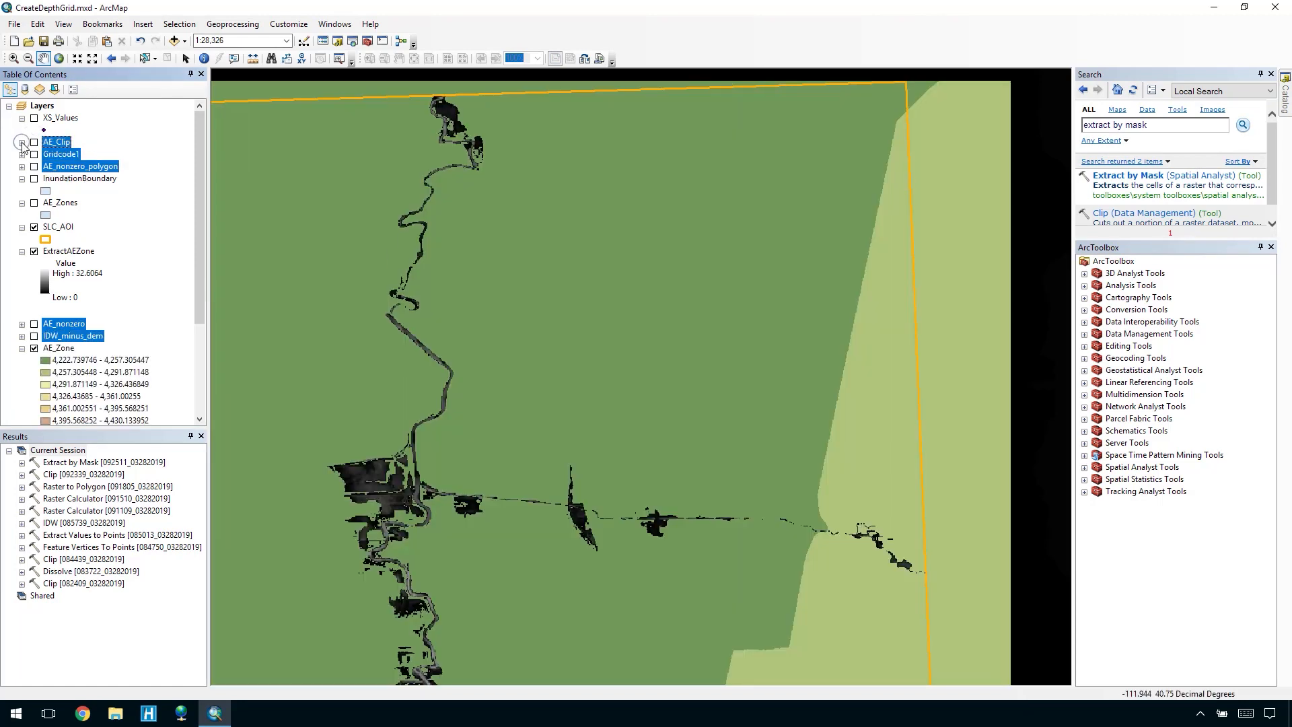
pyautogui.click(90, 146)
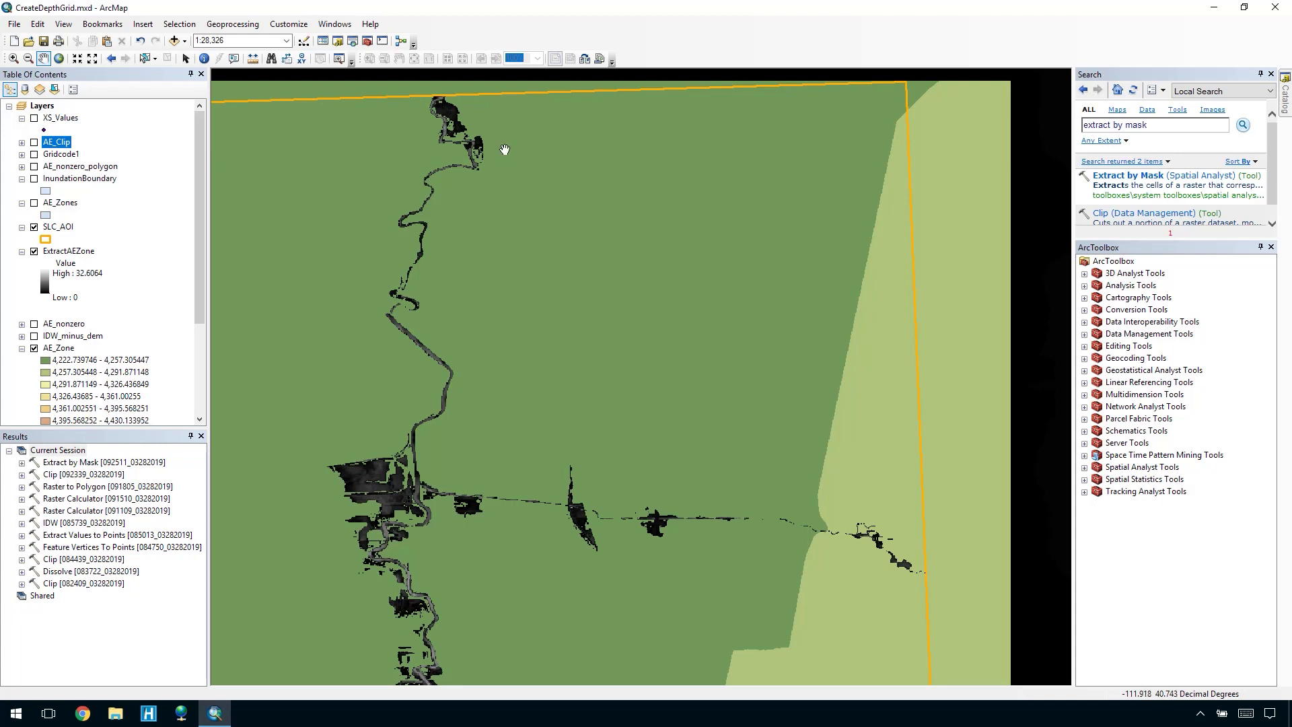
# Step: Erase the Gridcode1 areas from AE_Zones with the Erase (Analysis) tool, keeping the default output feature class in SLC_Scratch.gdb
pyautogui.moveTo(1148, 125); pyautogui.dragTo(1085, 125)
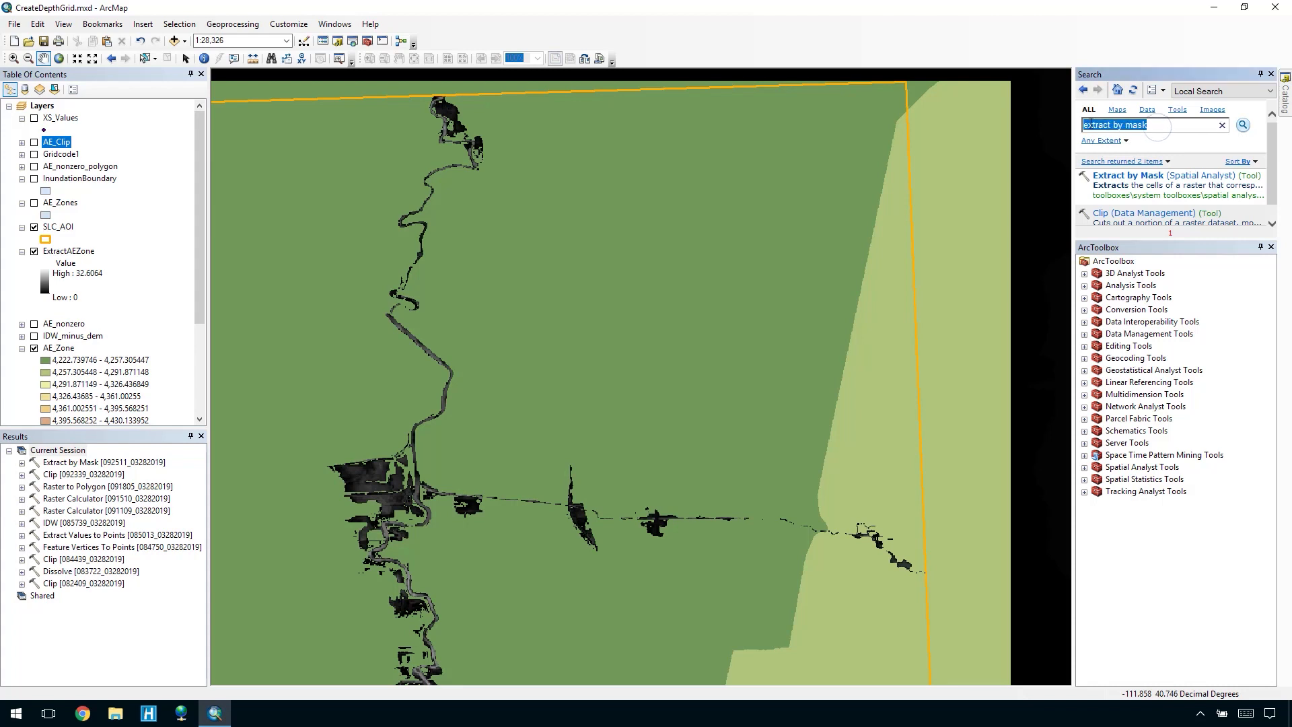
pyautogui.write('erase')
pyautogui.press('Return')
pyautogui.click(1135, 177)
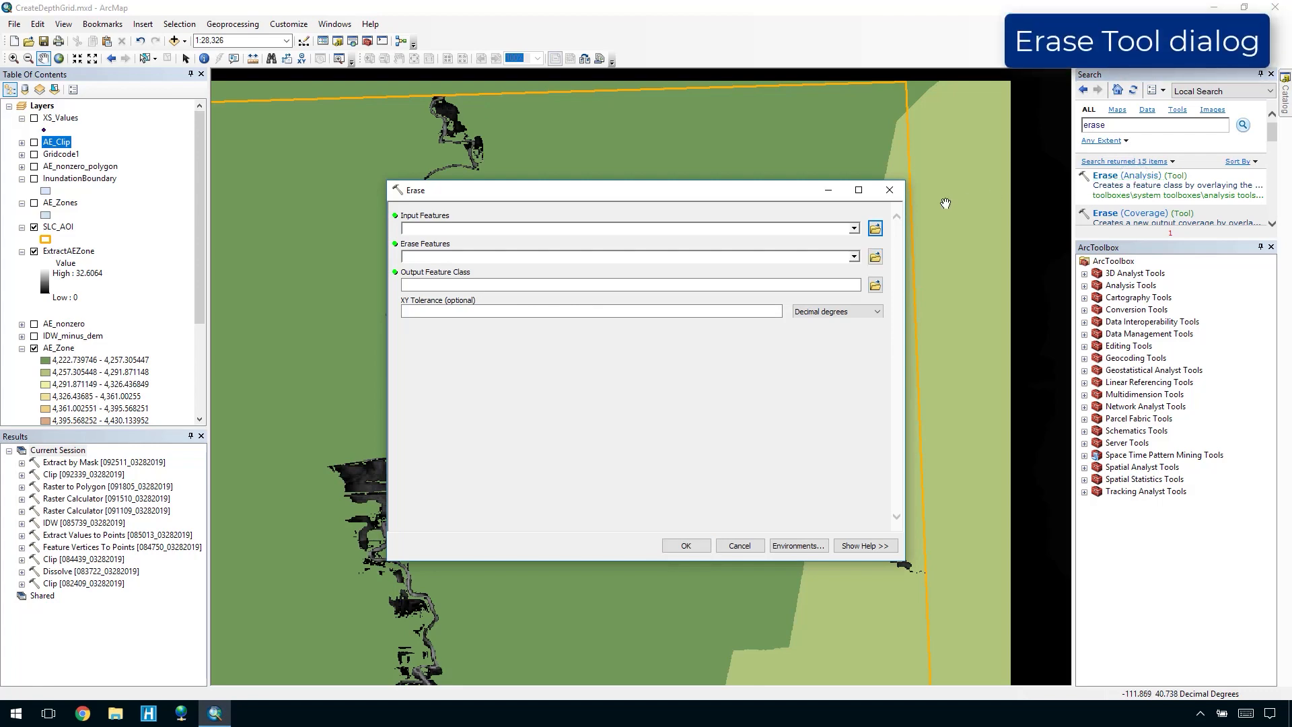
pyautogui.click(853, 228)
pyautogui.click(817, 302)
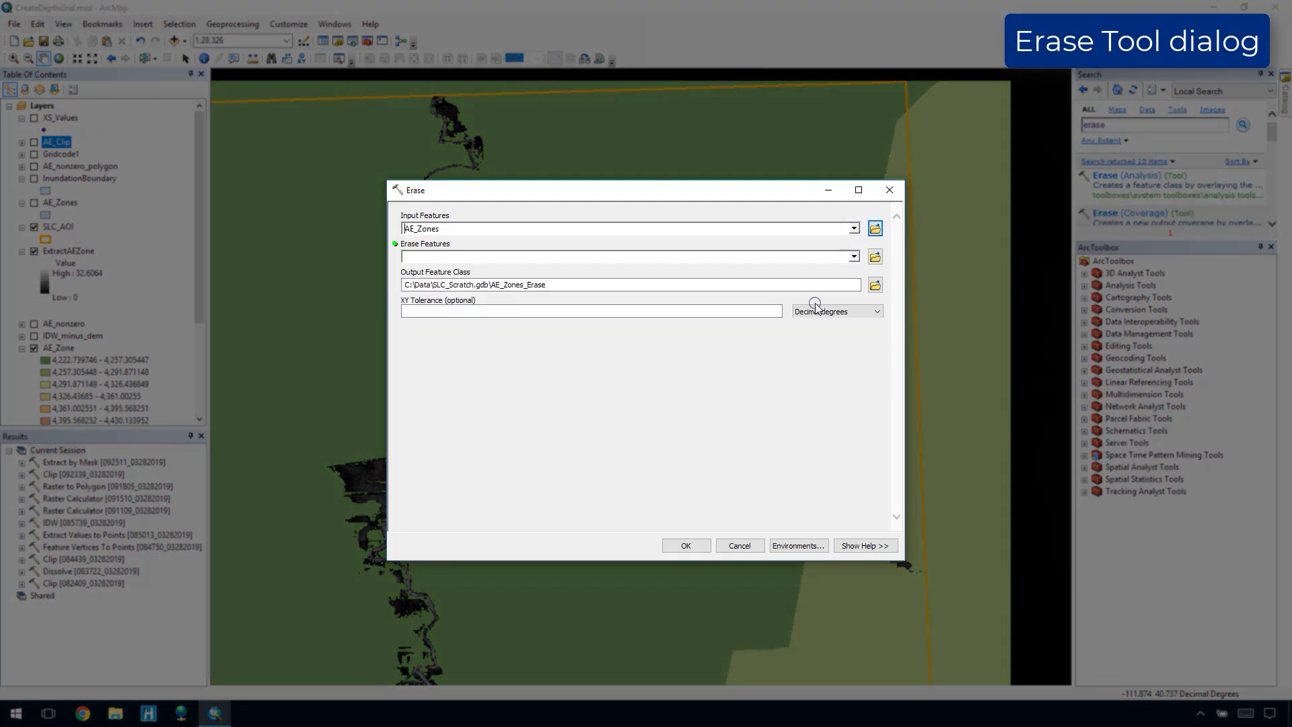
pyautogui.click(853, 257)
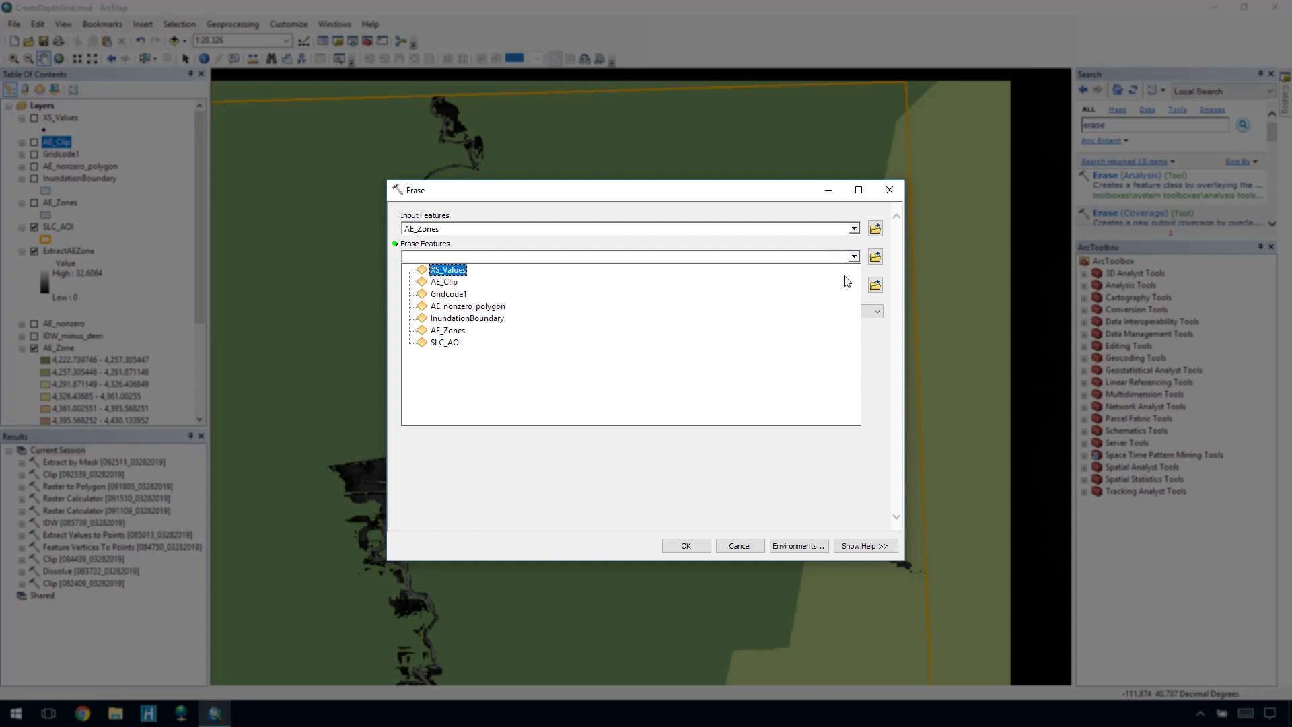
pyautogui.click(838, 294)
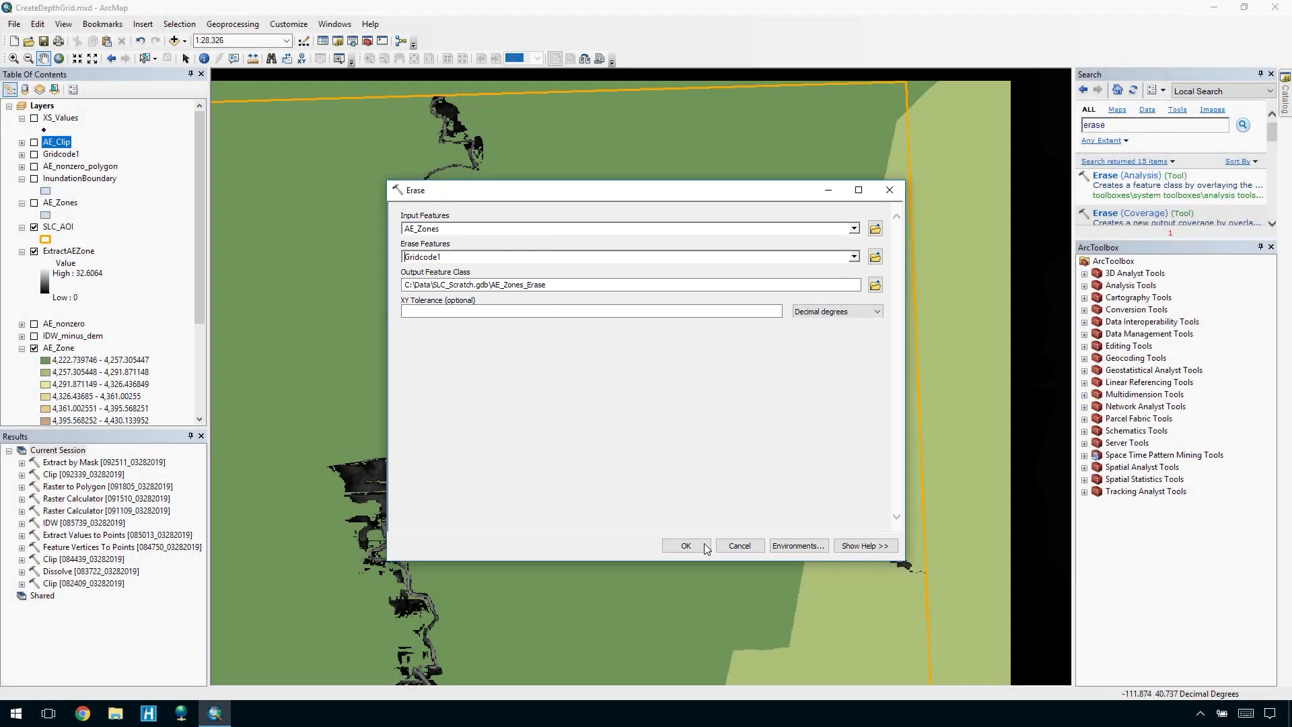
pyautogui.click(700, 545)
pyautogui.click(726, 326)
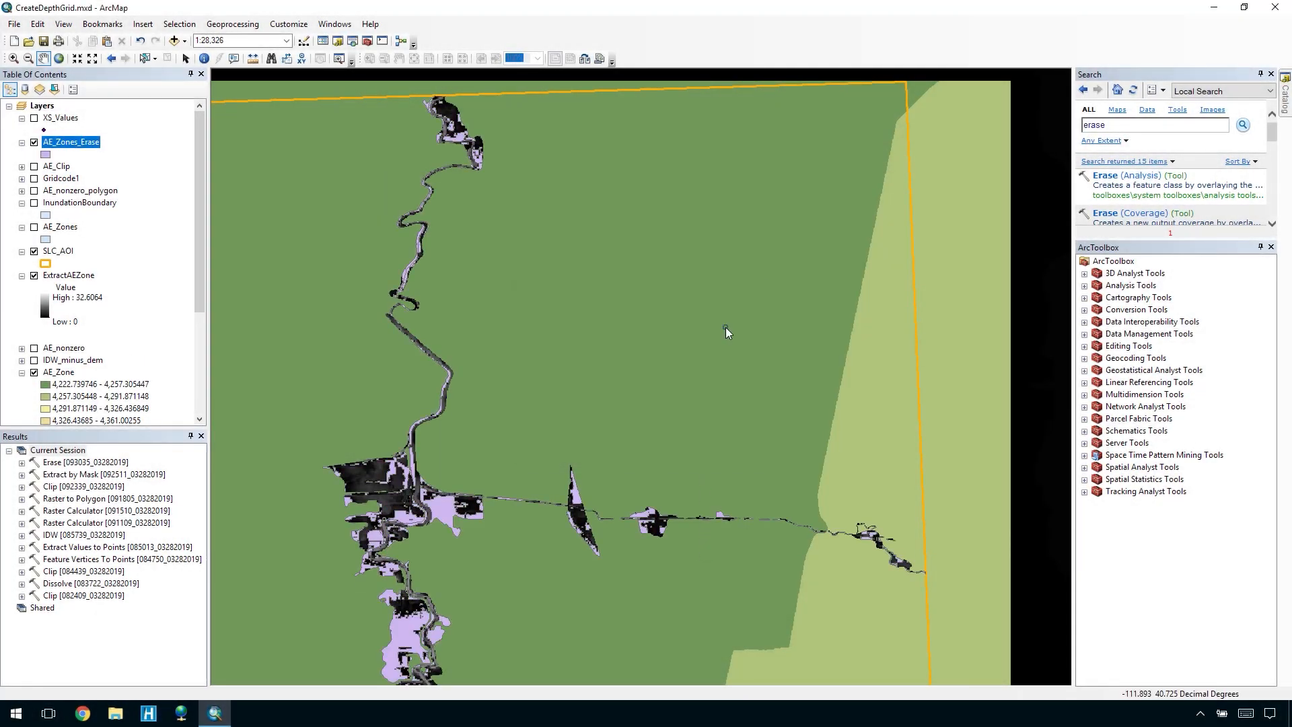
# Step: Find the Extract by Mask tool again and set dem_ft.tif as its input raster
pyautogui.doubleClick(1084, 126)
pyautogui.write('extract by mask')
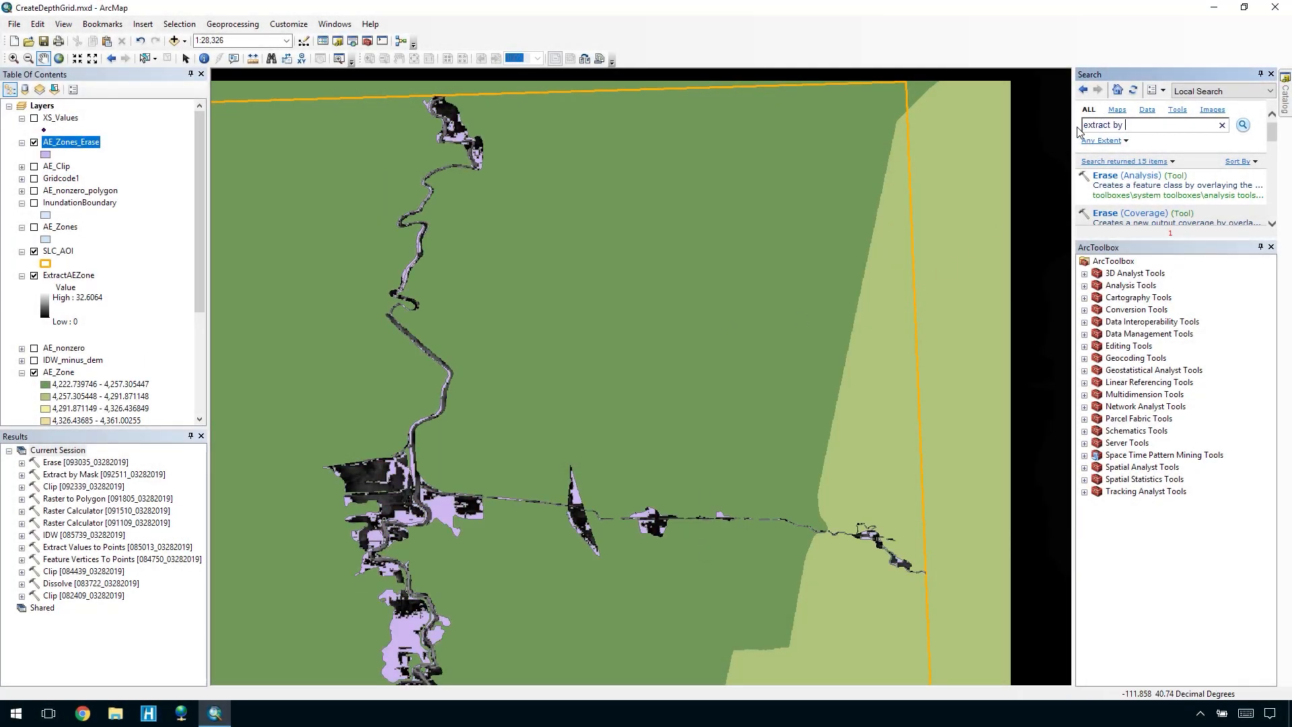
pyautogui.press('Return')
pyautogui.click(1125, 176)
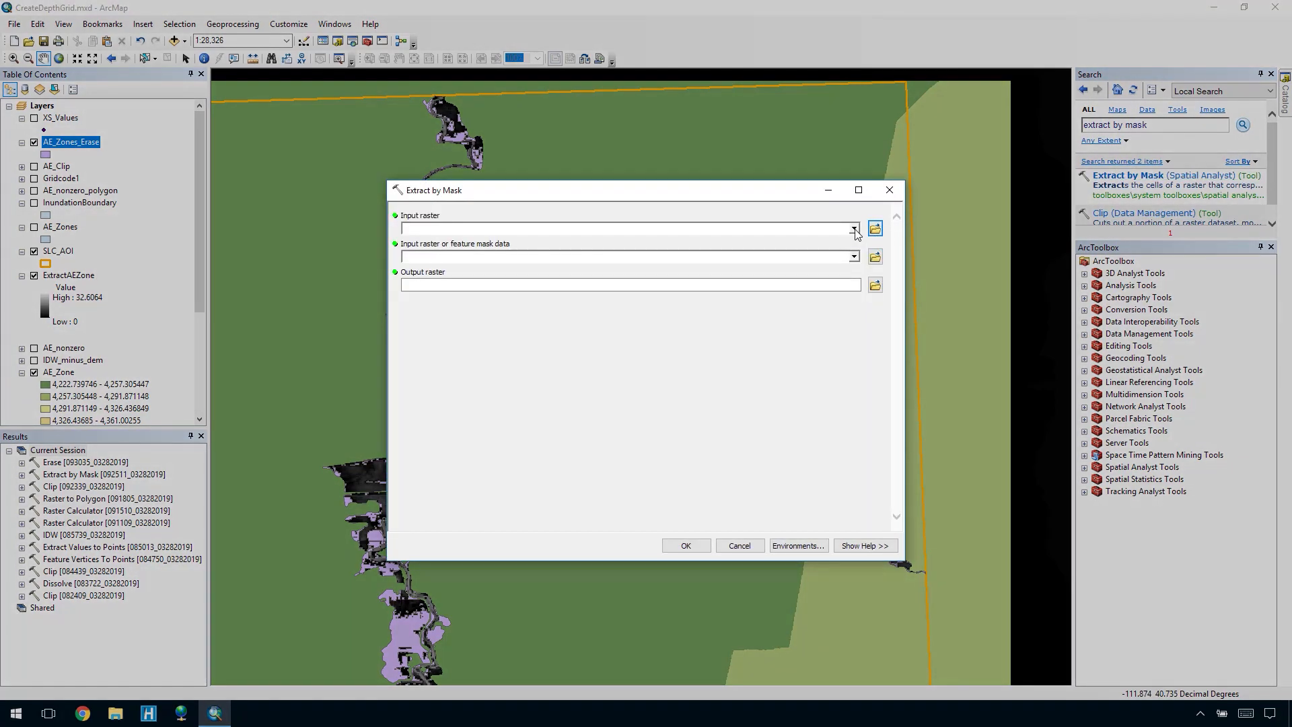
pyautogui.click(853, 228)
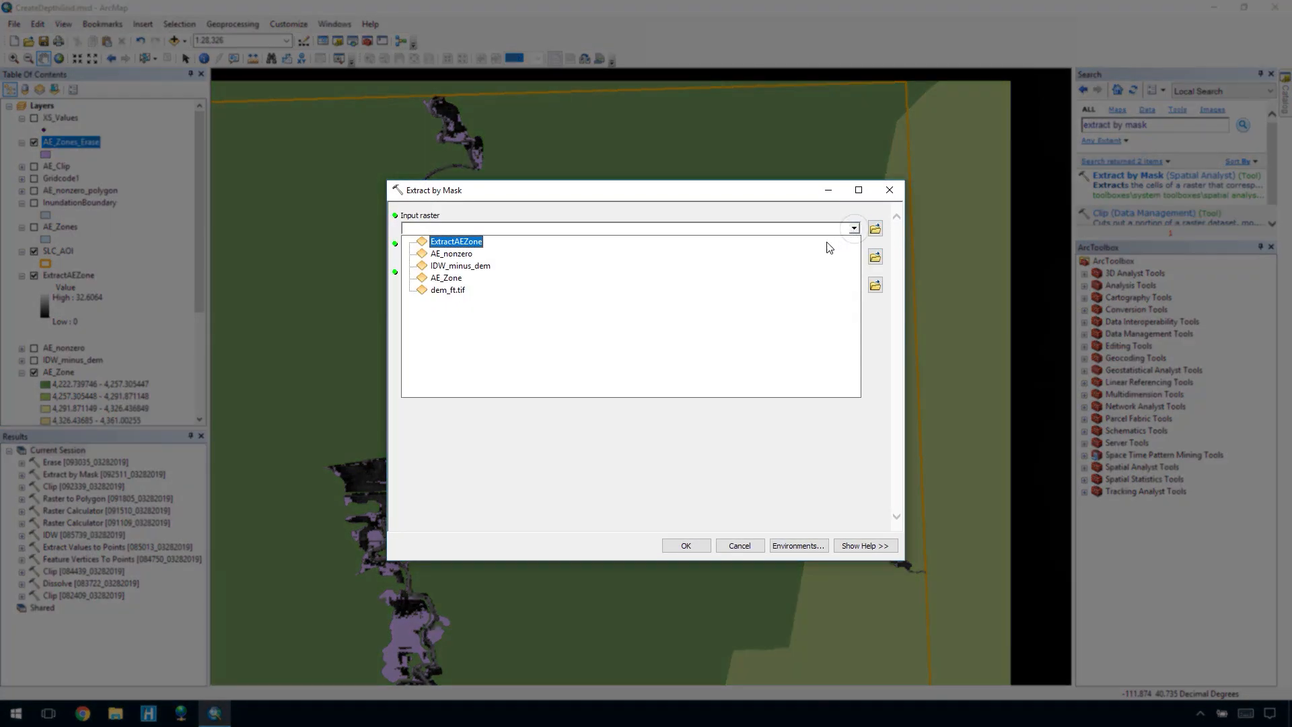
pyautogui.click(802, 294)
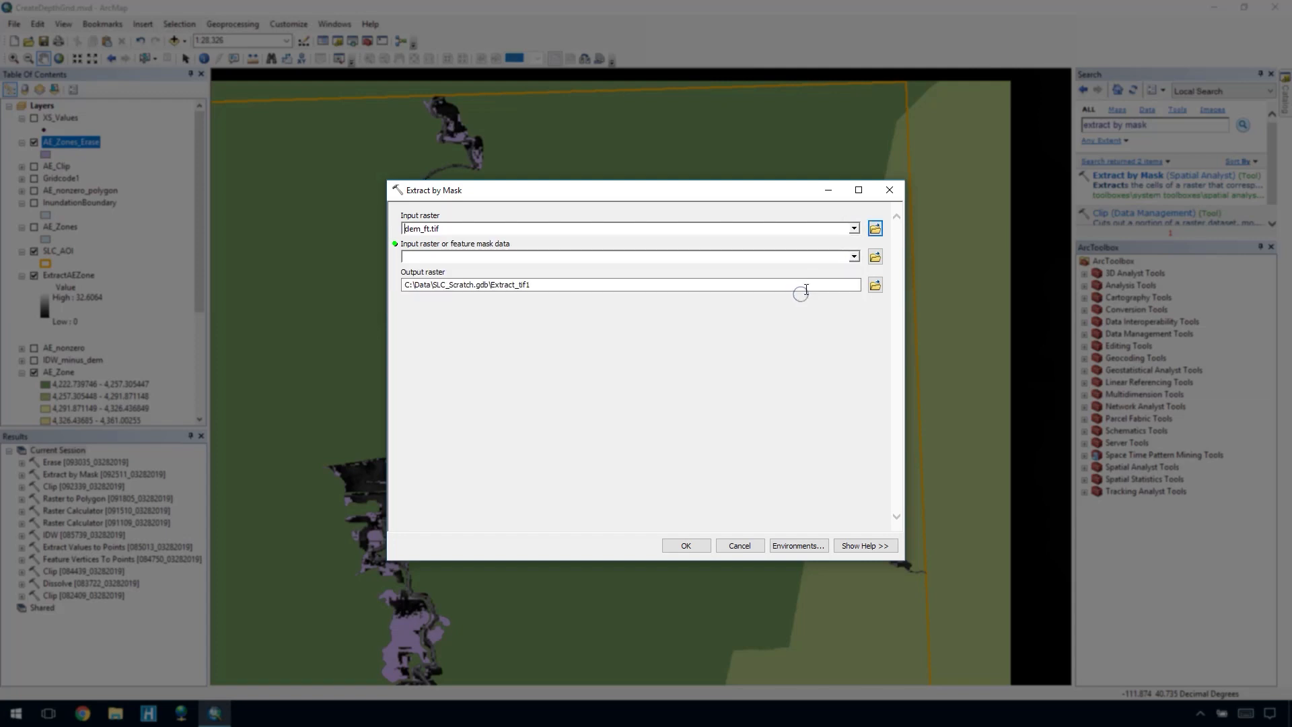
# Step: Use AE_Zones_Erase as the mask, name the output raster ext_non_ae in SLC_Scratch.gdb, and run the extraction
pyautogui.click(854, 256)
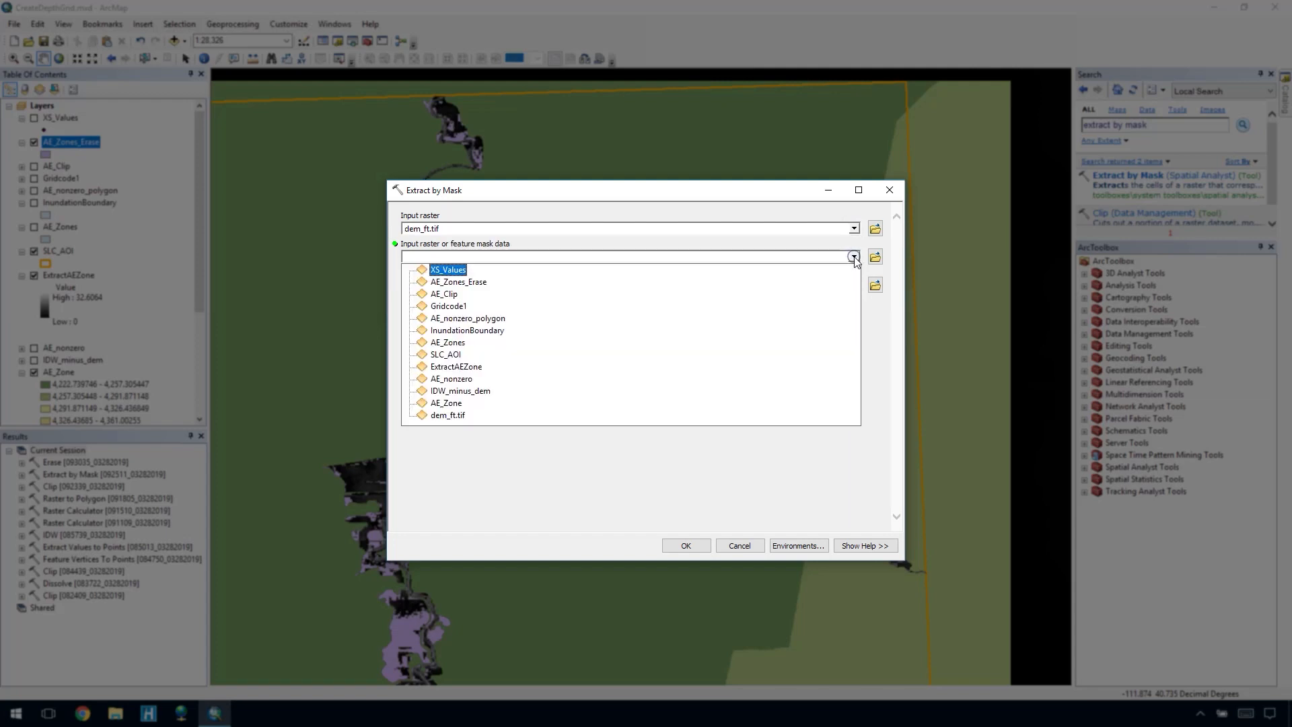
pyautogui.click(829, 283)
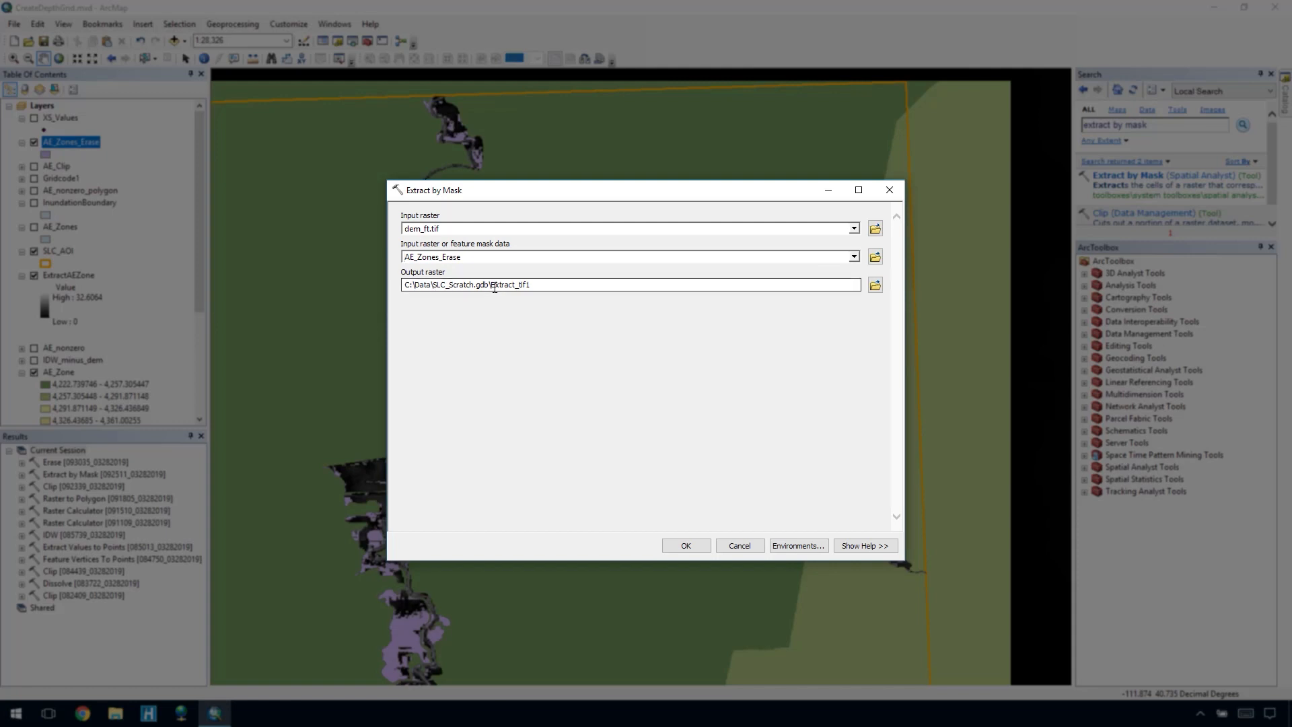
pyautogui.moveTo(495, 285); pyautogui.dragTo(541, 286)
pyautogui.press('BackSpace')
pyautogui.press('BackSpace')
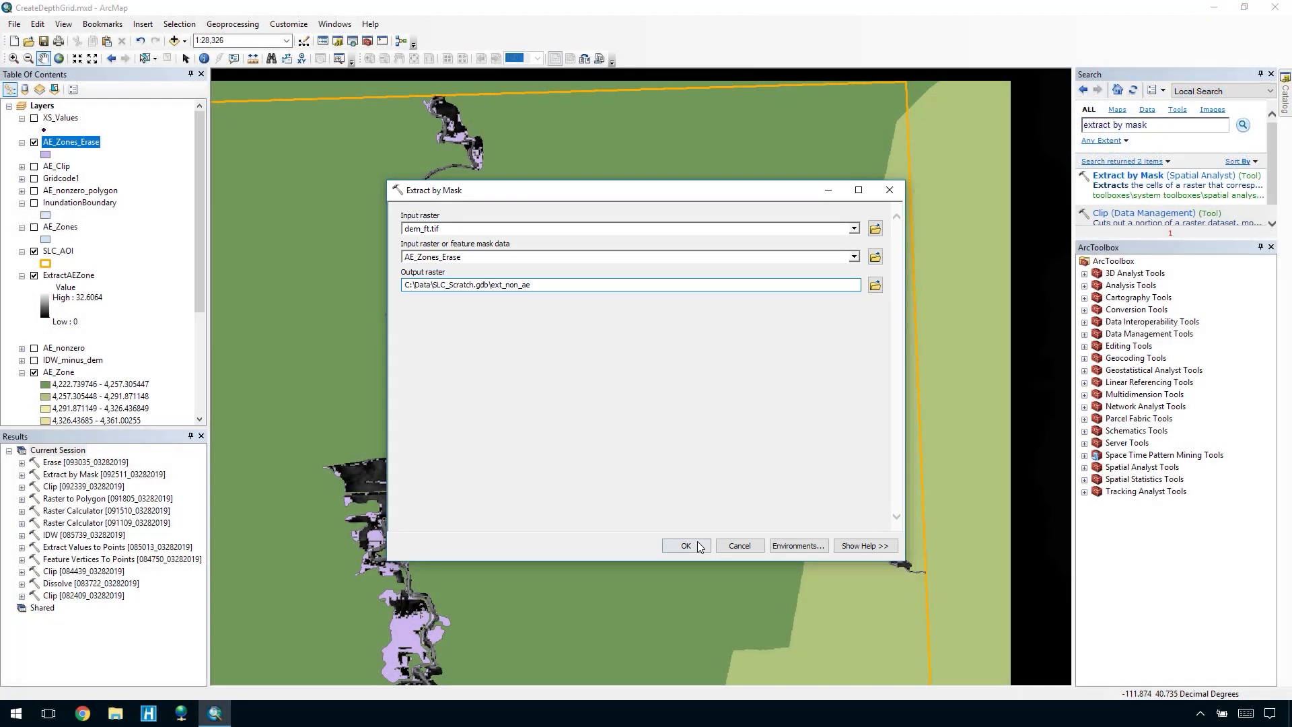
pyautogui.click(697, 542)
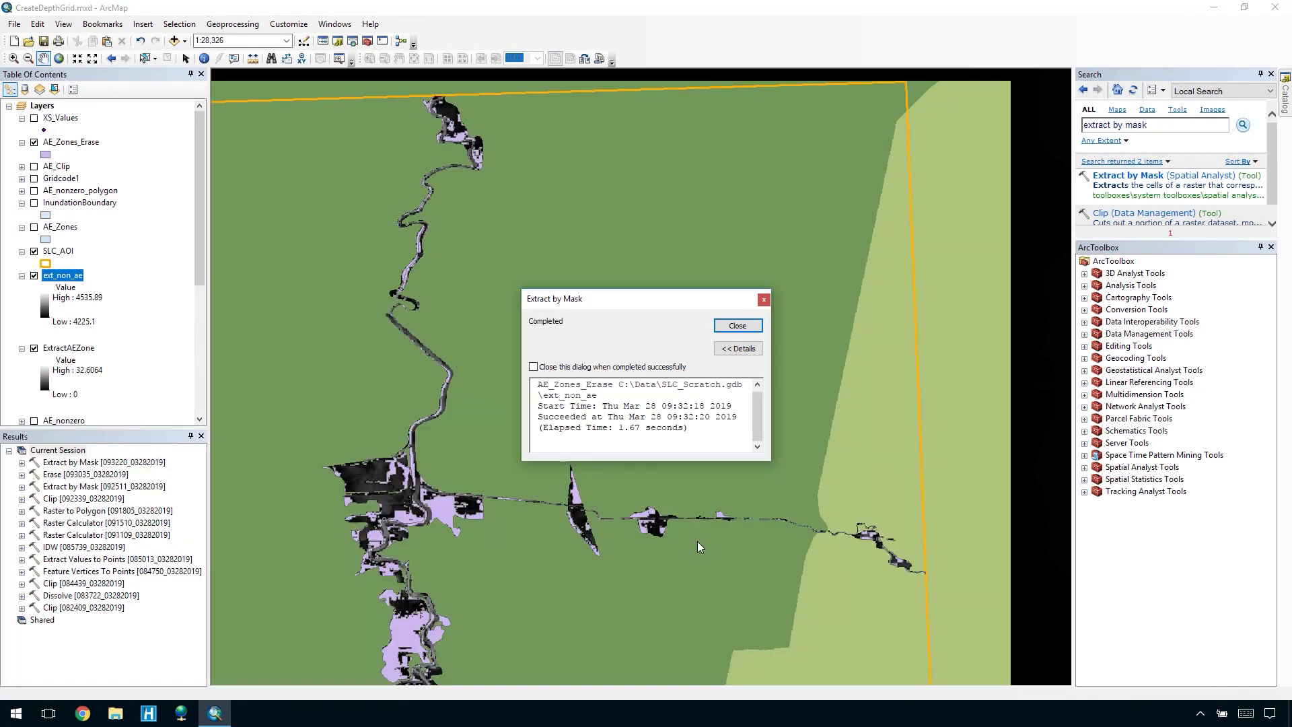
pyautogui.click(726, 328)
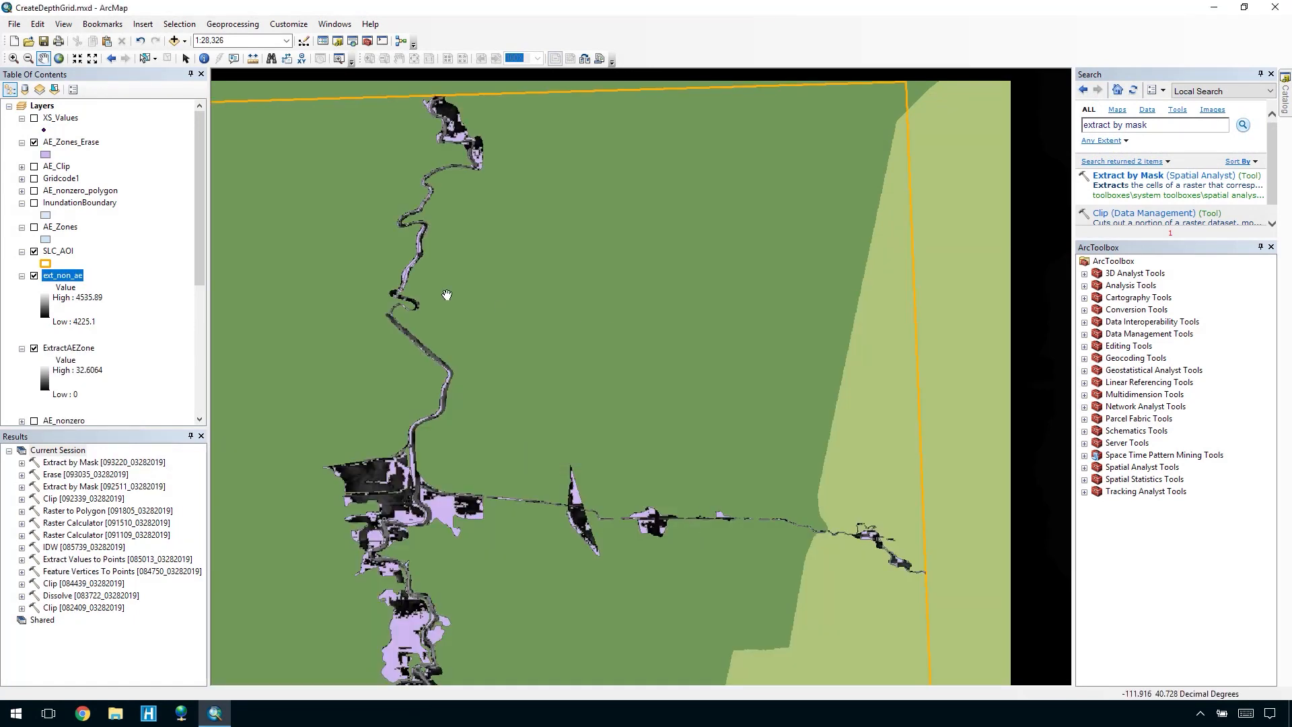
# Step: Hide the AE_Zones_Erase layer and inspect the two extracted rasters up close around the river junction
pyautogui.click(34, 143)
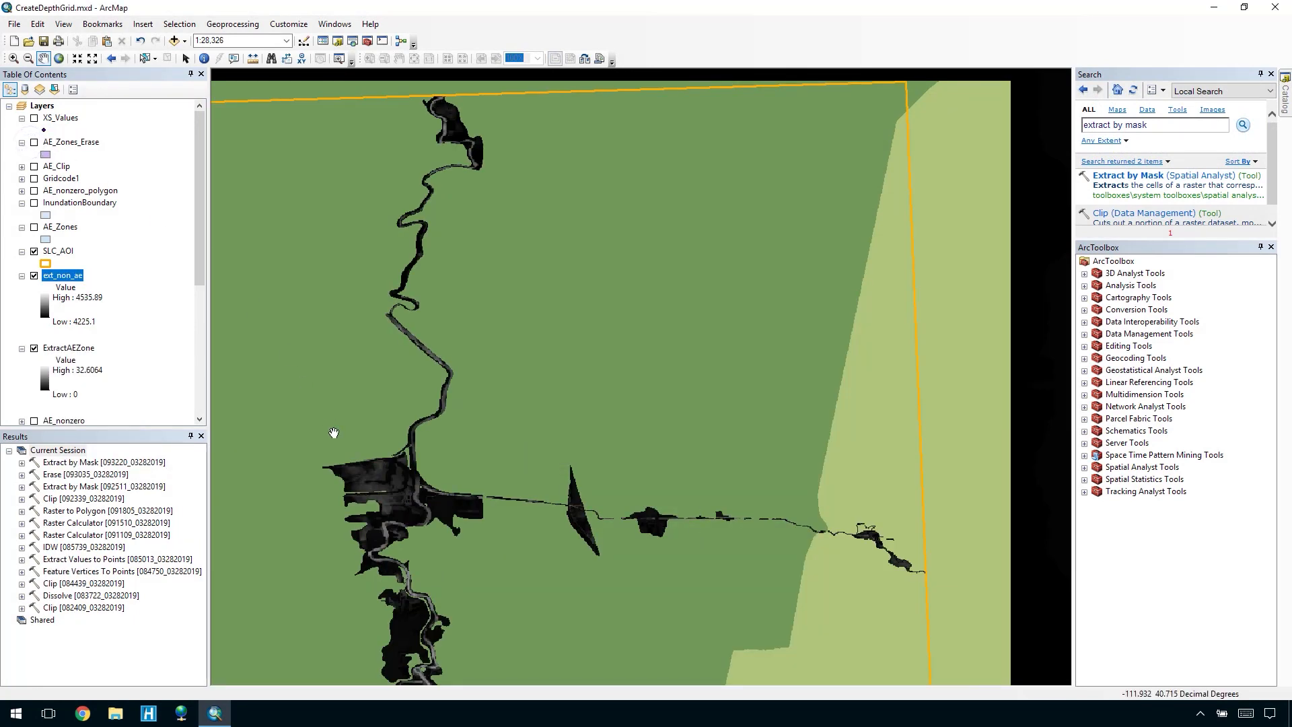
pyautogui.moveTo(351, 448); pyautogui.dragTo(493, 538)
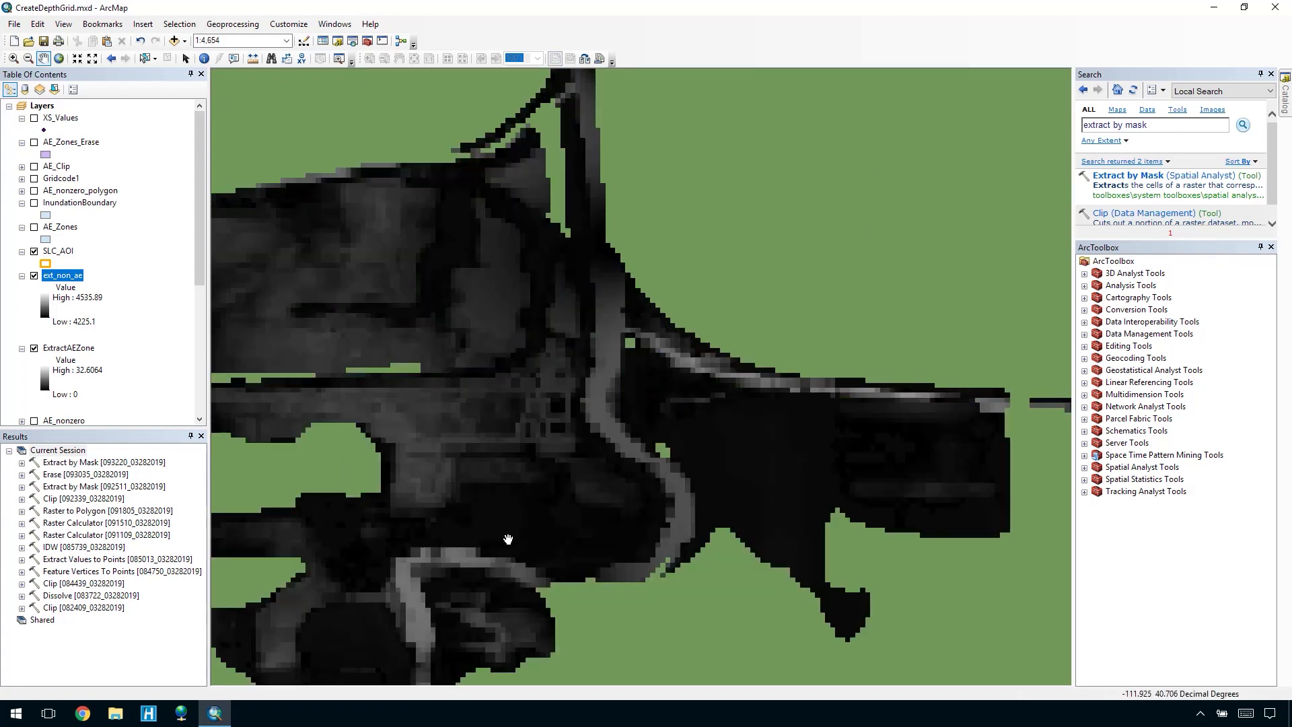
# Step: Find the Raster Calculator tool and enter the expression "ext_non_ae" == 0.1
pyautogui.moveTo(1148, 125); pyautogui.dragTo(1081, 128)
pyautogui.write('raster calculator')
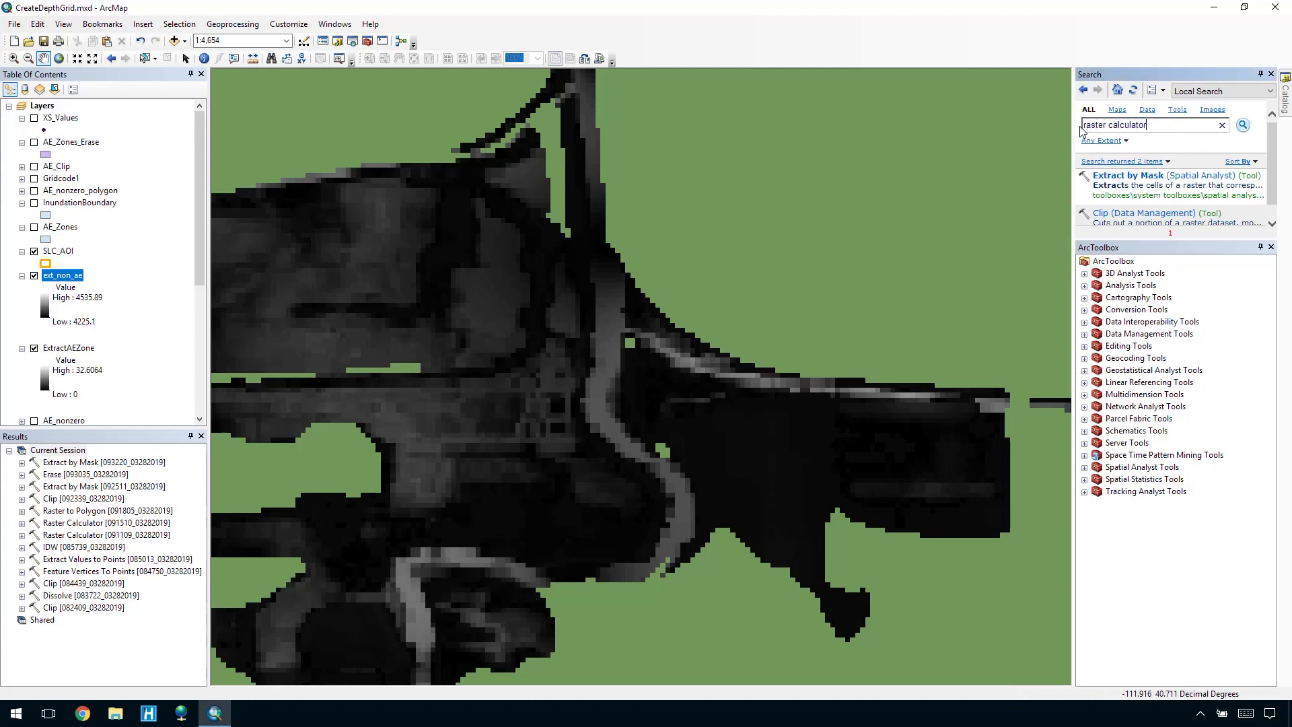
pyautogui.press('Return')
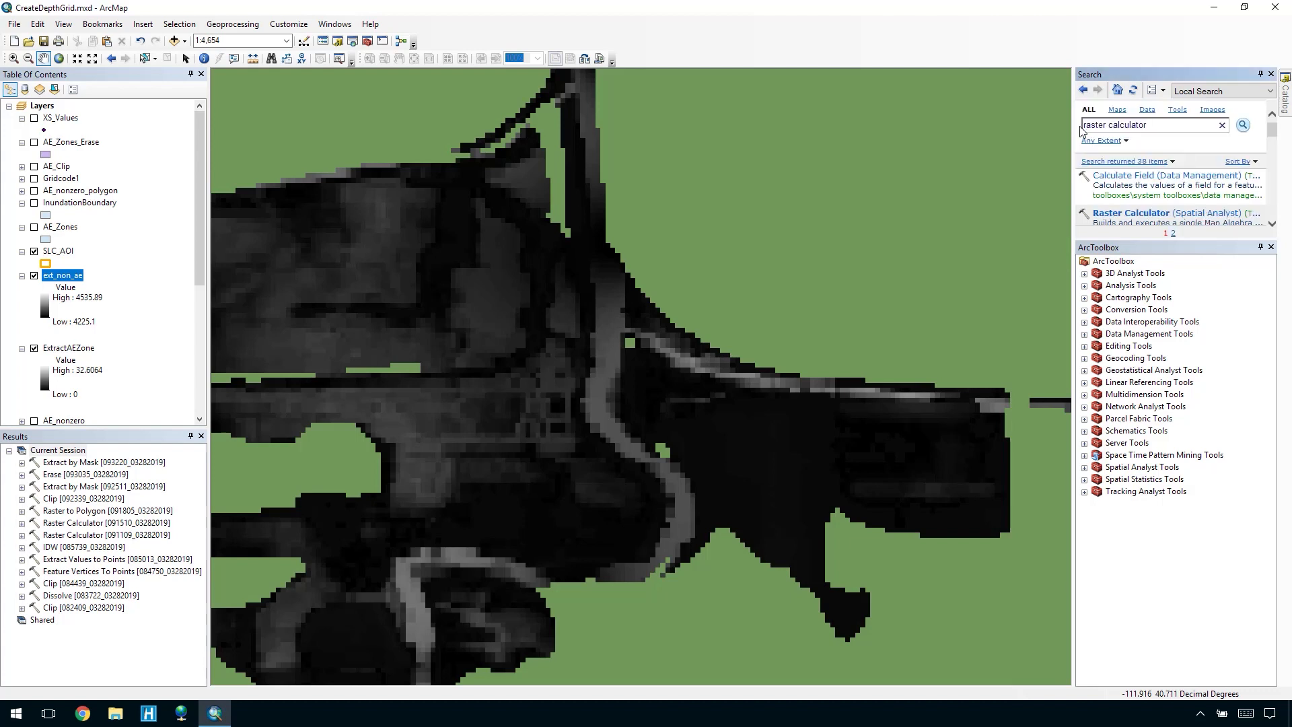
pyautogui.click(1137, 214)
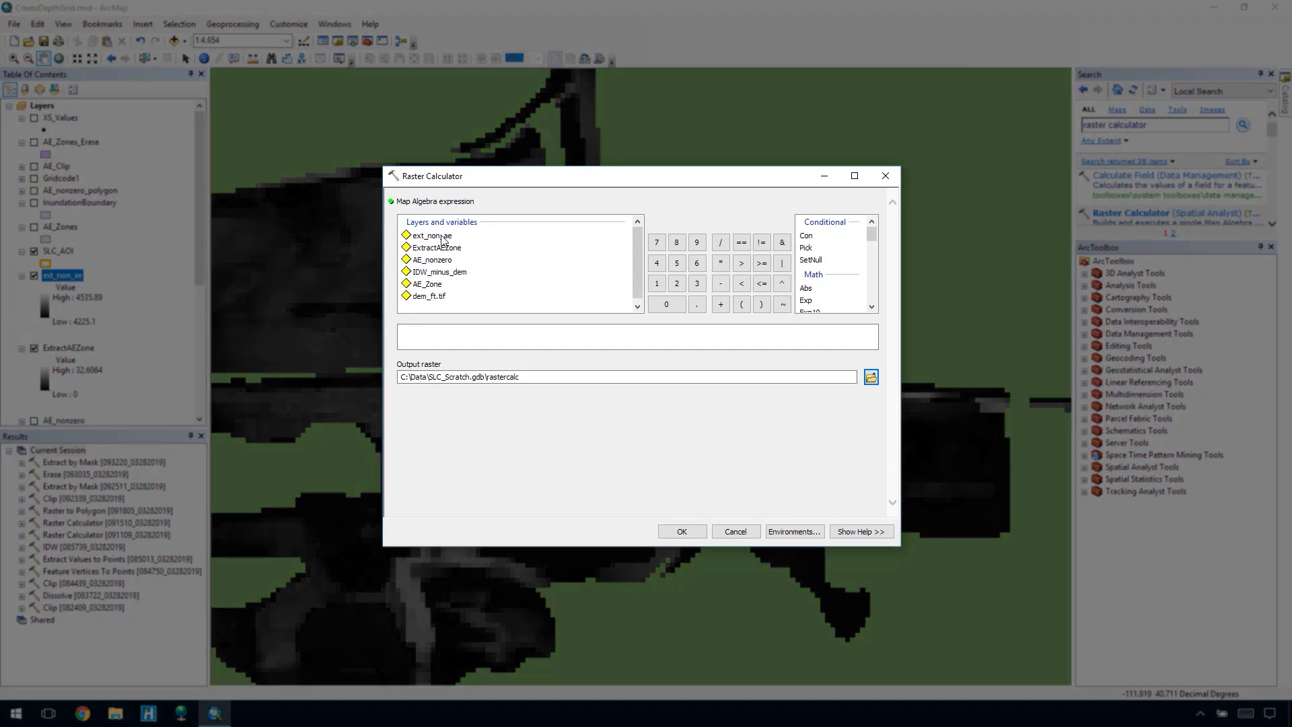
pyautogui.doubleClick(444, 237)
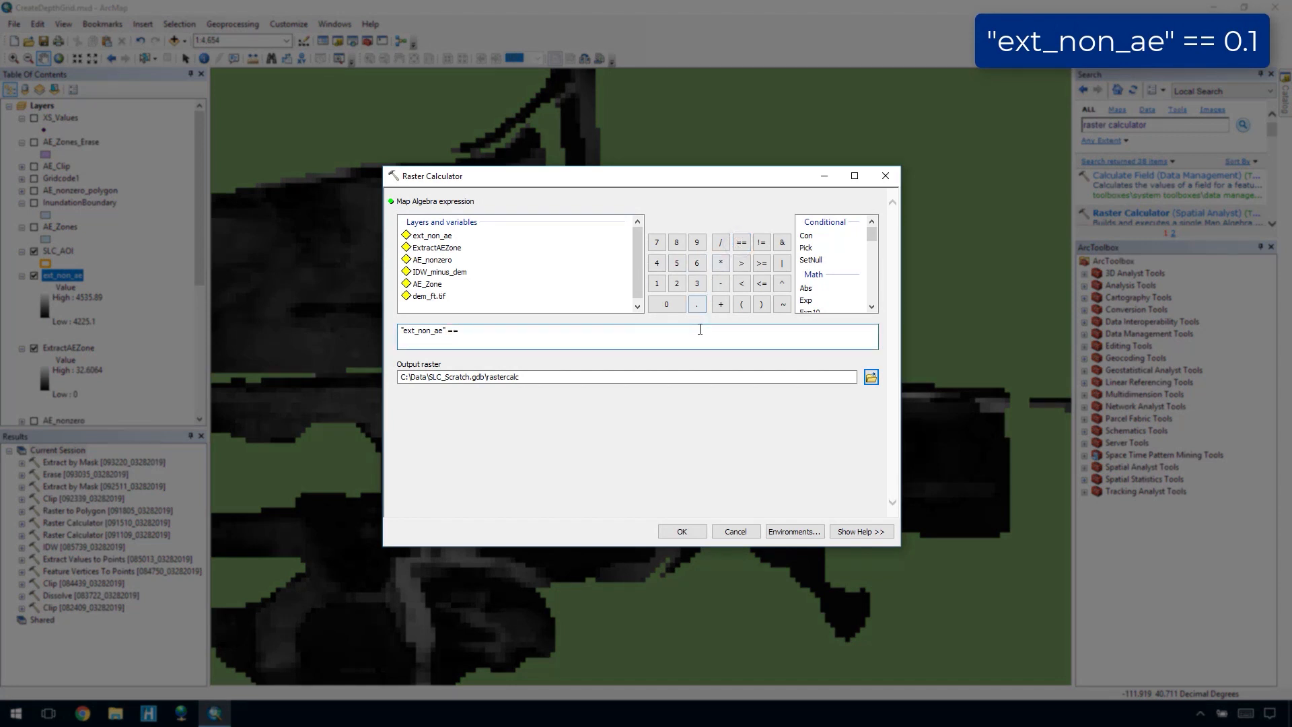
pyautogui.write('0.1')
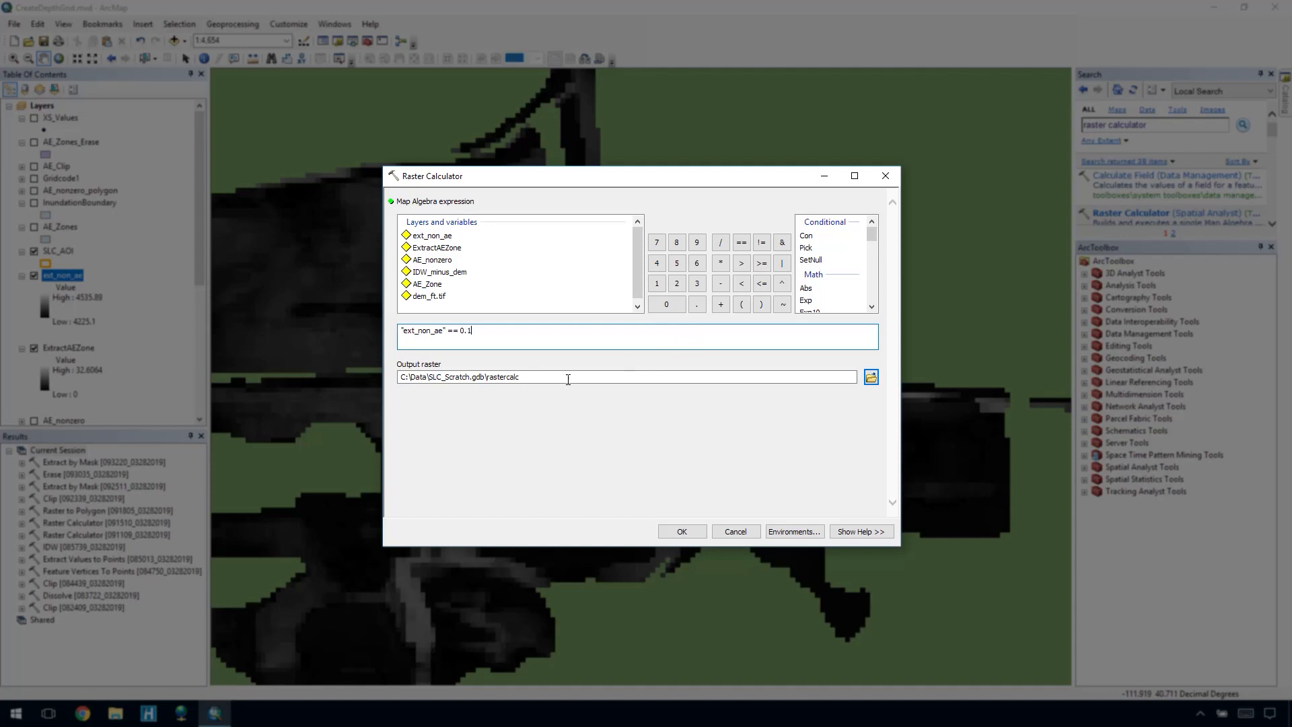
# Step: Name the Raster Calculator output infill in SLC_Scratch.gdb and run the calculation
pyautogui.moveTo(487, 377); pyautogui.dragTo(533, 378)
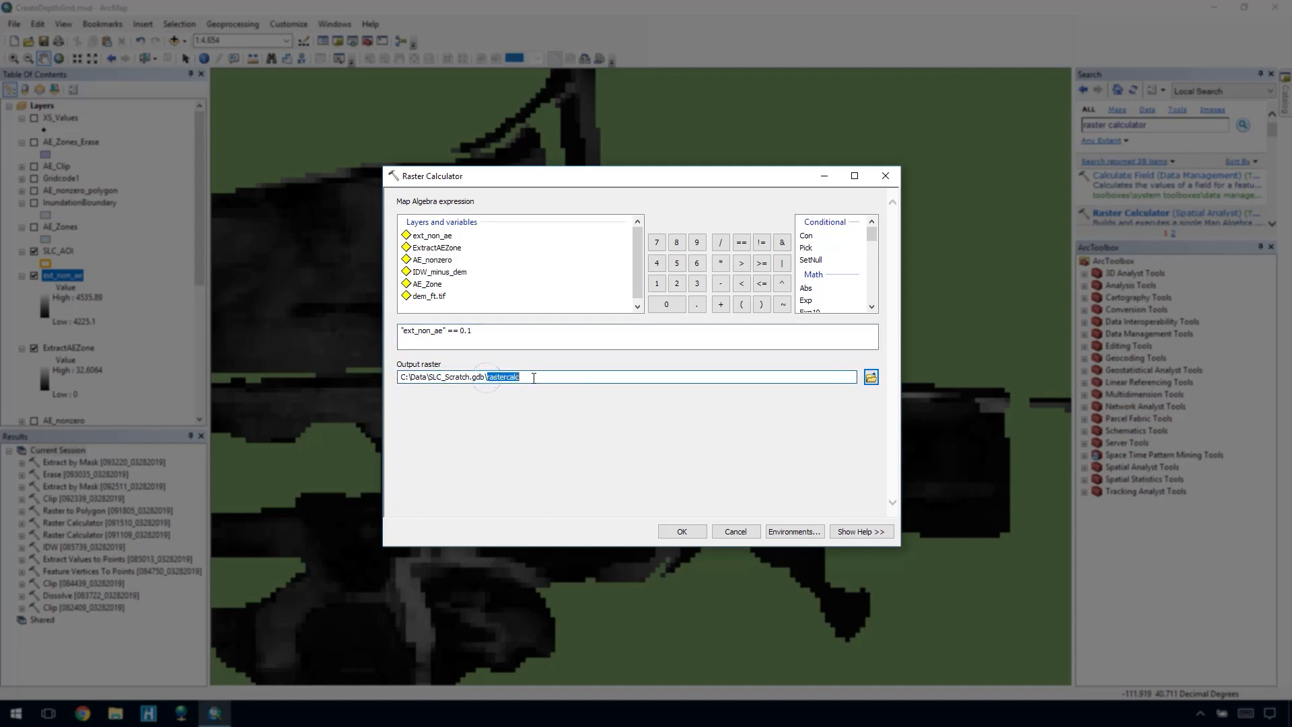
pyautogui.write('infill')
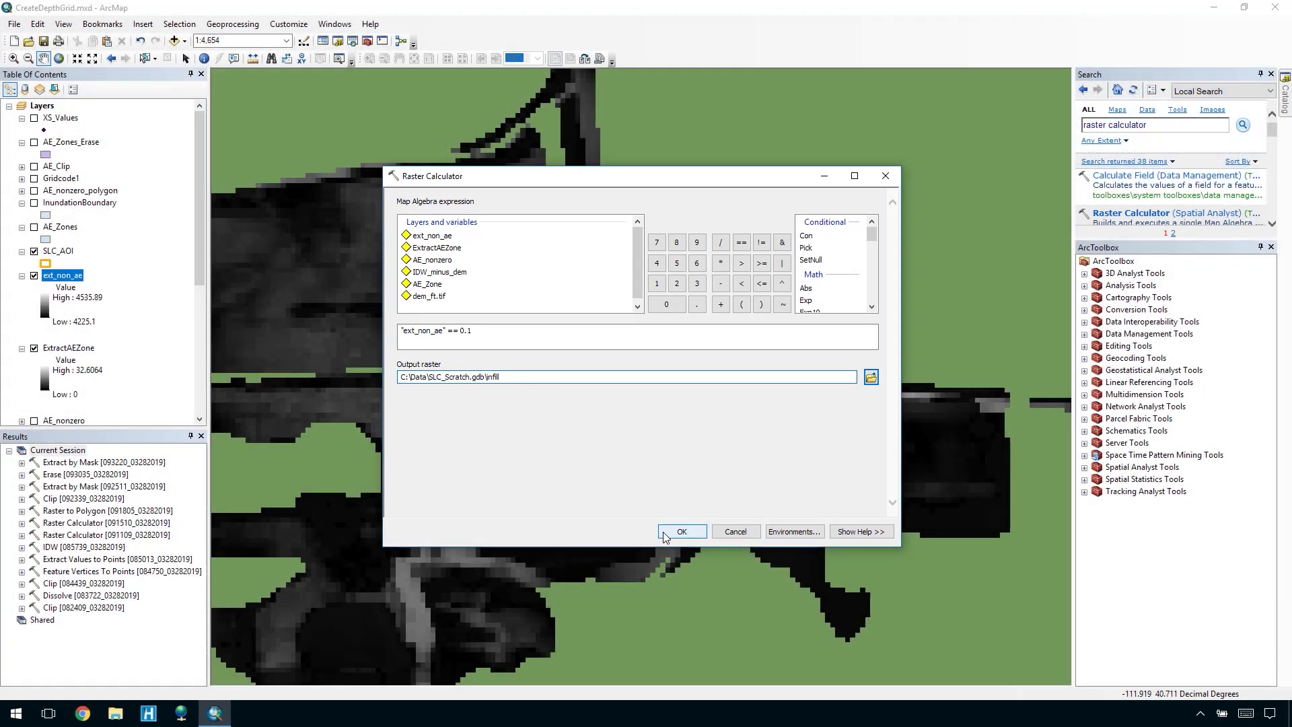
pyautogui.click(682, 531)
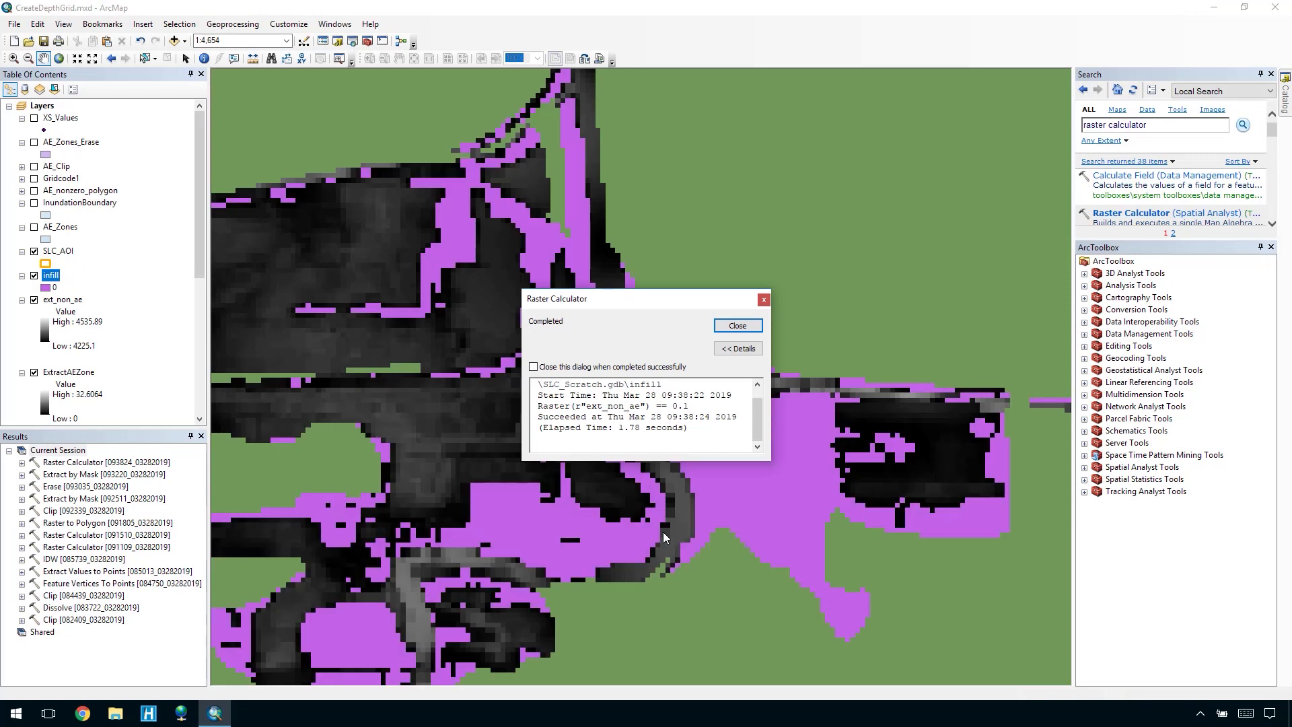
pyautogui.click(726, 326)
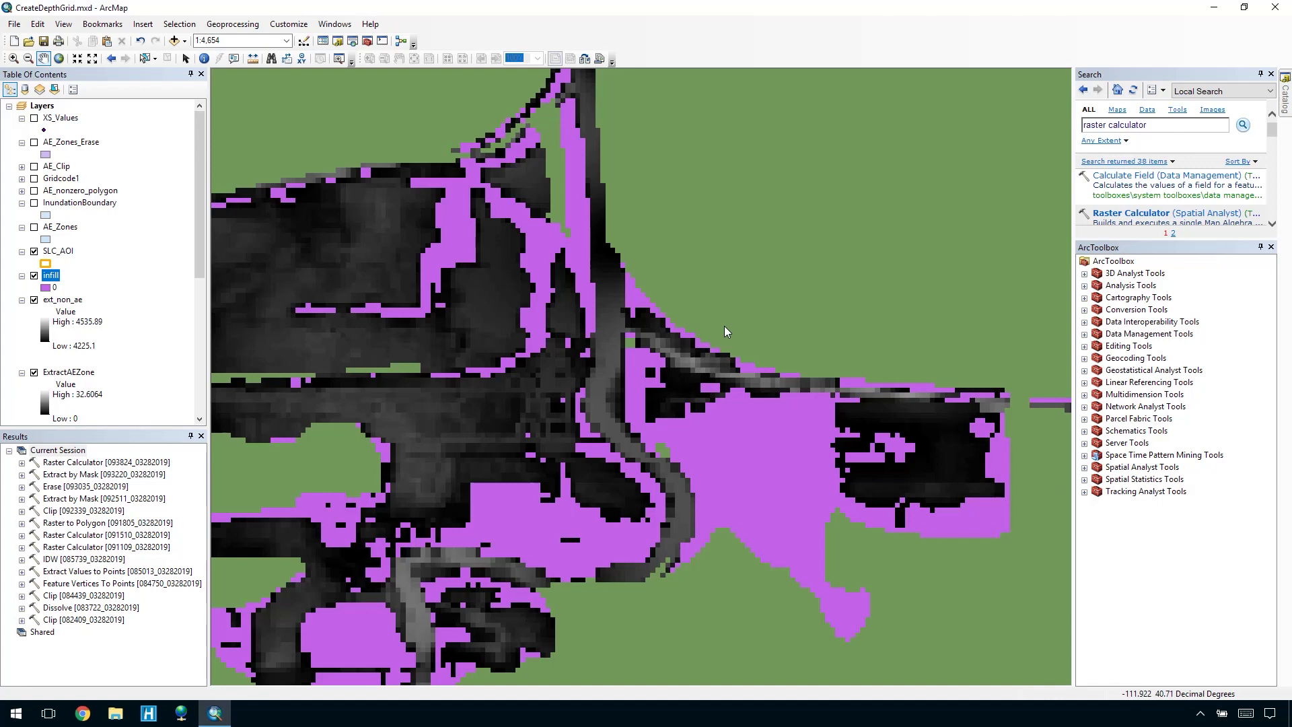
# Step: Find the Mosaic To New Raster tool and add ExtractAEZone and infill as its input rasters
pyautogui.moveTo(1158, 125); pyautogui.dragTo(1080, 128)
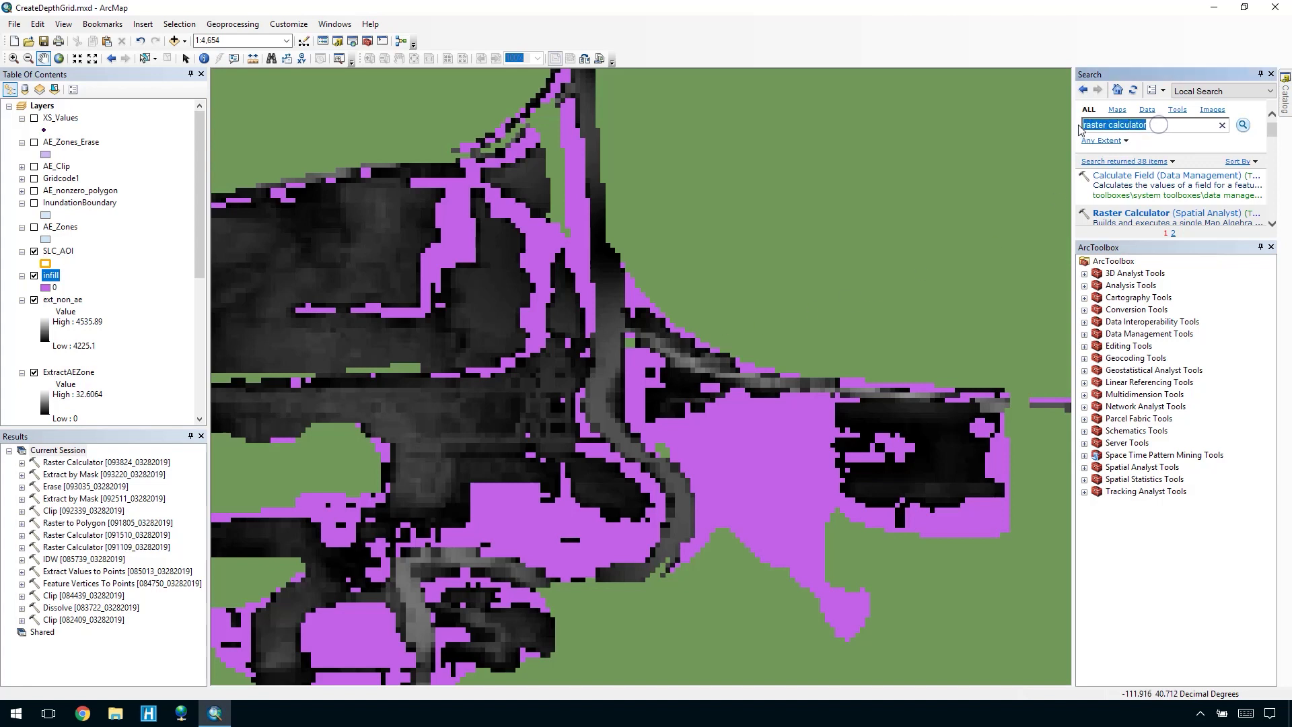
pyautogui.write('mosaic to new raste')
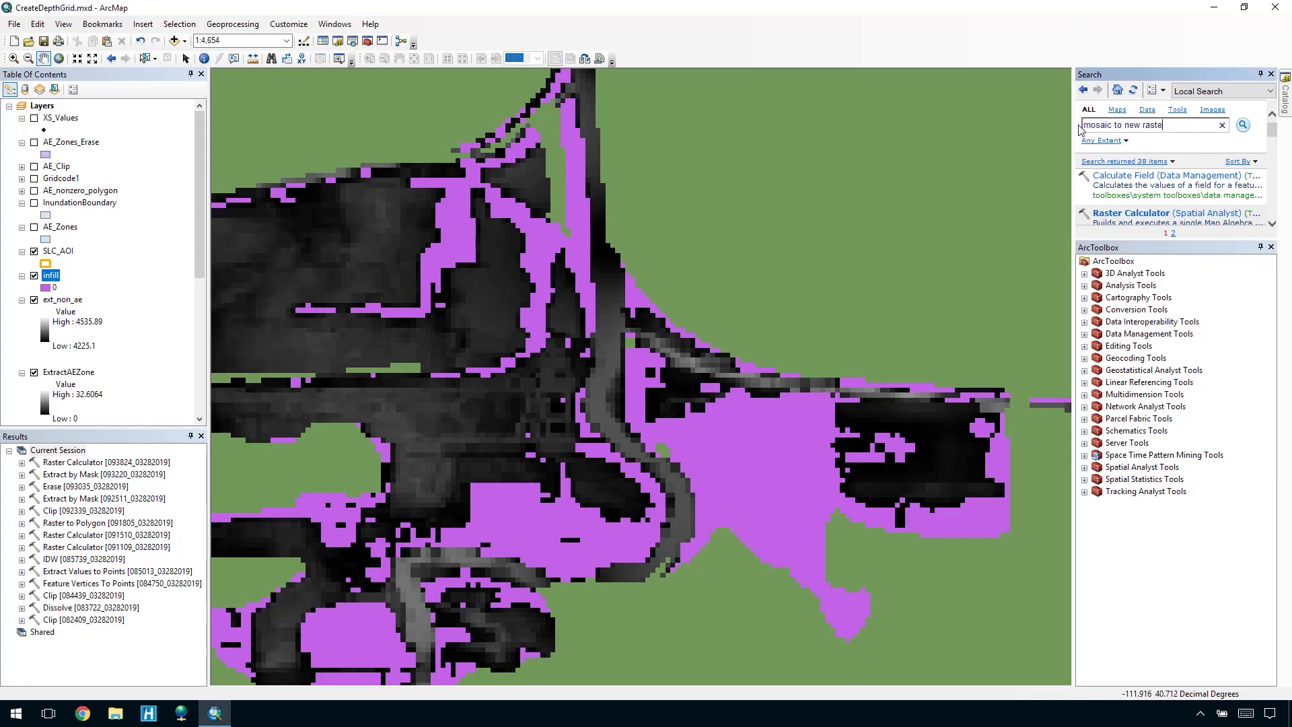
pyautogui.write('r')
pyautogui.press('Return')
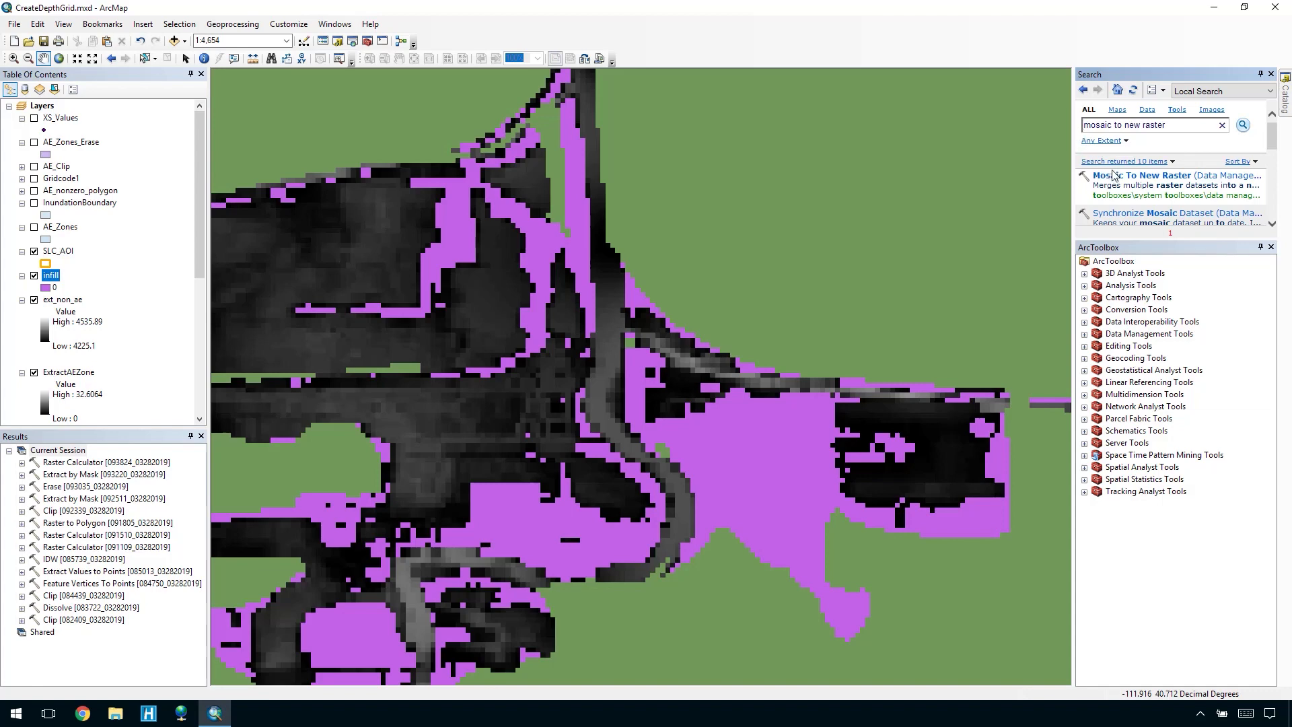
pyautogui.click(1138, 178)
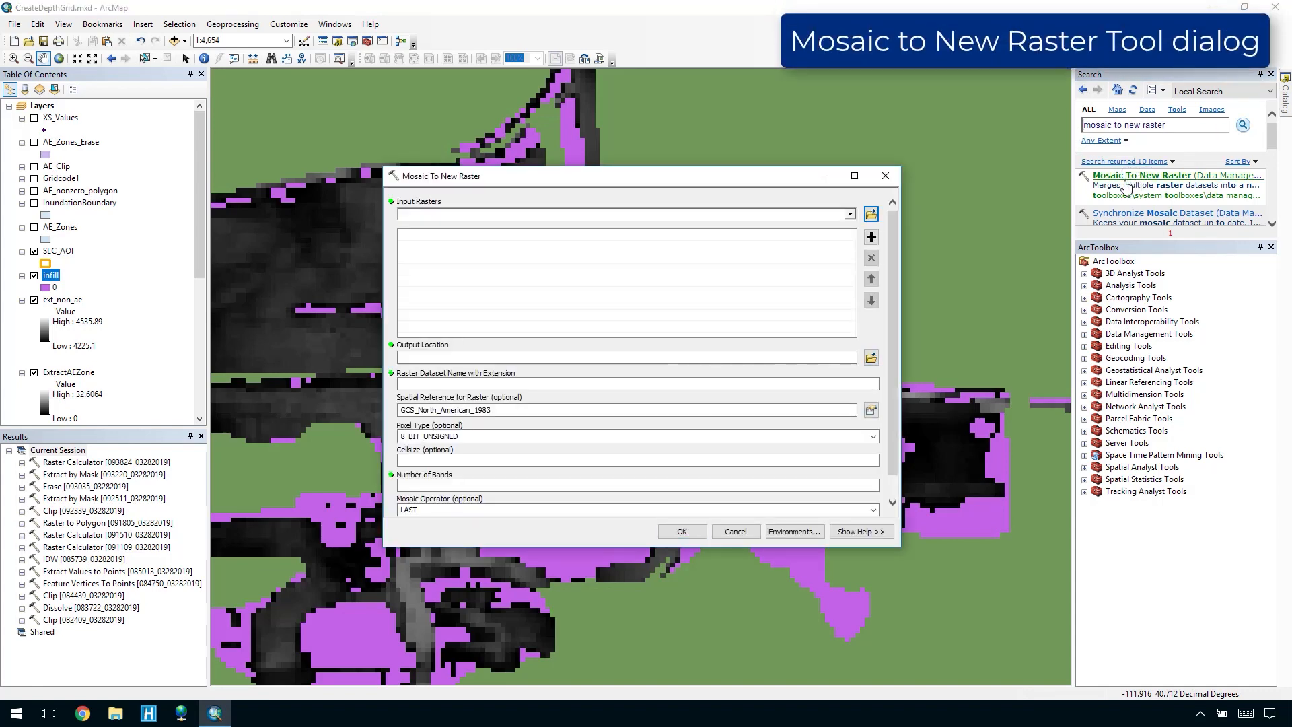
pyautogui.click(850, 214)
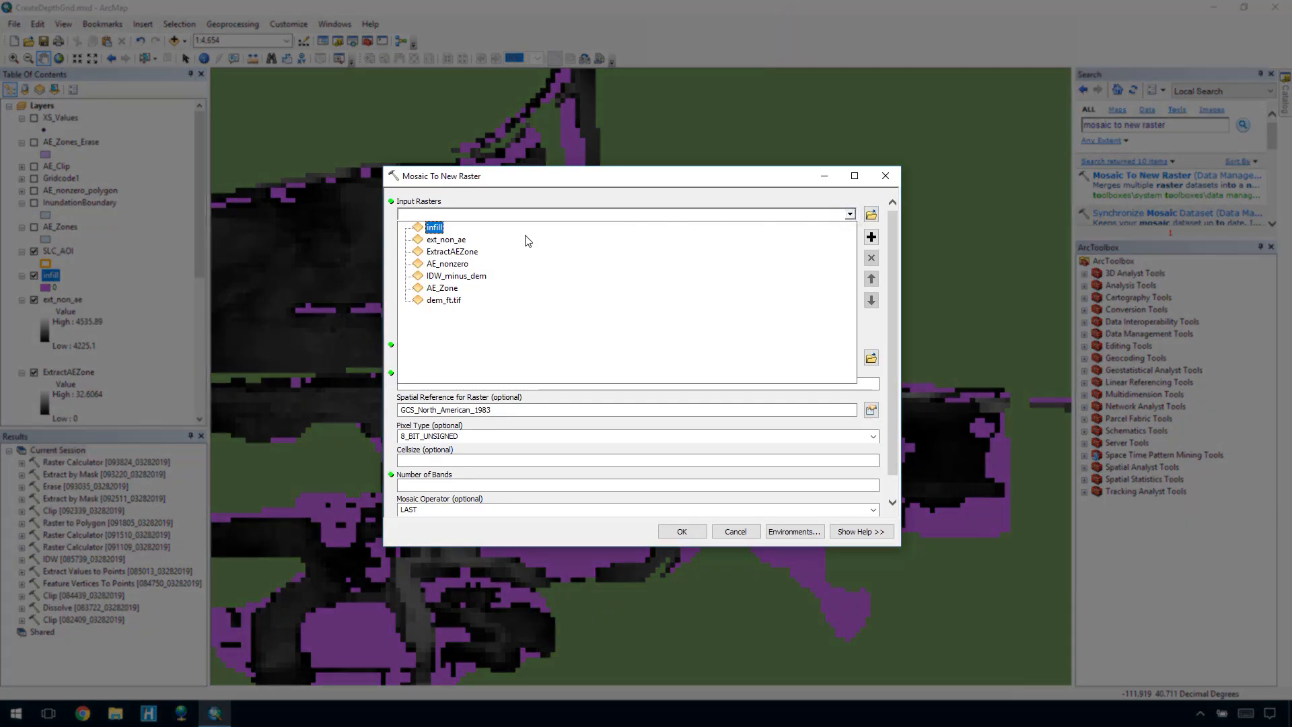
pyautogui.click(461, 252)
pyautogui.click(850, 214)
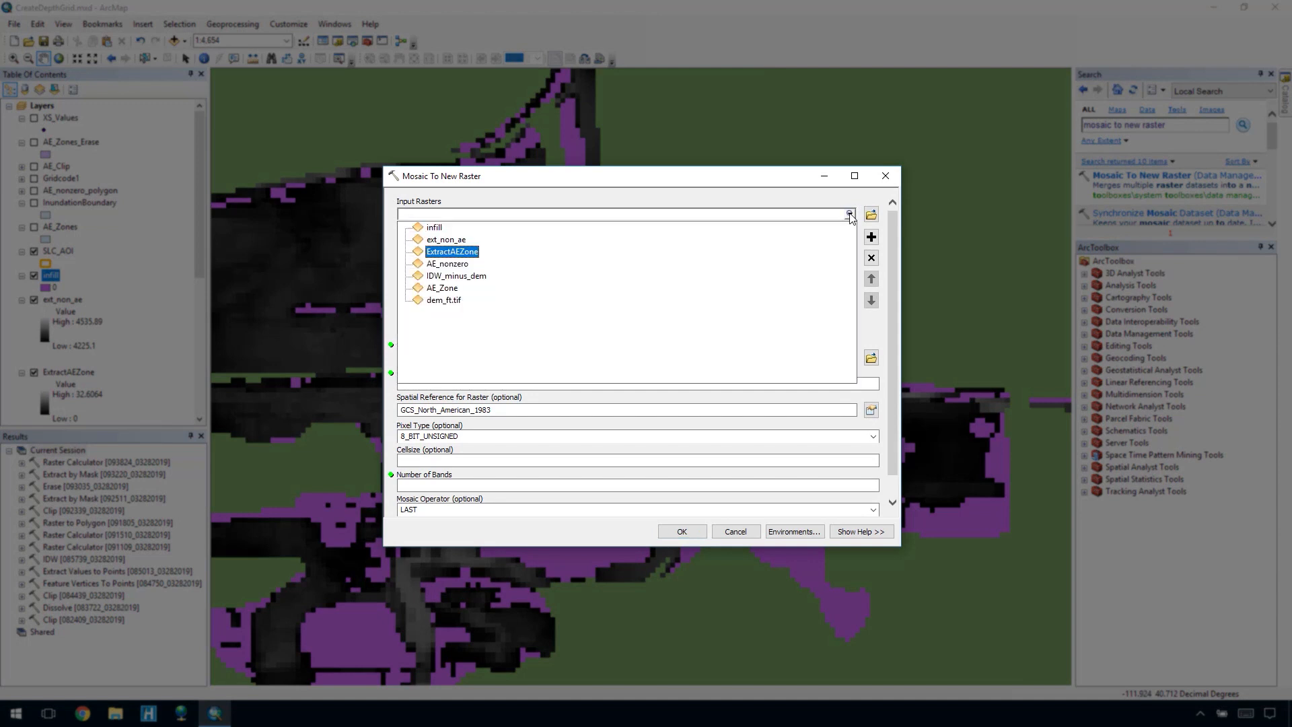
pyautogui.click(797, 226)
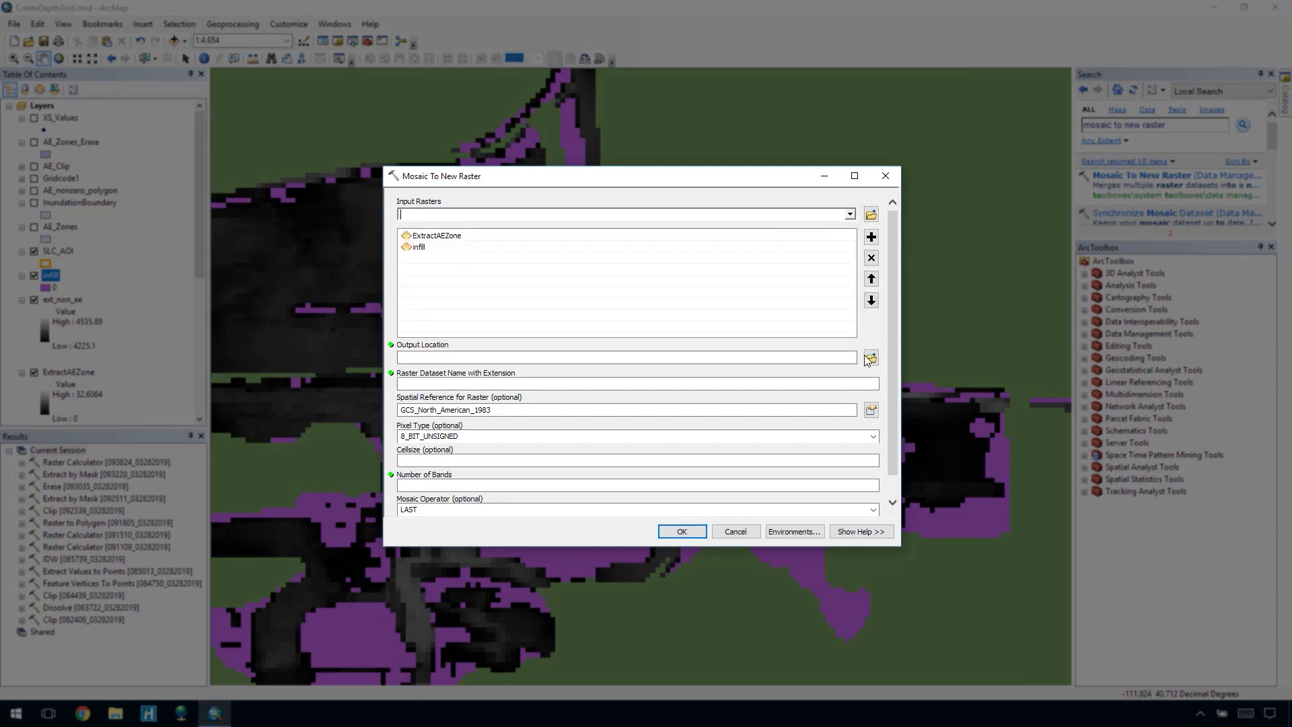
# Step: Set the mosaic's output location to SLC_DepthGrid.gdb and name the raster dataset Final_DG_AE
pyautogui.click(871, 357)
pyautogui.click(548, 306)
pyautogui.click(760, 424)
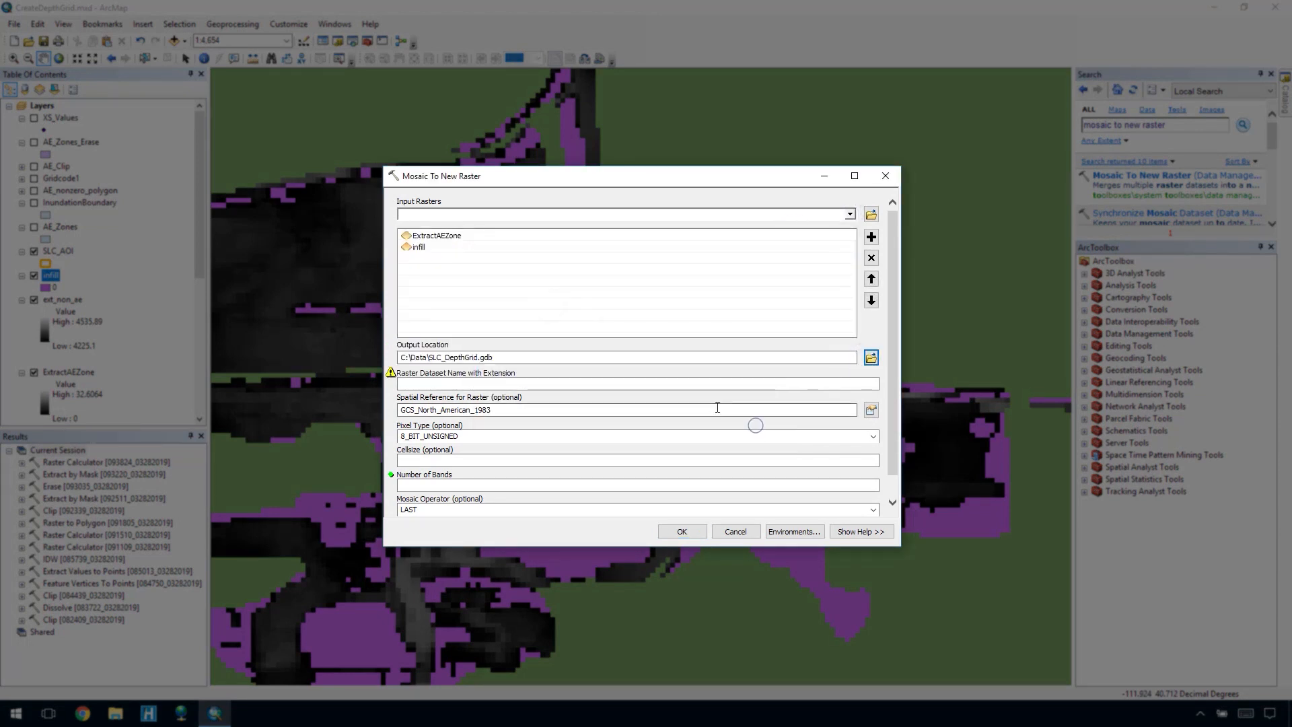
pyautogui.click(693, 383)
pyautogui.write('Final_DG_AE')
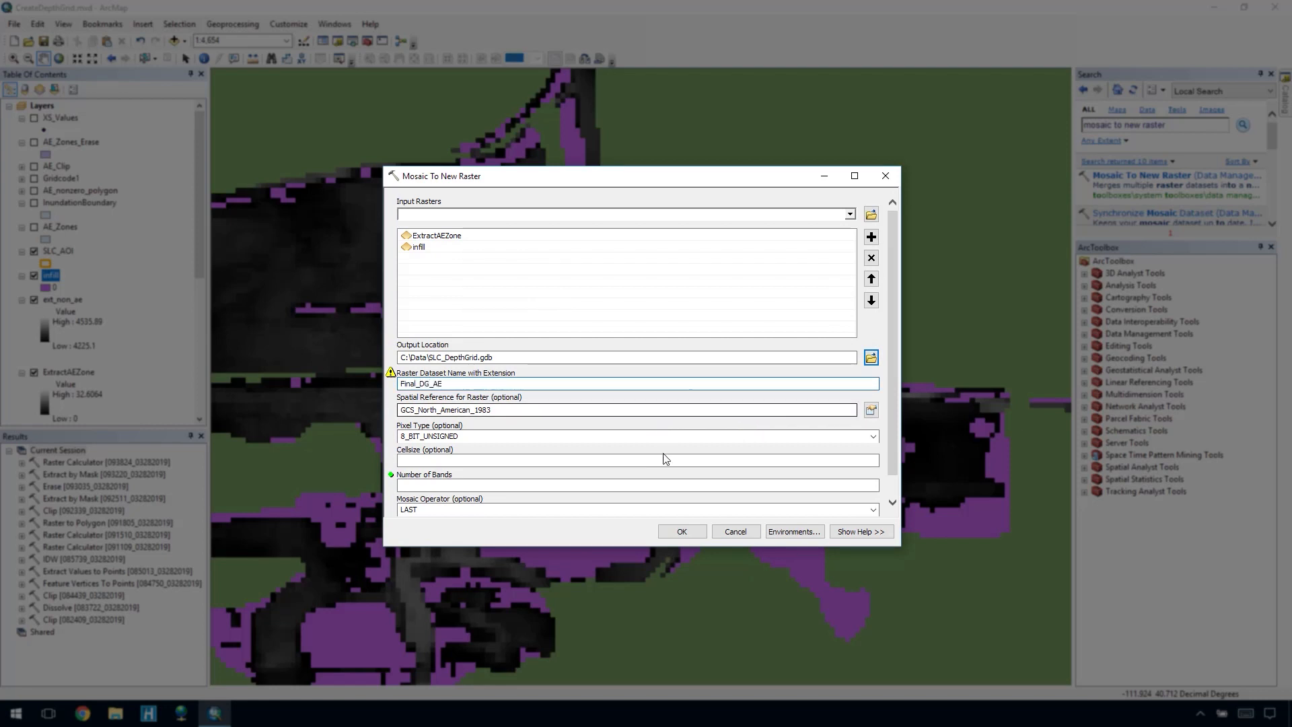
# Step: Set the number of bands to 1, keep the mosaic operator LAST, and run the mosaic
pyautogui.click(662, 483)
pyautogui.write('1')
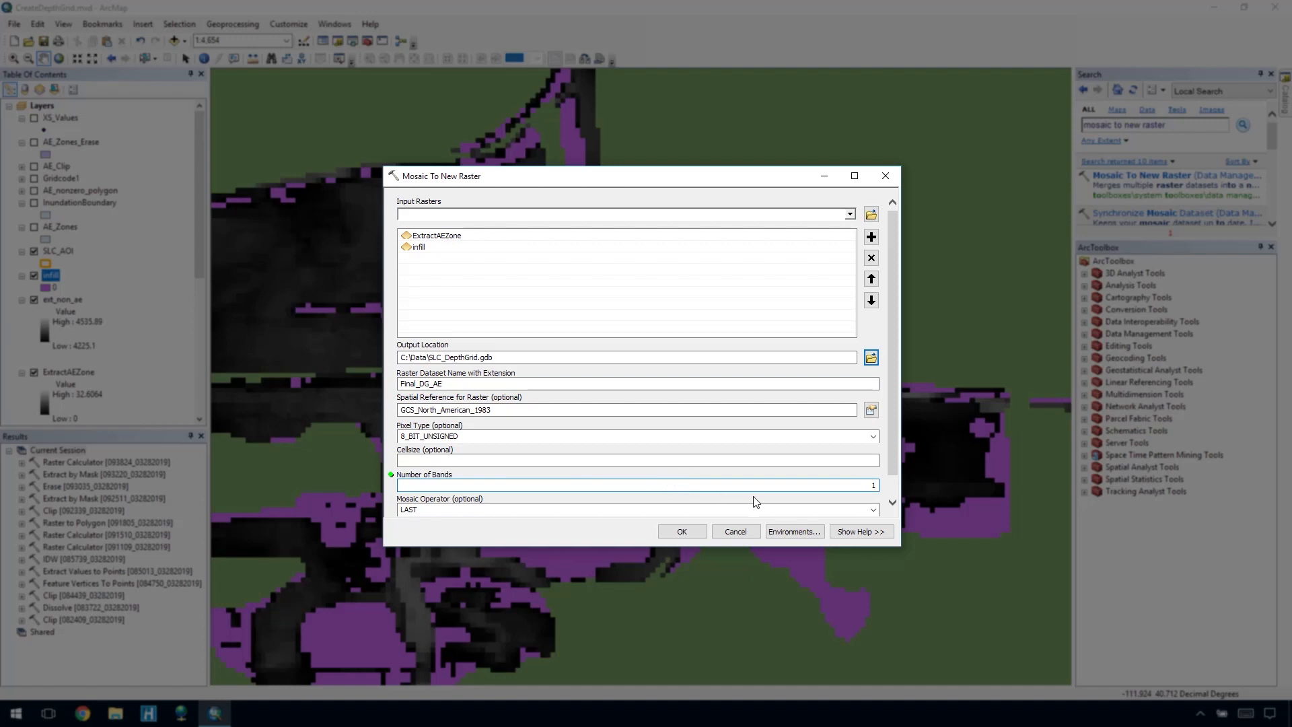
pyautogui.moveTo(893, 445); pyautogui.dragTo(893, 479)
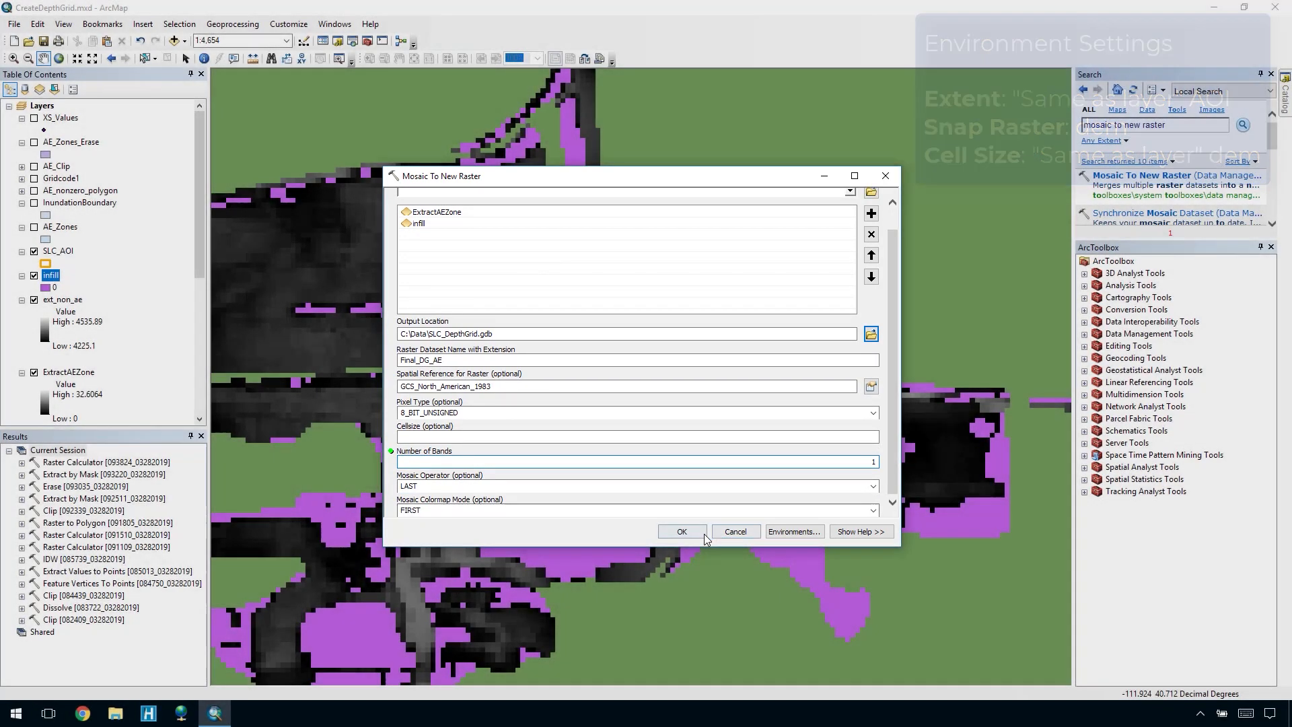
pyautogui.click(703, 533)
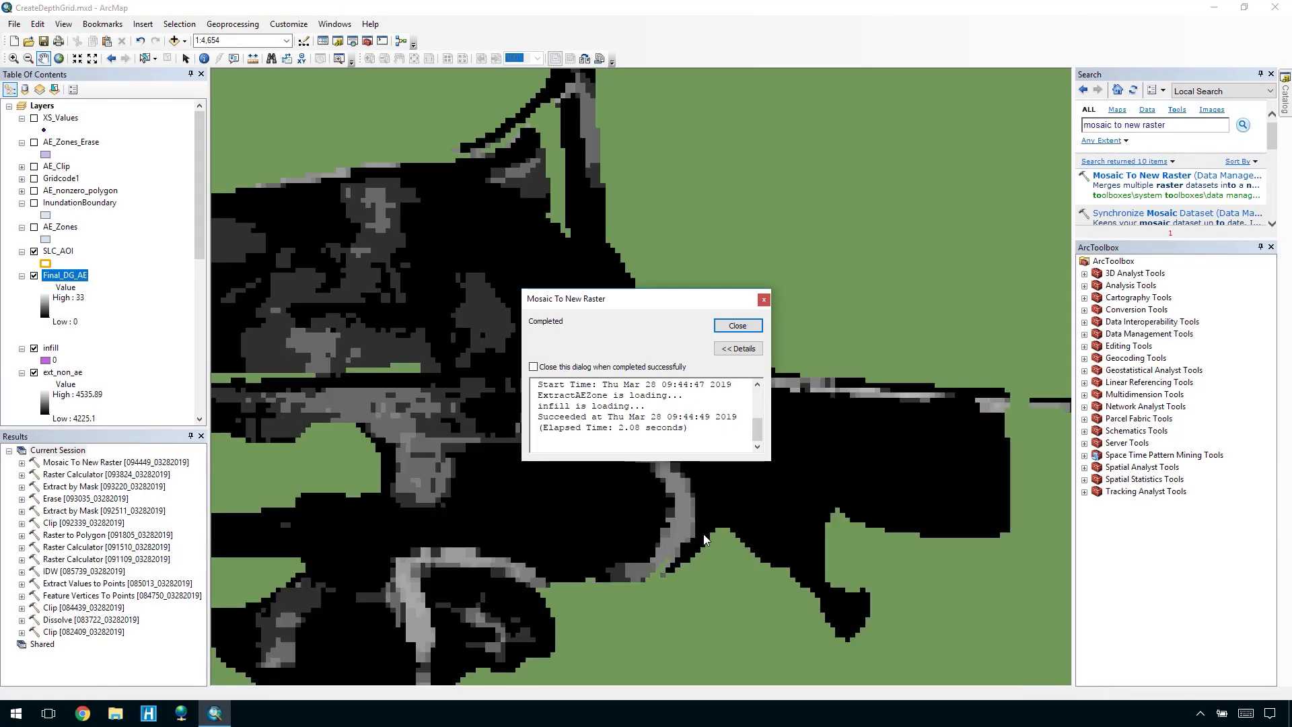
pyautogui.click(728, 327)
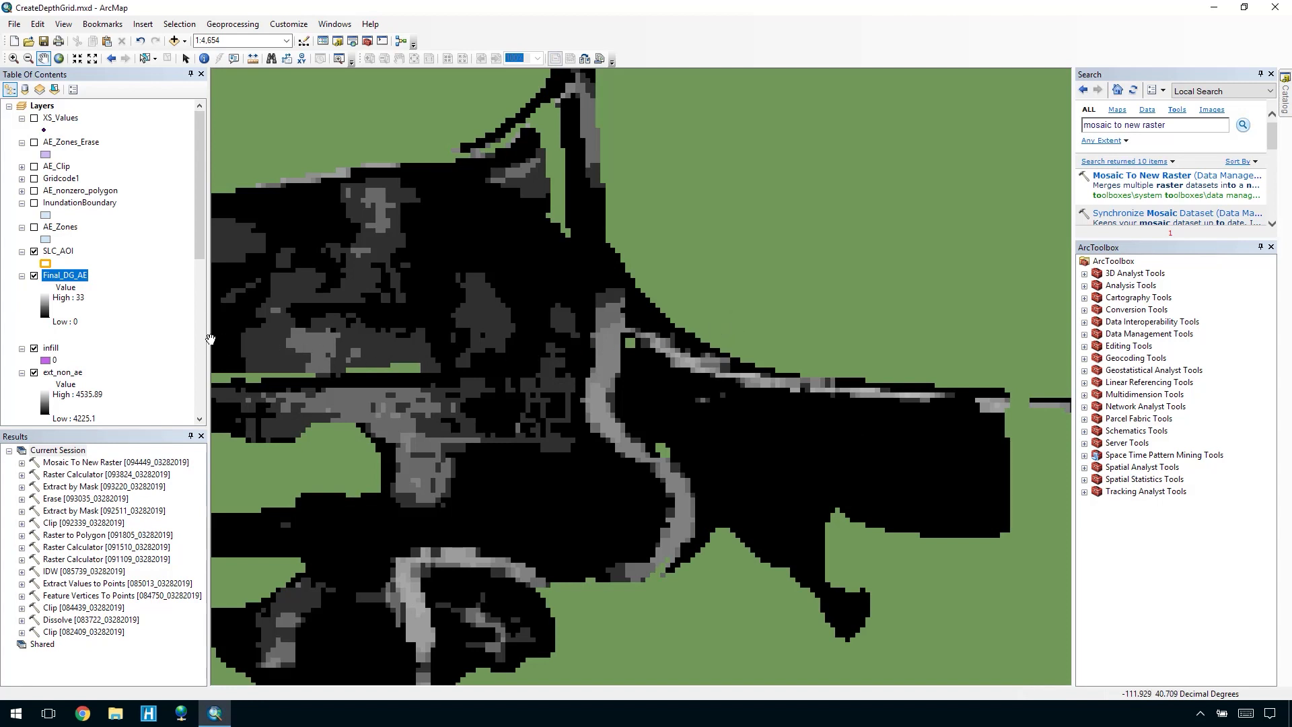
# Step: Show only the Final_DG_AE and SLC_AOI layers and inspect the mosaicked depth grid across the area of interest
pyautogui.keyDown('ctrl'); pyautogui.click(34, 276); pyautogui.keyUp('ctrl')
pyautogui.click(34, 276)
pyautogui.click(34, 253)
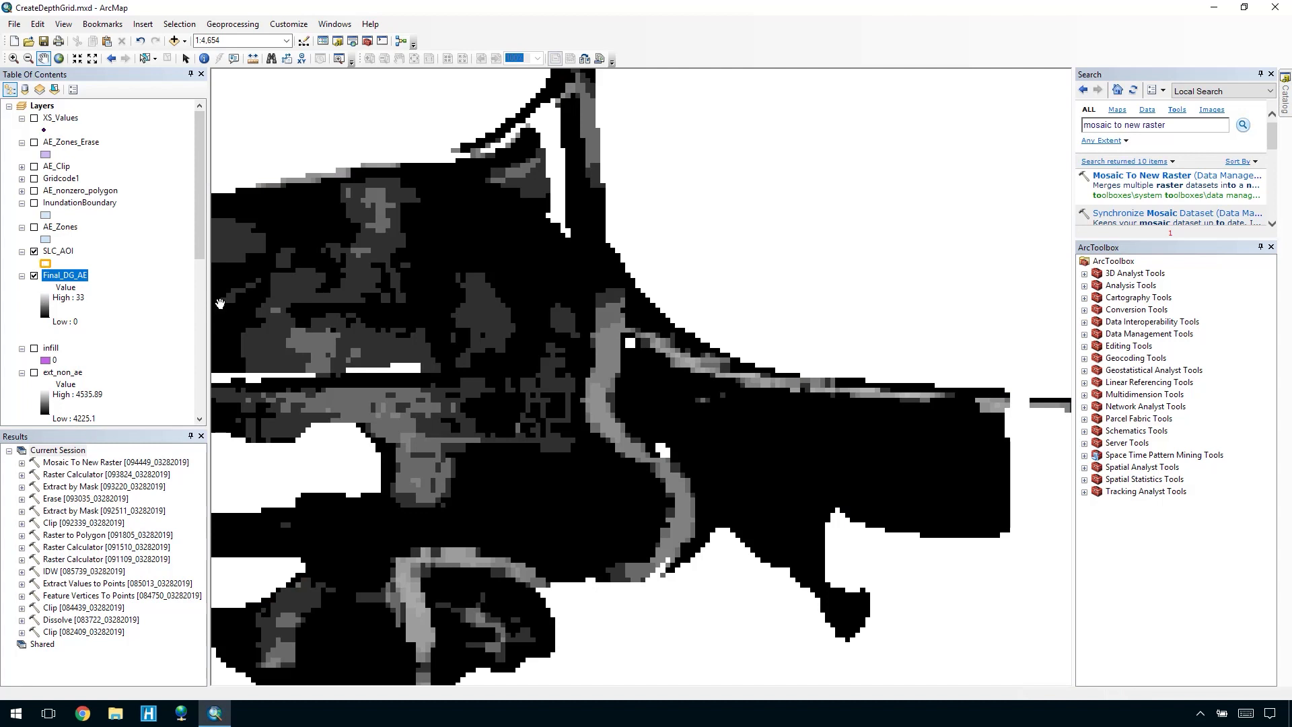
pyautogui.scroll(5, 631, 364)
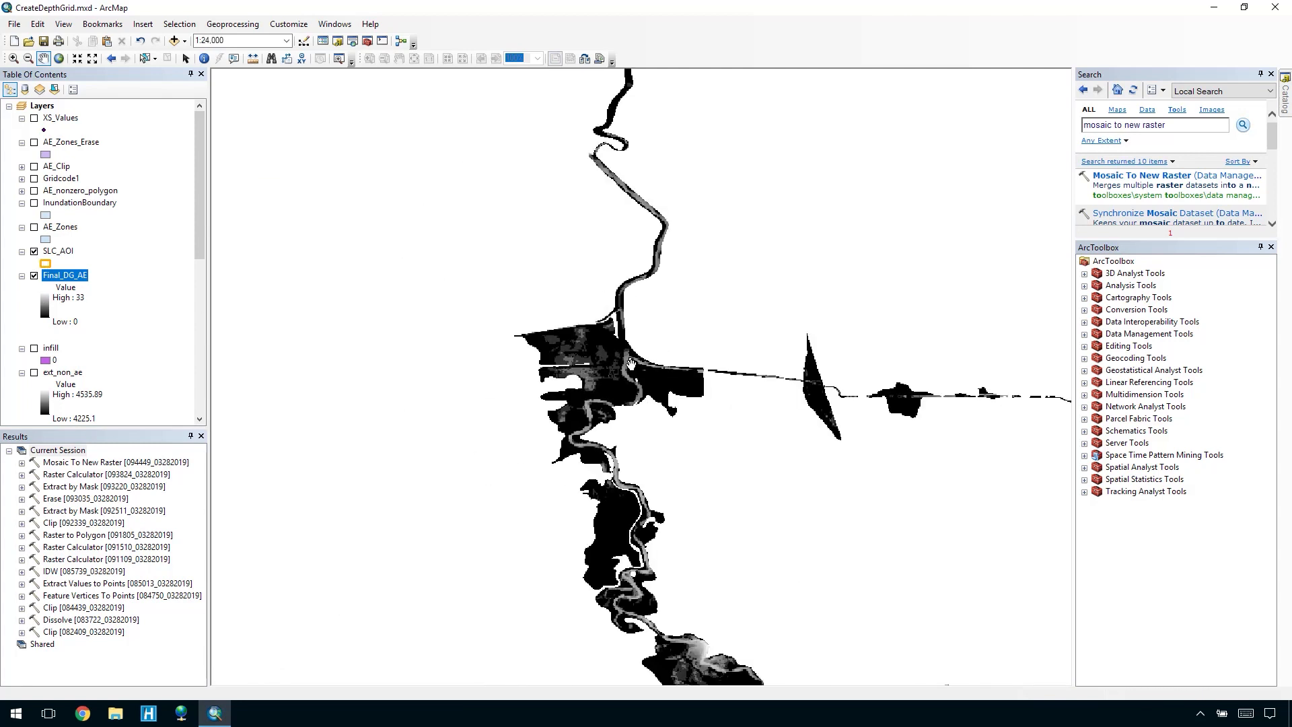
pyautogui.scroll(4, 631, 364)
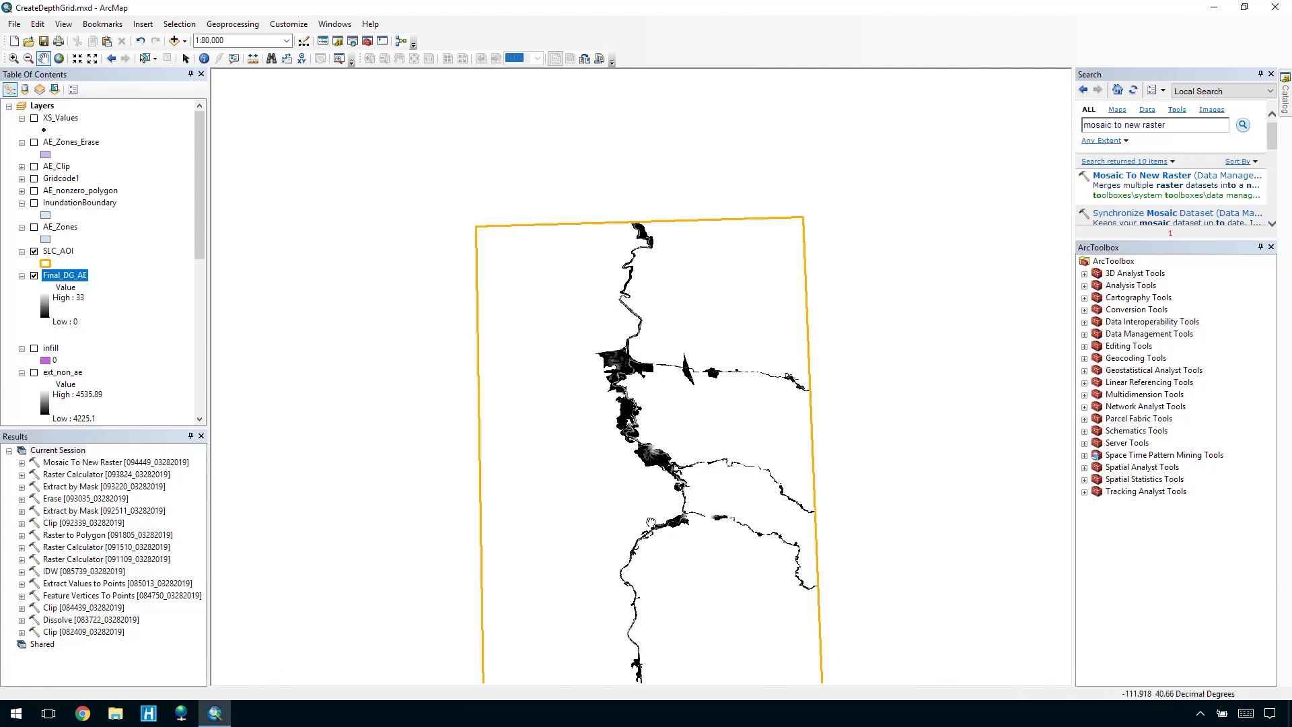
pyautogui.moveTo(651, 522); pyautogui.dragTo(652, 407)
pyautogui.scroll(3, 652, 406)
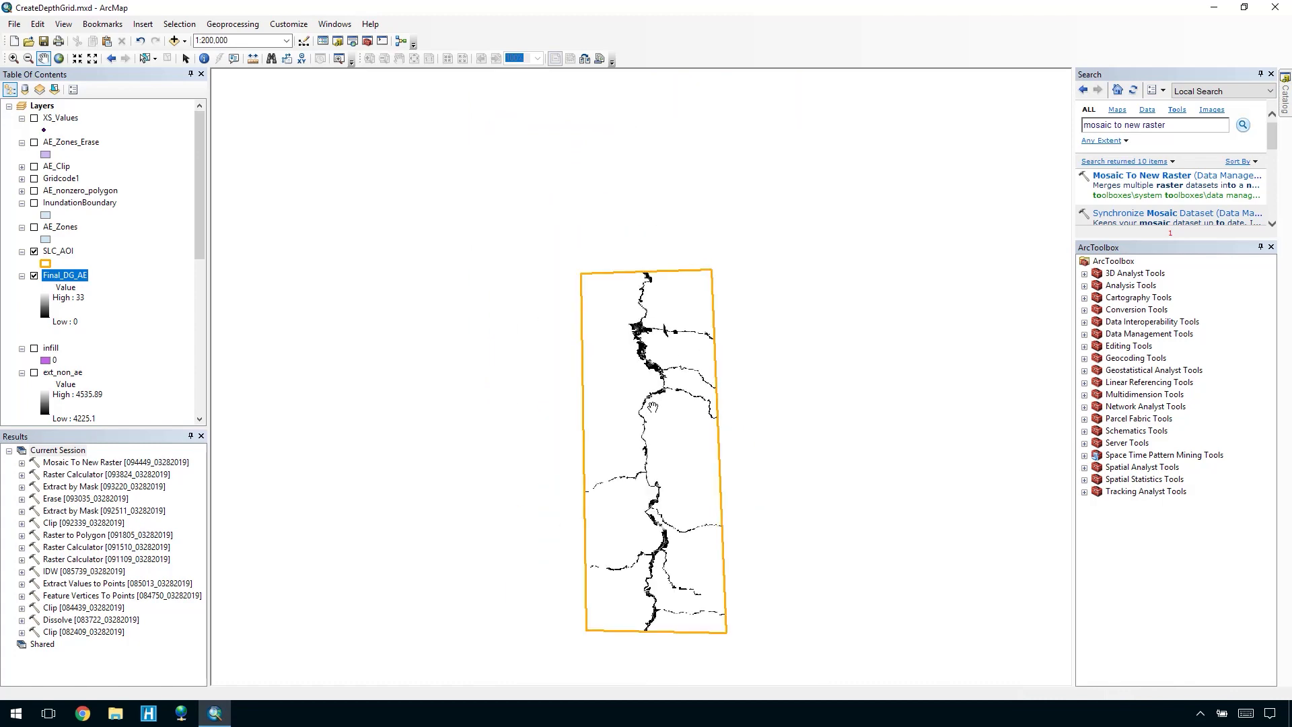
pyautogui.moveTo(649, 557); pyautogui.dragTo(649, 557)
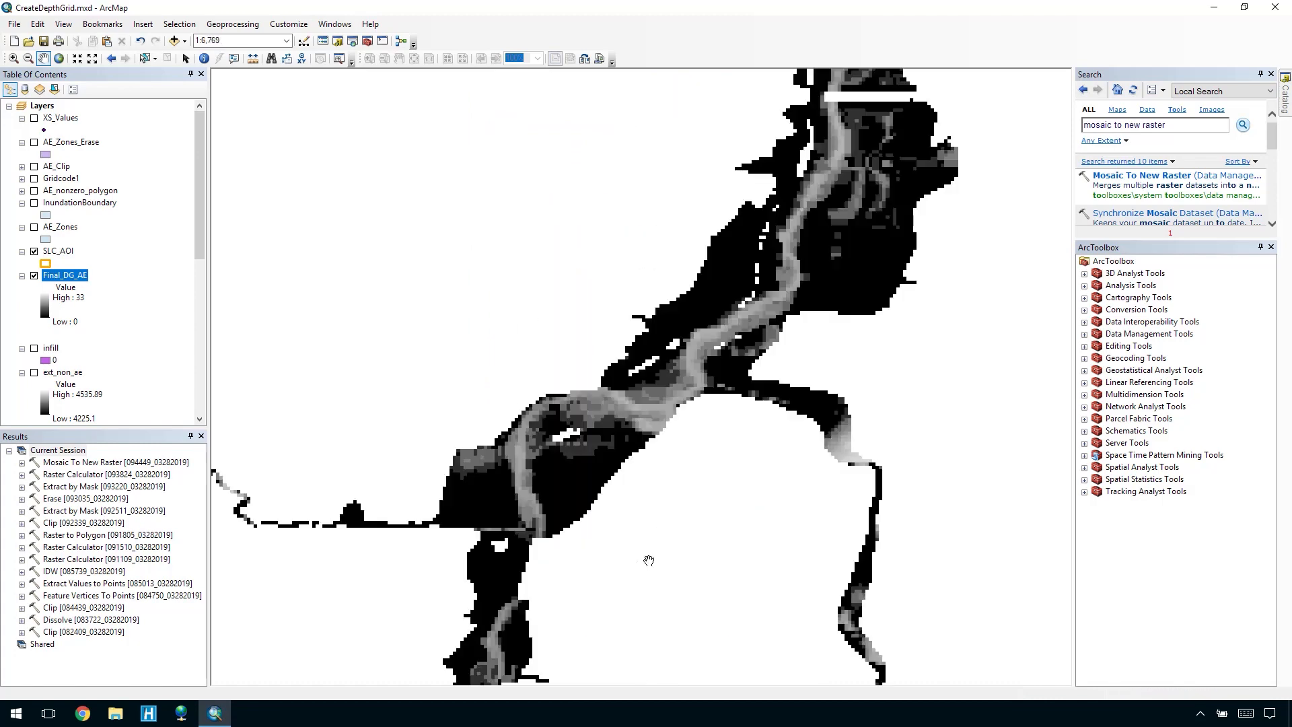